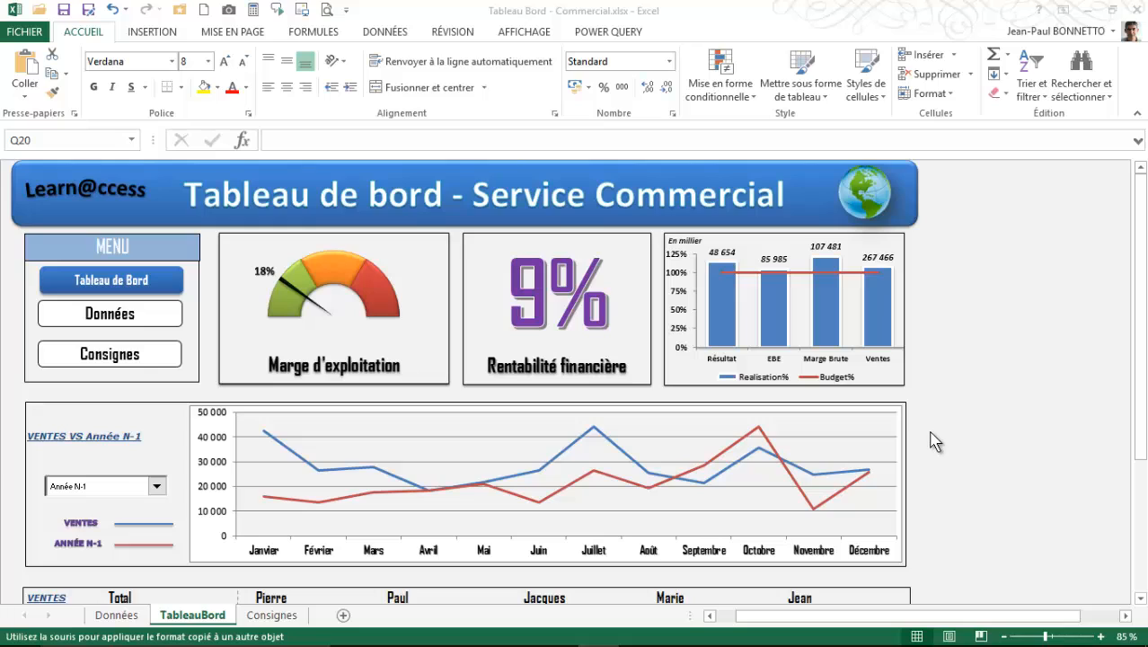
- Look over the whole TableauBord sheet, from the margin gauge and profitability indicator down to the product sales bars
click(1027, 206)
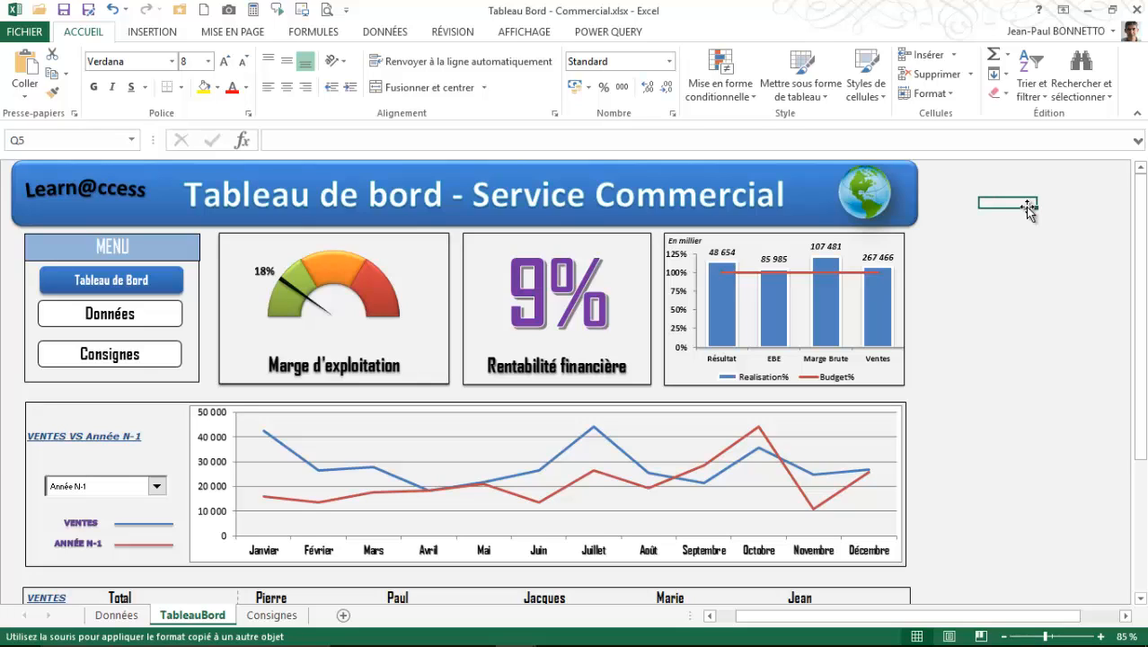
click(988, 235)
scroll(962, 361, down, 3)
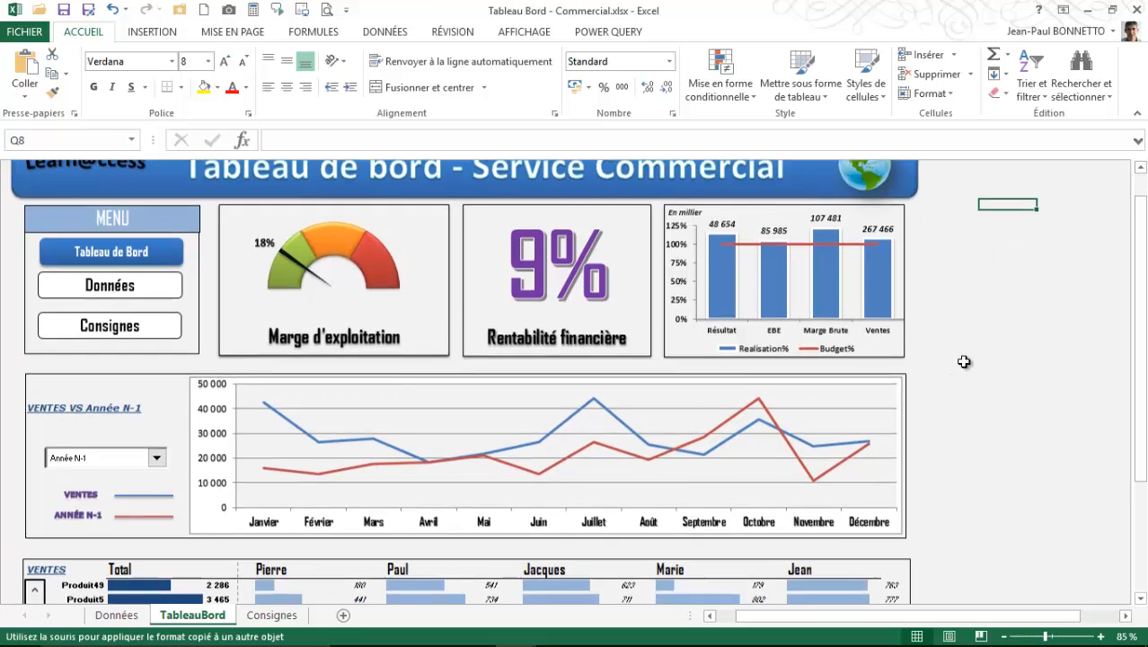
scroll(962, 361, down, 2)
scroll(963, 362, up, 1)
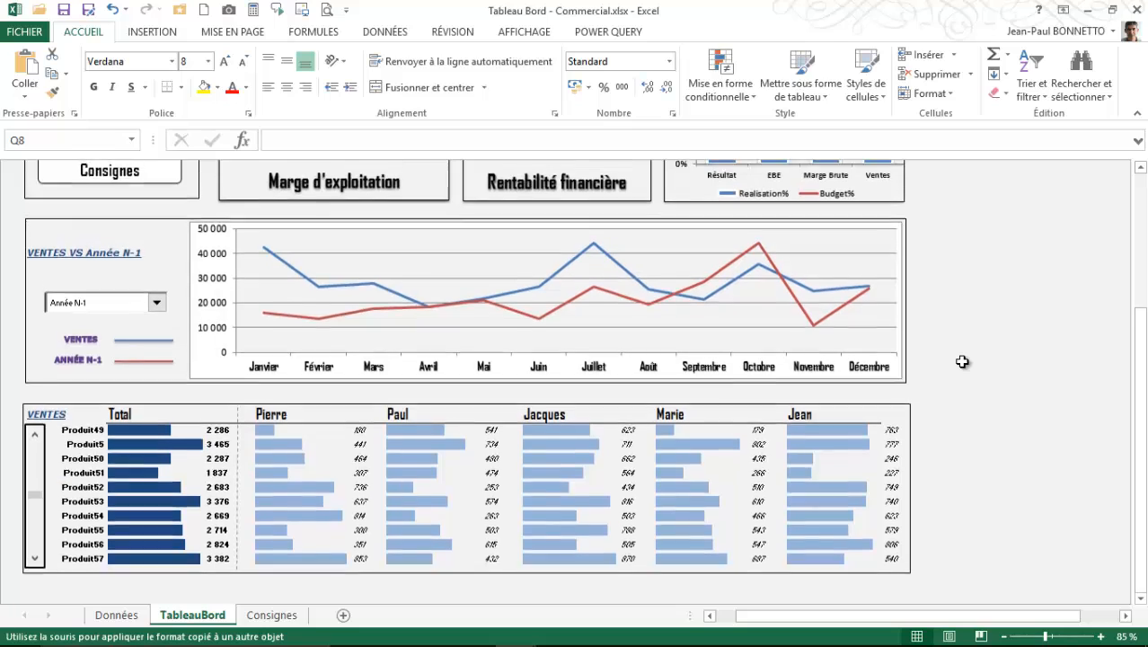
scroll(974, 365, up, 1)
scroll(972, 364, down, 1)
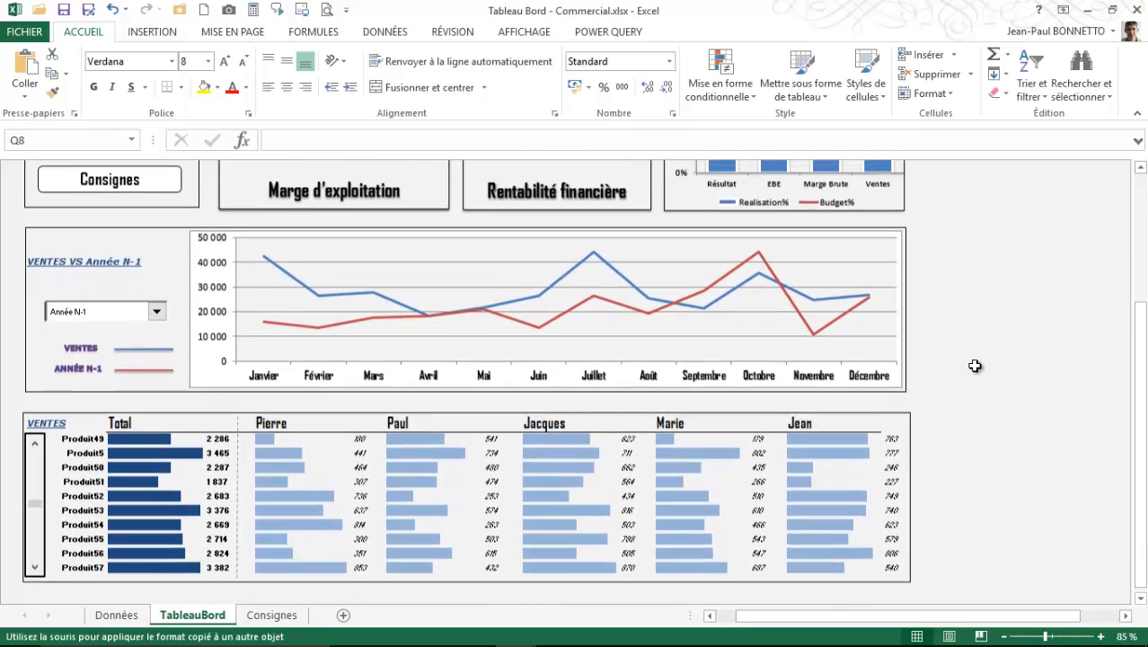
scroll(971, 364, up, 3)
scroll(965, 360, up, 1)
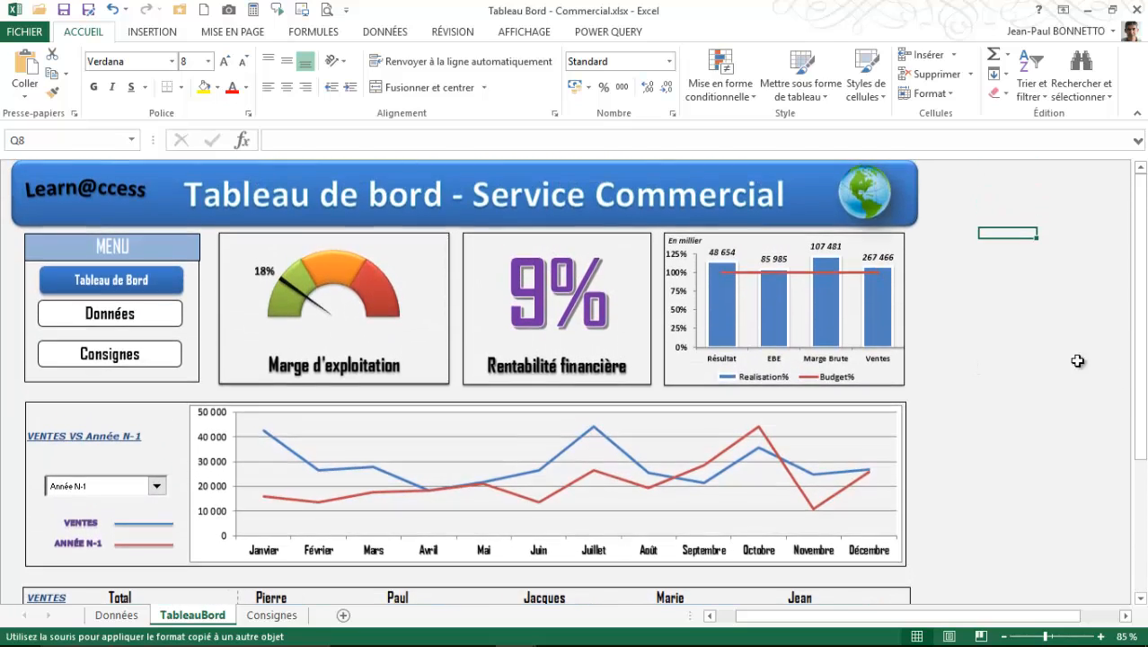
scroll(961, 280, down, 1)
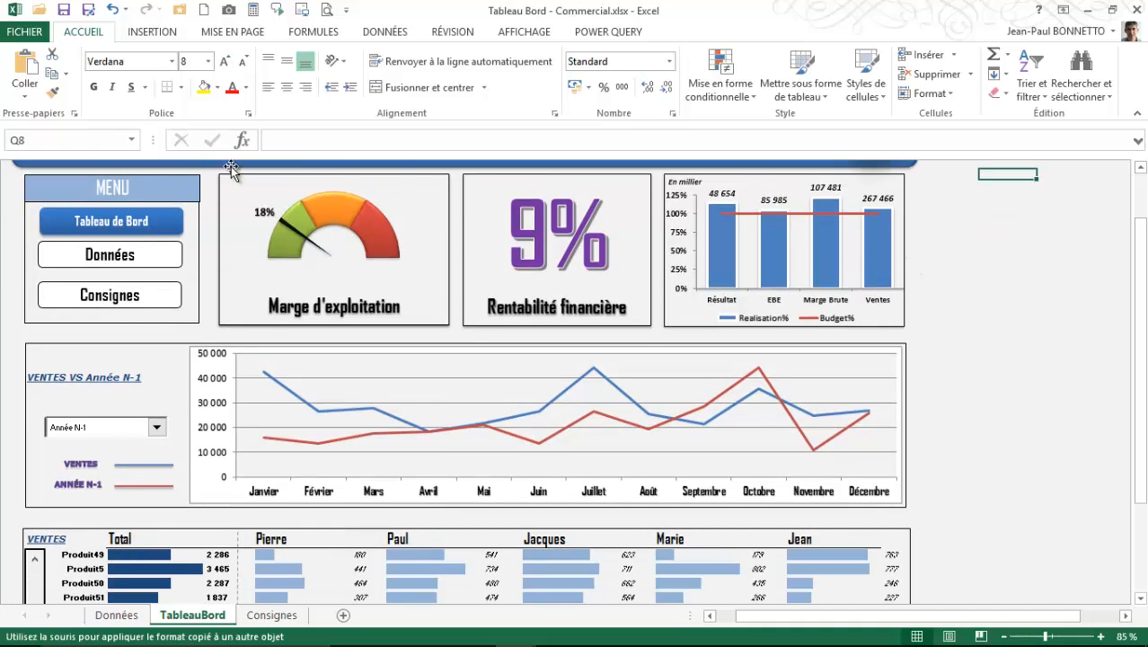
scroll(1037, 302, up, 1)
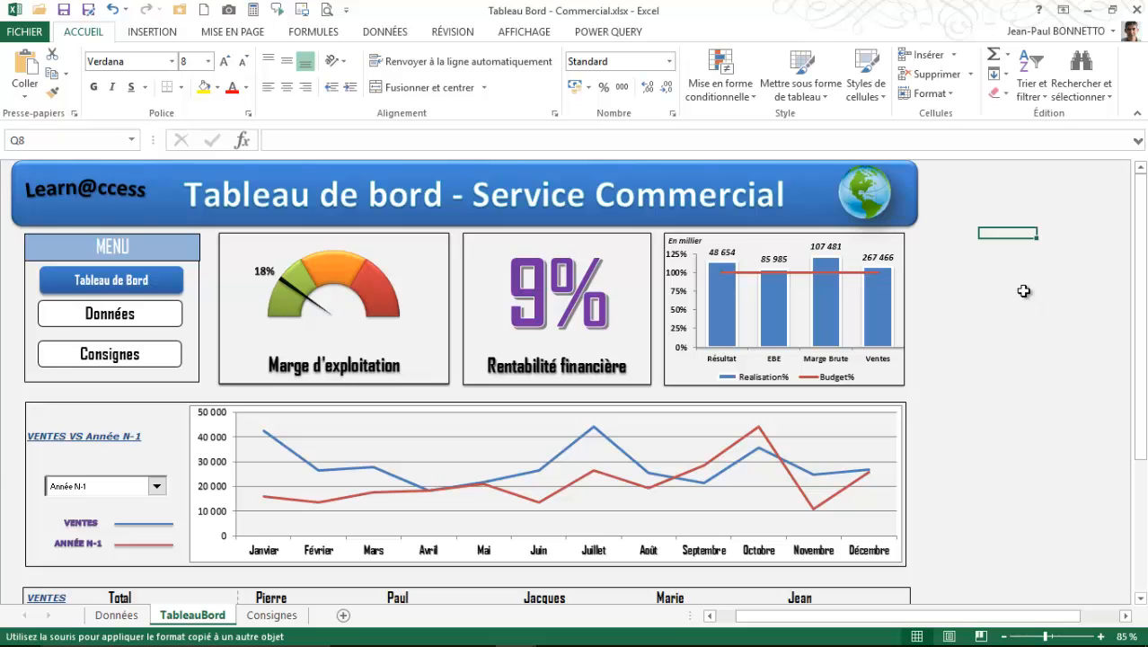
scroll(1004, 268, down, 1)
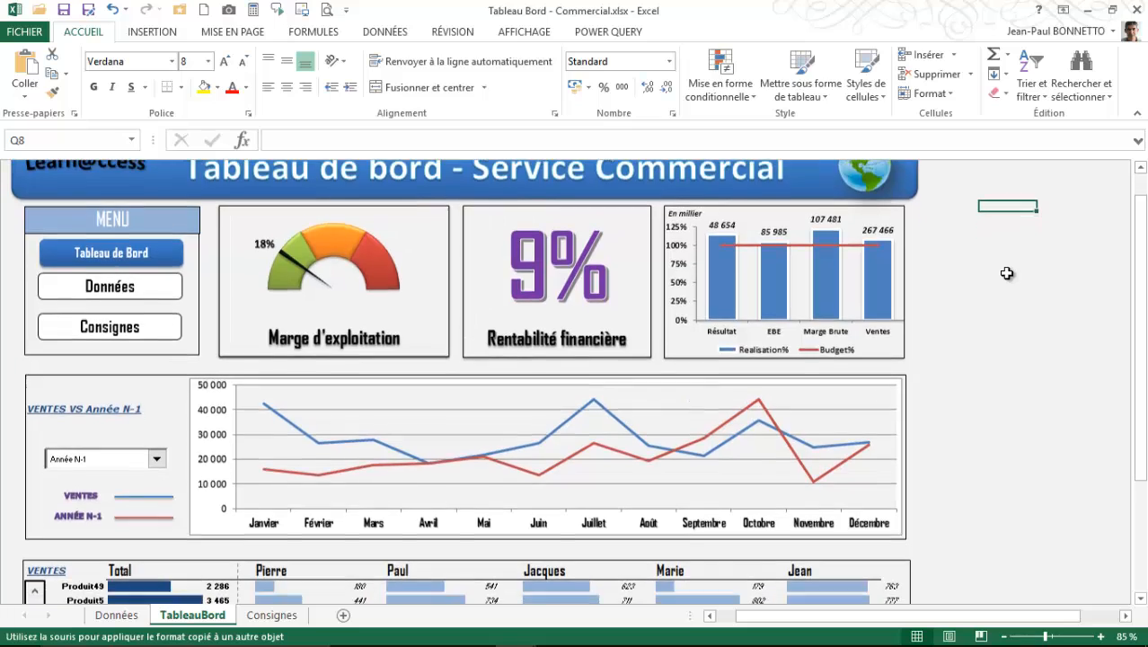
scroll(1005, 266, up, 1)
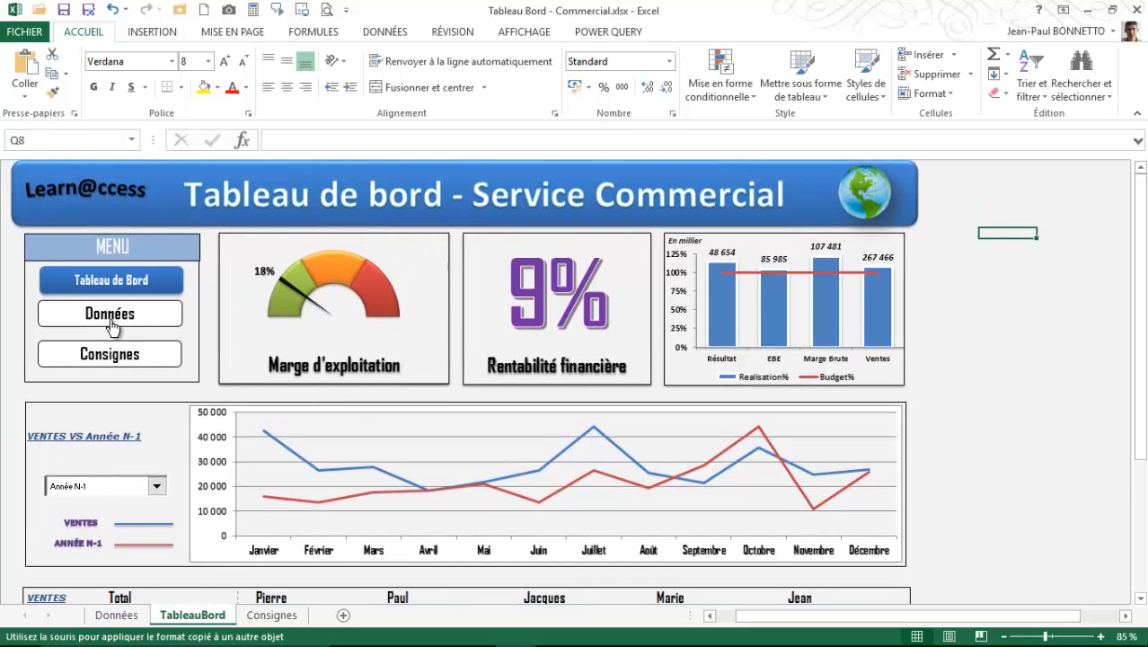
- Follow the dashboard menu link to the Données sheet and return through its Tableau de Bord link
click(105, 313)
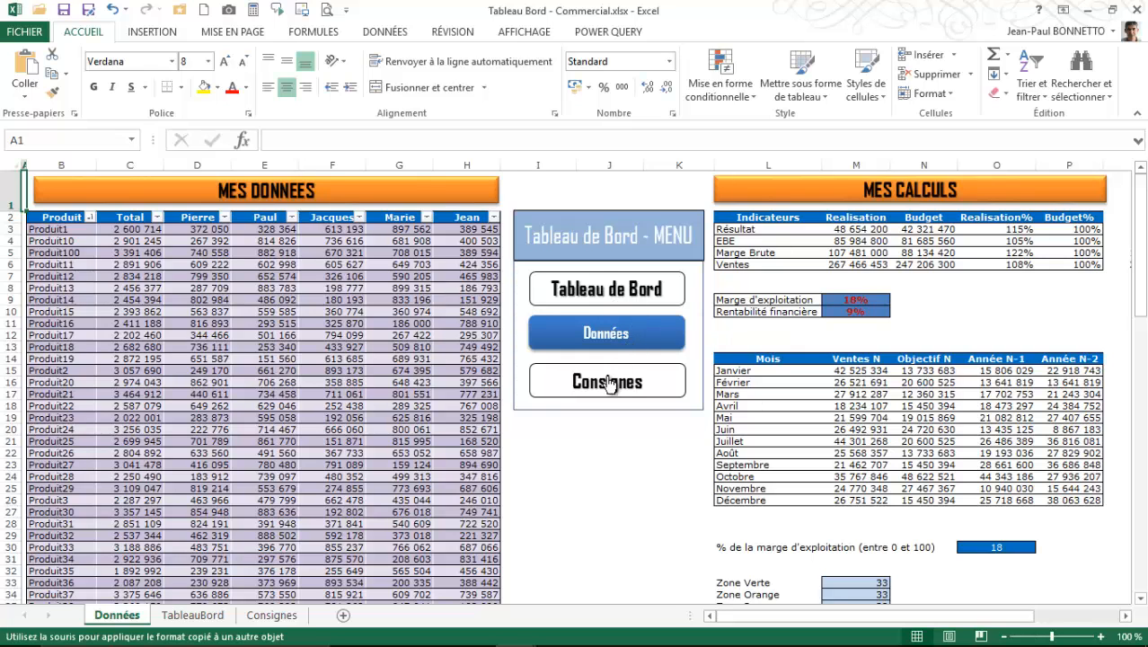
click(597, 258)
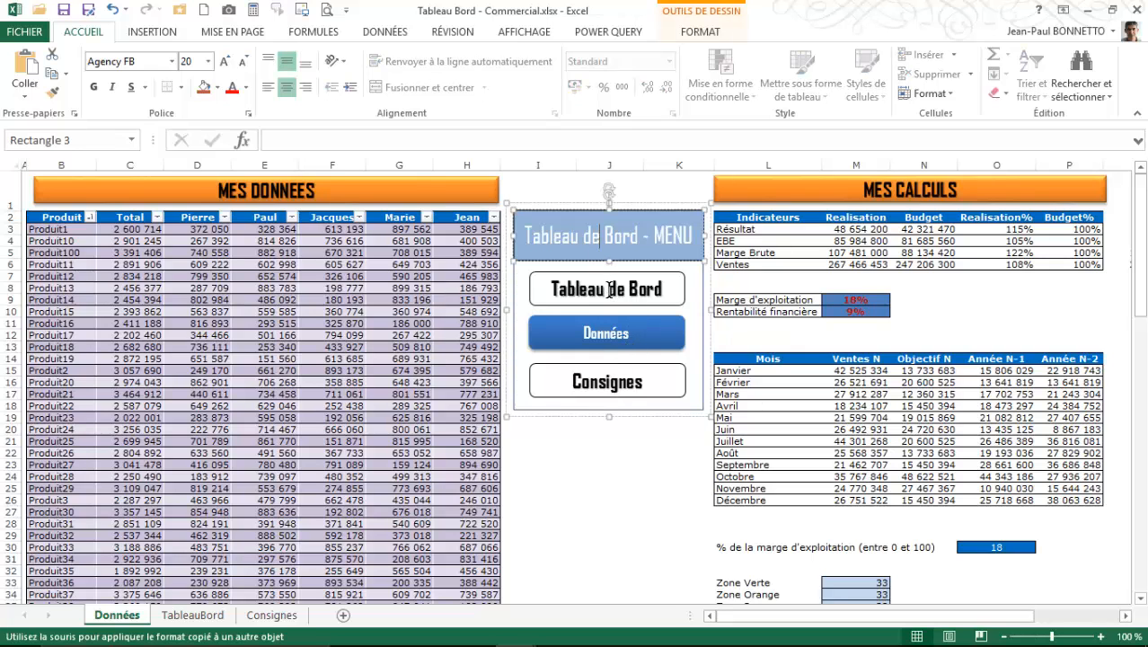
click(618, 454)
click(624, 289)
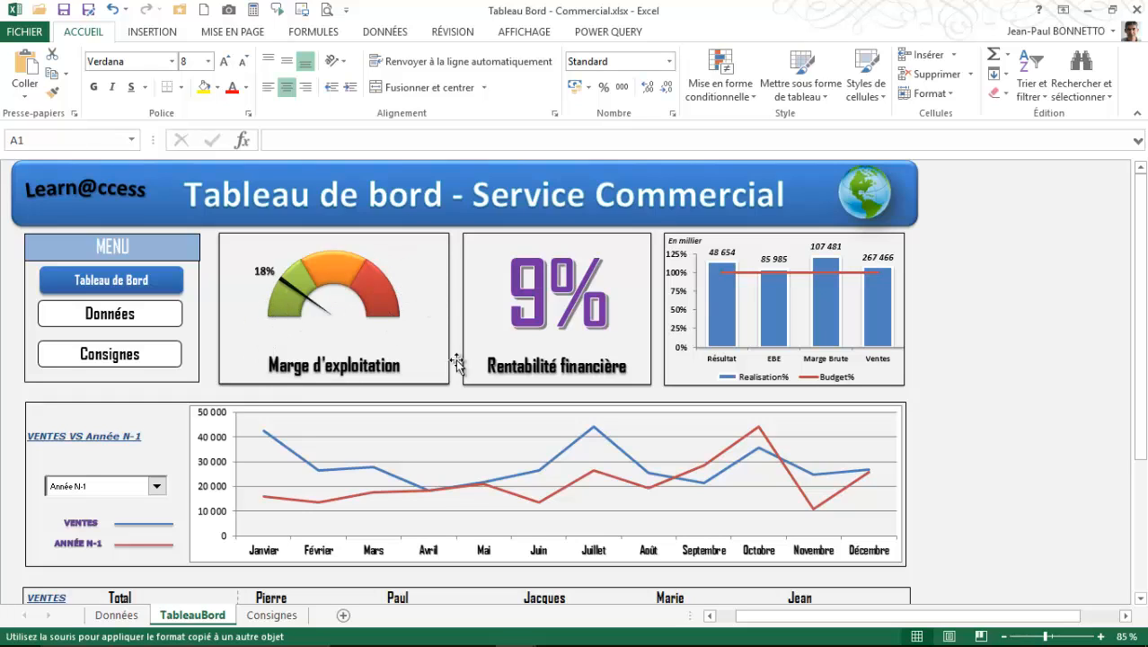
- Review the dashboard's indicator chart, the monthly sales comparison and the product sales section beneath it
click(560, 274)
click(454, 409)
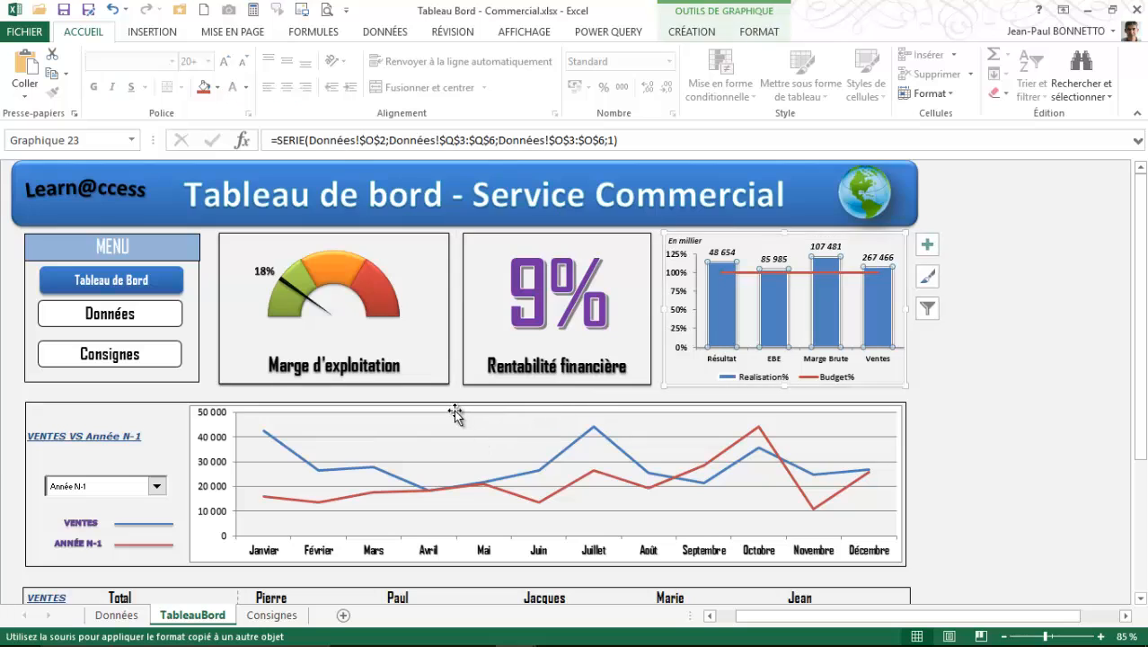
click(119, 424)
click(1064, 405)
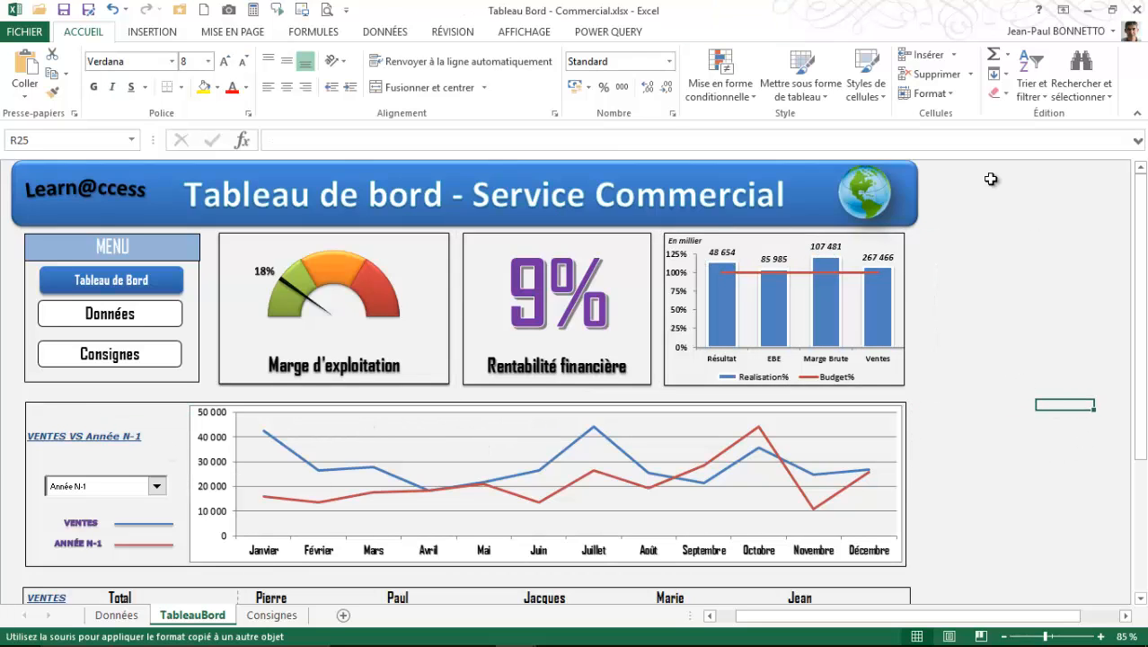
scroll(968, 255, down, 3)
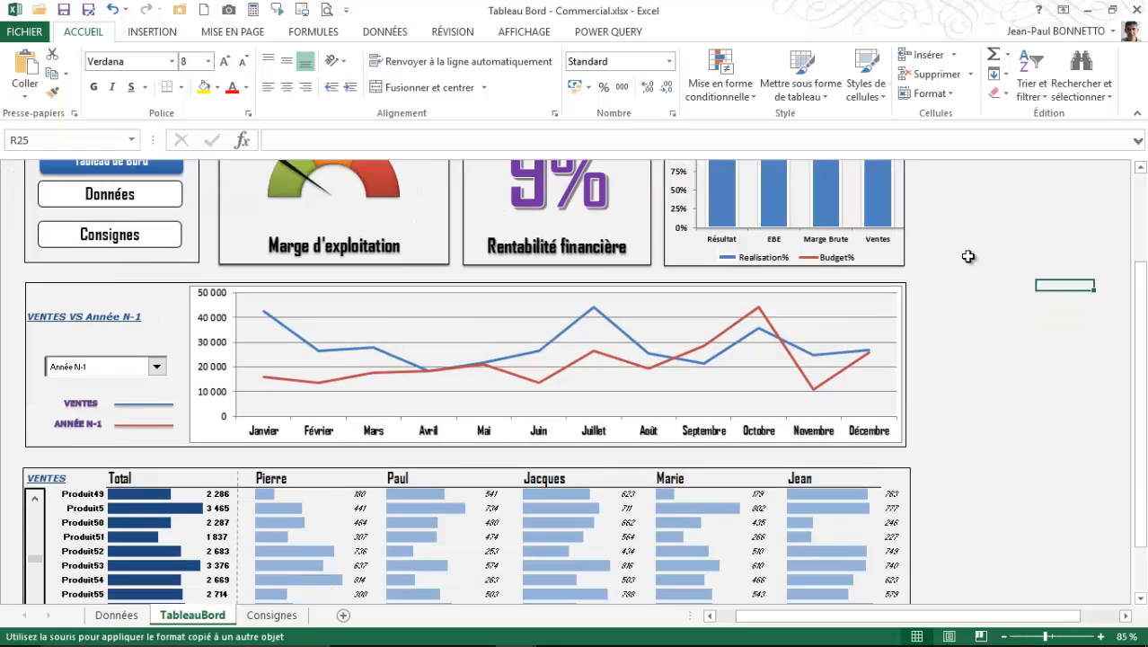
scroll(969, 254, up, 3)
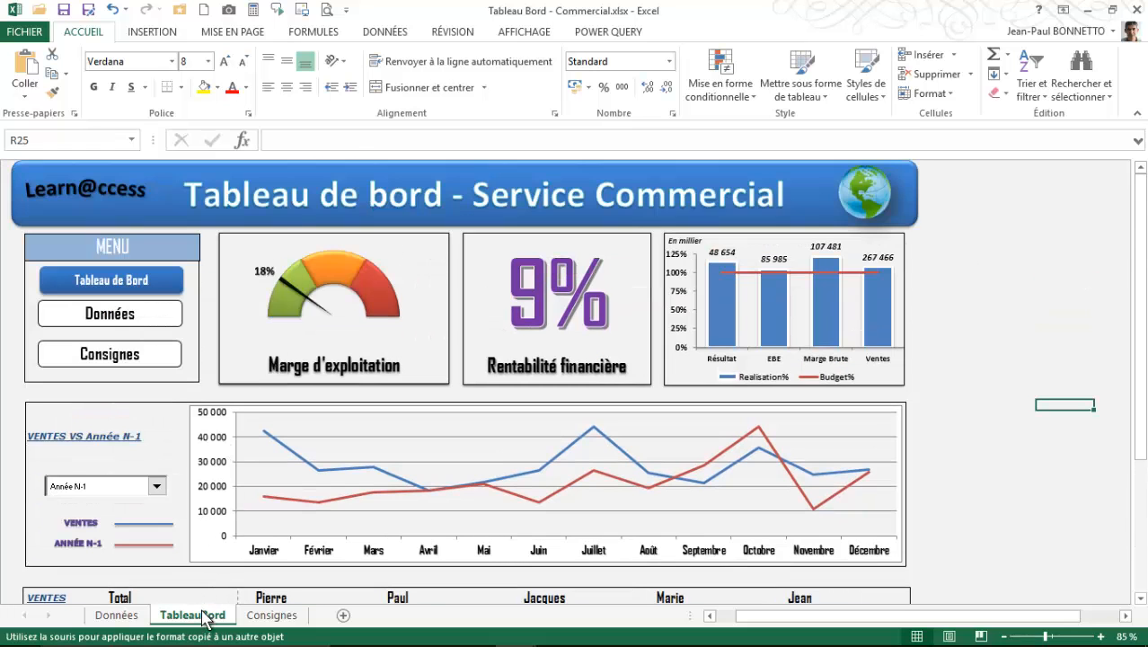
- Open the Données sheet and examine the MES DONNEES table's sales formulas and its full product list
click(117, 614)
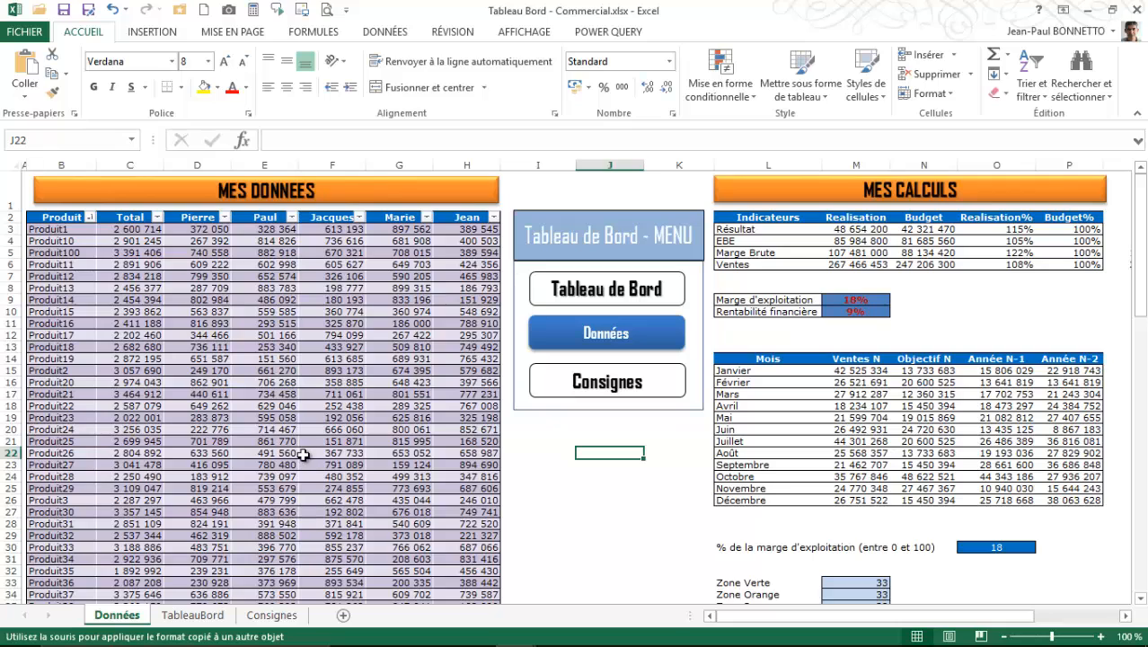
click(236, 336)
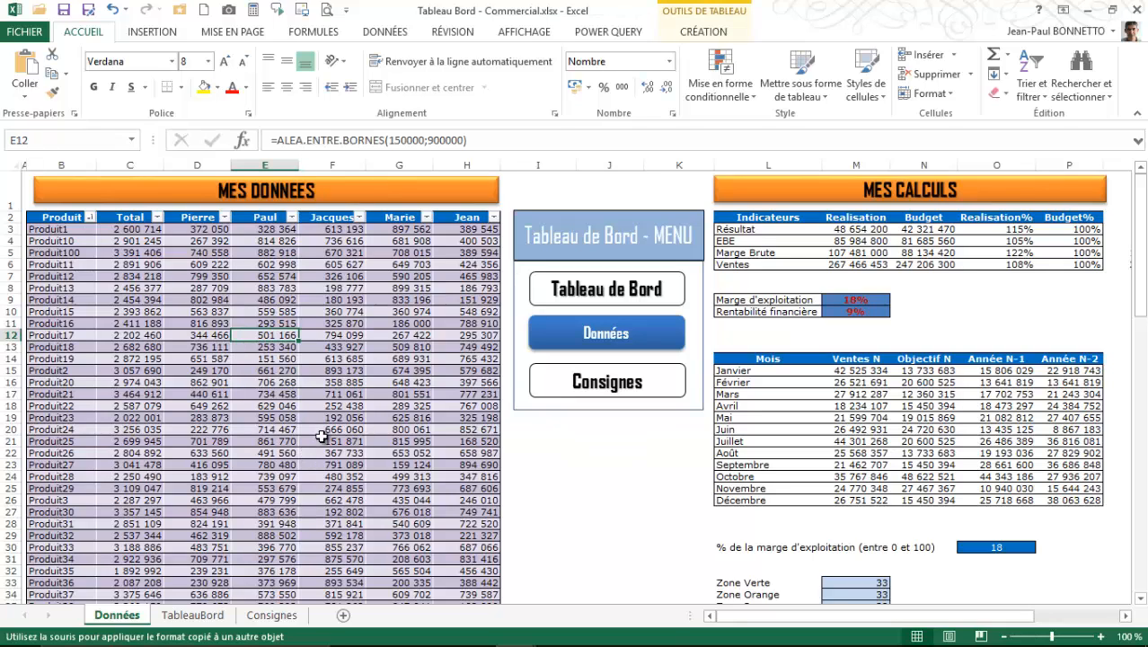
click(210, 321)
click(191, 251)
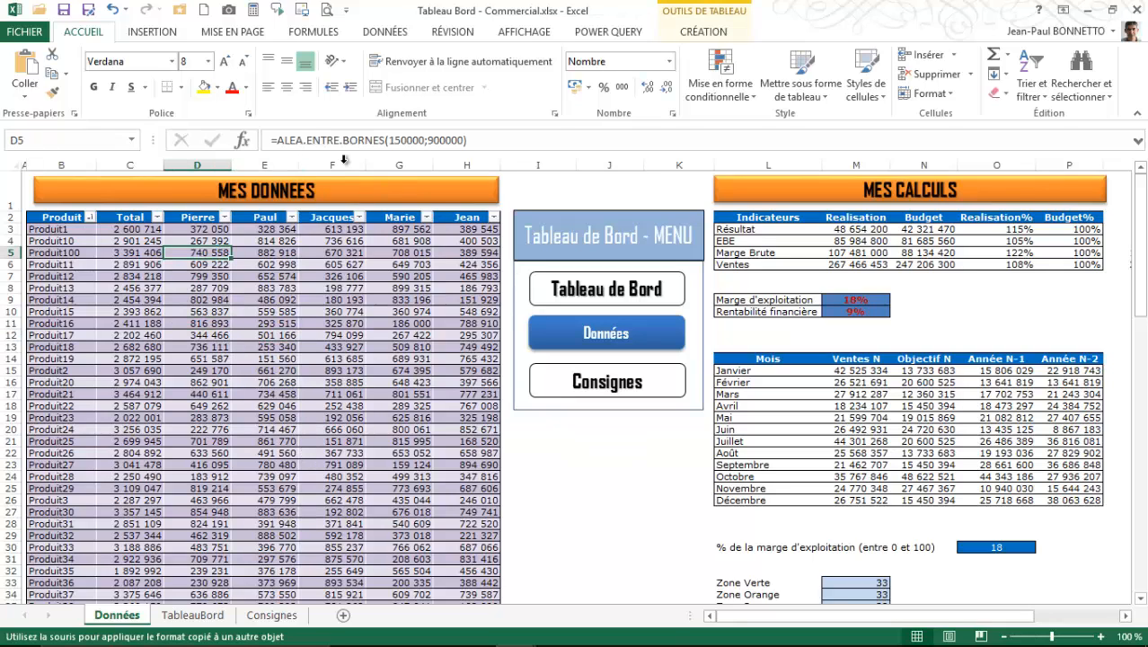
click(270, 370)
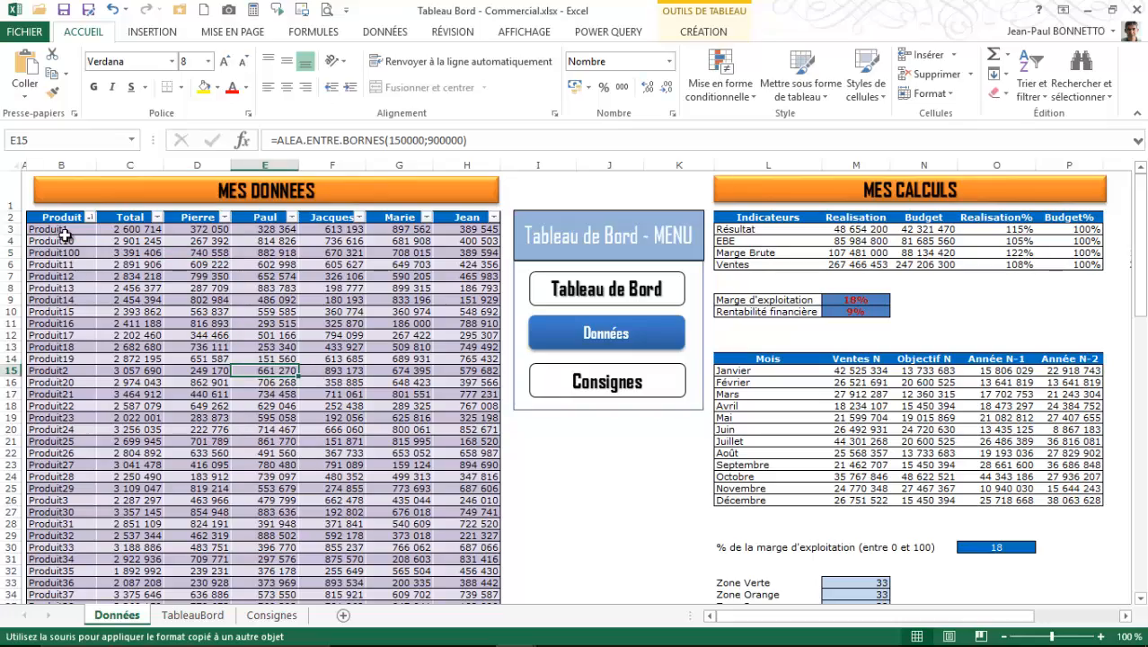
click(59, 276)
scroll(57, 307, down, 19)
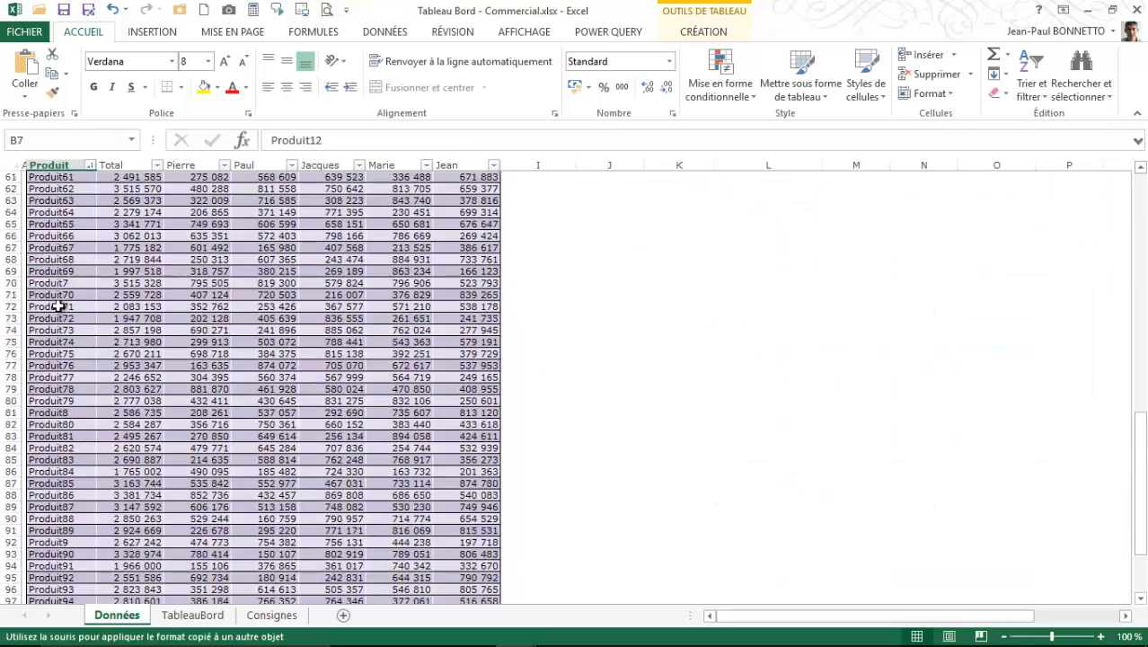
scroll(57, 306, down, 5)
scroll(57, 307, up, 20)
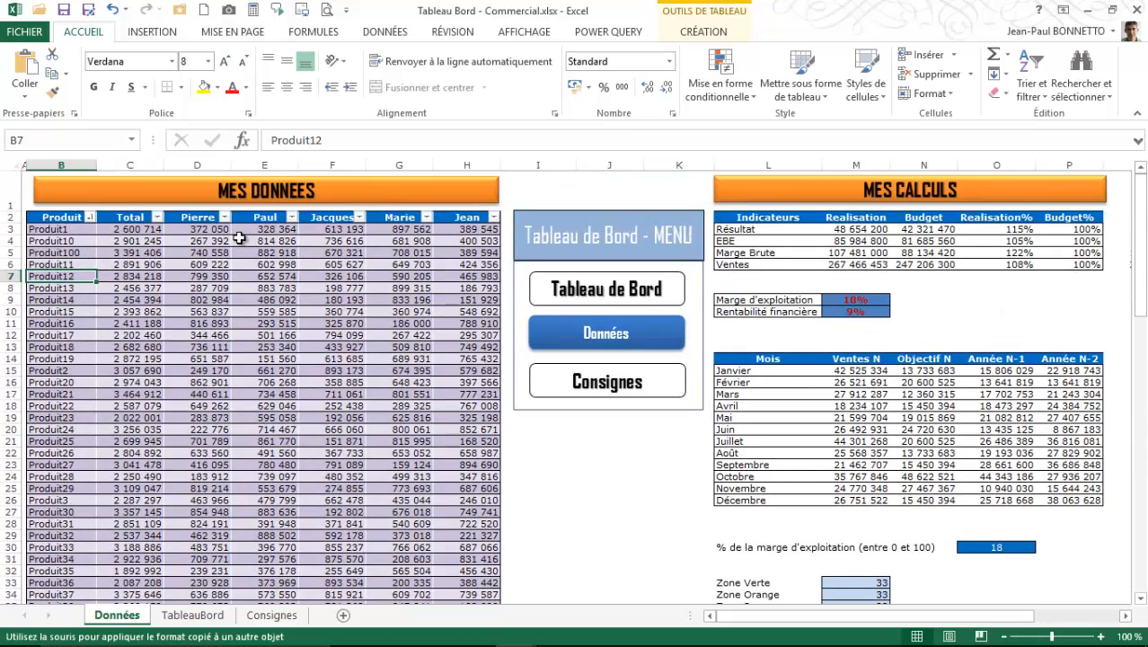
- Inspect the Produit1 formulas in each salesperson's column and in the Total column of the MES DONNEES table
click(204, 232)
click(272, 231)
click(325, 232)
click(377, 231)
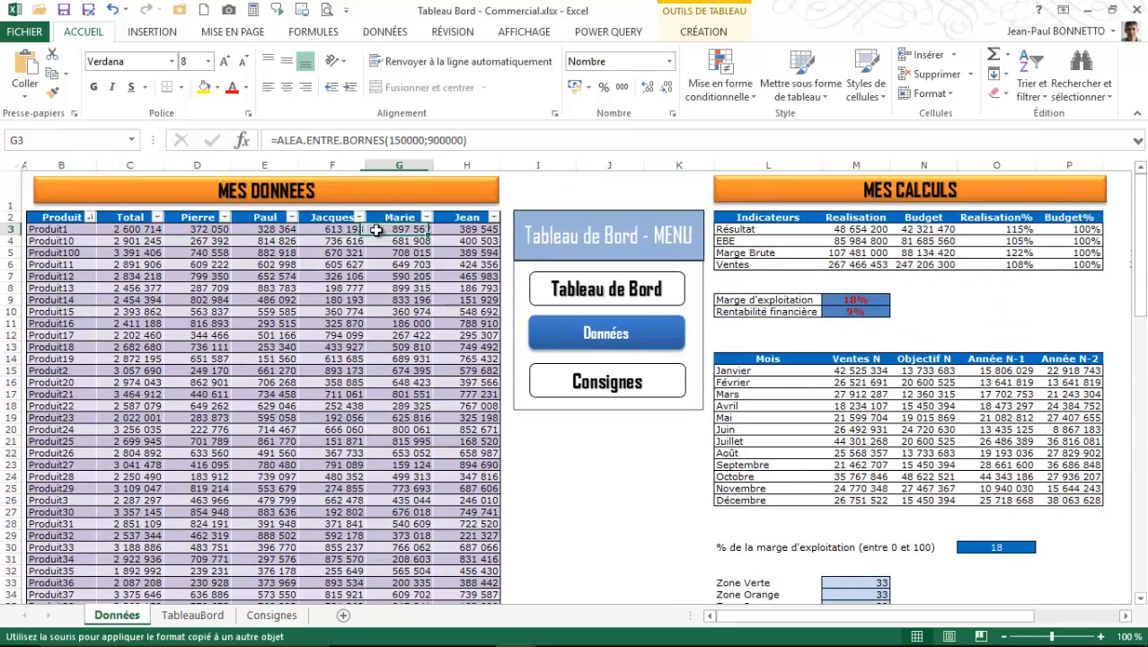
click(450, 242)
click(462, 230)
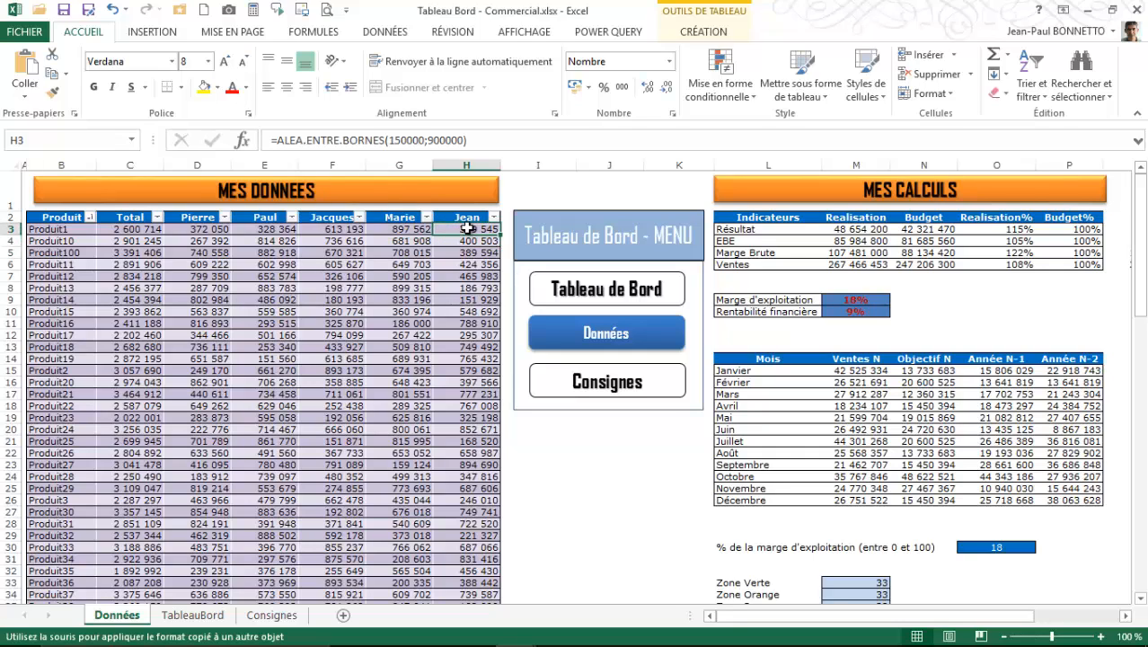
click(132, 230)
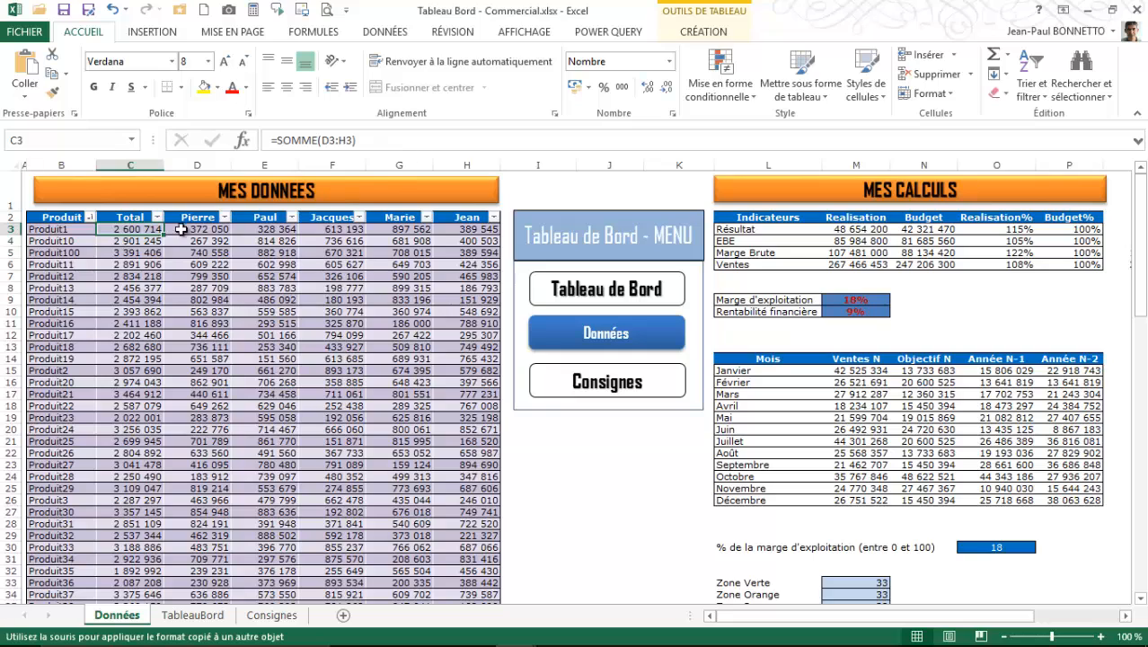
click(421, 322)
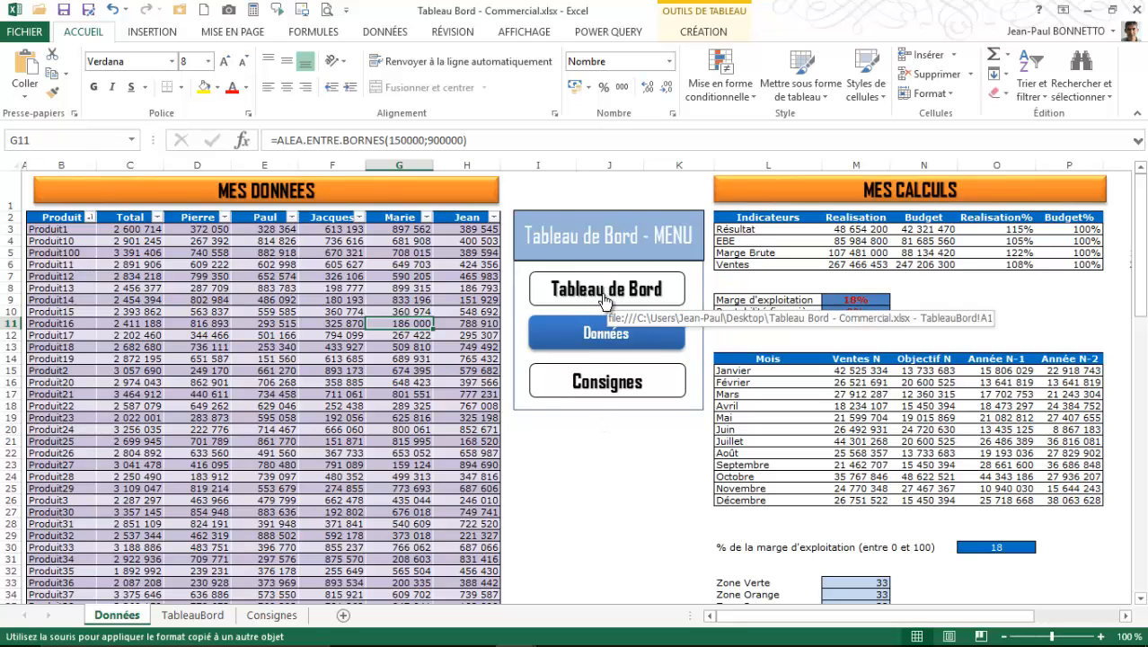
- Examine the Résultat row of the MES CALCULS indicators, comparing its Realisation, Budget and Realisation% cells
click(1046, 311)
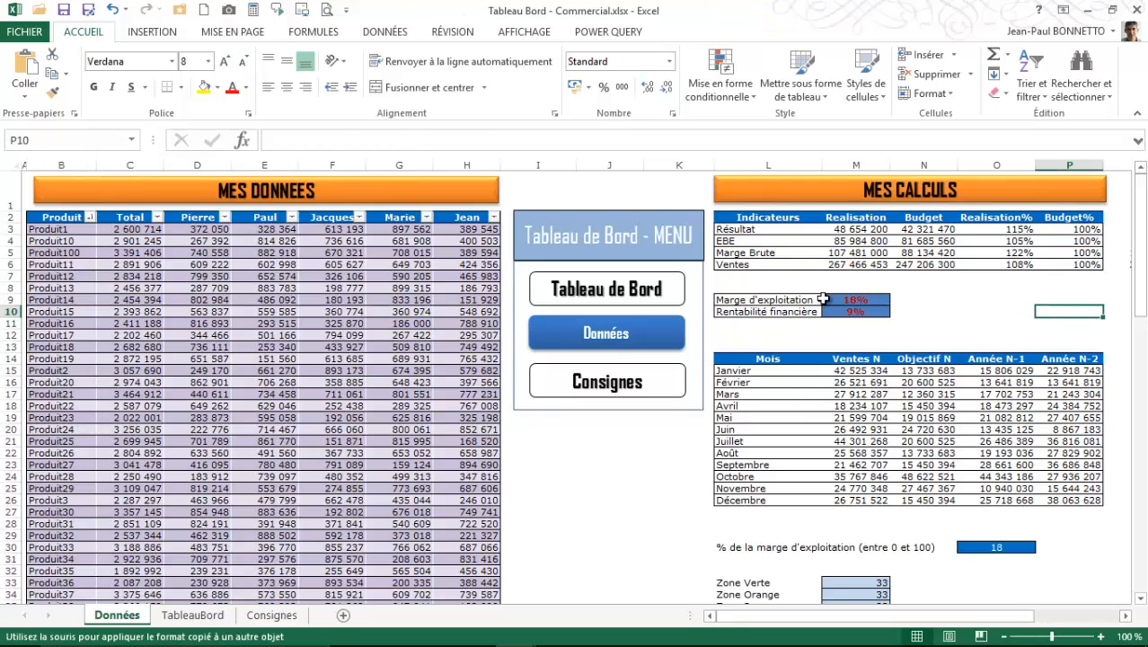
click(989, 311)
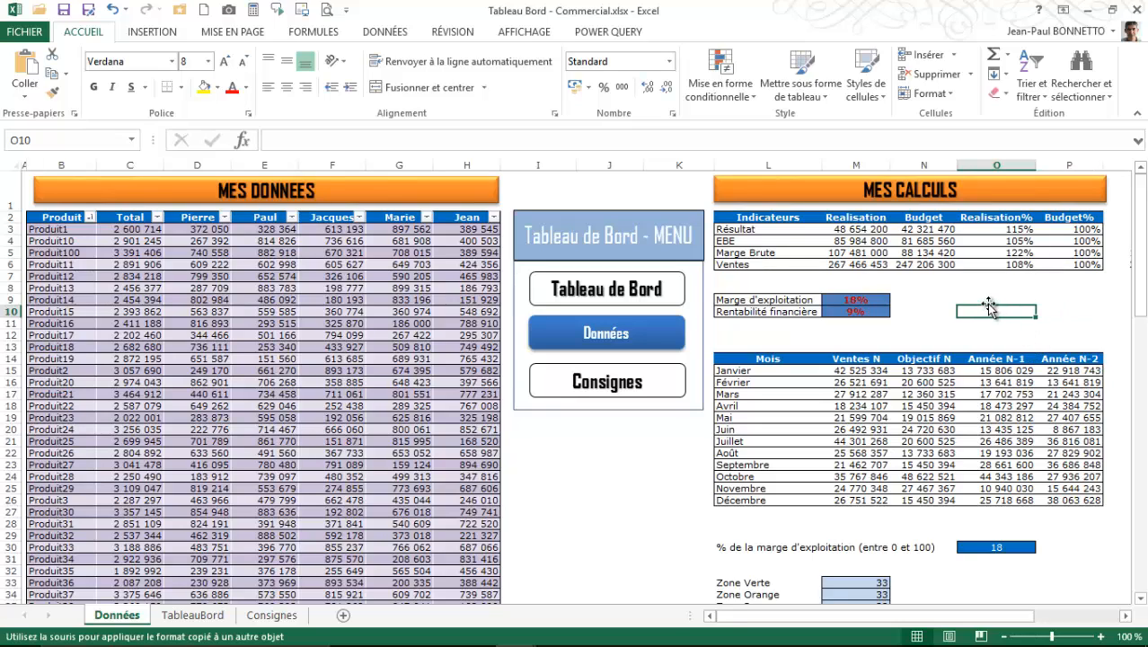
click(742, 232)
click(853, 232)
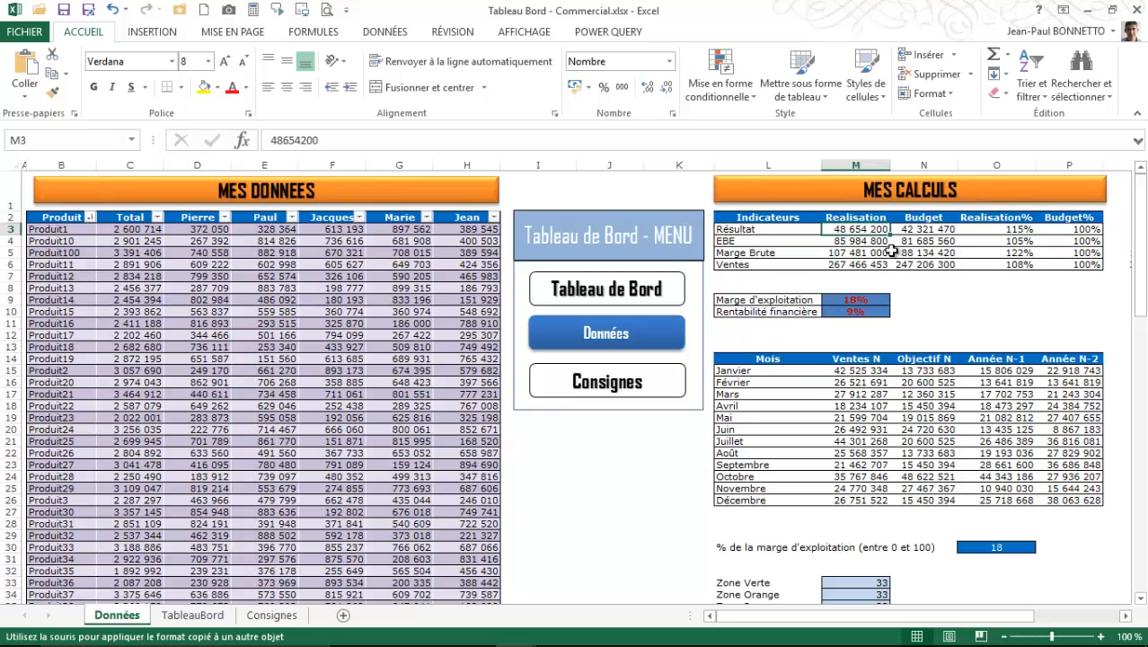
click(934, 231)
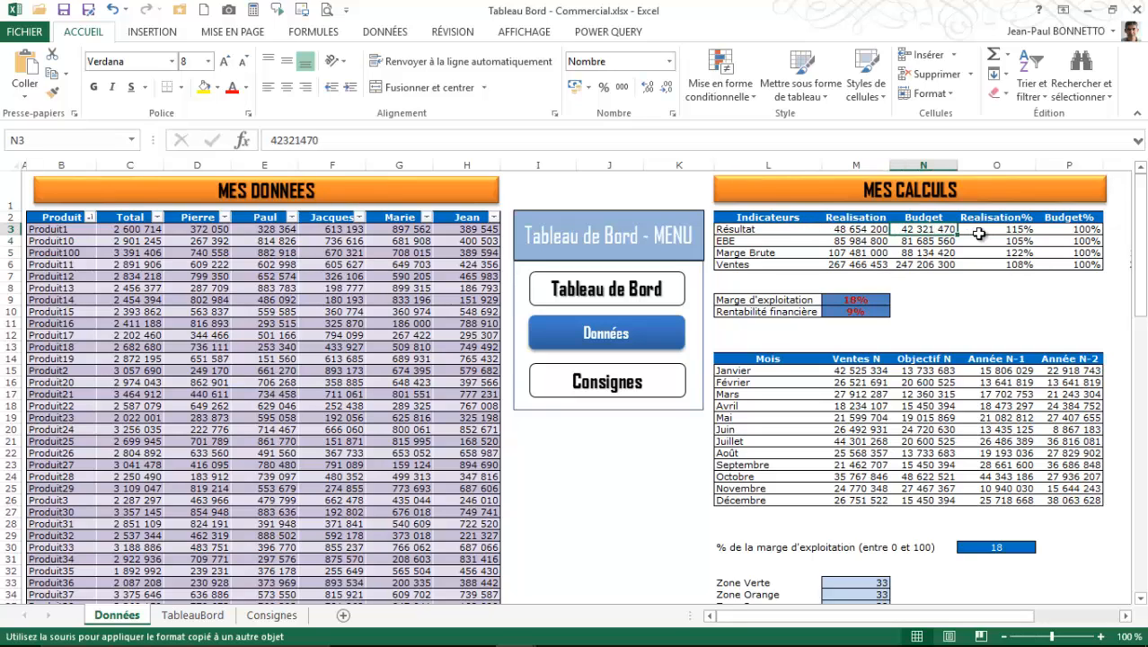
click(979, 233)
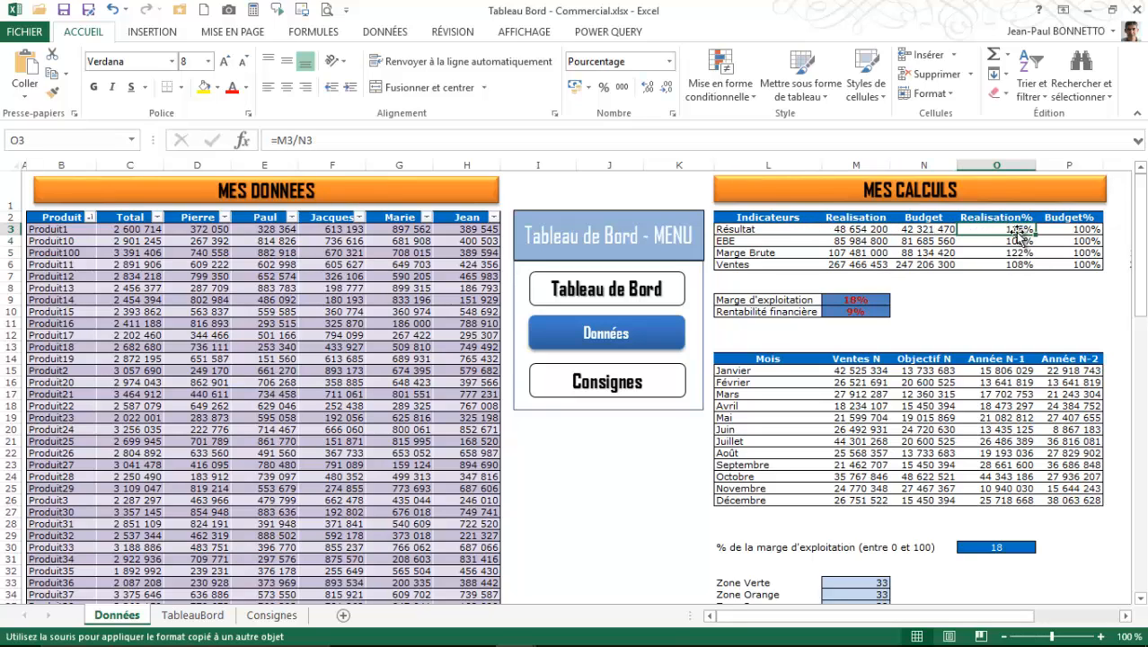
click(844, 230)
click(948, 232)
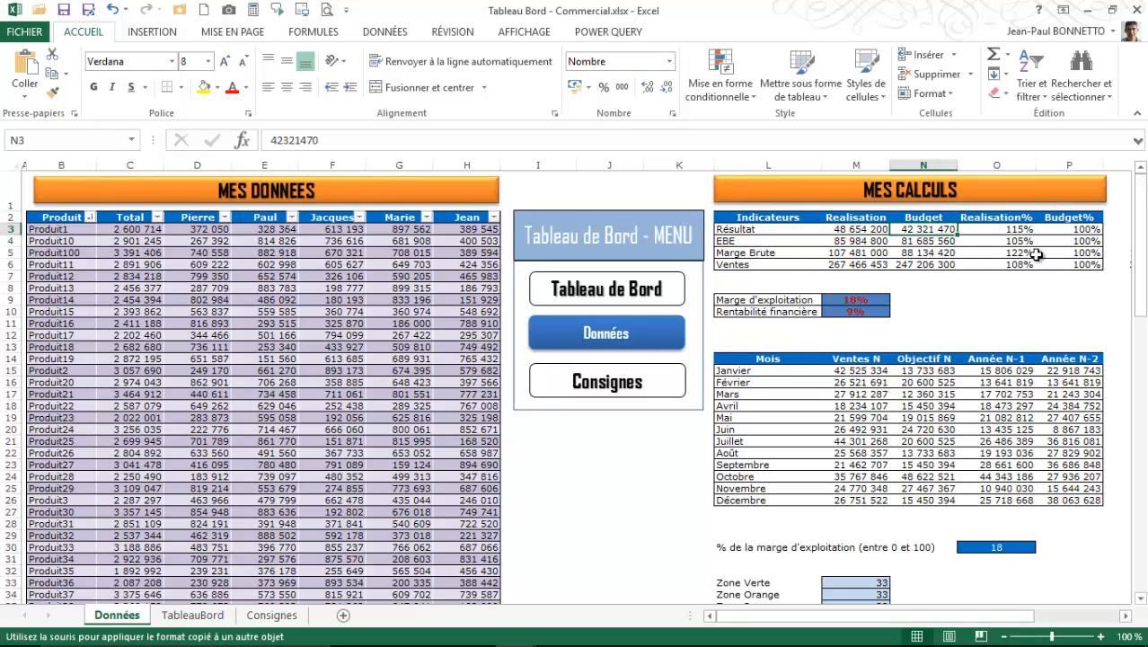
click(1013, 231)
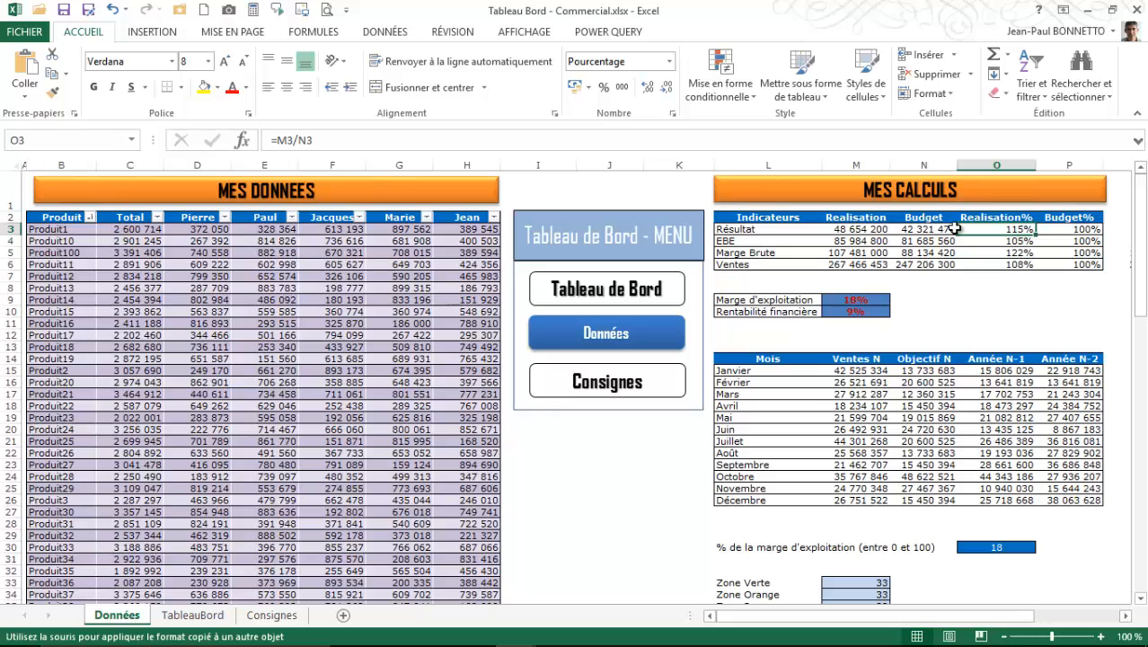
- Check the Realisation% formulas for the EBE, Marge Brute, Ventes and Résultat indicators
click(1012, 252)
click(1014, 263)
click(1016, 252)
click(1018, 241)
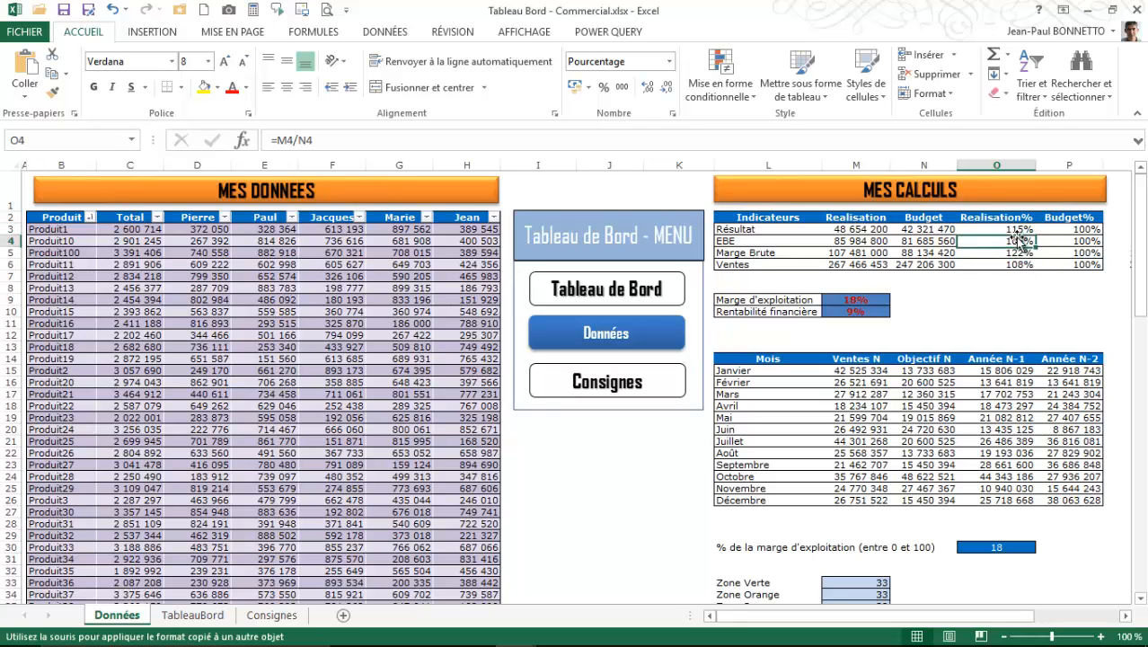
click(1018, 263)
click(1018, 230)
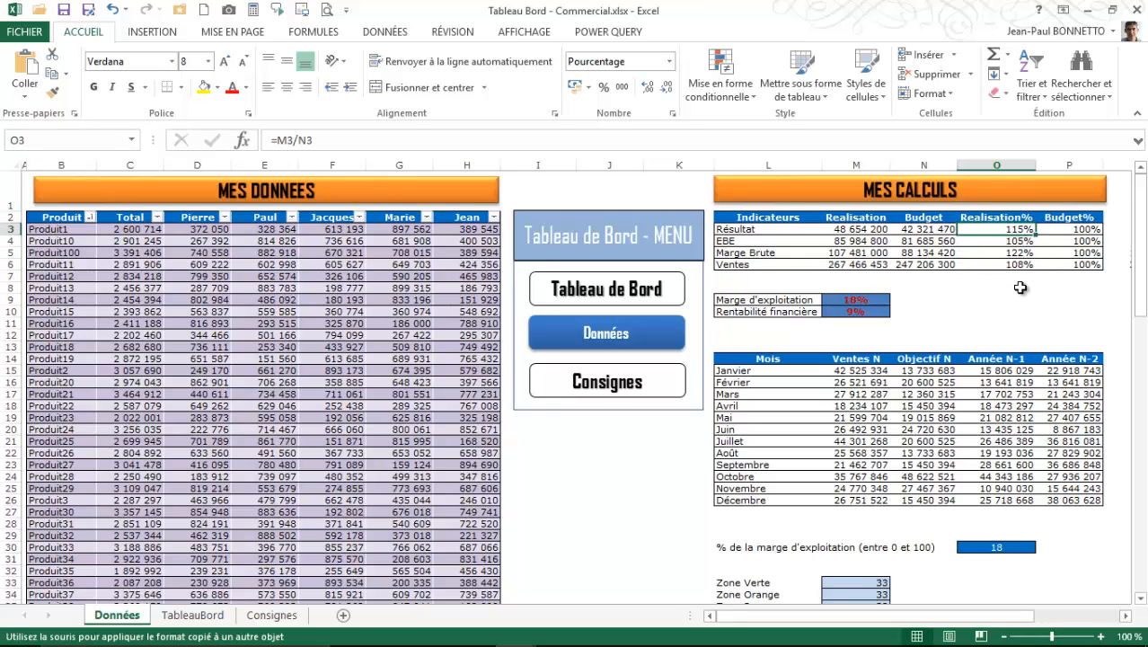
- Check the Résultat Budget% cell and the Marge d'exploitation formula, together with the Résultat and Ventes Realisation cells it uses
click(1087, 229)
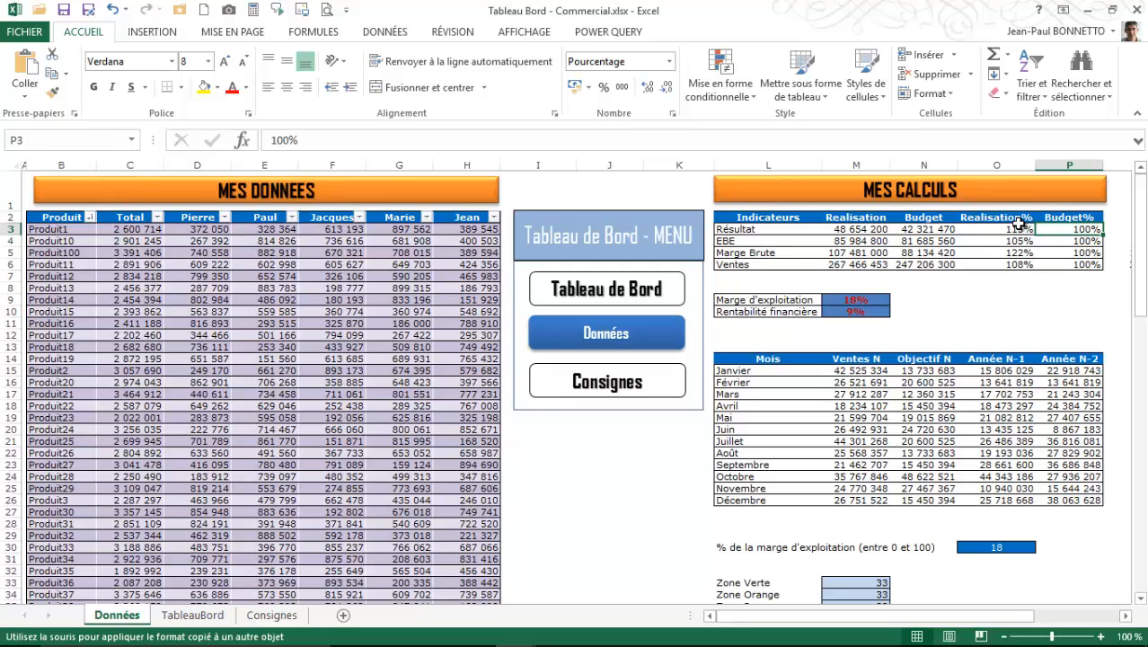
click(856, 299)
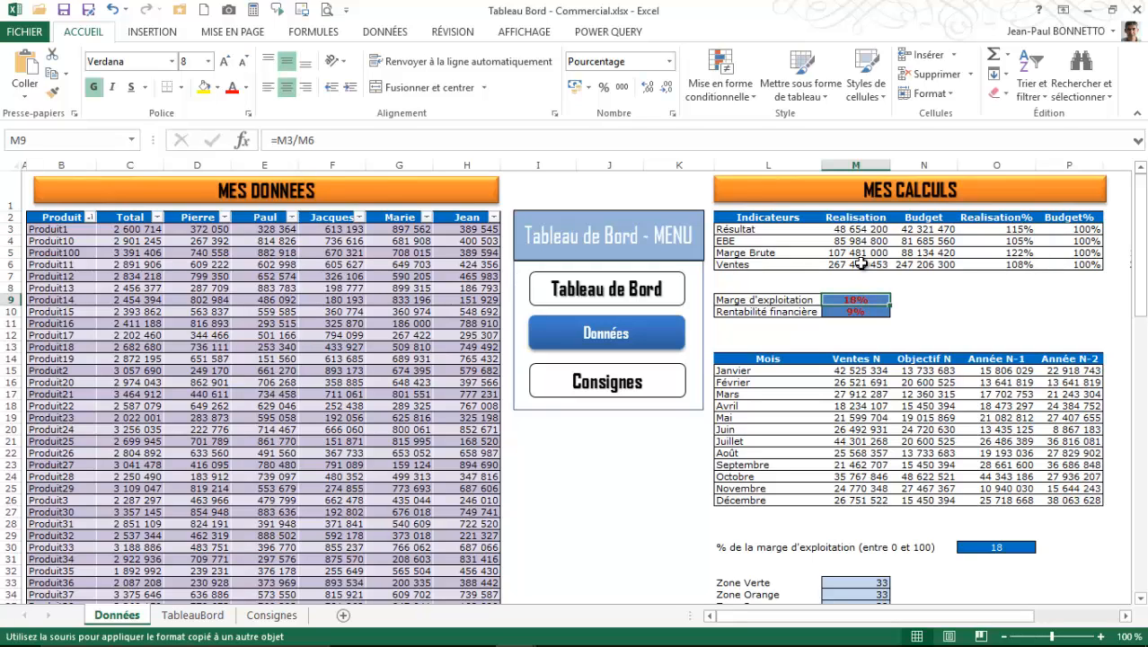
click(864, 230)
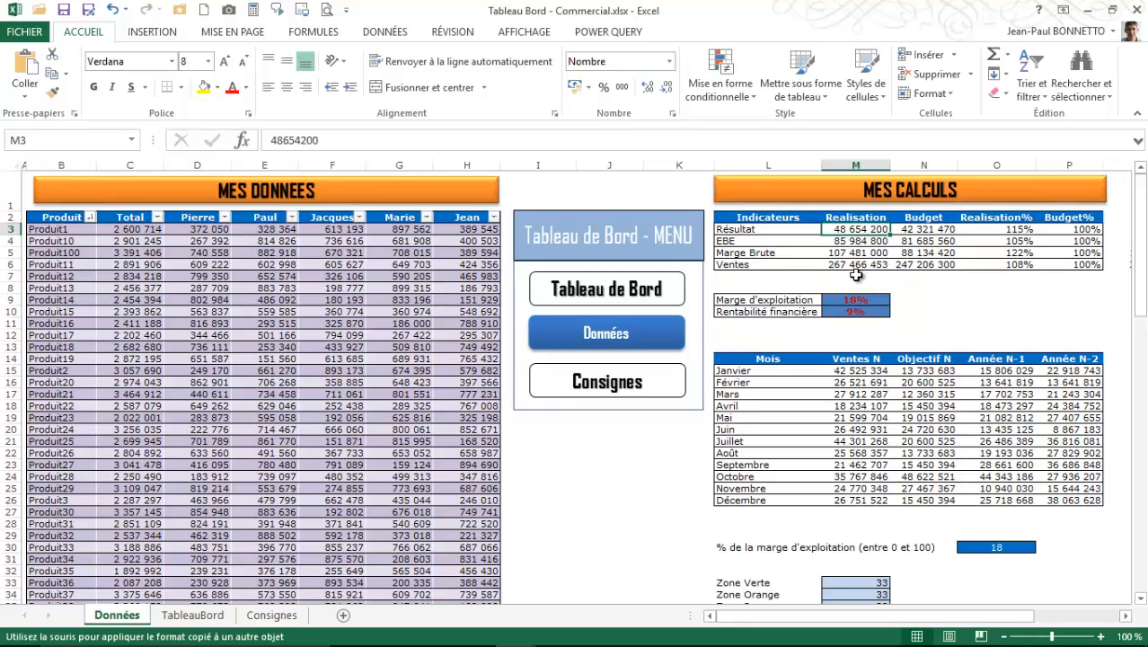
click(855, 264)
drag(856, 299, 856, 310)
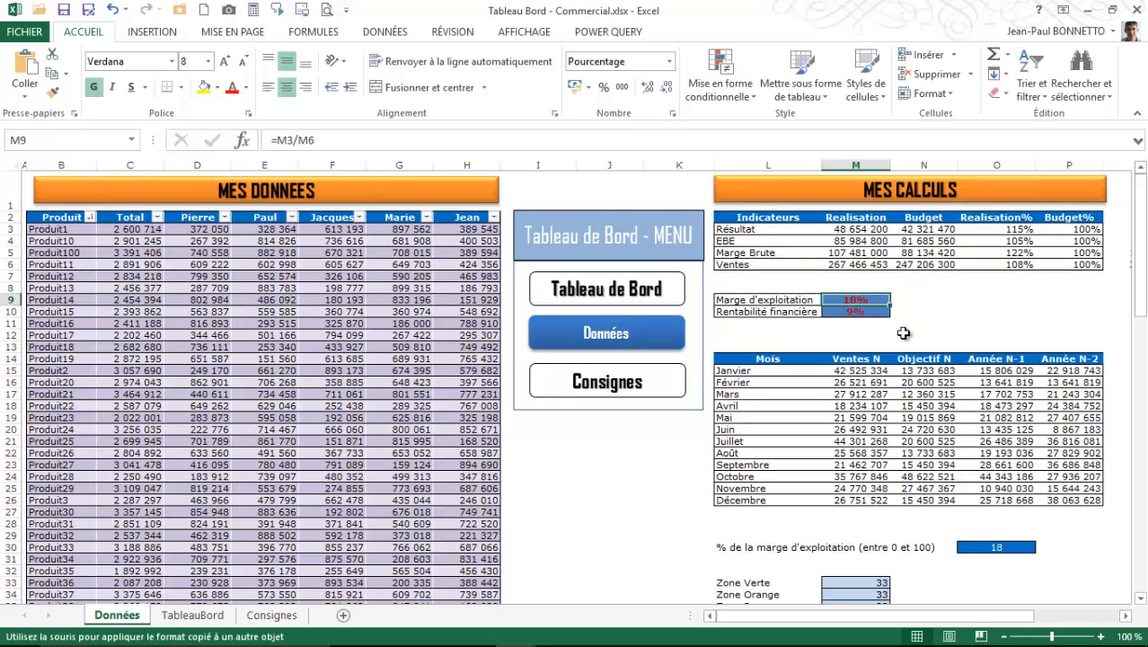
- Inspect the content of the Rentabilité financière cell below Marge d'exploitation
click(866, 310)
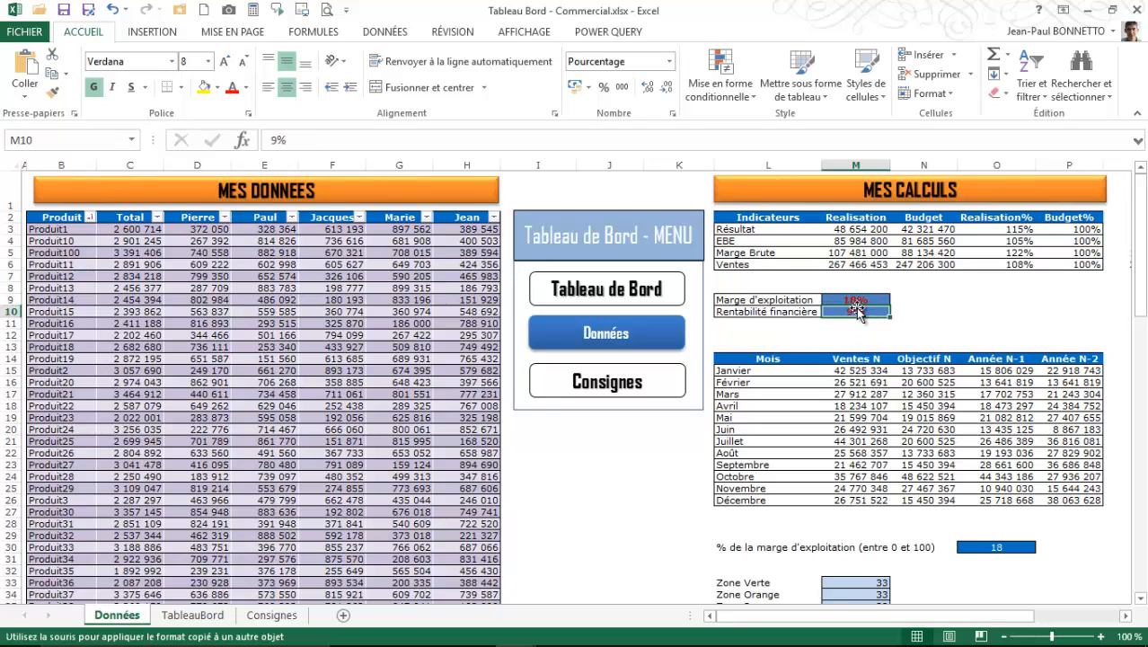
click(923, 288)
click(855, 313)
click(969, 322)
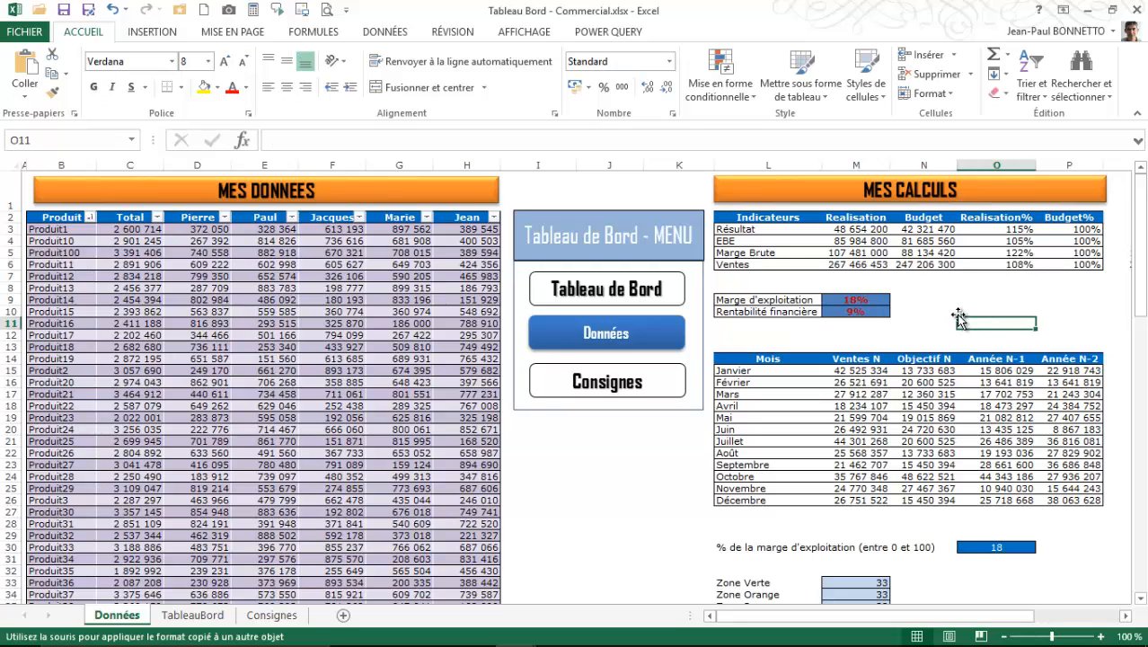
- Examine the Mois column from Janvier to Décembre in the monthly table and the Ventes N formula for Janvier
click(742, 358)
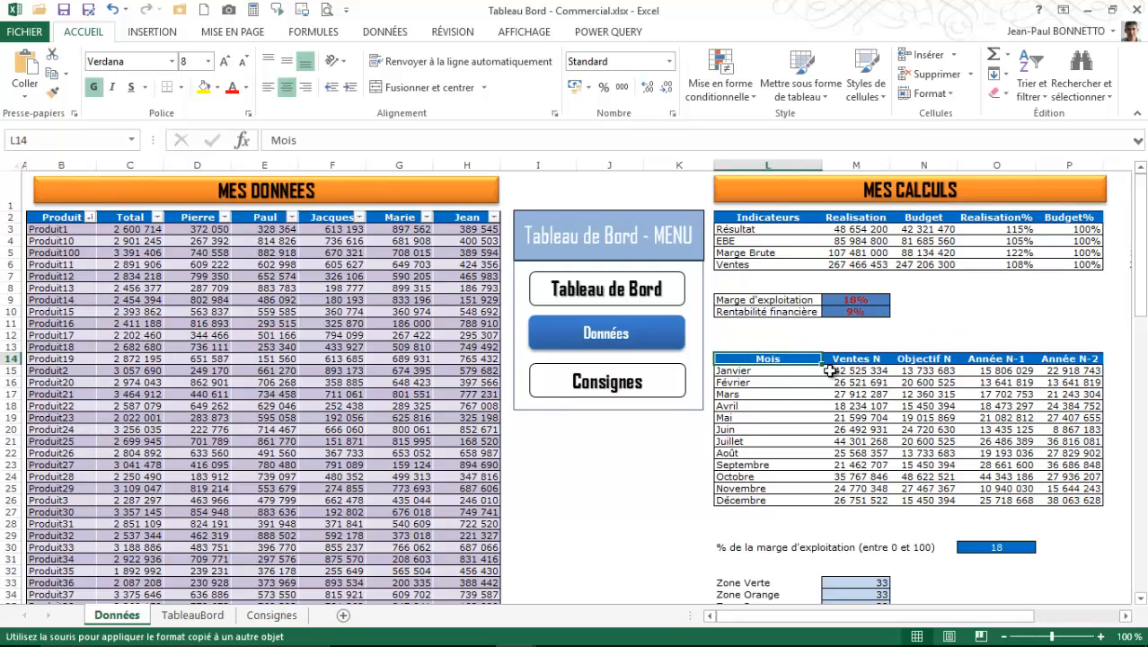
click(757, 368)
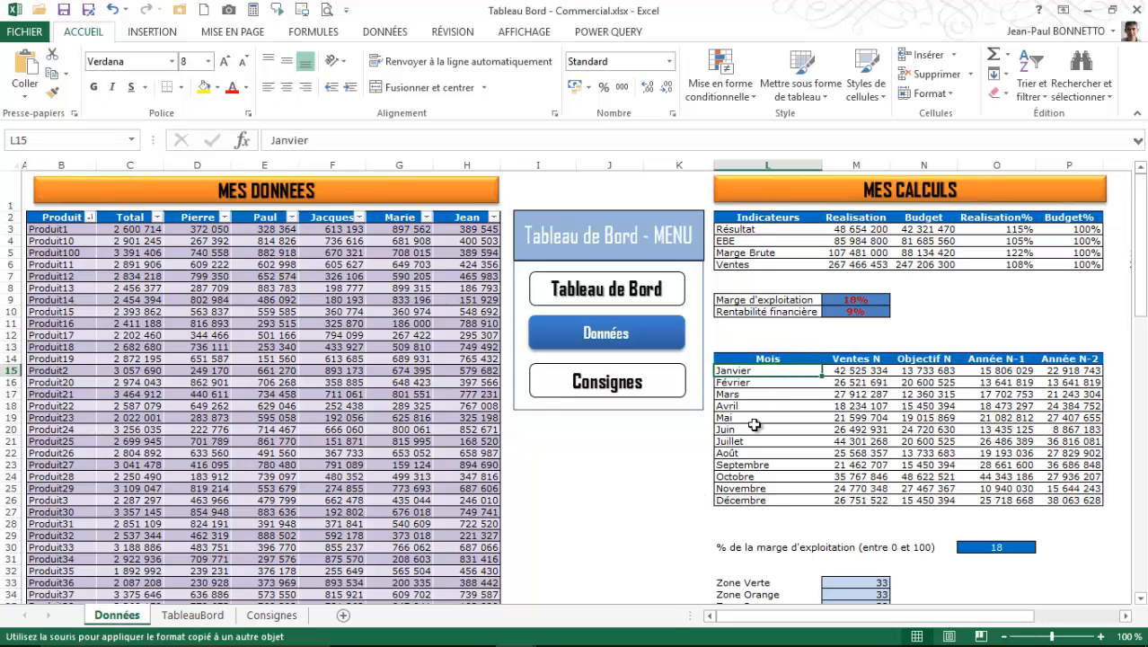
click(754, 500)
click(848, 368)
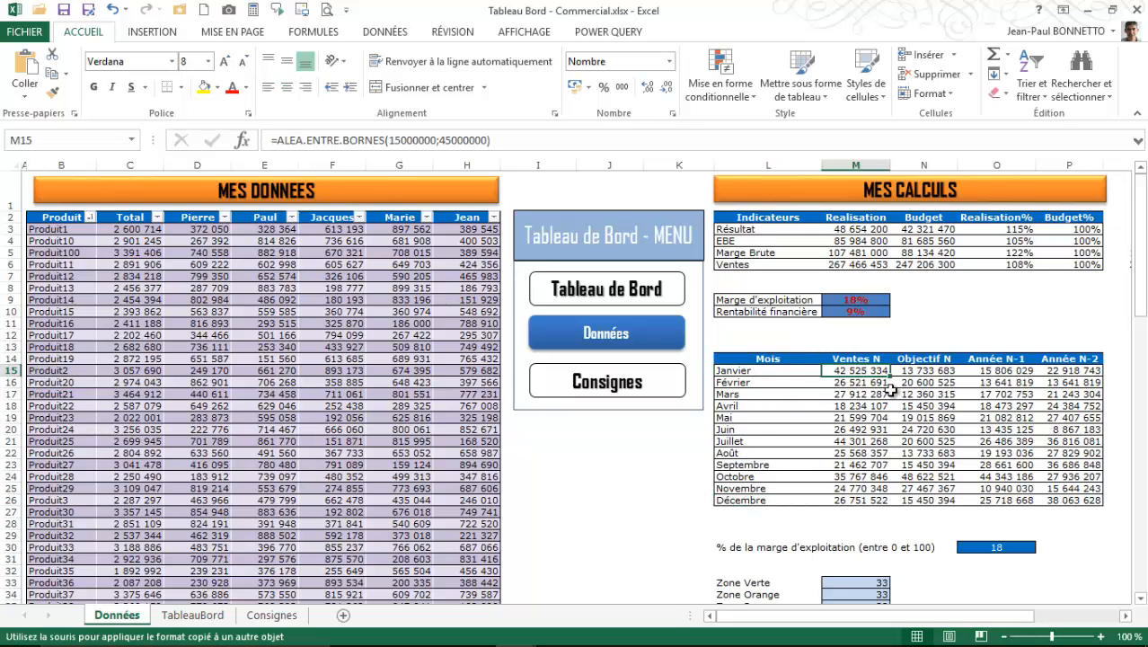
- Inspect the Objectif N values for Janvier through Mai in the monthly table
click(932, 369)
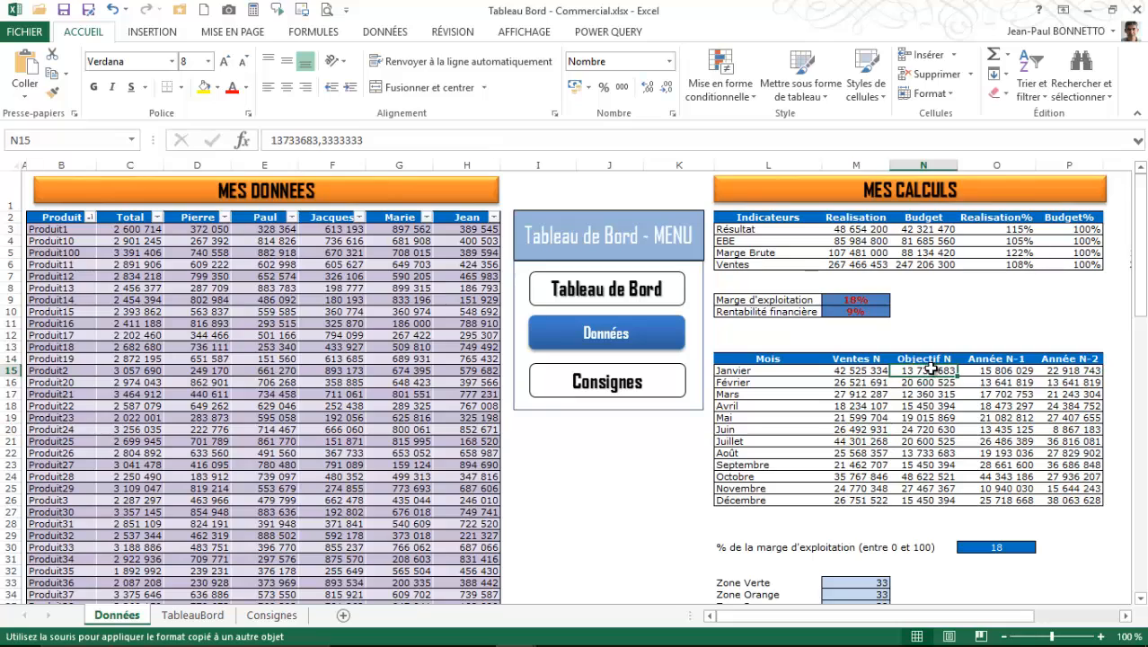
key(Down)
key(Down)
key(Down)
key(Down)
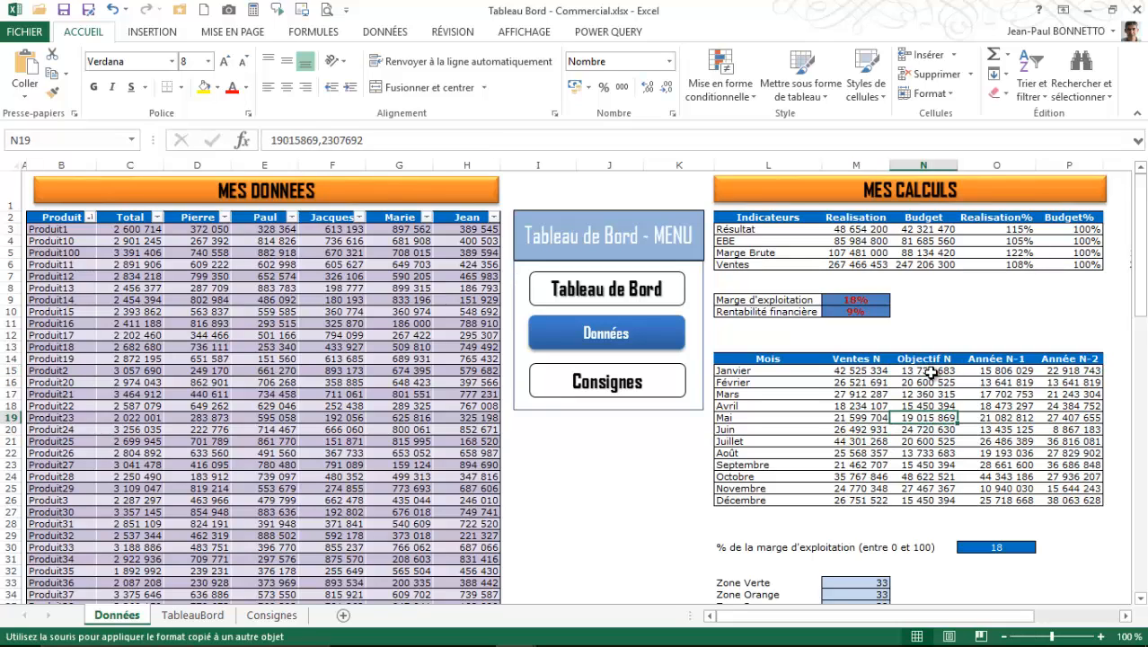
click(932, 371)
click(938, 419)
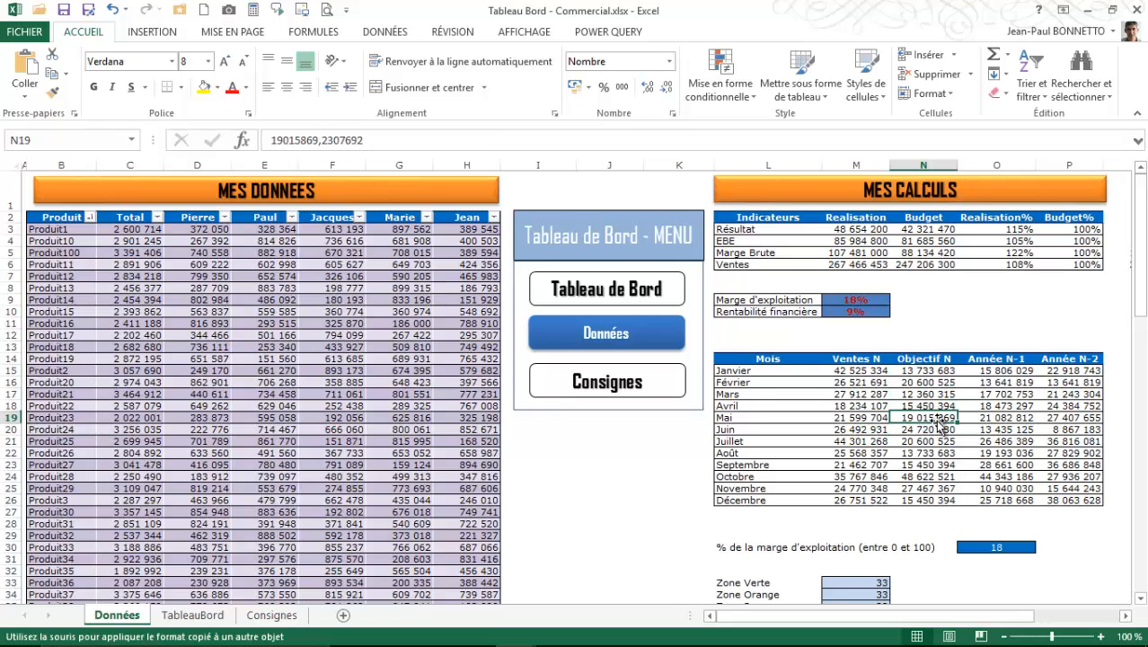
click(939, 382)
- Inspect several months' Année N-1 values and the Janvier Année N-2 value in the monthly table
click(1012, 371)
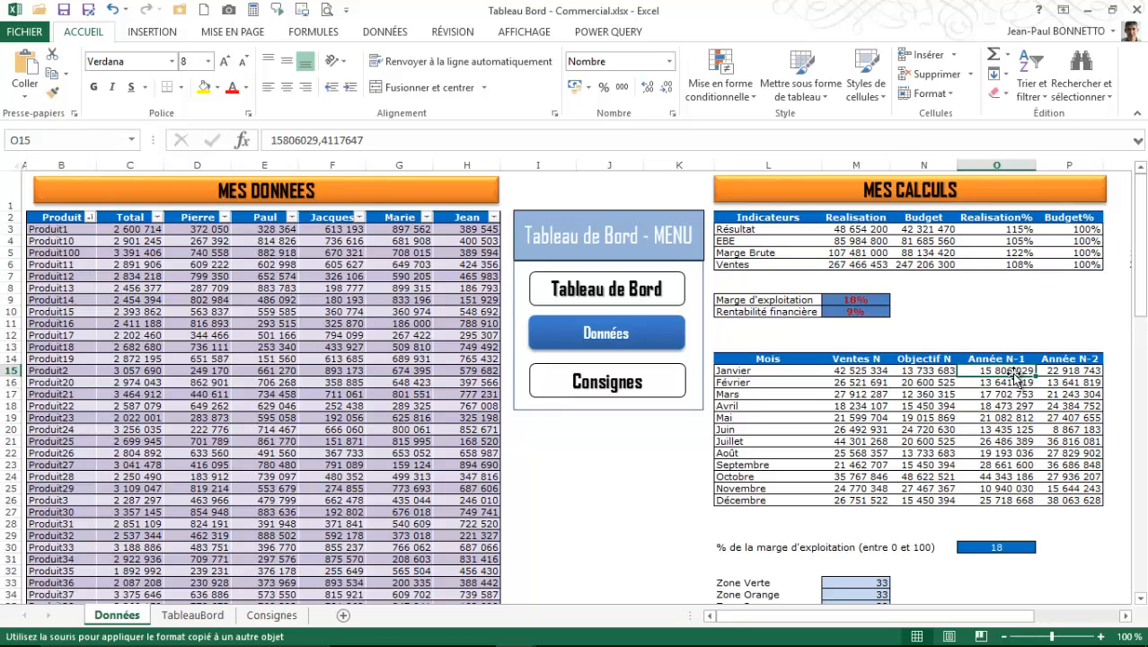
click(1013, 396)
click(1015, 419)
click(1017, 441)
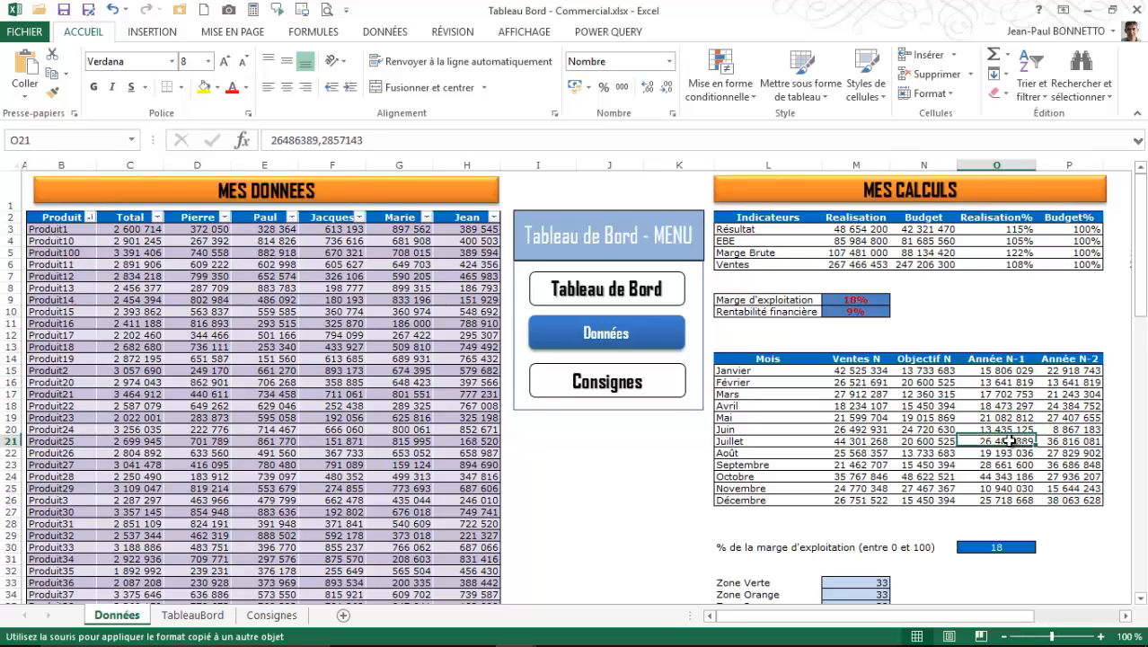
click(1080, 370)
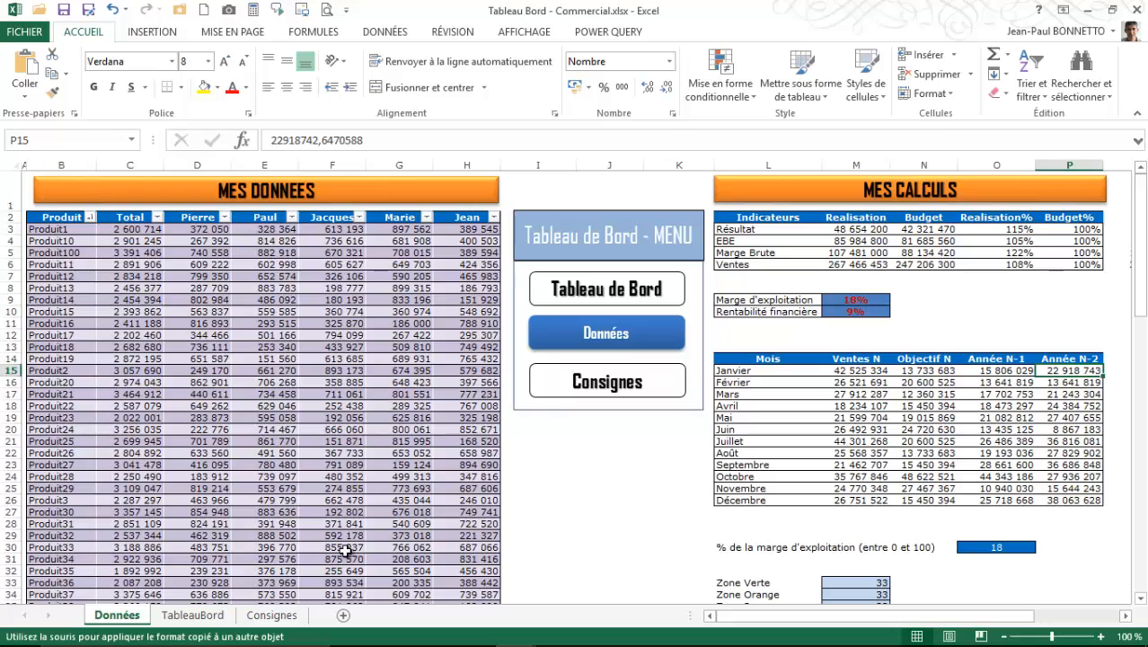
- Switch to the Explication TDB Commercial.xlsx workbook and look over the data and calculations on its Source - Calcul sheet
mouse_move(275, 645)
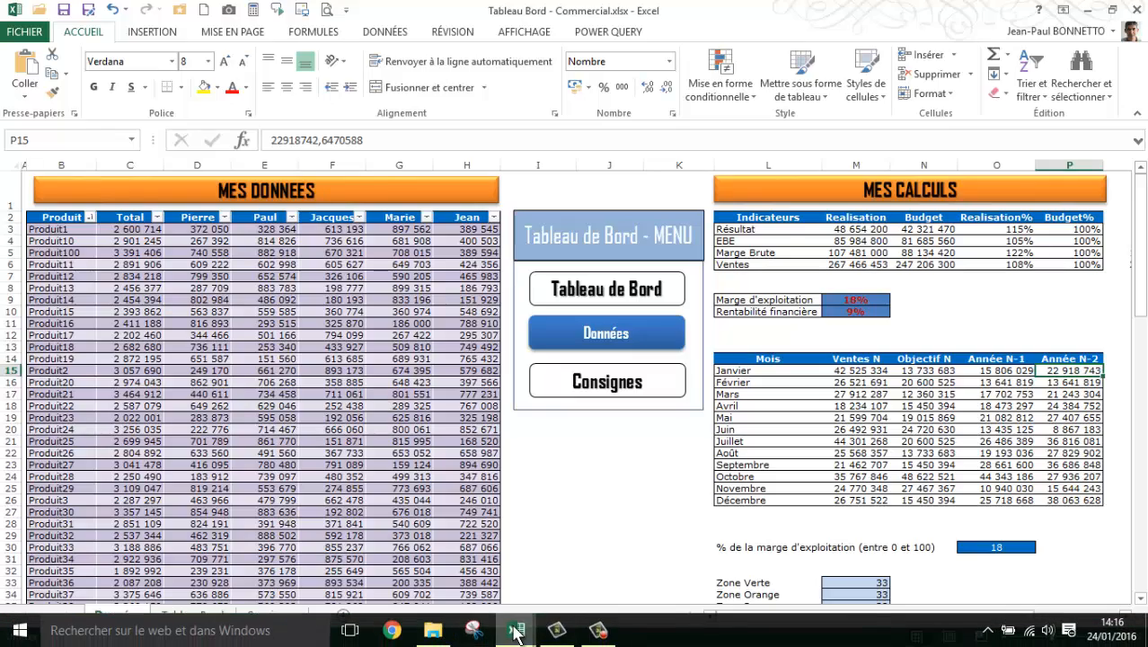
mouse_move(515, 630)
click(574, 538)
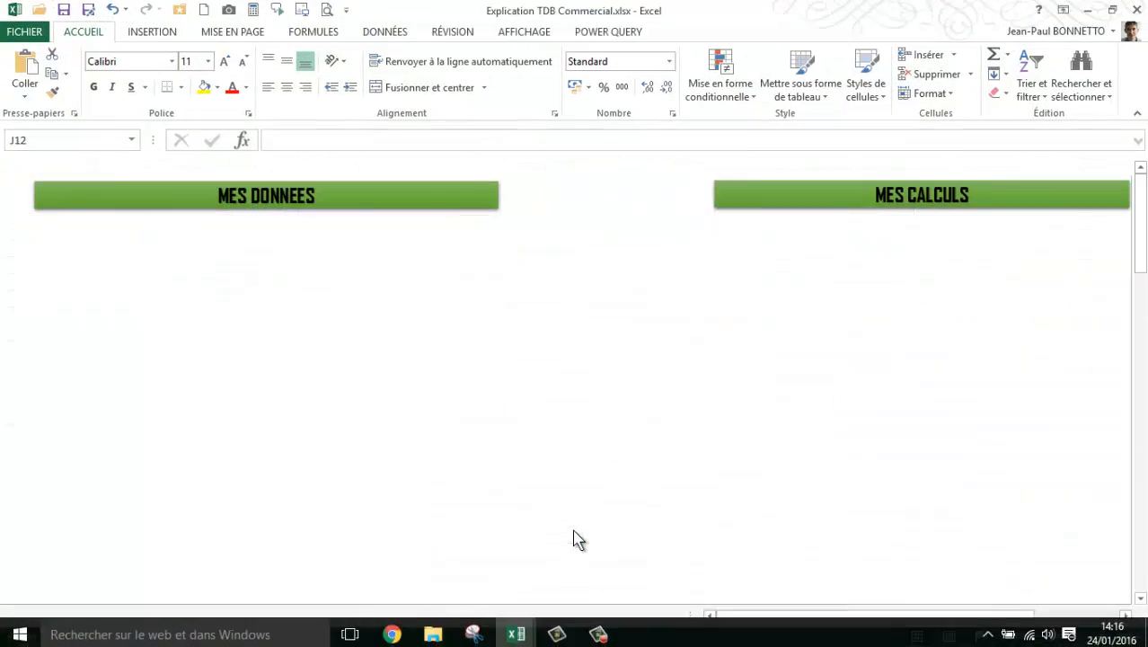
click(559, 201)
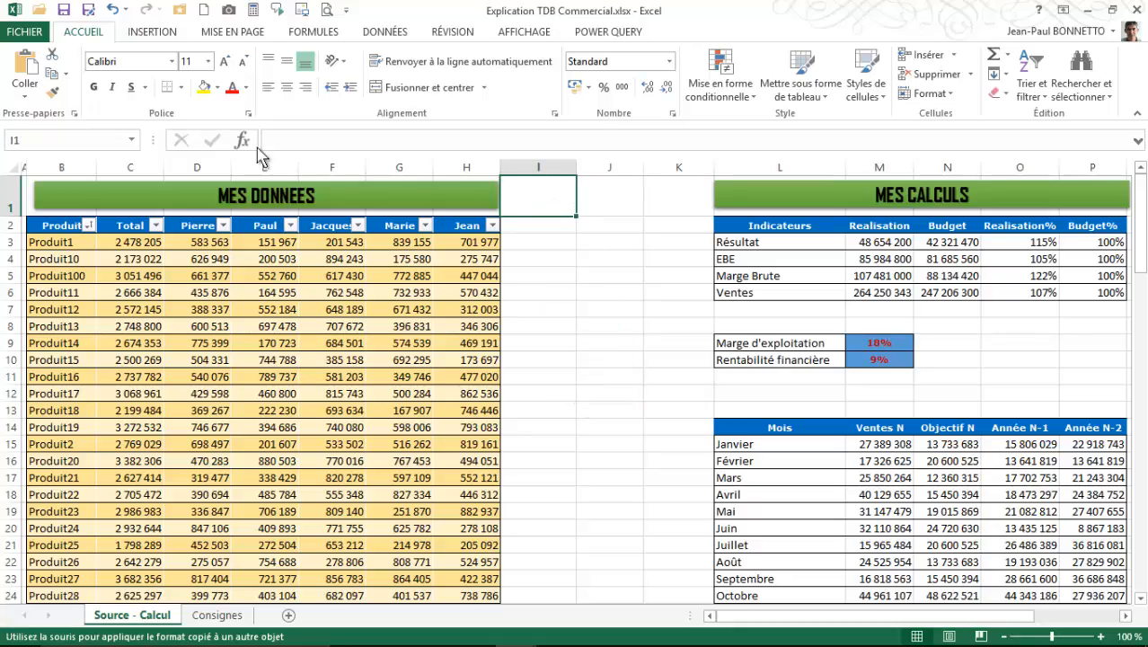
scroll(719, 322, down, 6)
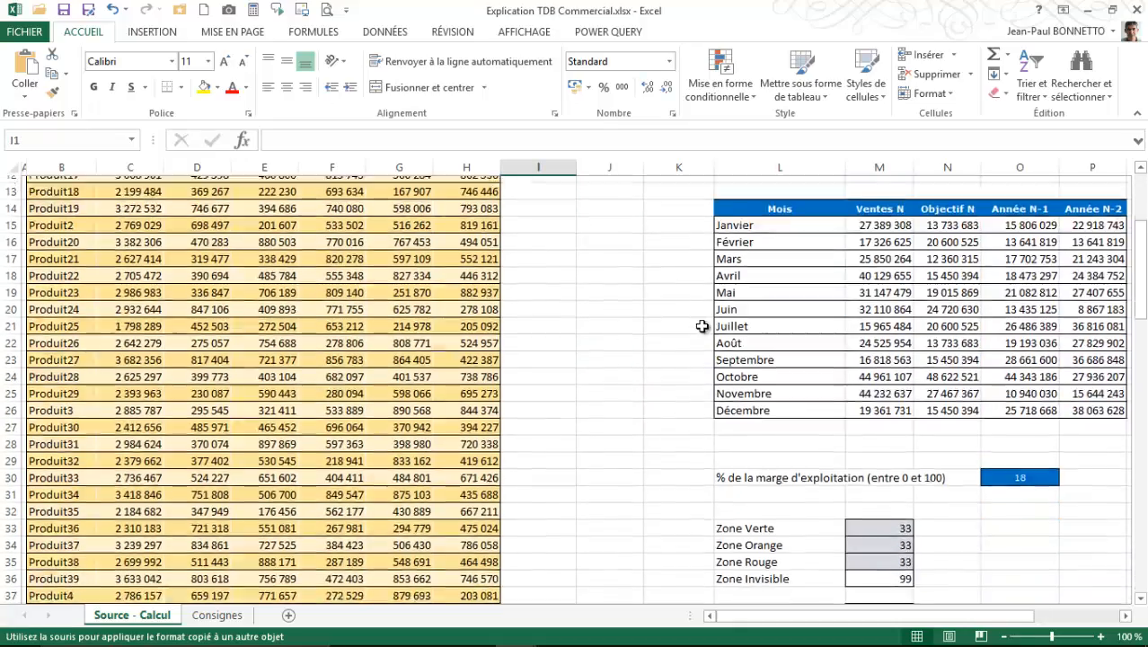
scroll(699, 324, up, 6)
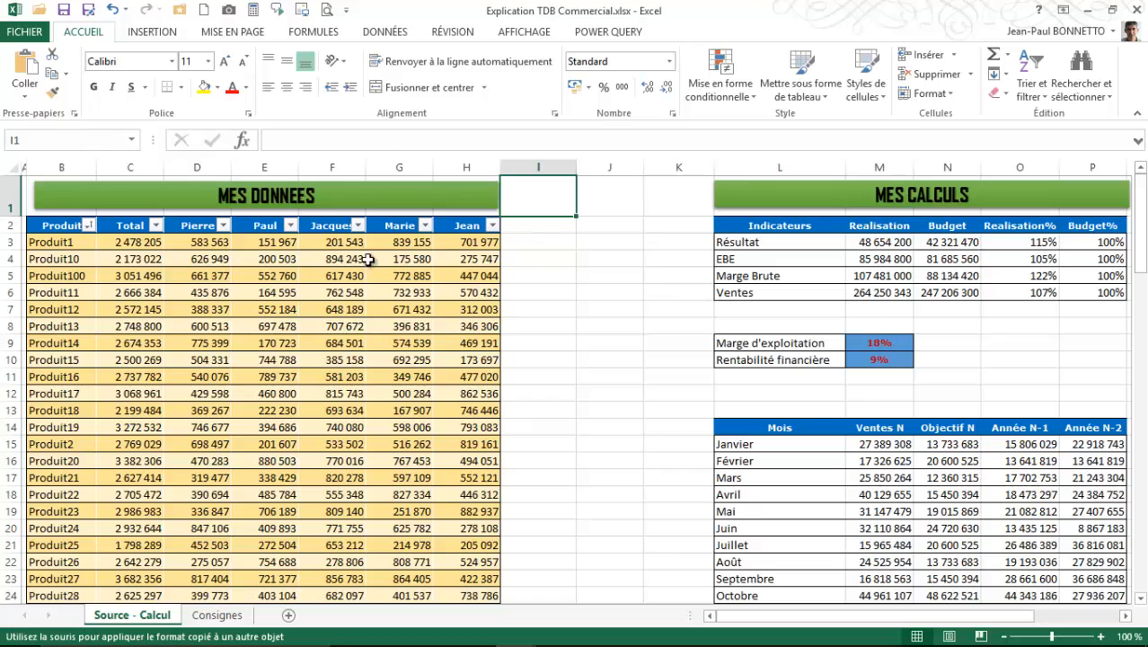
- Inspect the formulas of individual salesperson cells and of the Produit12 Total in the MES DONNEES table
click(364, 258)
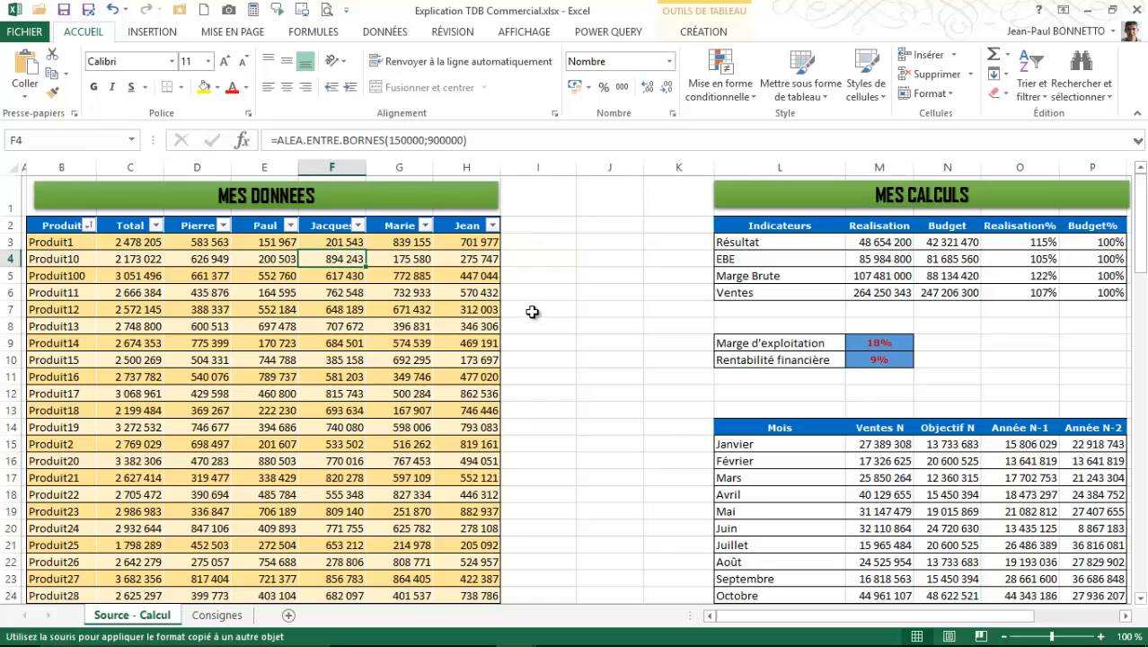
click(175, 292)
click(133, 308)
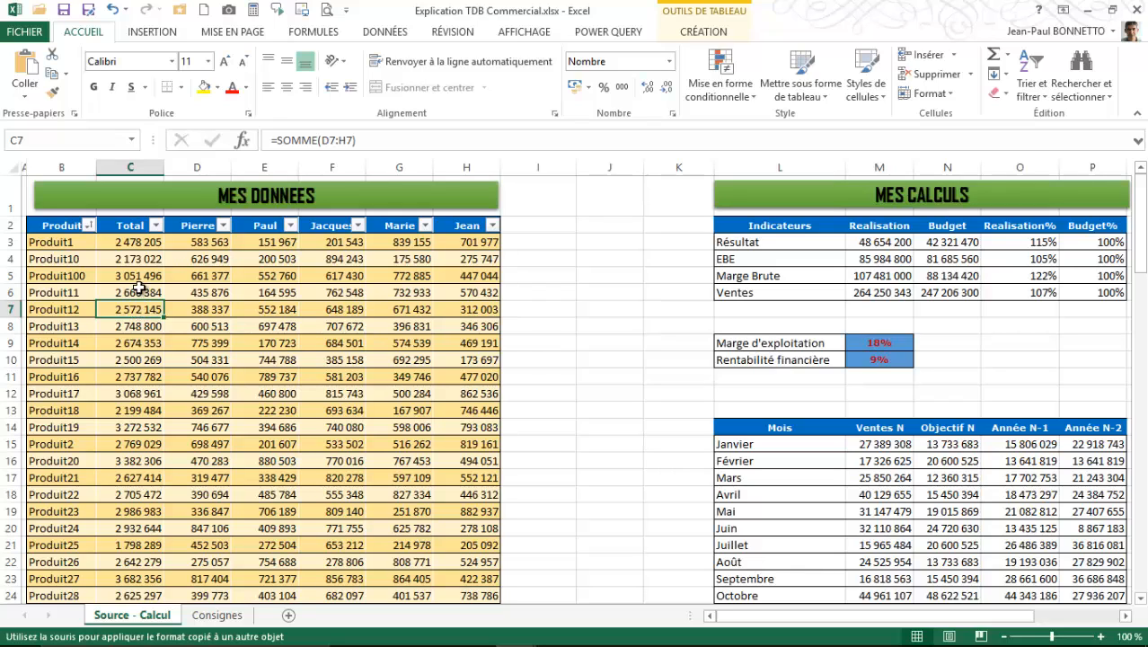
- Read the source-range instruction on the Consignes sheet and check the extent of B2:H102 on the Source - Calcul sheet
click(220, 614)
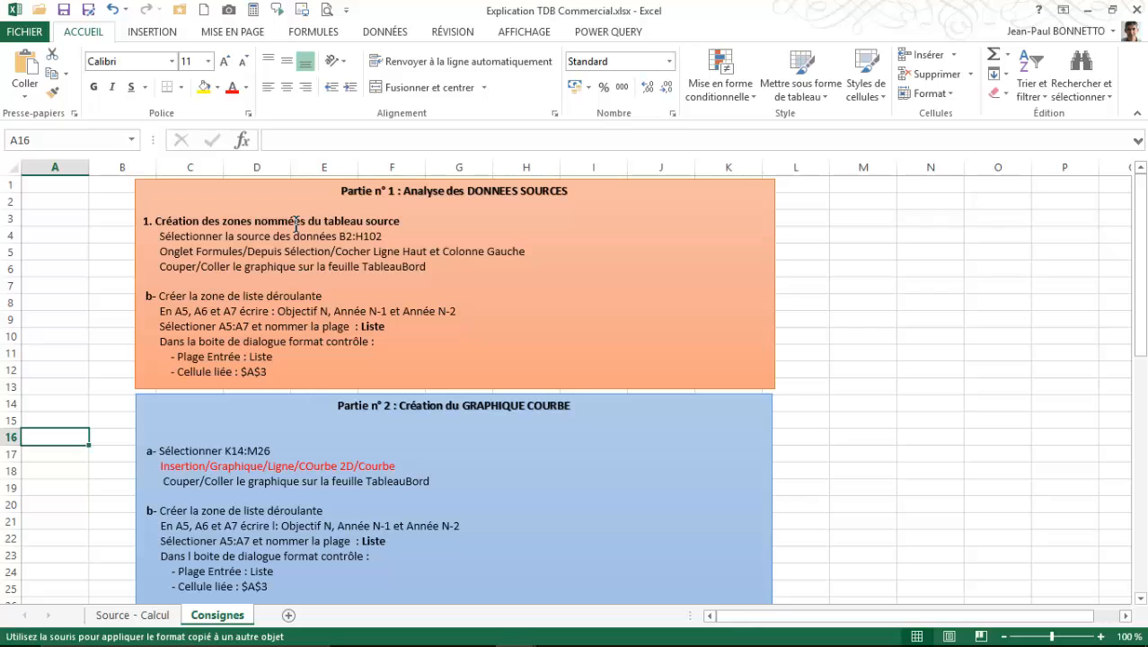
click(390, 235)
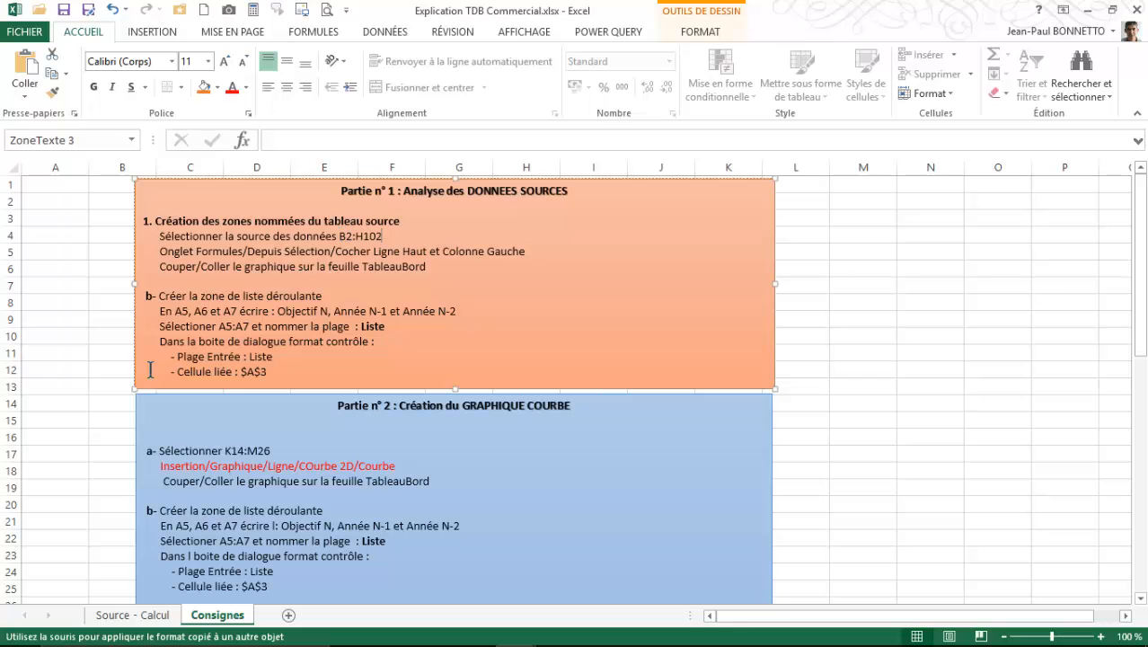
click(132, 614)
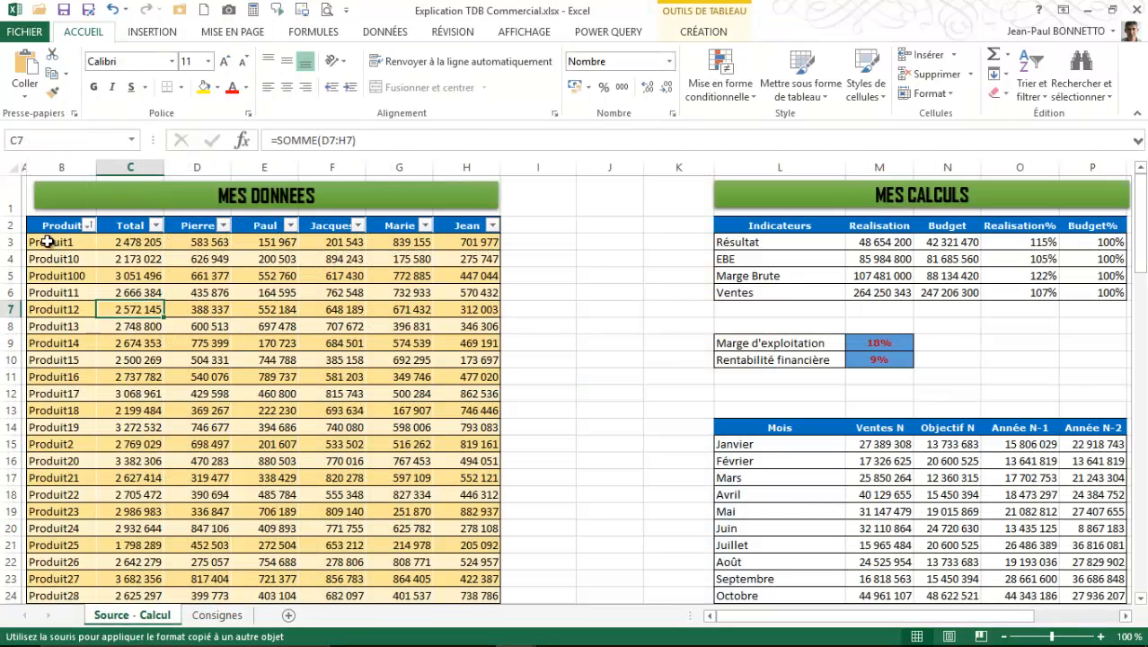
click(47, 225)
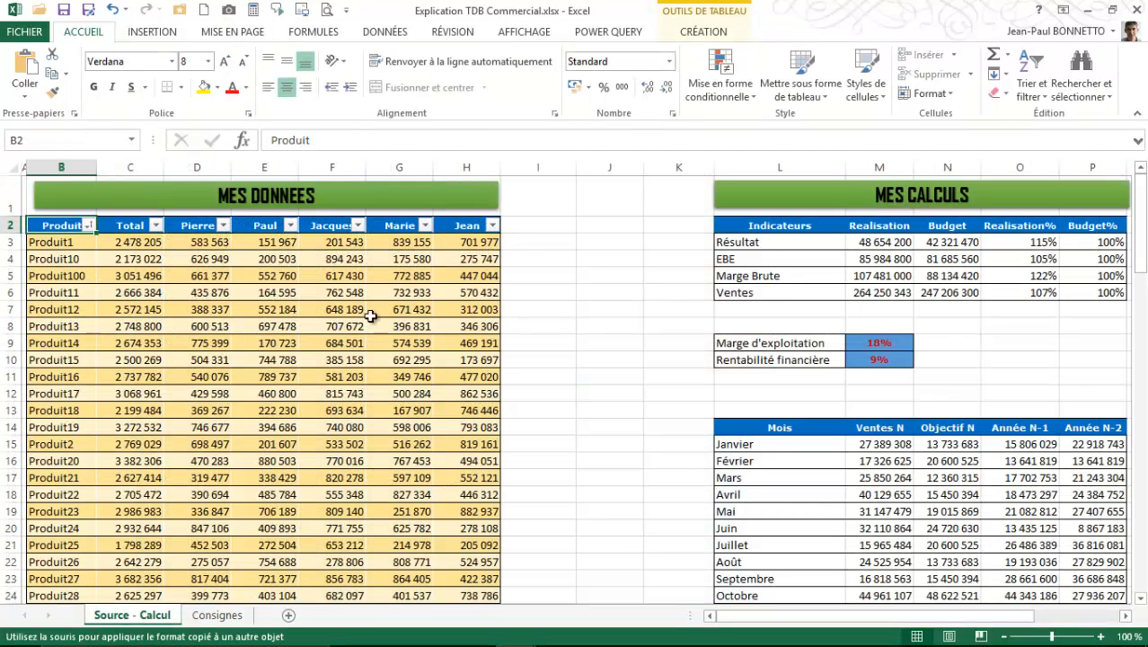
scroll(346, 352, down, 6)
scroll(348, 352, down, 20)
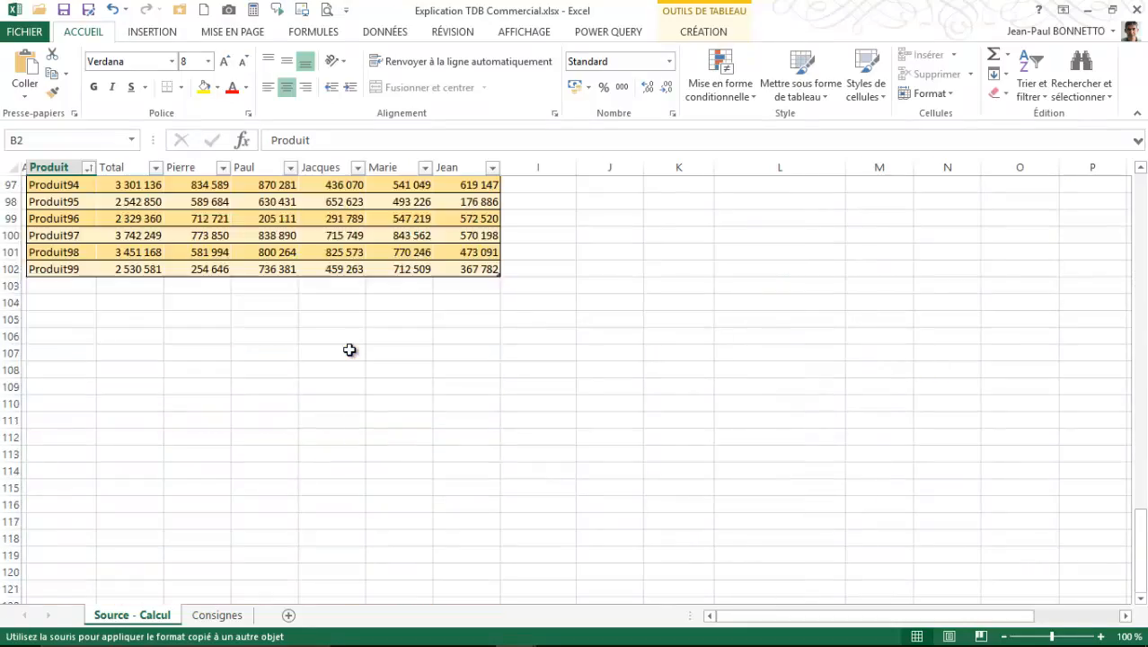
scroll(377, 355, up, 4)
click(477, 468)
scroll(456, 336, up, 20)
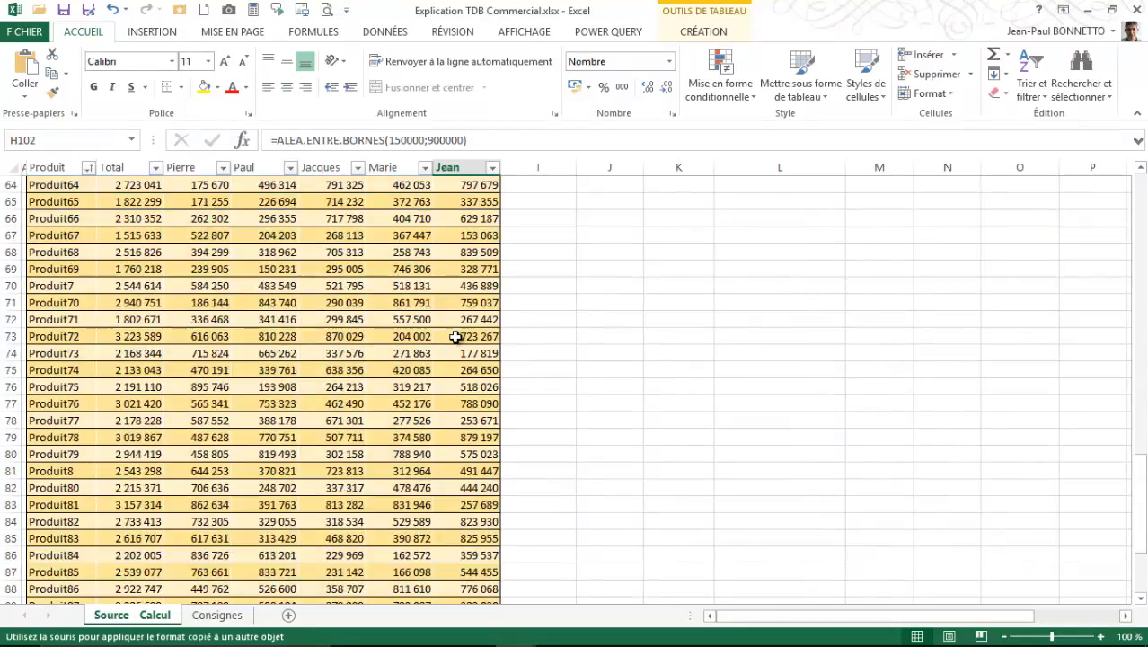
scroll(457, 336, up, 7)
- Select the data of the MES DONNEES table and view the table styles available for it
click(269, 297)
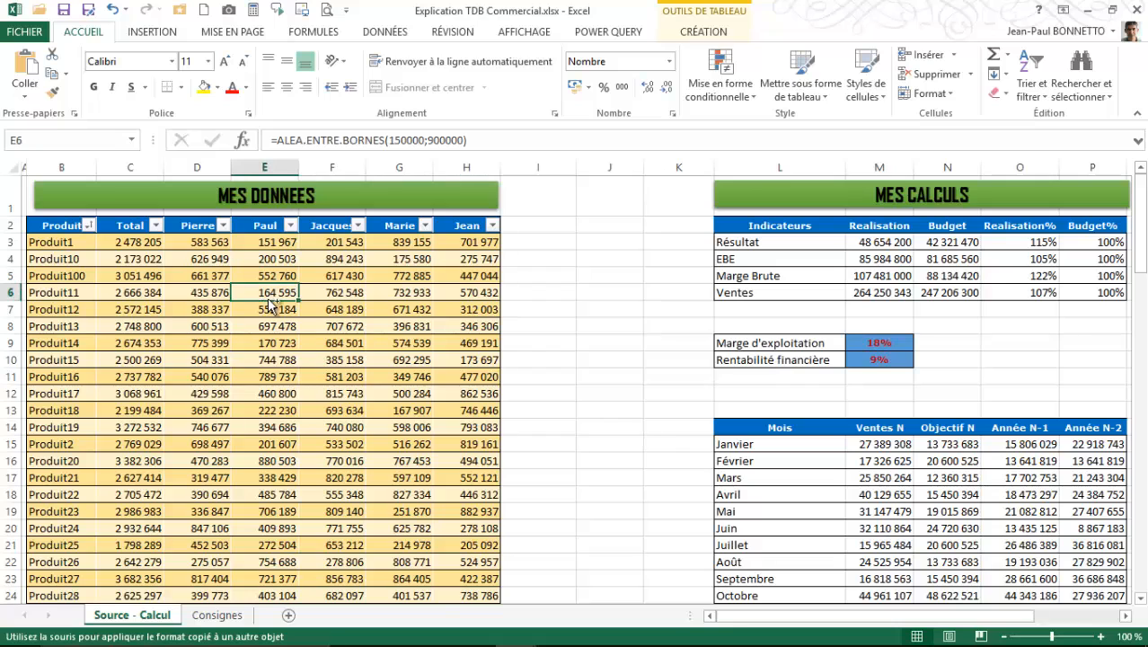
key(ctrl+a)
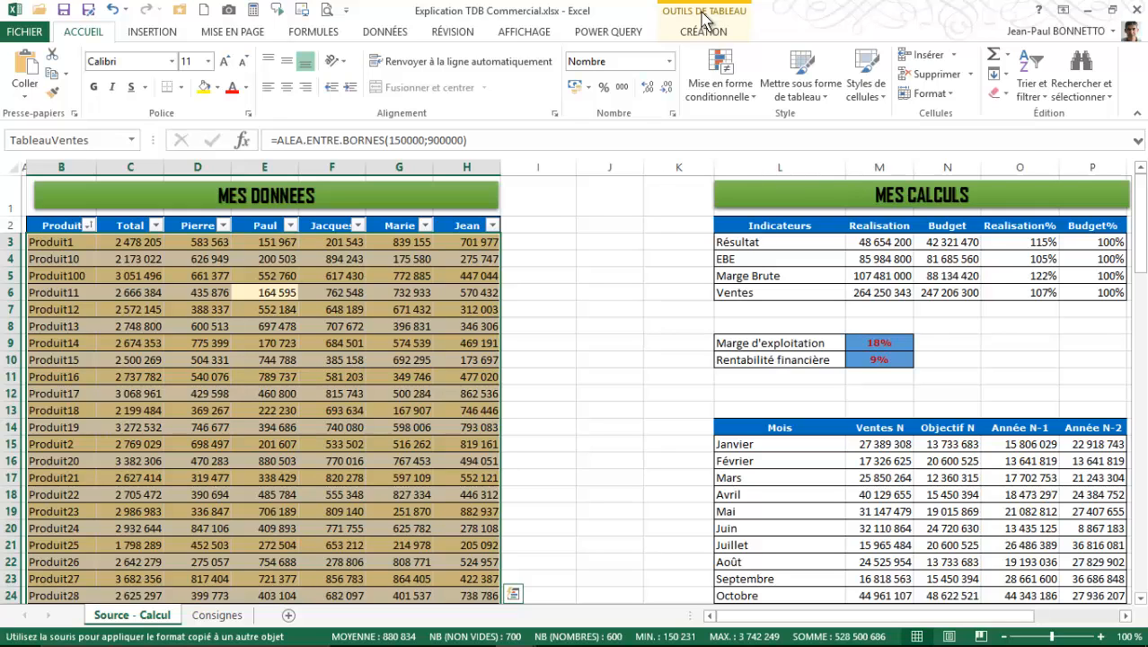
click(801, 83)
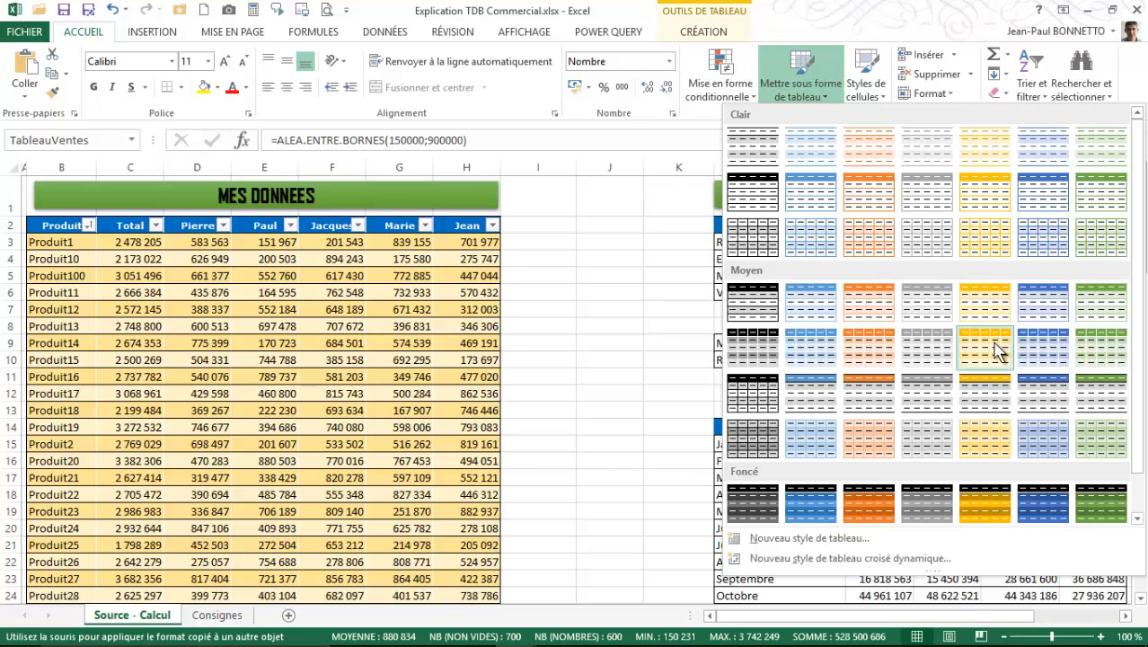
click(995, 355)
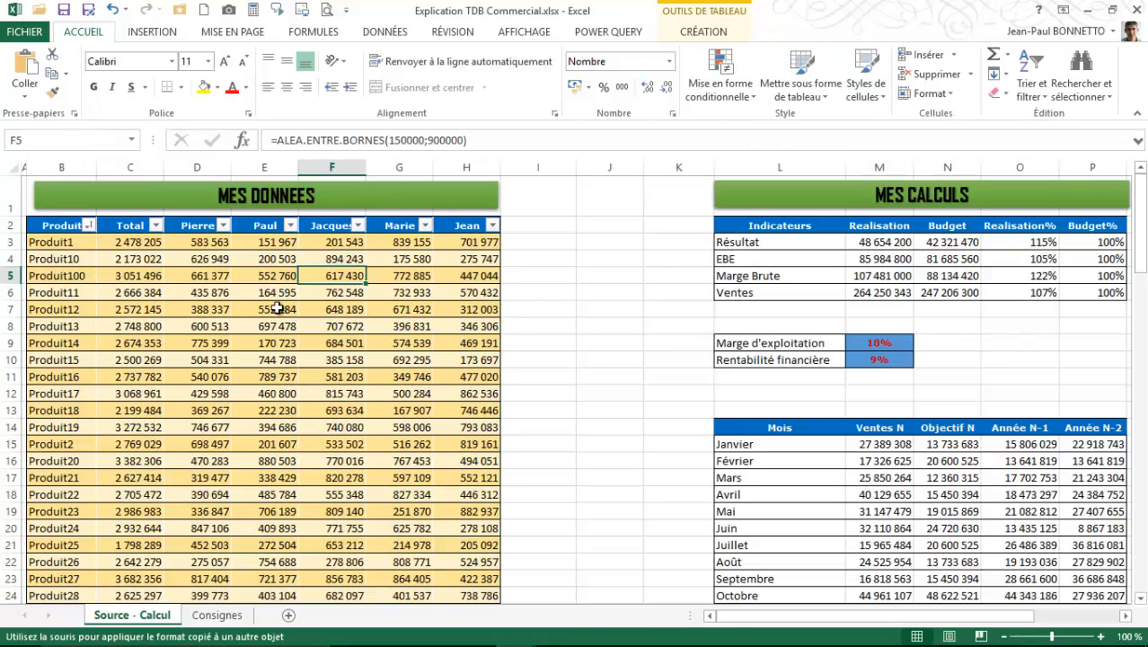
- Examine how the MES DONNEES table's field names are displayed above its lower rows
click(239, 294)
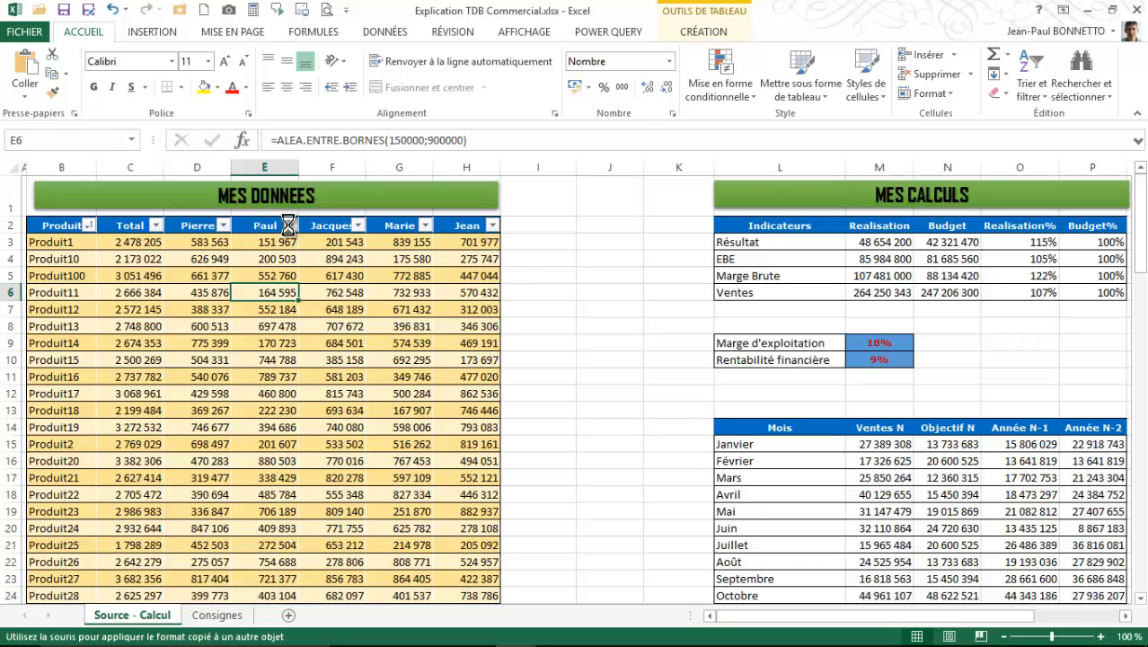
scroll(270, 289, down, 2)
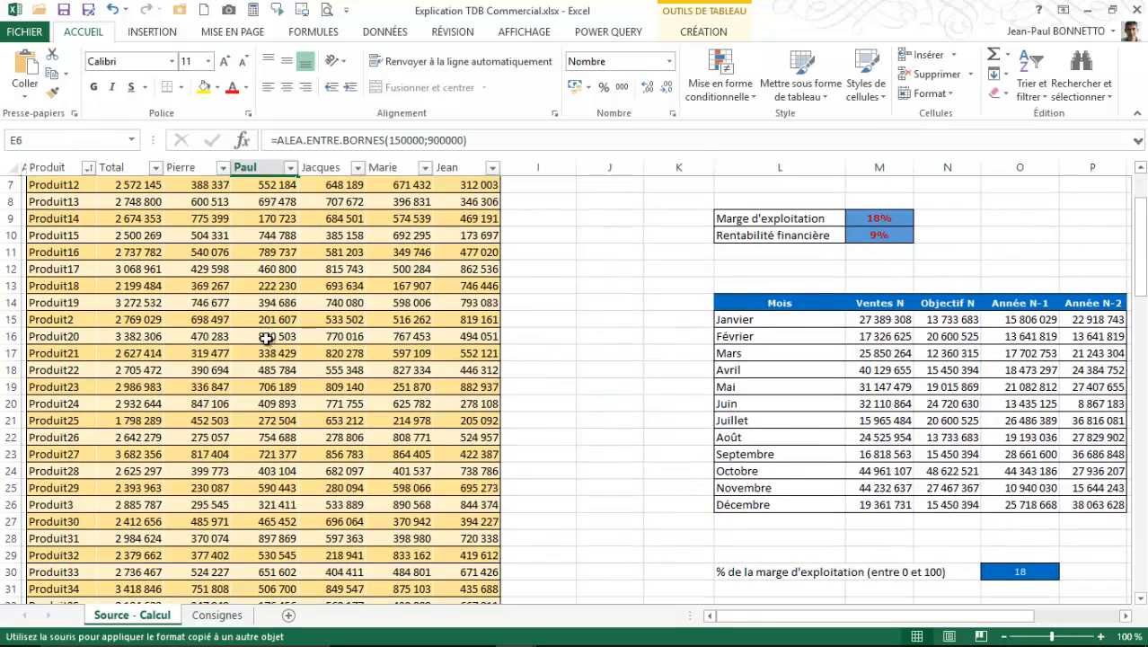
drag(148, 169, 51, 167)
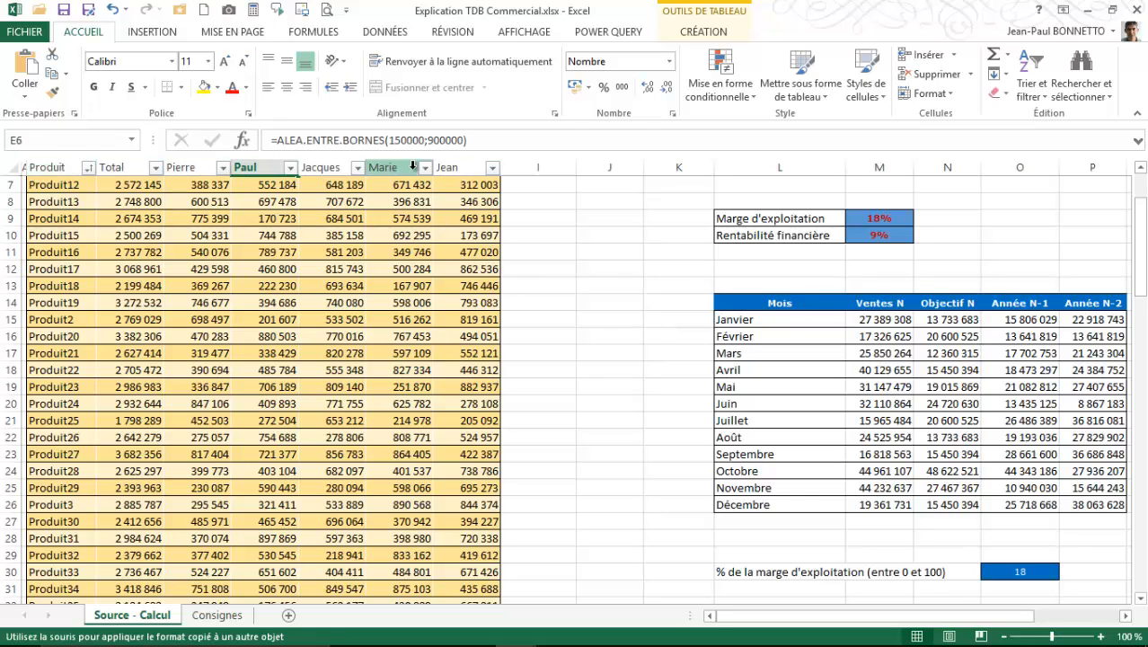
- Check the name assigned to the MES DONNEES table in its table design properties
scroll(357, 230, up, 2)
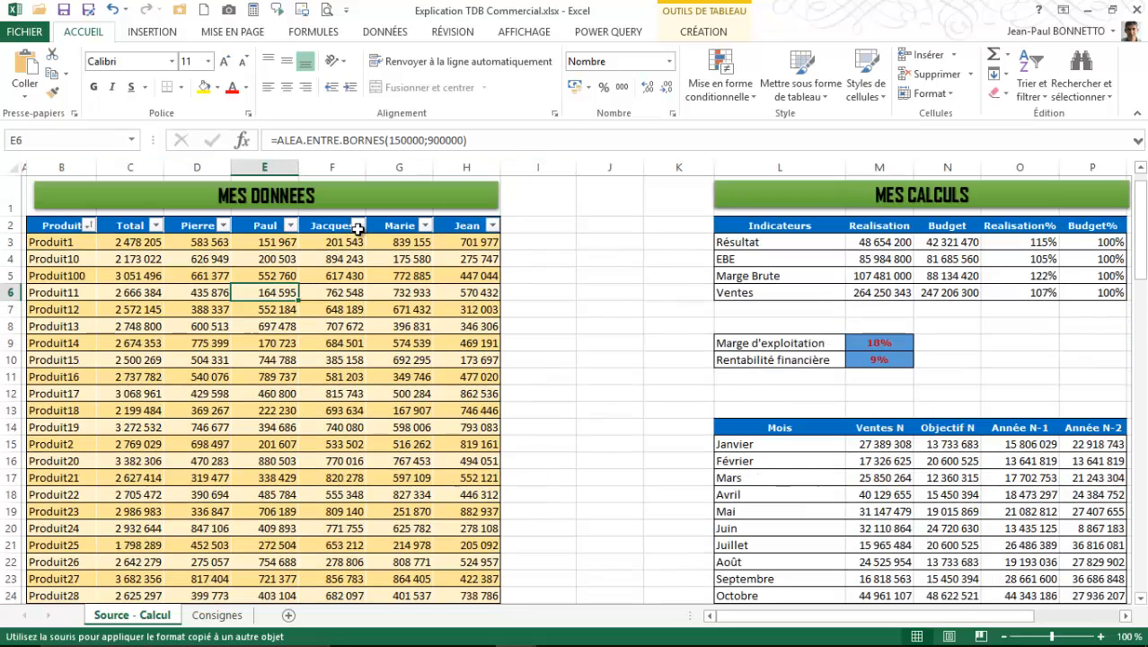
click(305, 307)
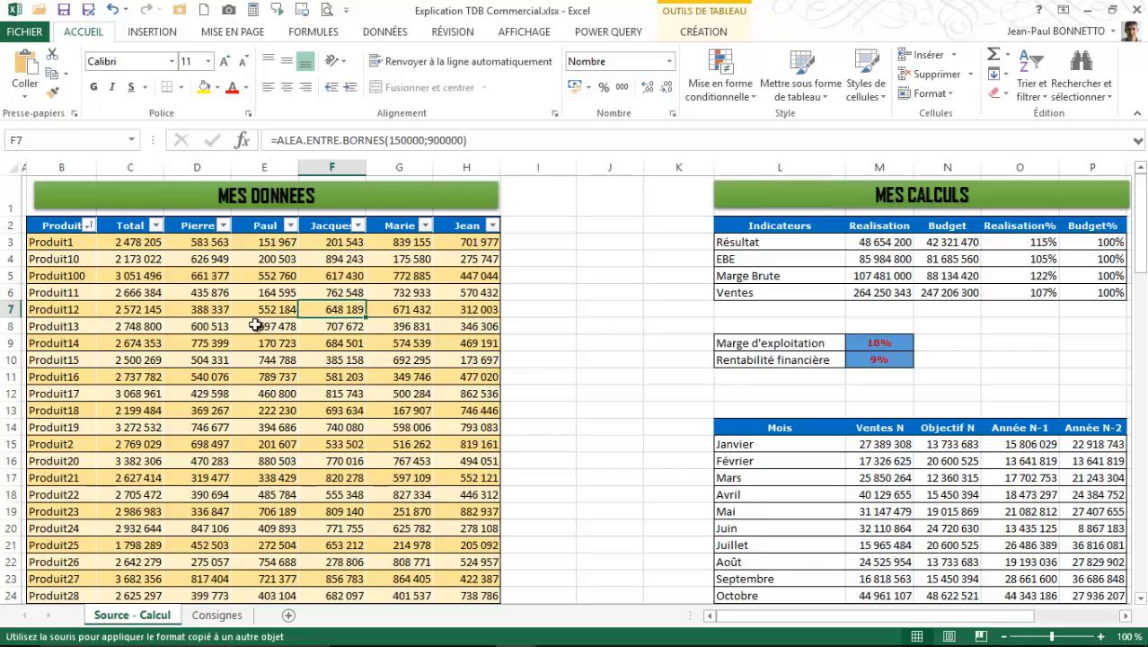
click(226, 310)
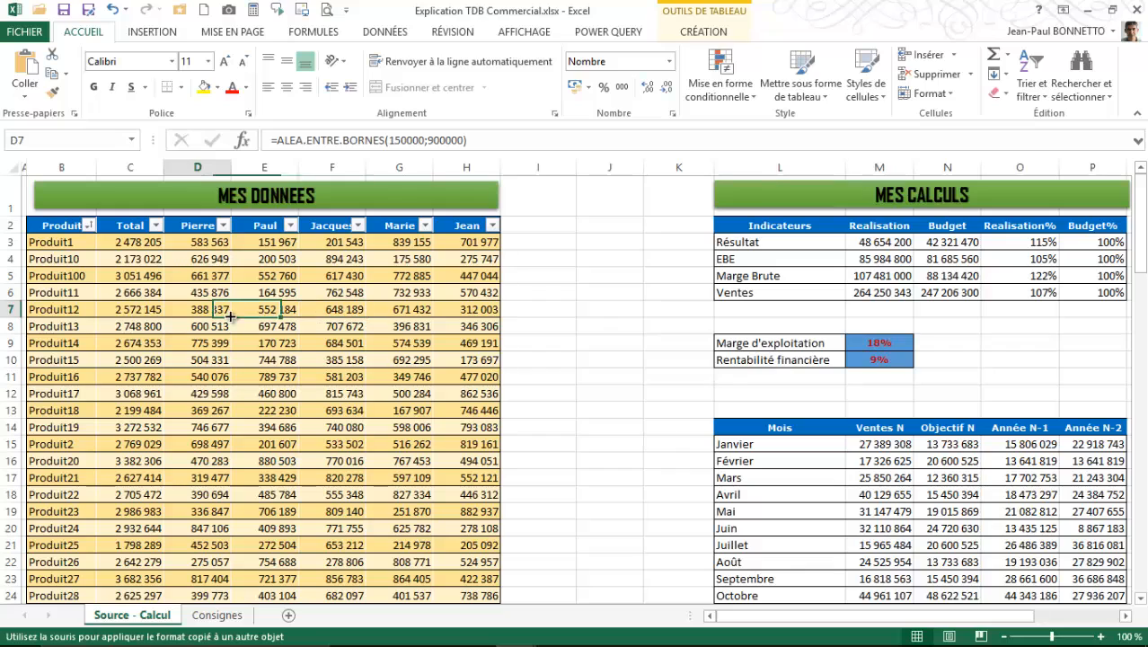
click(702, 30)
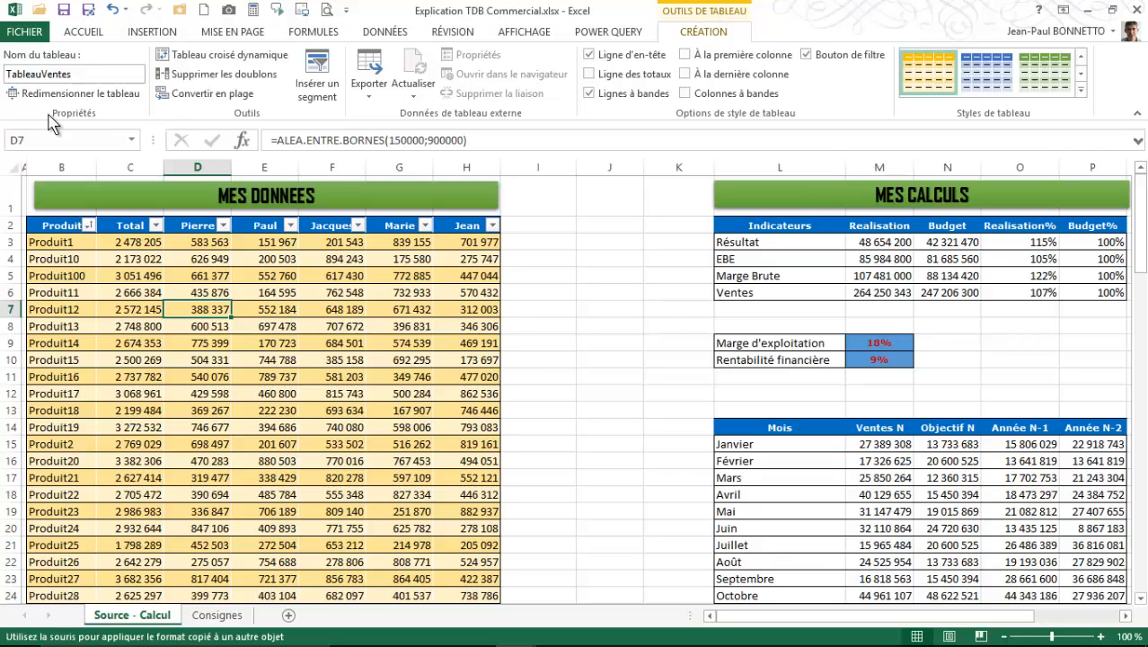
click(87, 74)
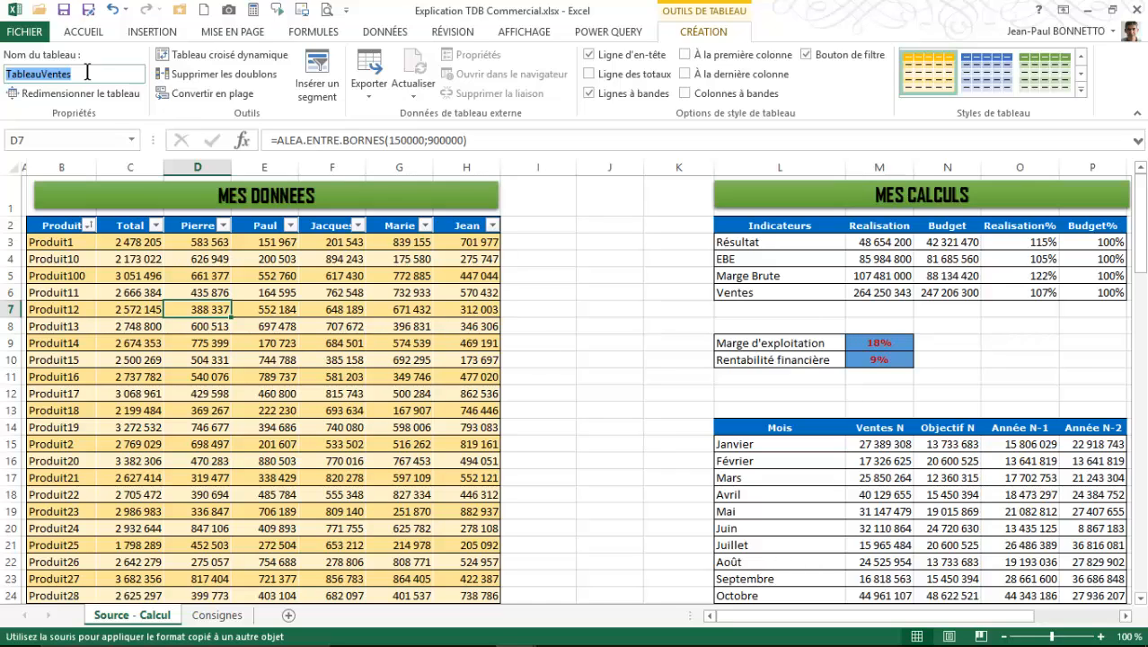
click(212, 342)
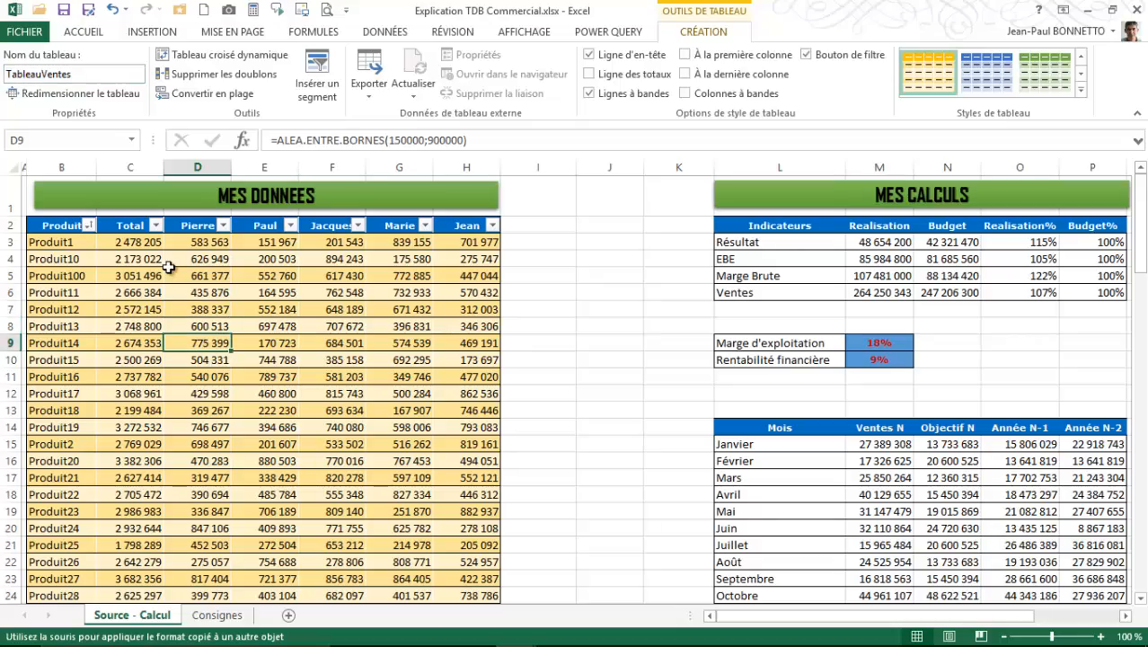
- Review the MES DONNEES rows and Produit1's Total formula, and read the named-range instructions on the Consignes sheet
scroll(168, 266, down, 4)
scroll(168, 266, up, 4)
click(144, 242)
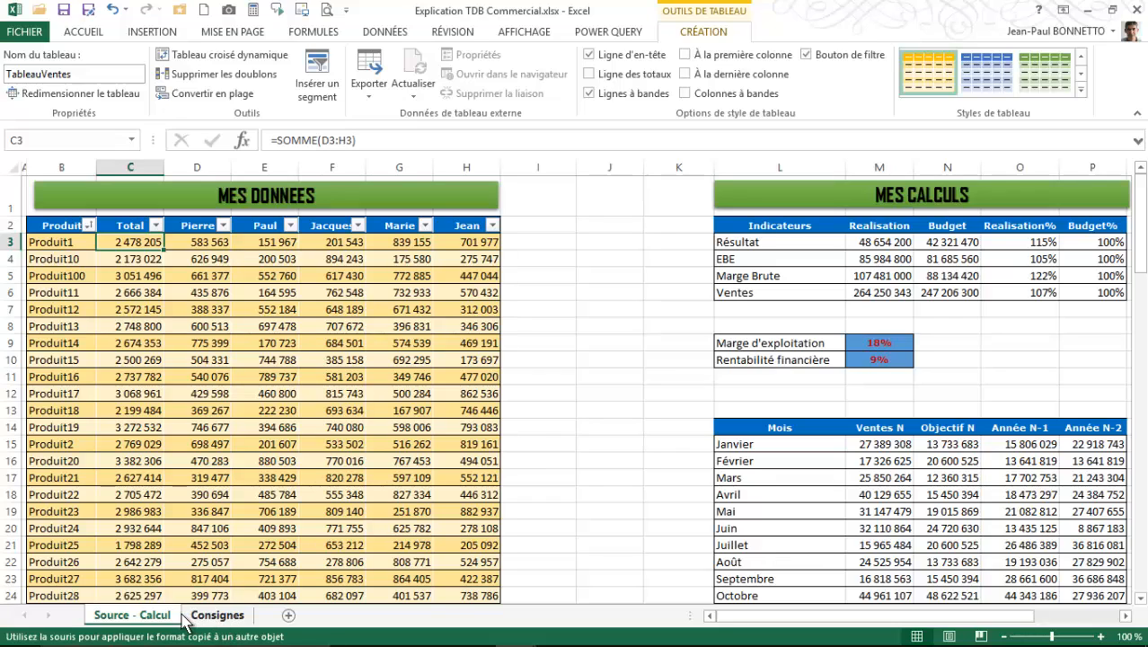
click(267, 410)
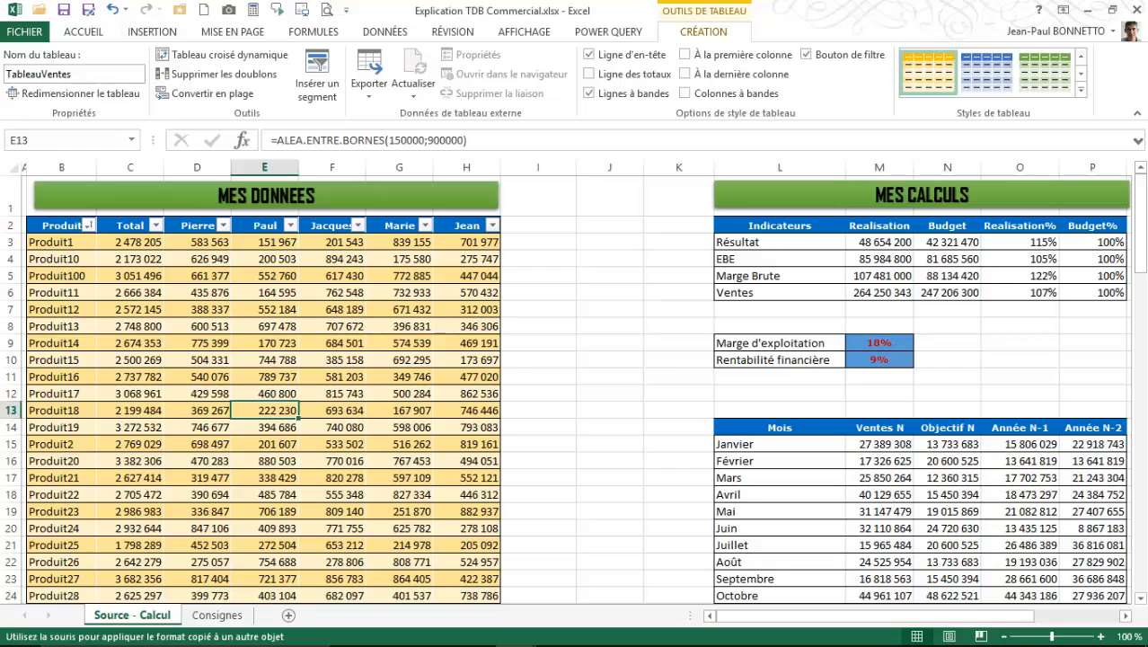
click(225, 615)
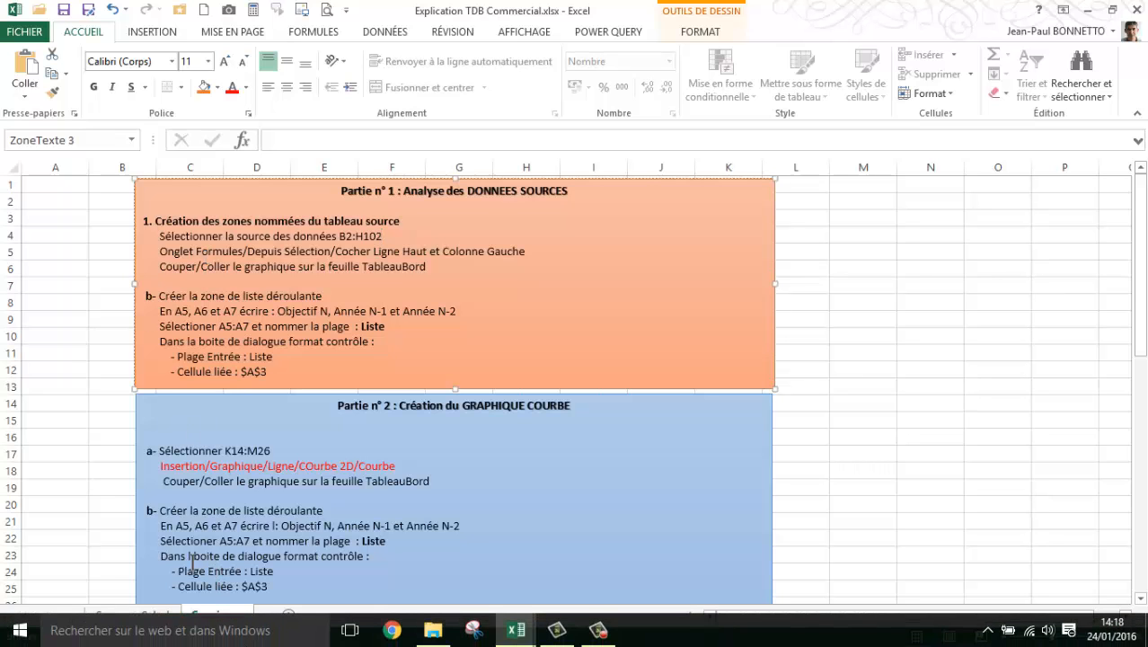
- Create named ranges from the MES DONNEES table's data on the Source - Calcul sheet, using the top row and left column as names
click(133, 614)
click(259, 322)
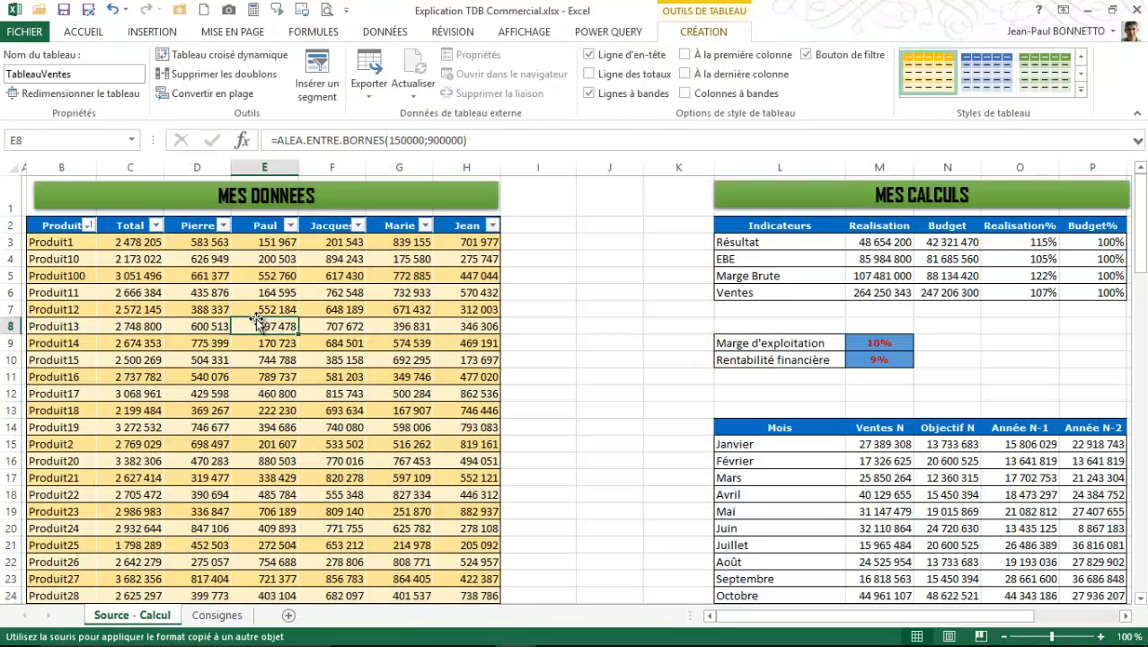
key(ctrl+a)
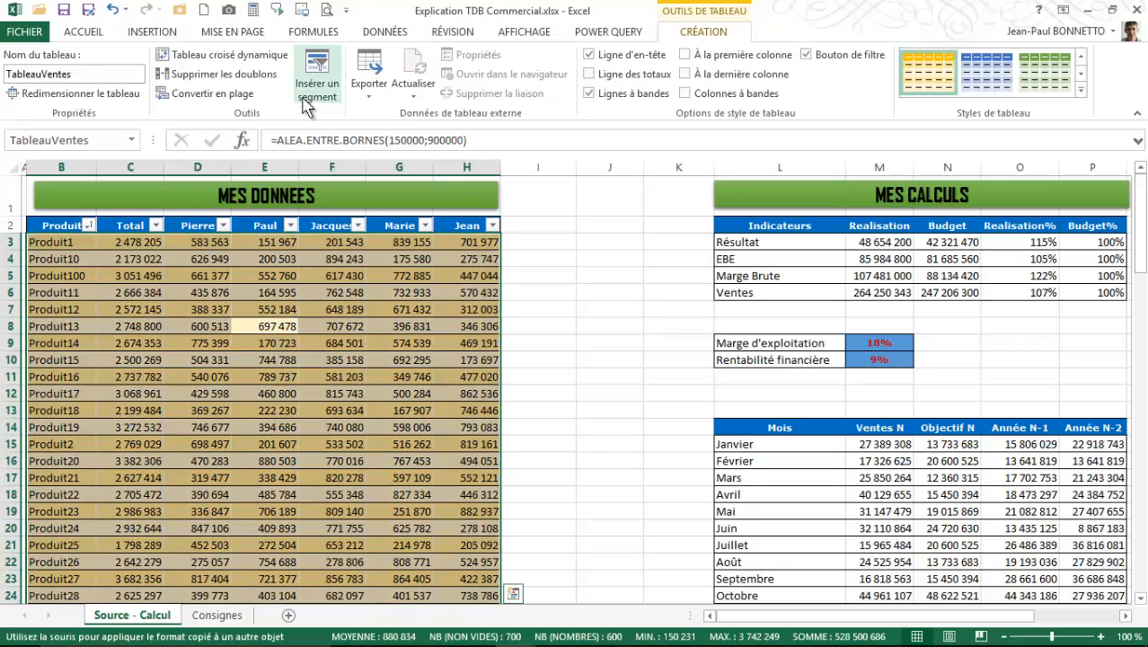
click(311, 32)
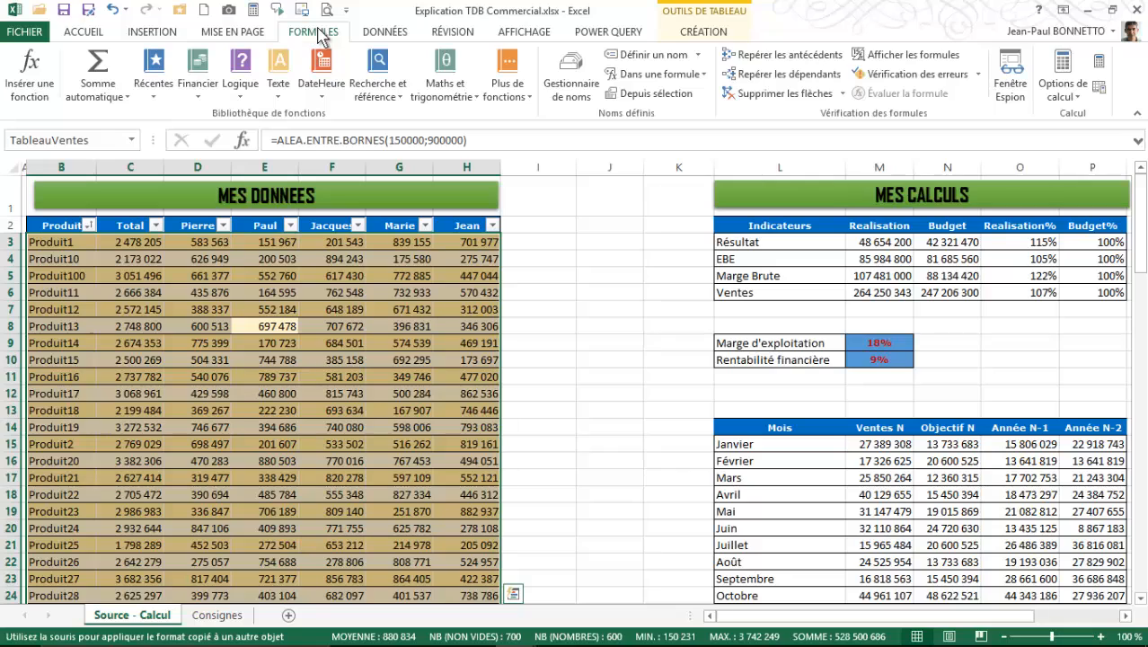
click(634, 97)
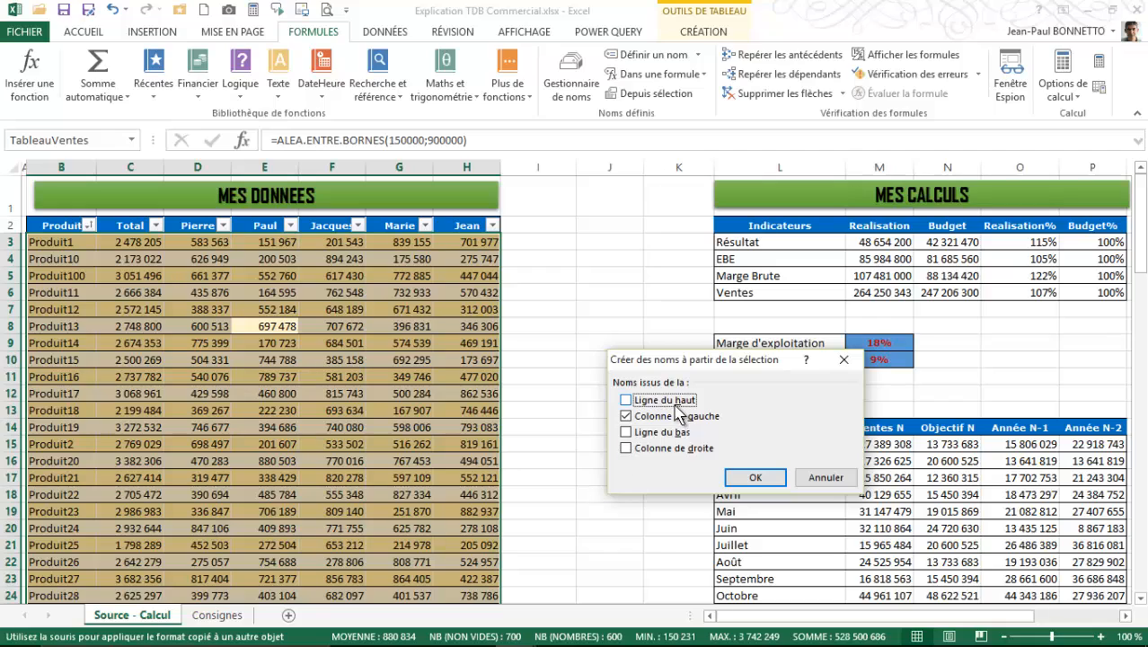
click(626, 400)
click(759, 477)
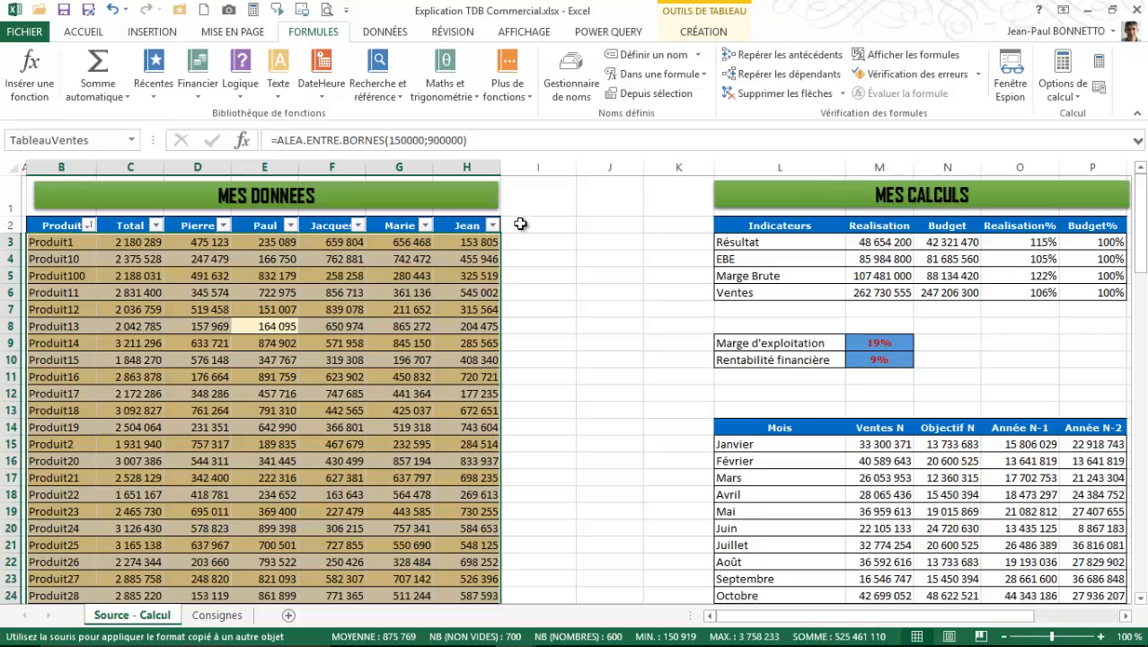
- Examine the product, TableauVentes and Total names and their references in the Name Manager
click(571, 88)
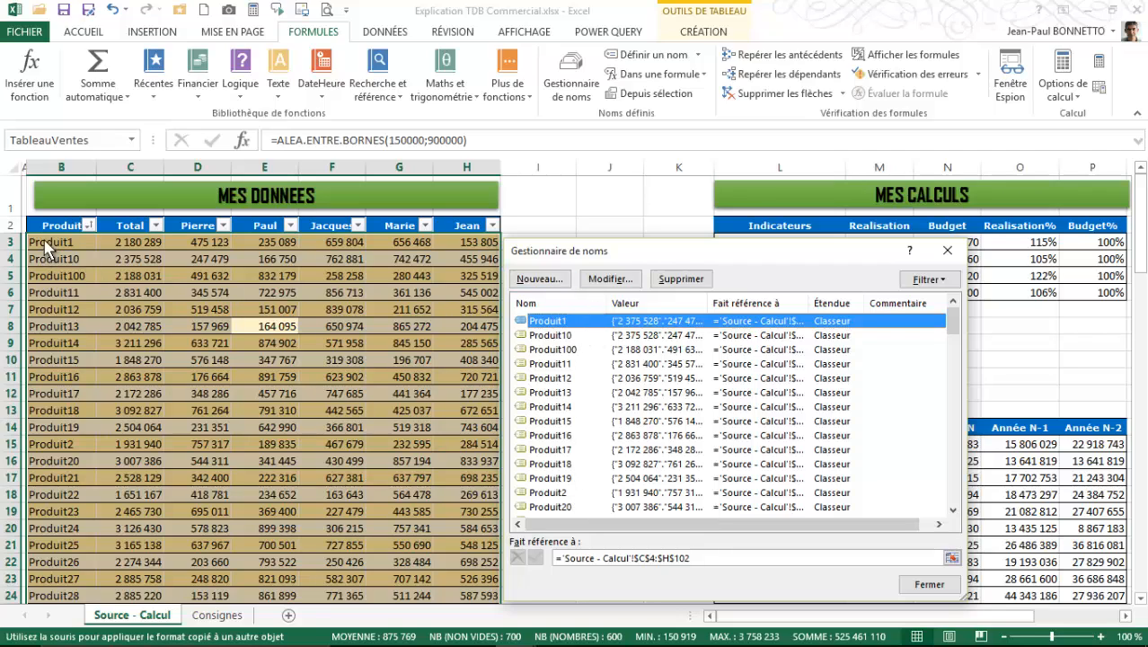
scroll(580, 350, down, 10)
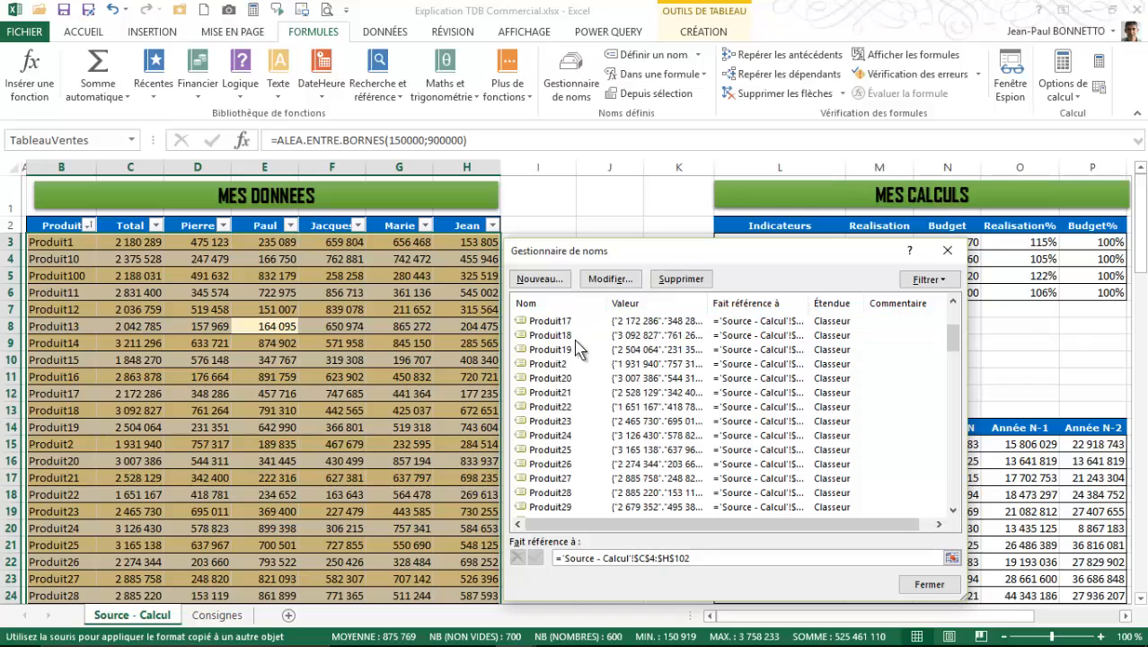
scroll(579, 351, down, 20)
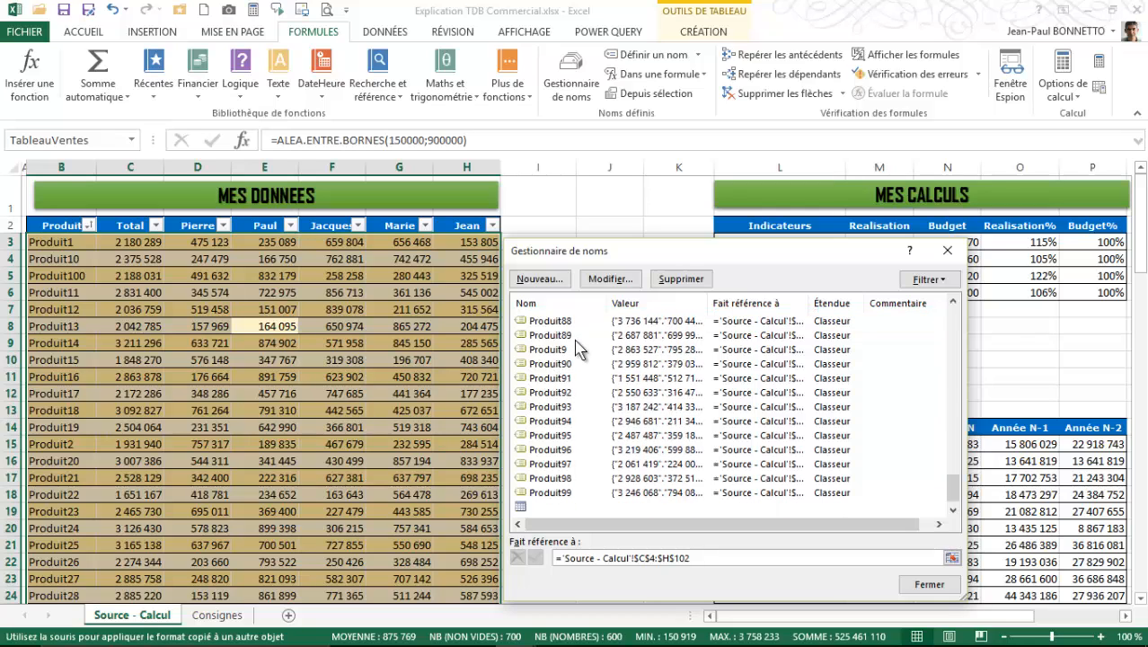
scroll(570, 387, up, 5)
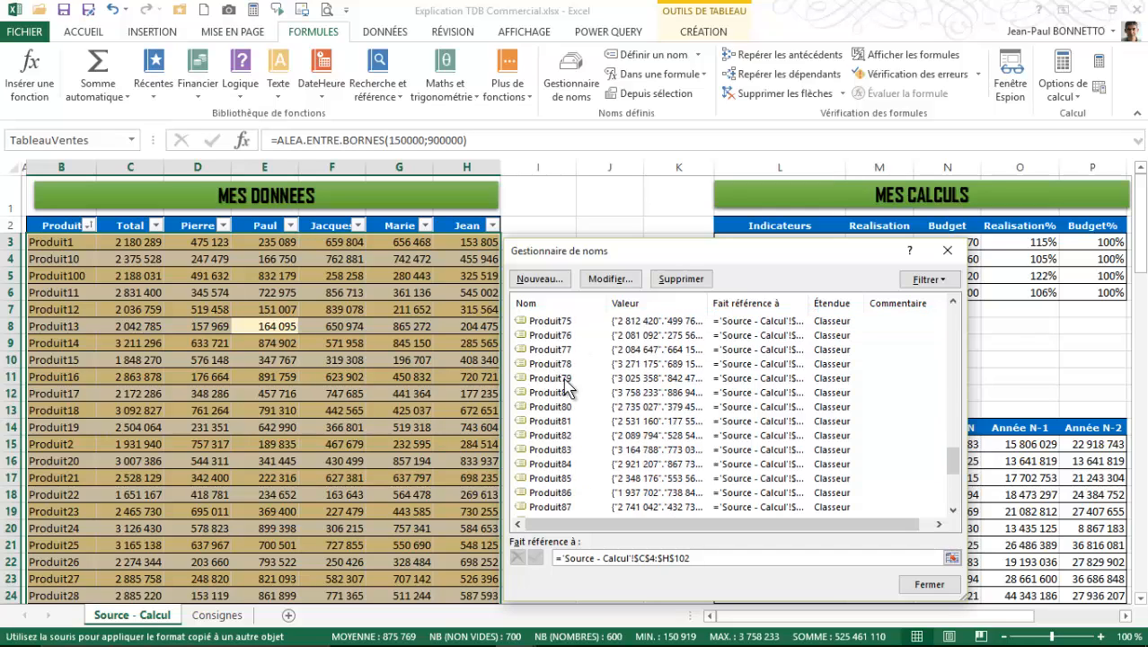
drag(953, 461, 953, 305)
scroll(577, 384, down, 14)
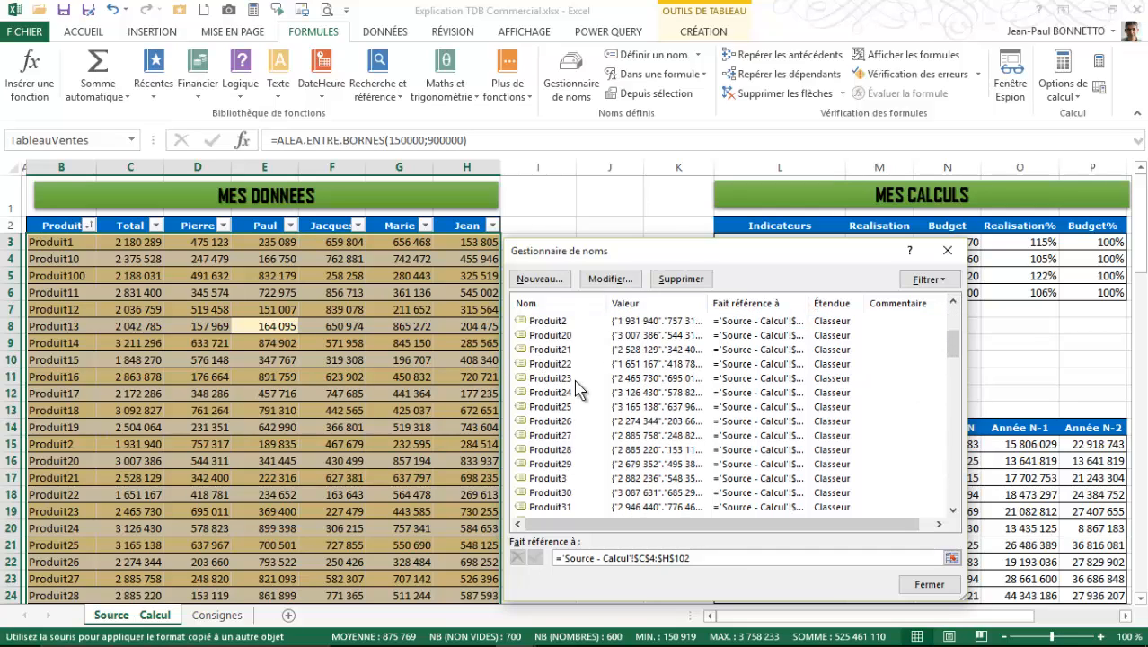
scroll(577, 385, up, 7)
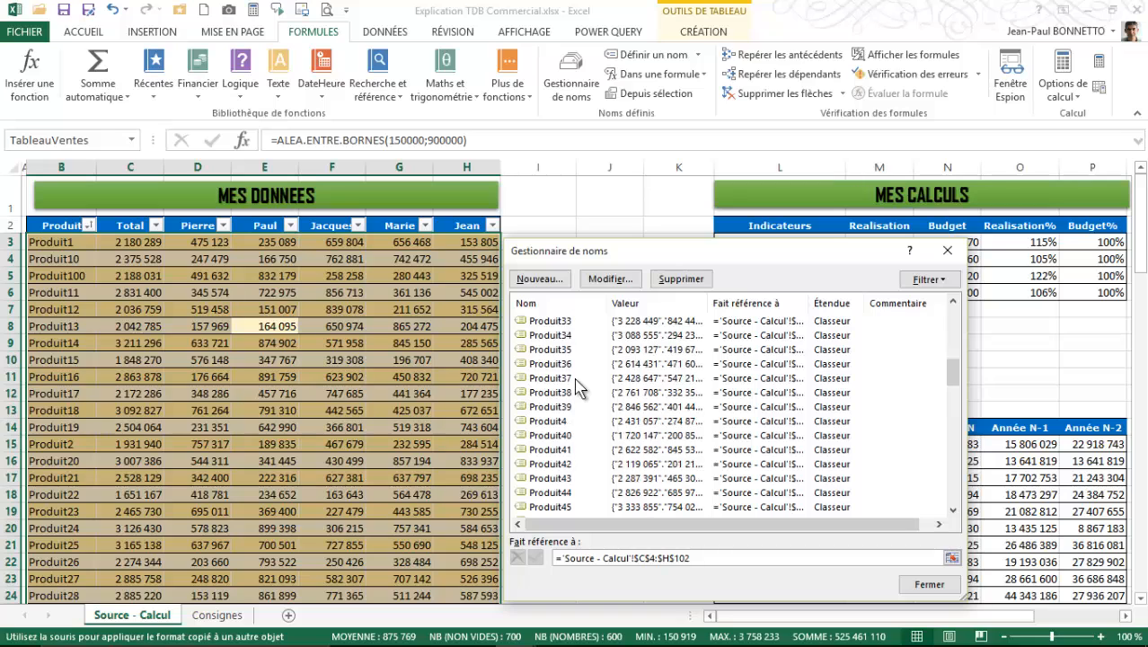
scroll(577, 385, up, 7)
scroll(576, 384, down, 15)
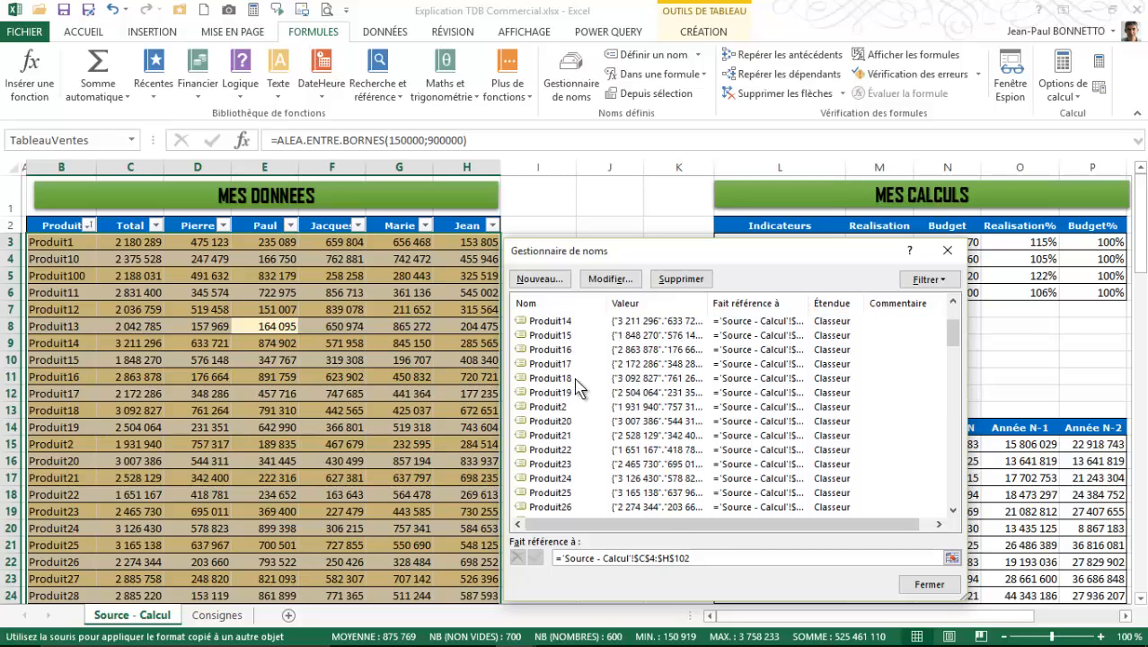
scroll(579, 386, down, 14)
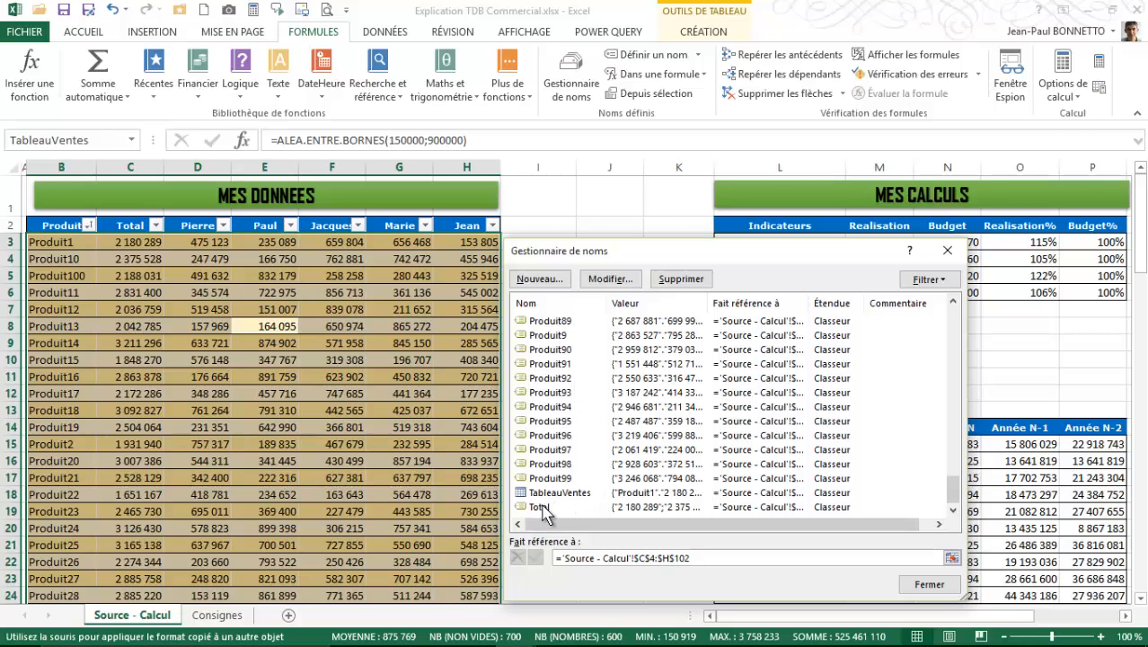
scroll(568, 381, up, 20)
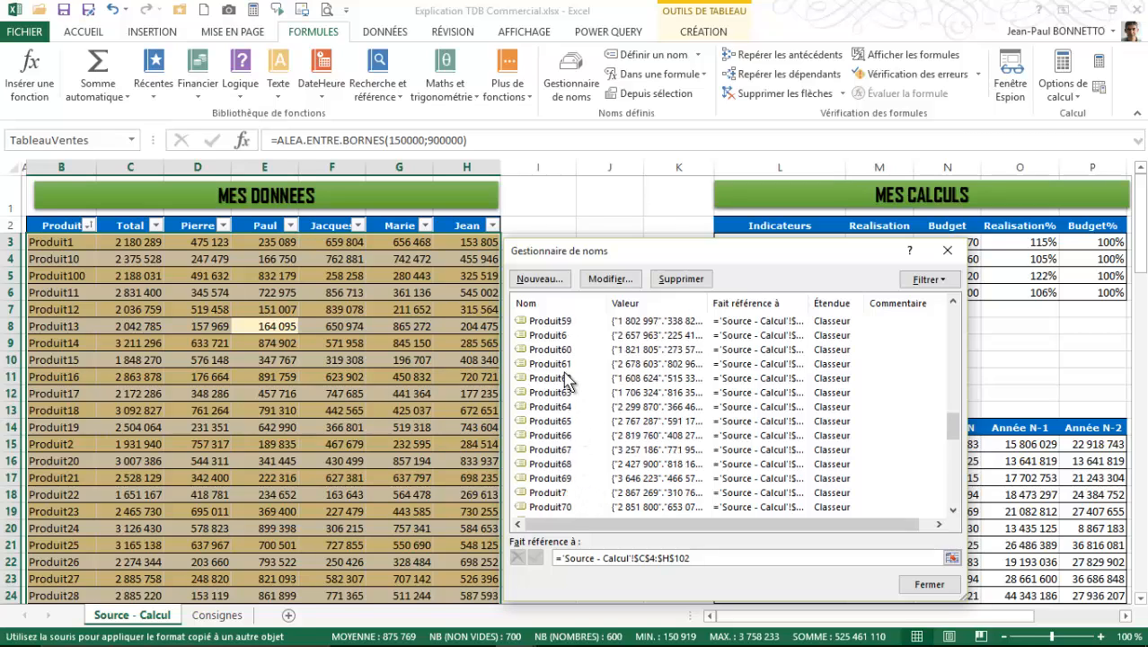
key(Home)
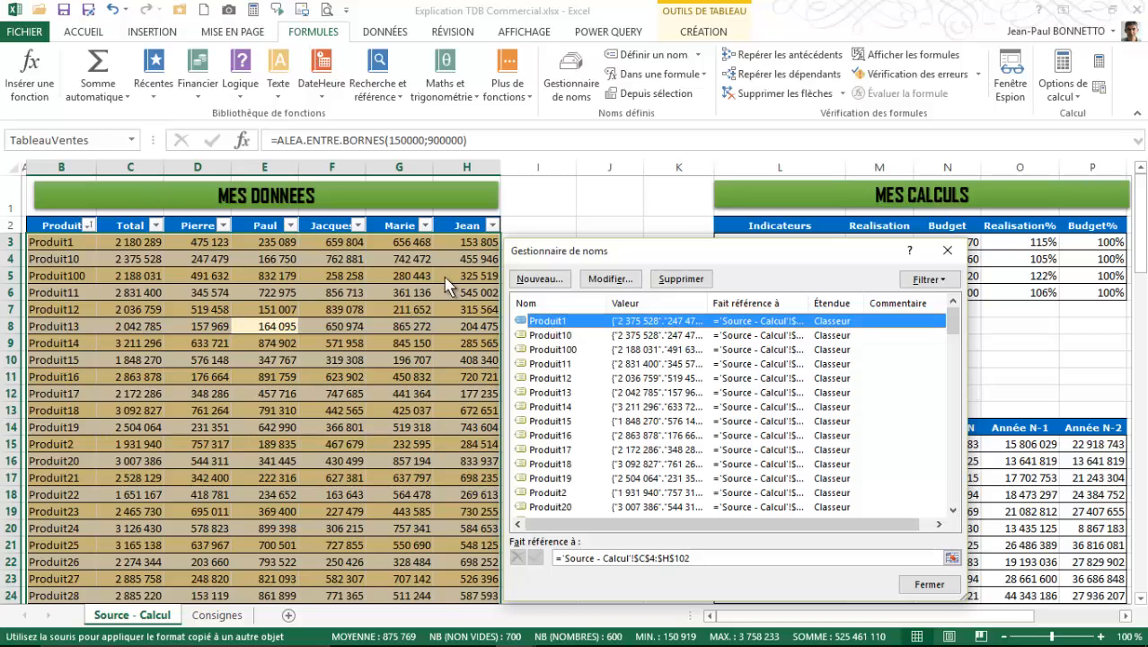
click(932, 585)
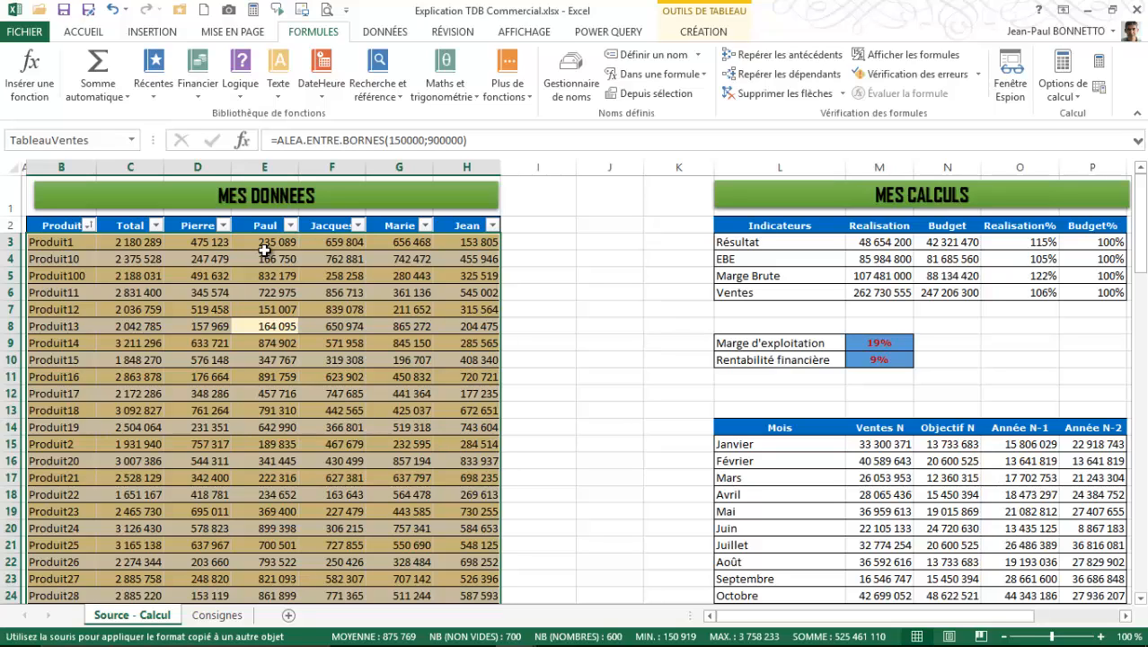
- Consult the Consignes sheet and view the comparison drop-down's options on the TableauBord sheet of the Tableau Bord - Commercial workbook
key(ctrl+Page_Down)
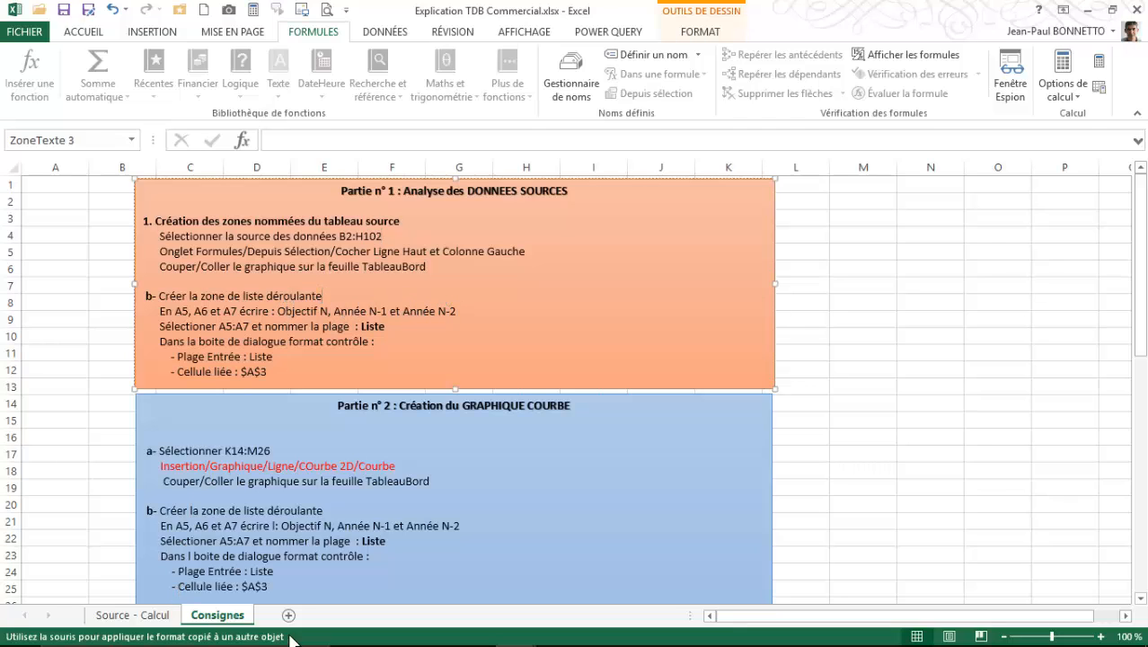
click(862, 373)
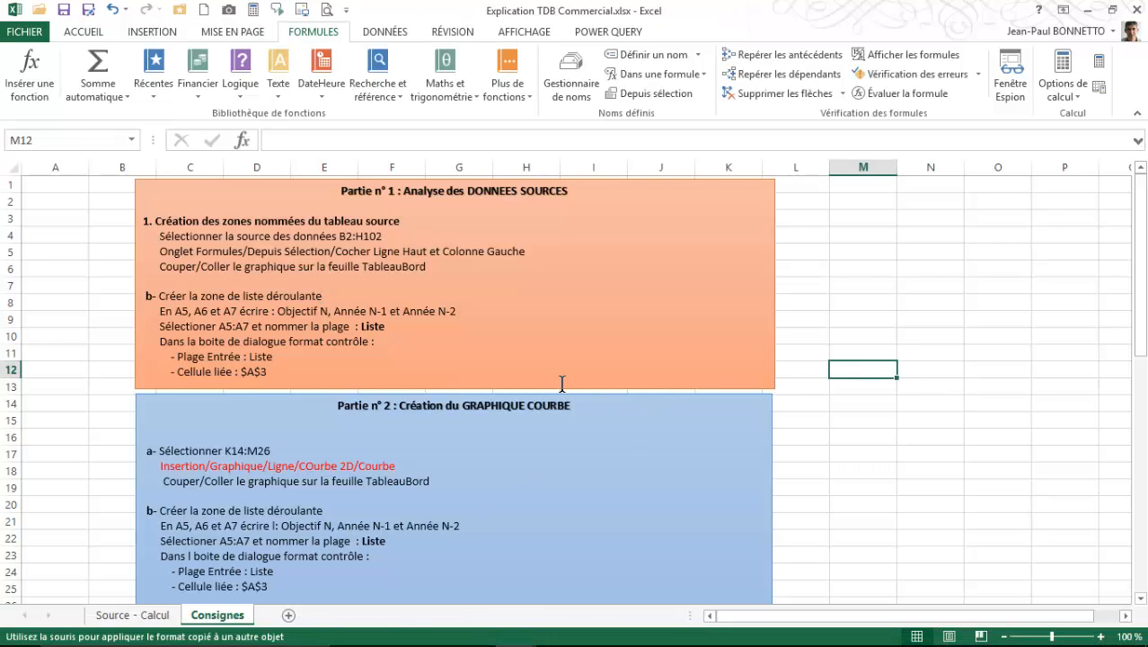
mouse_move(400, 645)
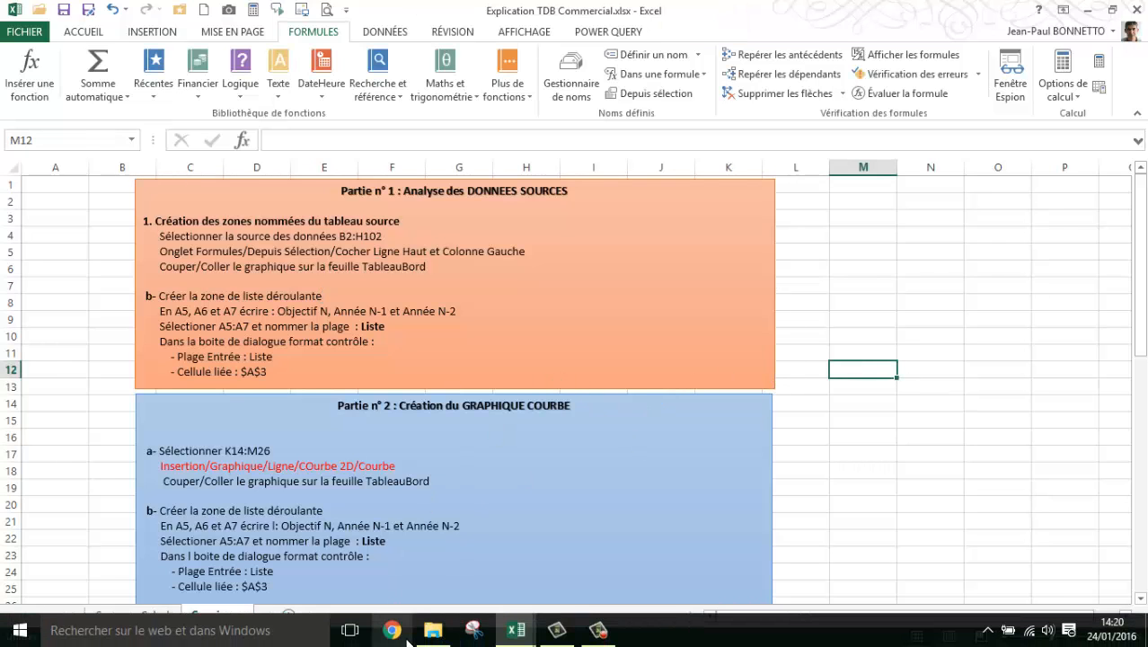
click(514, 627)
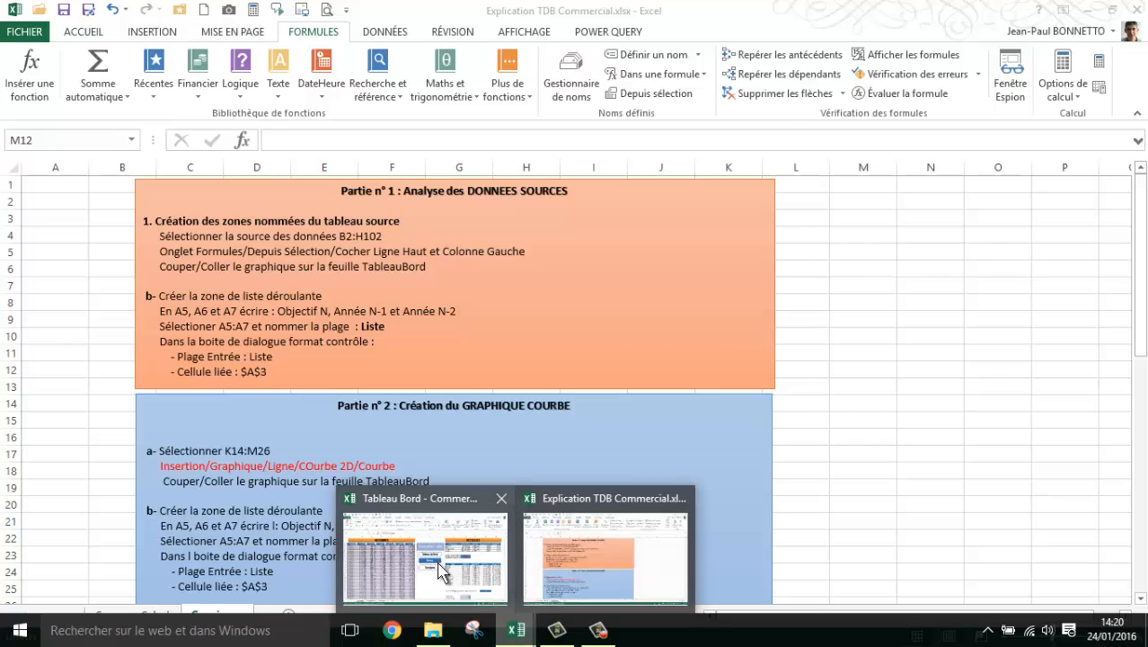
click(442, 572)
click(192, 615)
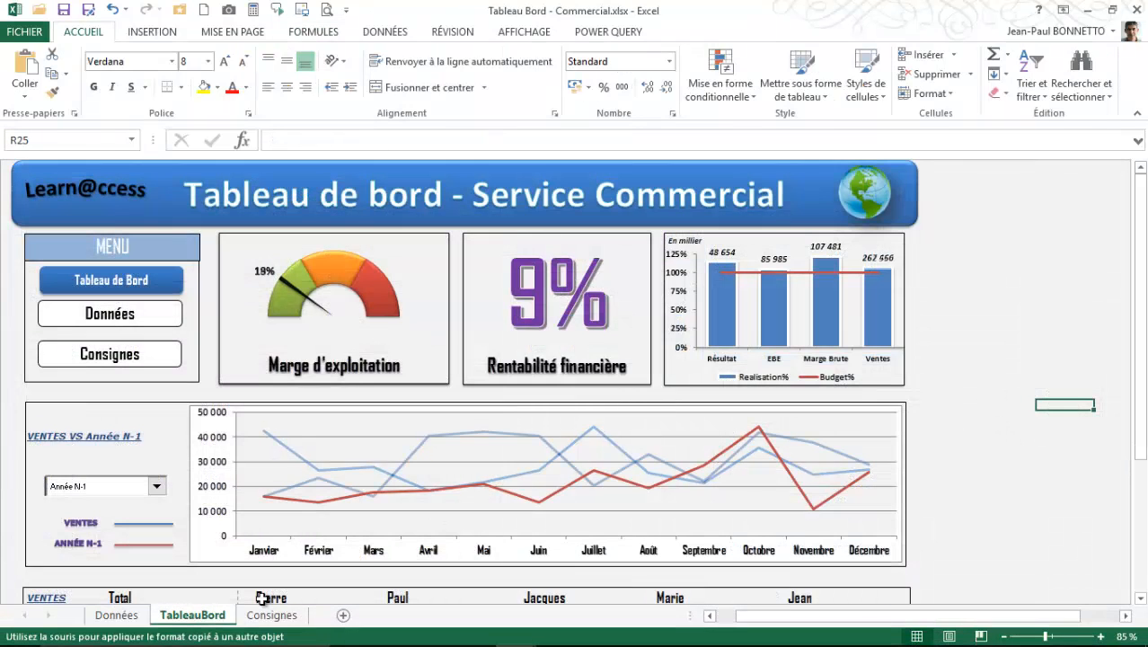
click(97, 486)
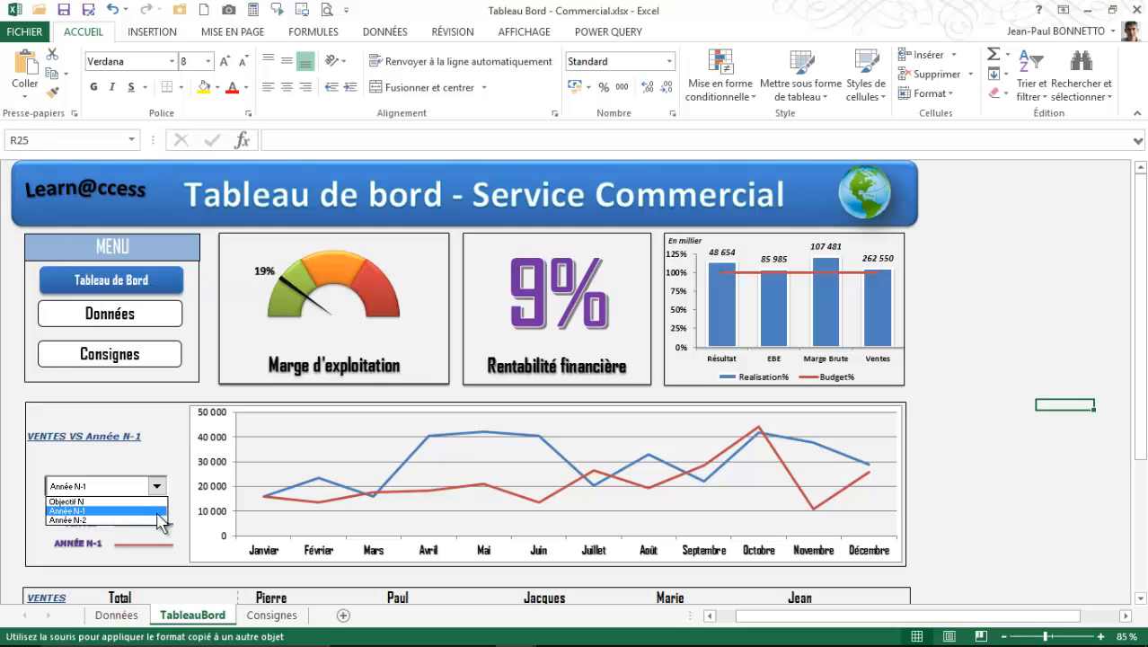
- Return to the Explication TDB Commercial workbook and add a new worksheet after the Consignes sheet
mouse_move(291, 638)
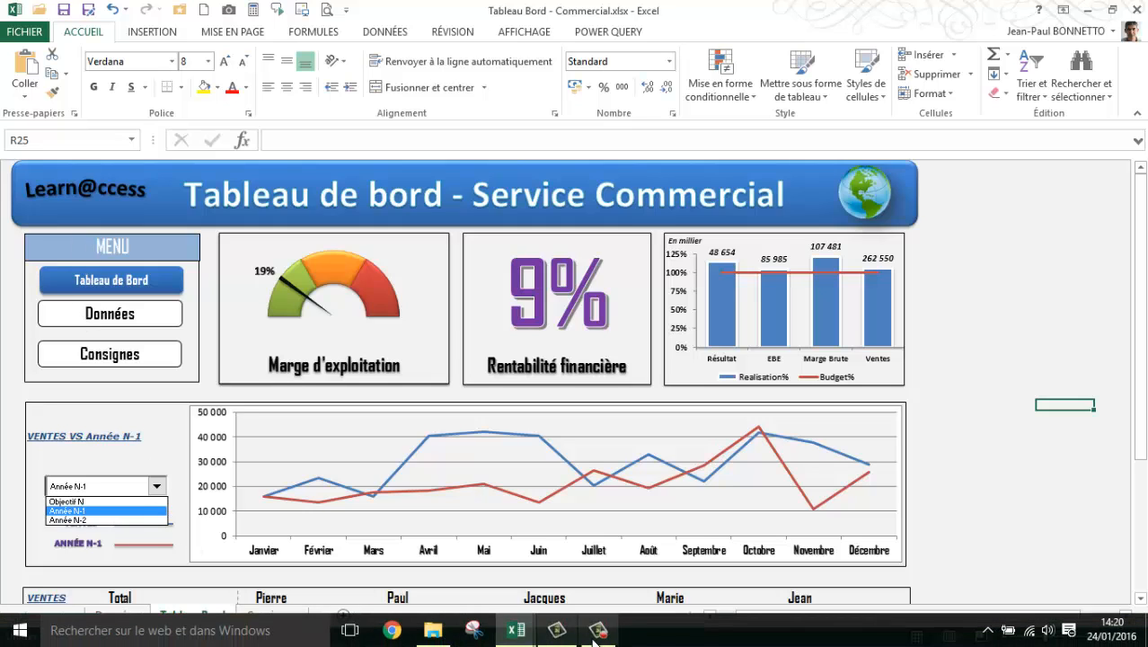
click(525, 632)
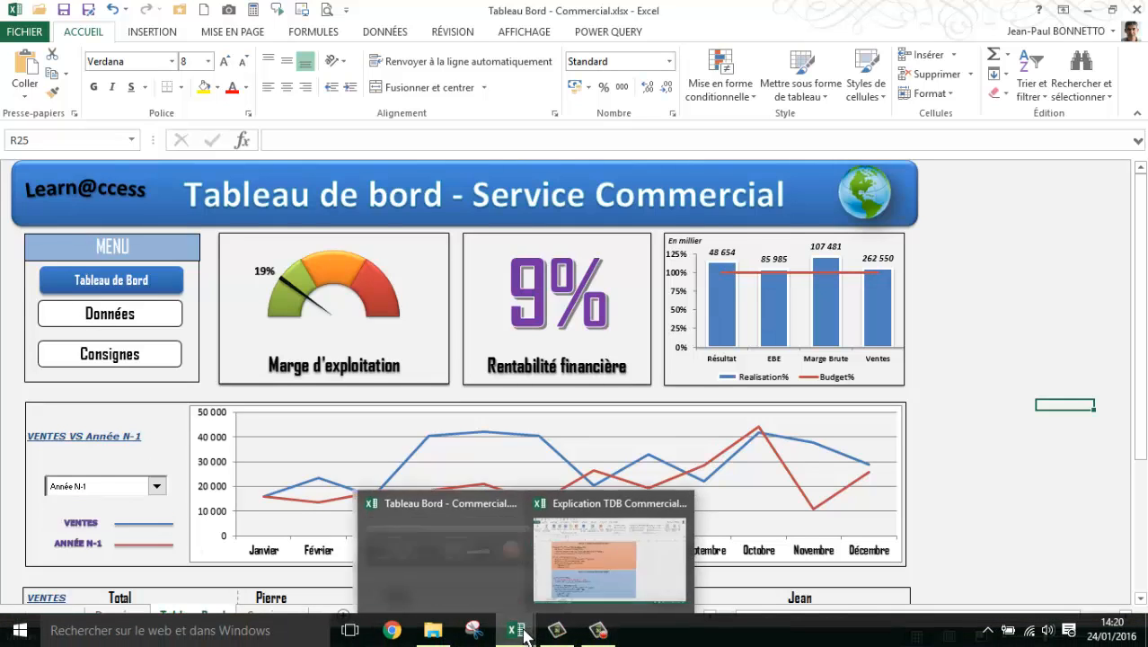
click(571, 567)
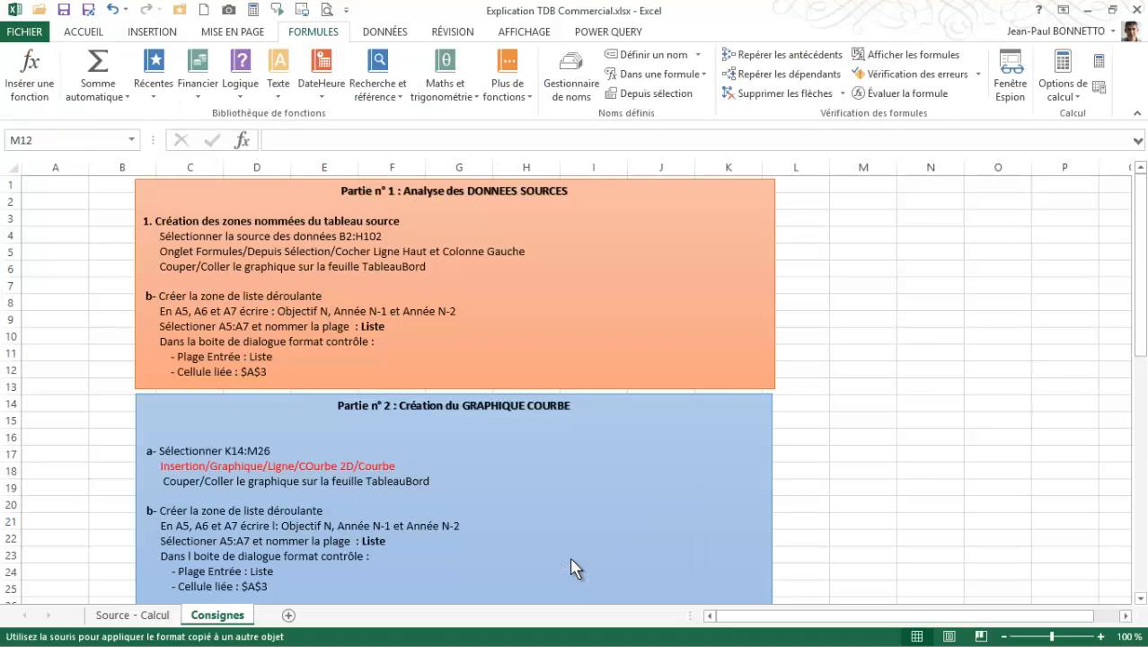
click(289, 614)
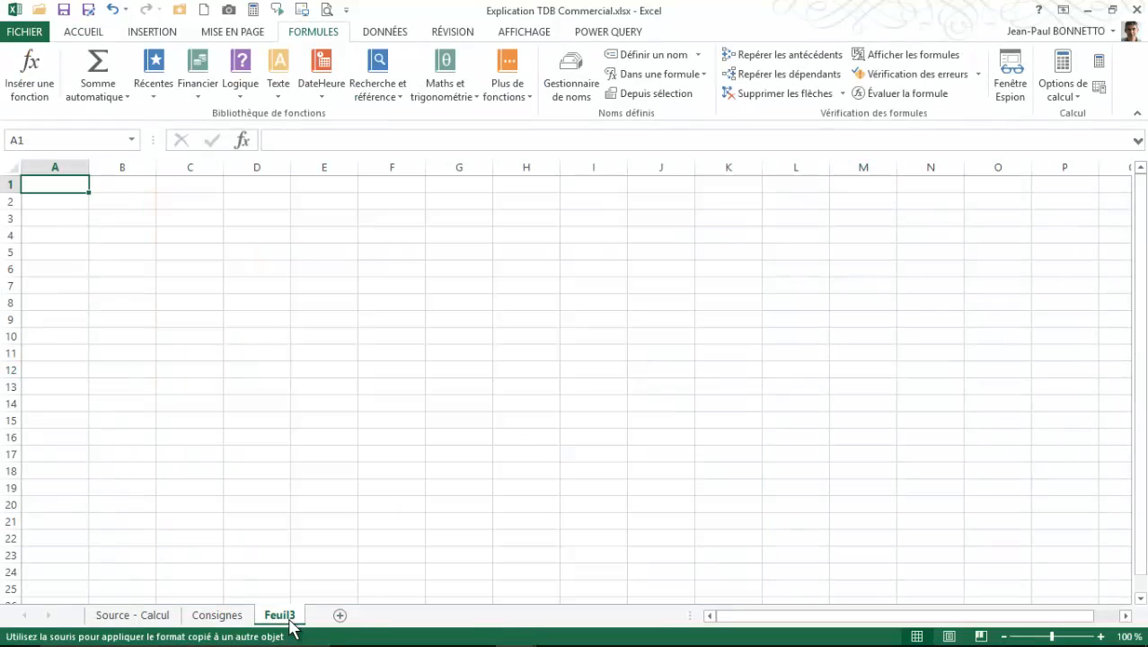
- Rename the new Feuil3 worksheet as Dashboard
double_click(279, 616)
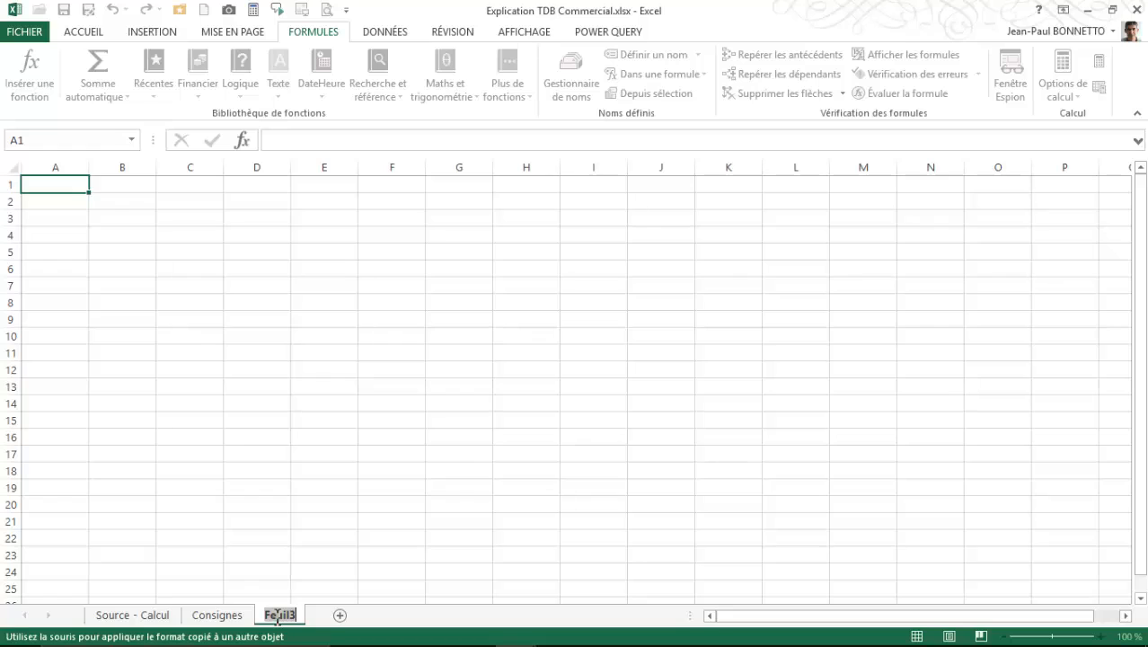
key(BackSpace)
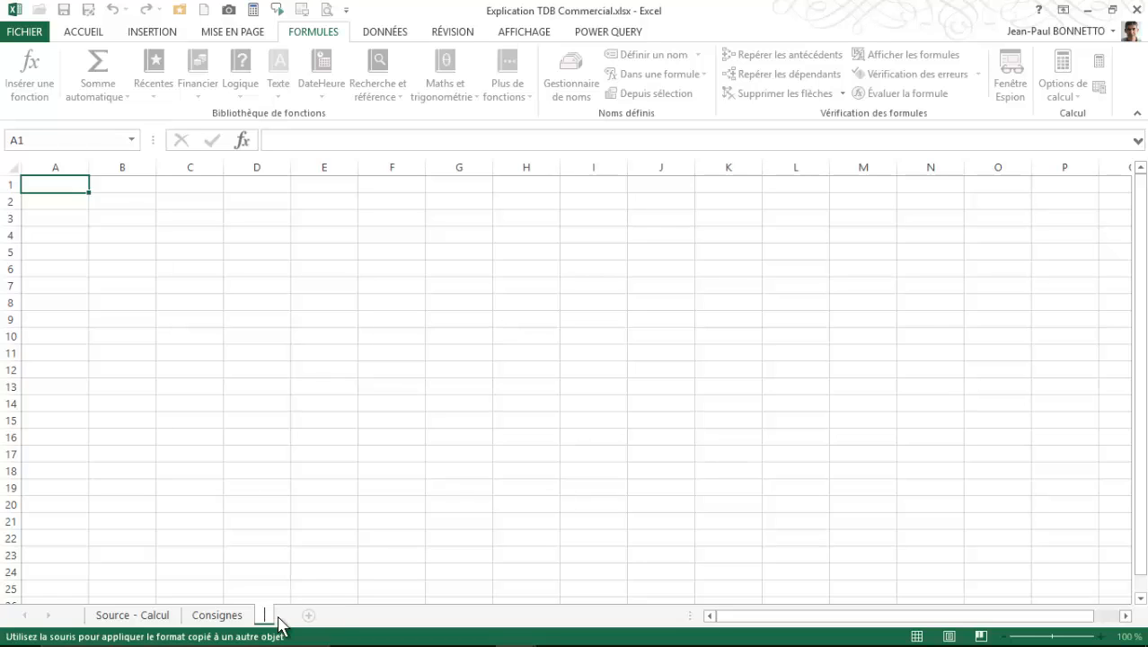
text(DAshb)
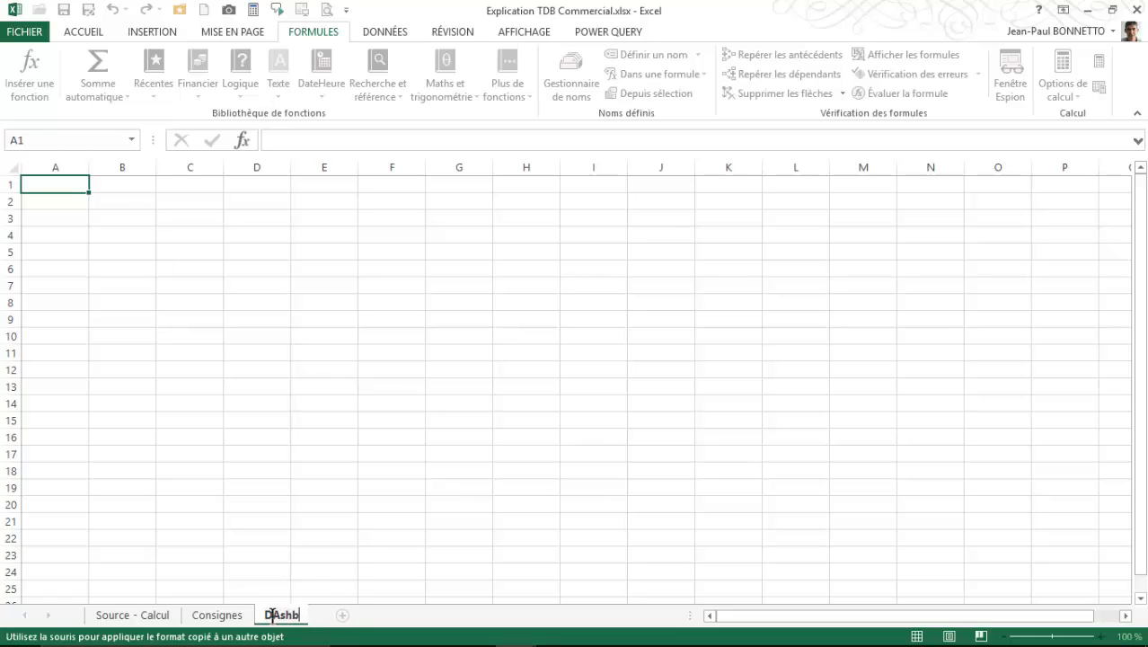
text(oard)
key(BackSpace)
key(BackSpace)
key(BackSpace)
key(BackSpace)
key(BackSpace)
key(BackSpace)
key(BackSpace)
key(BackSpace)
text(asboard)
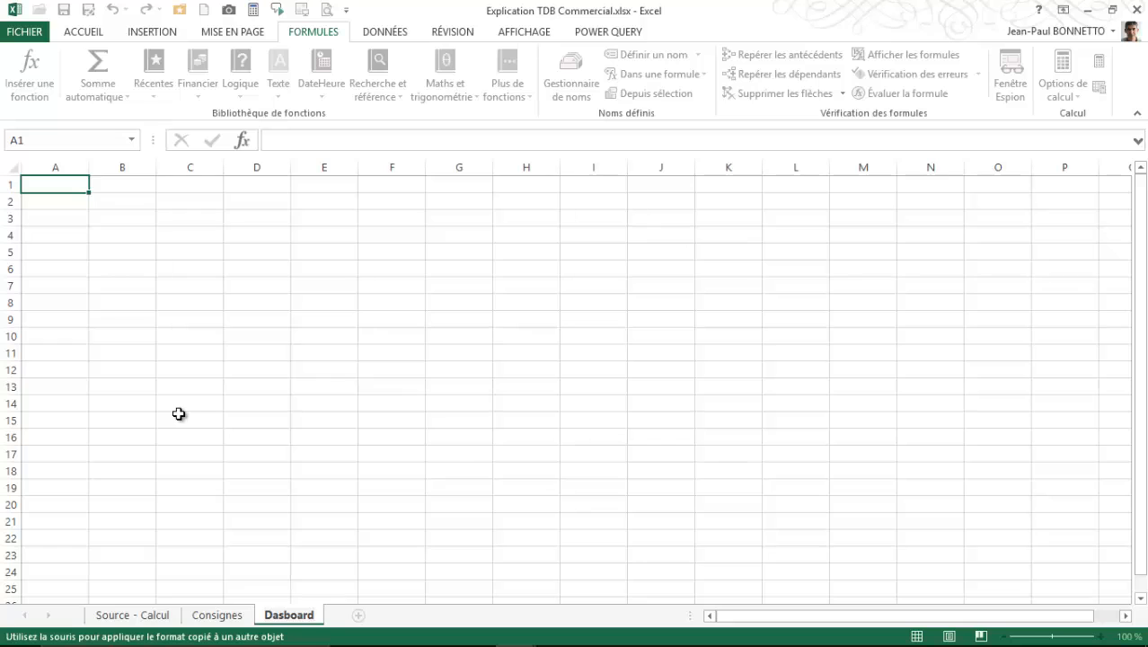
click(284, 615)
text(h)
click(268, 449)
- Draw a rounded rectangle about 3.04 cm high and 31.57 cm wide on the Dashboard sheet, from column B to P over rows 2 to 7
click(79, 189)
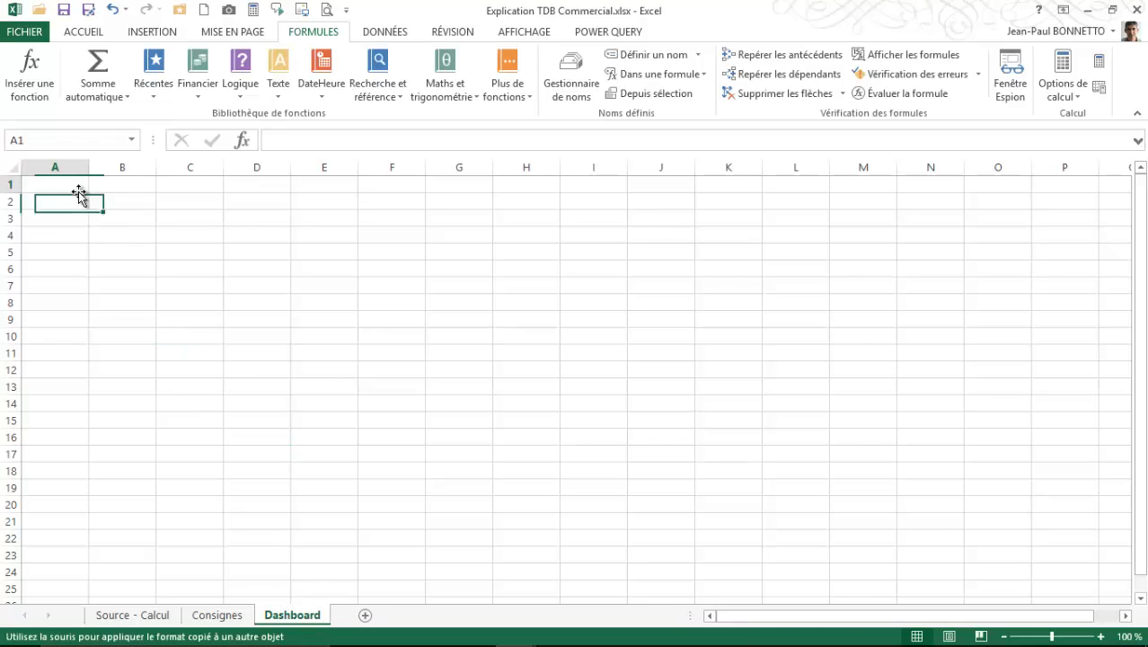
click(160, 206)
click(59, 187)
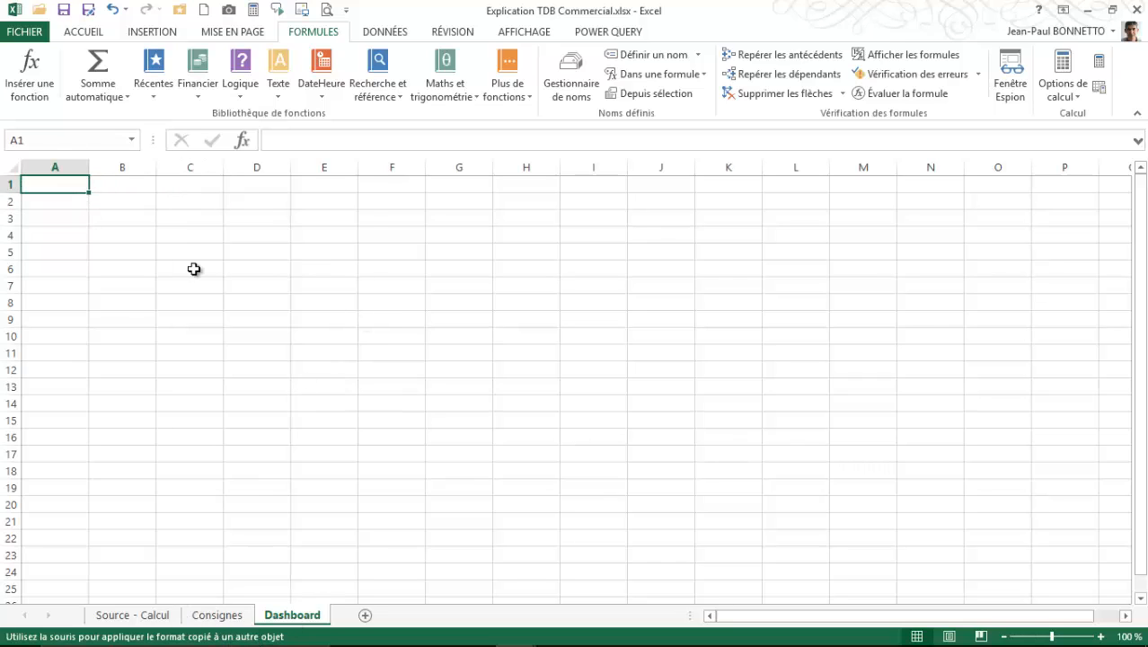
click(149, 36)
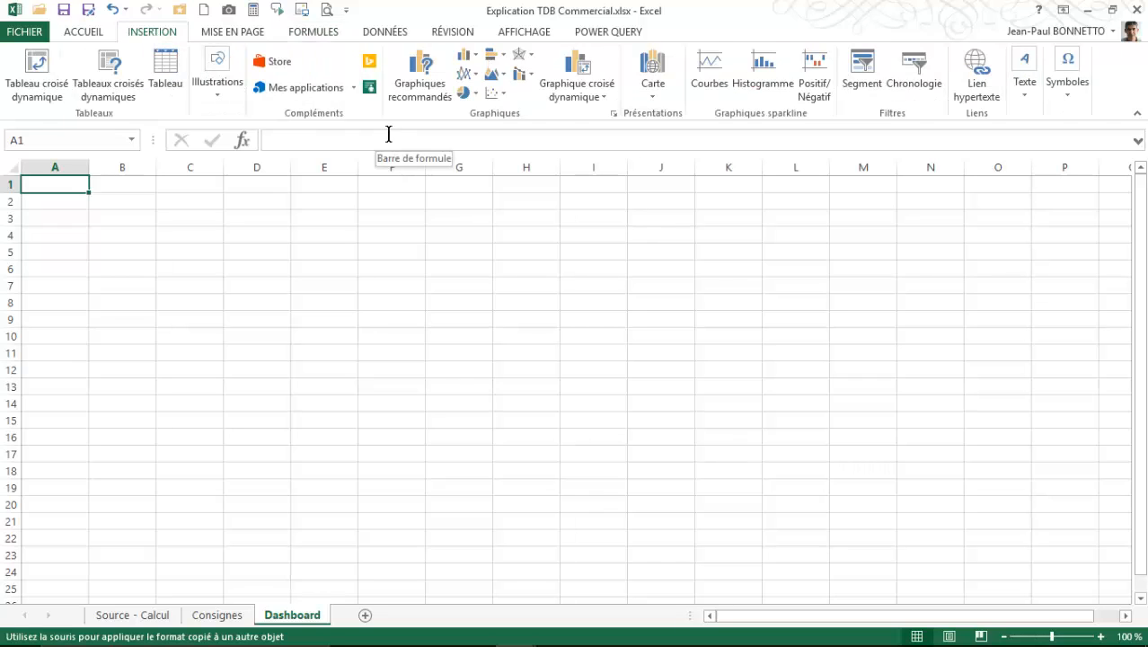
click(225, 96)
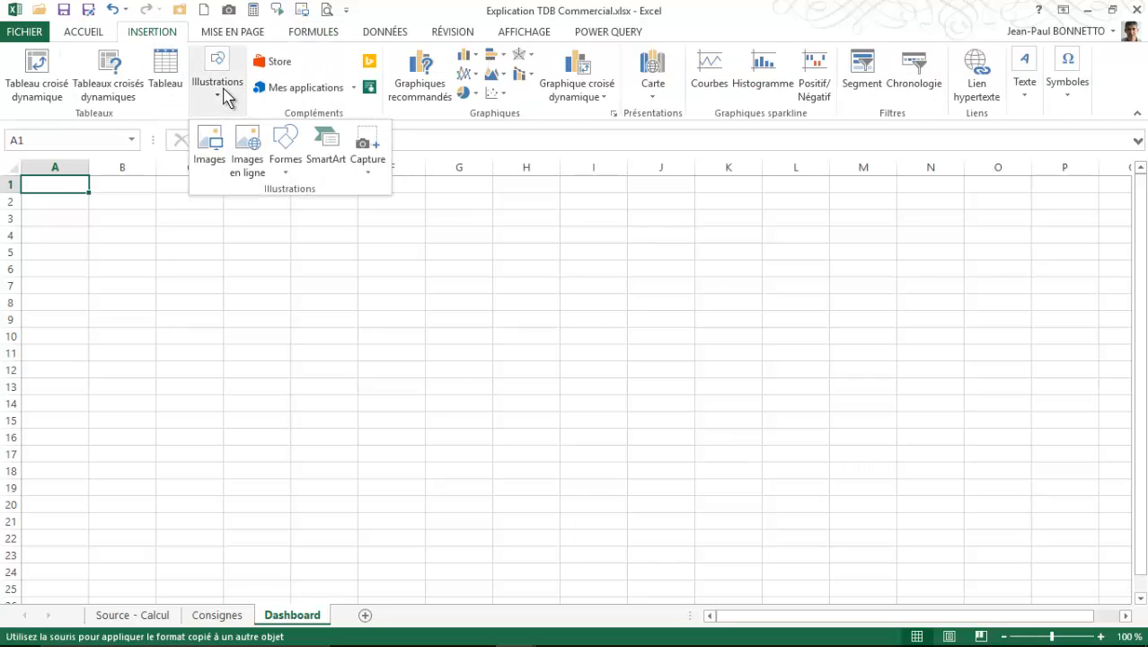
click(286, 171)
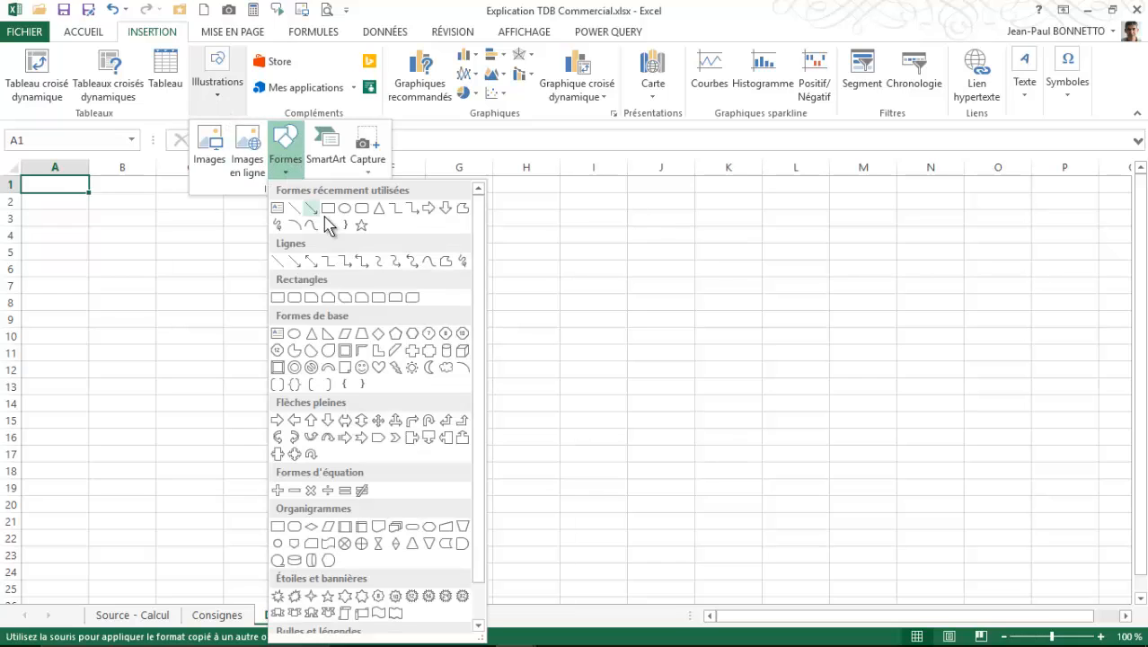
click(295, 300)
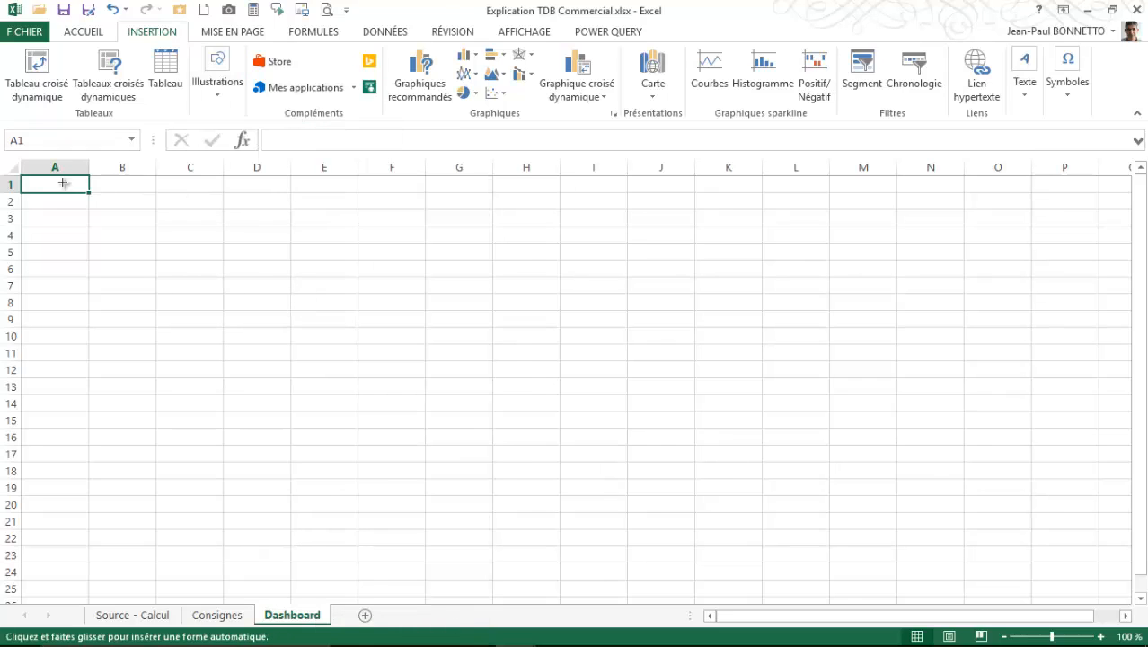
drag(88, 192, 1092, 290)
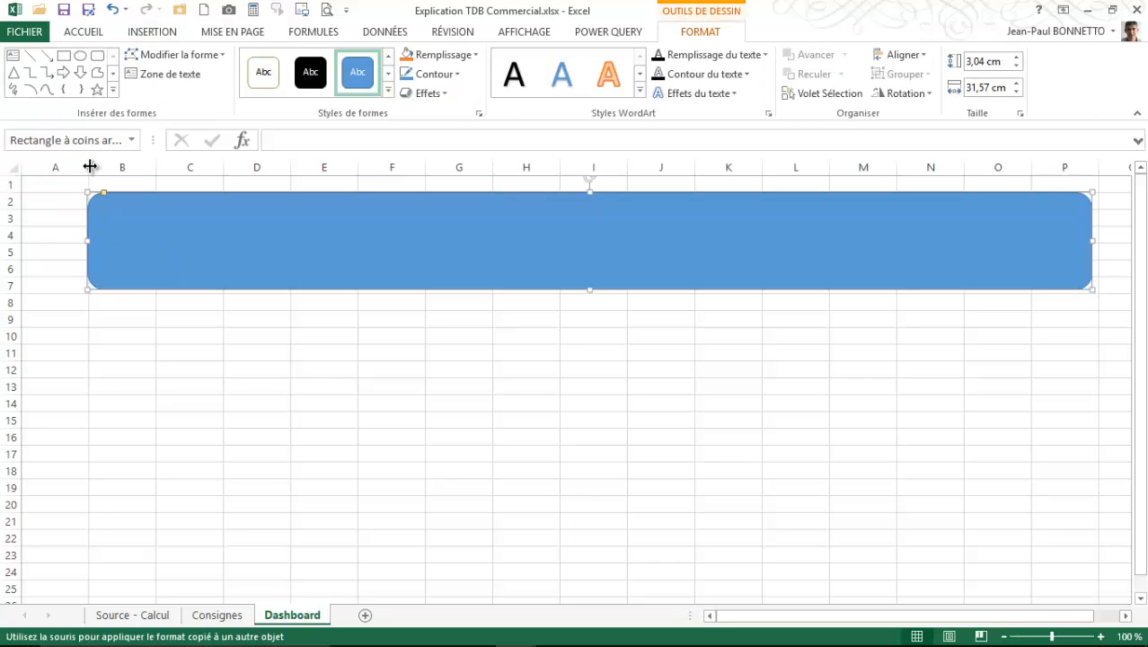
- Narrow columns A and R to slim margins and stretch the rounded rectangle to about 33.92 cm wide, up to the end of column Q
drag(90, 167, 39, 167)
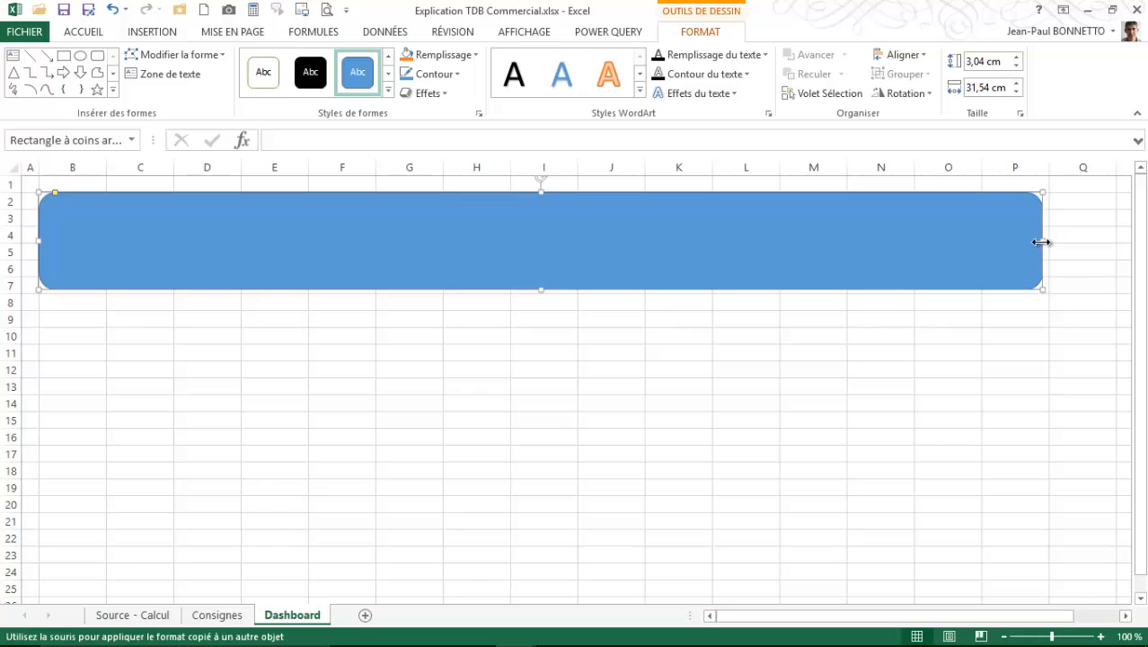
drag(1117, 166, 1095, 180)
drag(1047, 239, 1095, 239)
drag(1107, 168, 1119, 179)
drag(956, 620, 1031, 618)
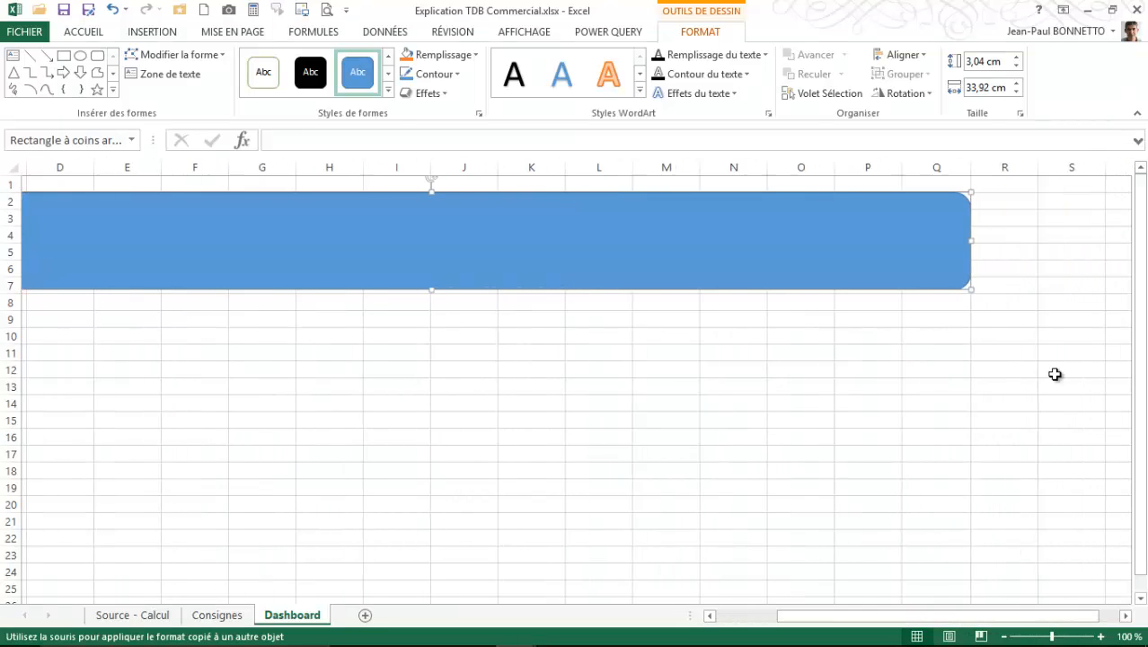
drag(1033, 168, 976, 185)
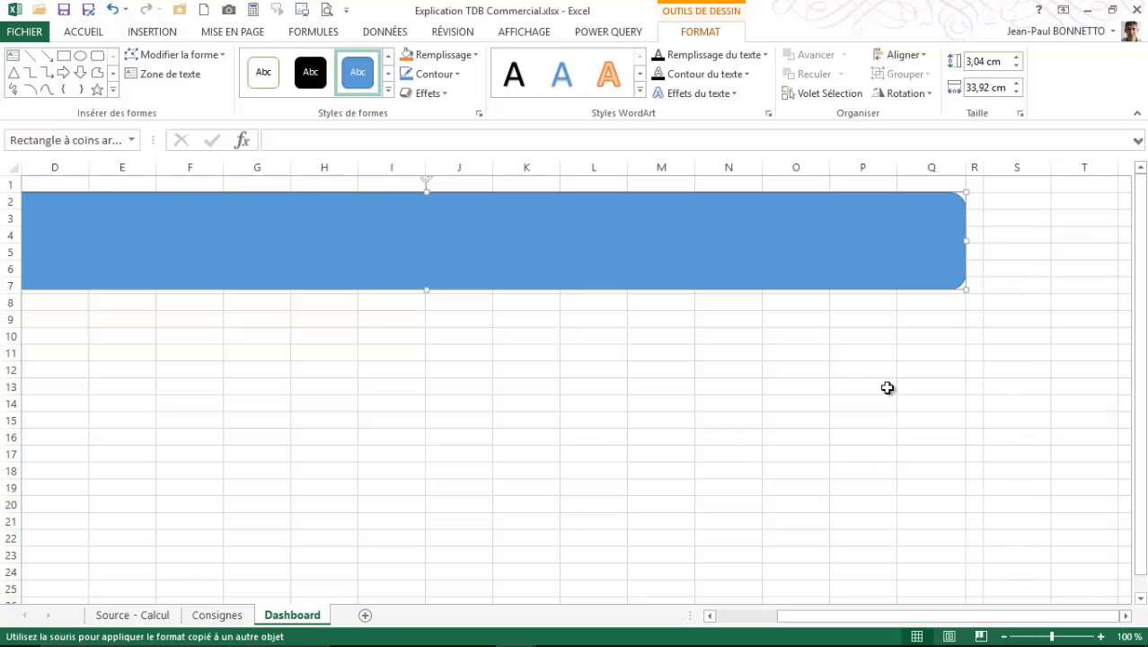
drag(935, 618, 776, 600)
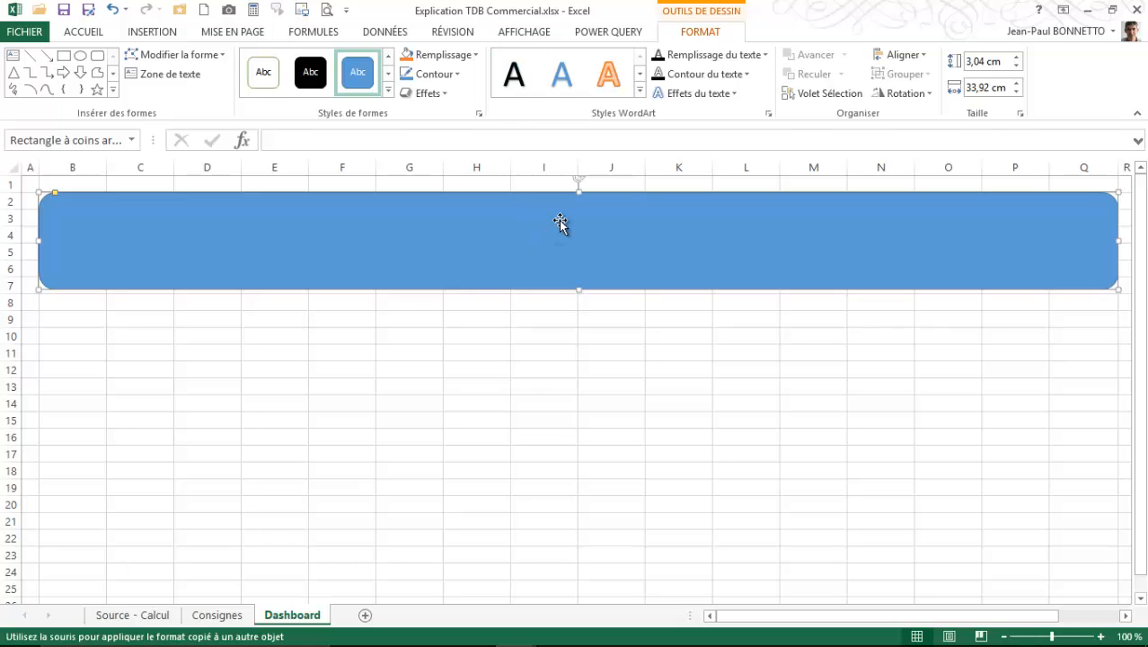
- Enter the title TABLEAU DE BORD - SERVICE COMMERCIAL in the rounded rectangle
text(TABLE)
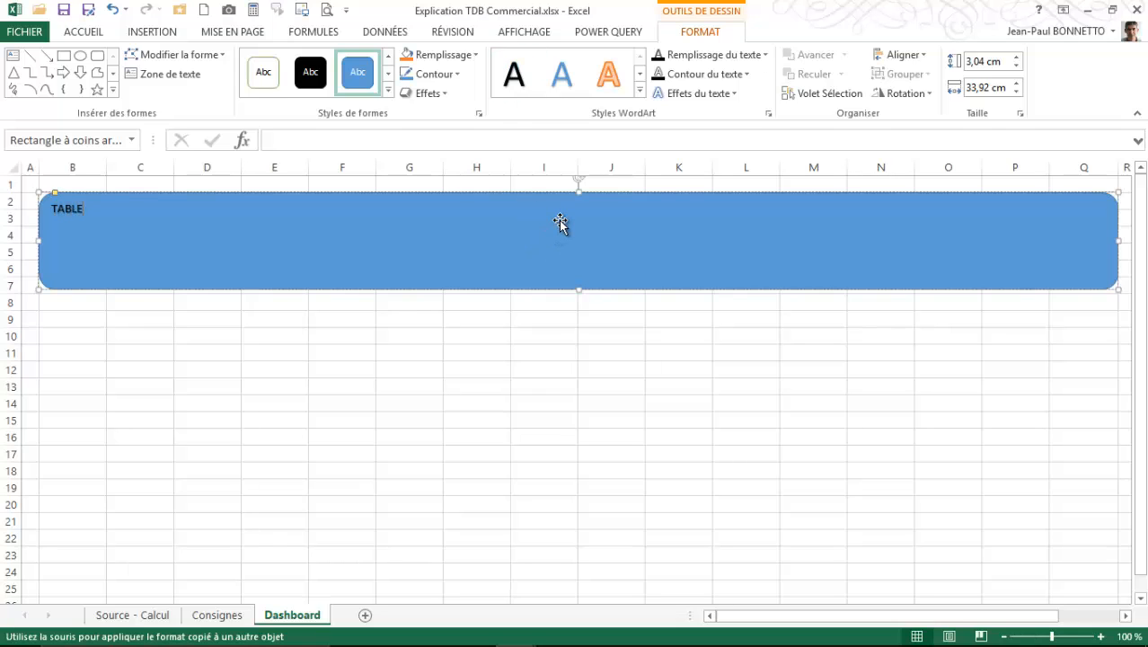
text(AU DE BORD - SERVICE)
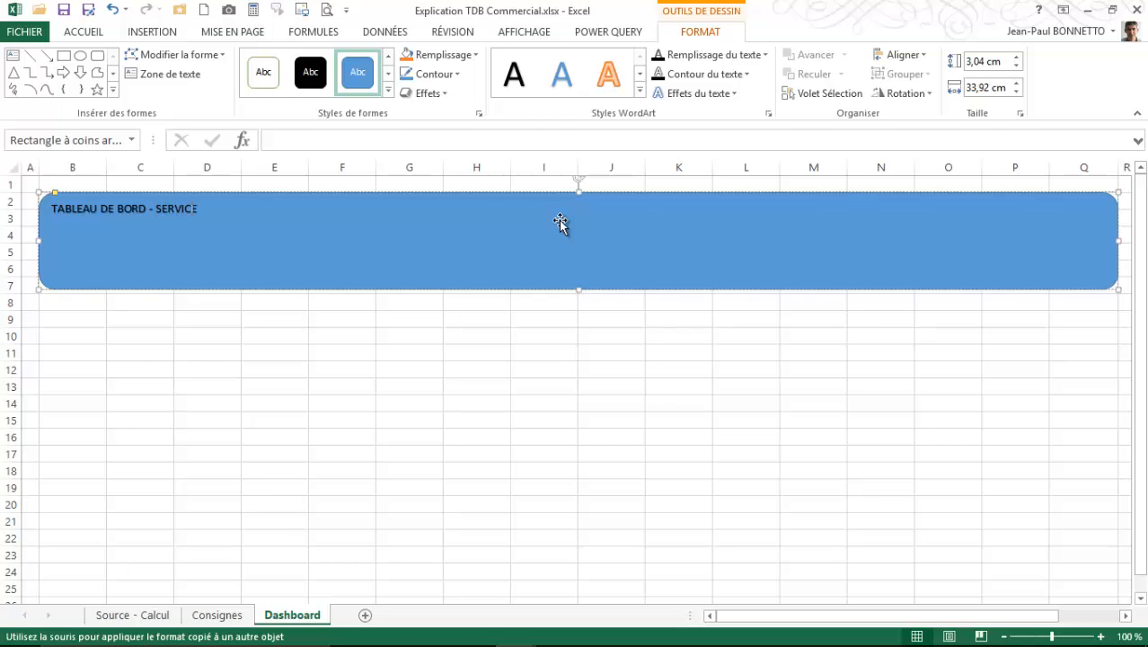
text(RC)
- Insert the blue globe picture from the nested Images folder and place it at the banner's right end, about 2.91 cm high by 3.49 cm wide
click(195, 133)
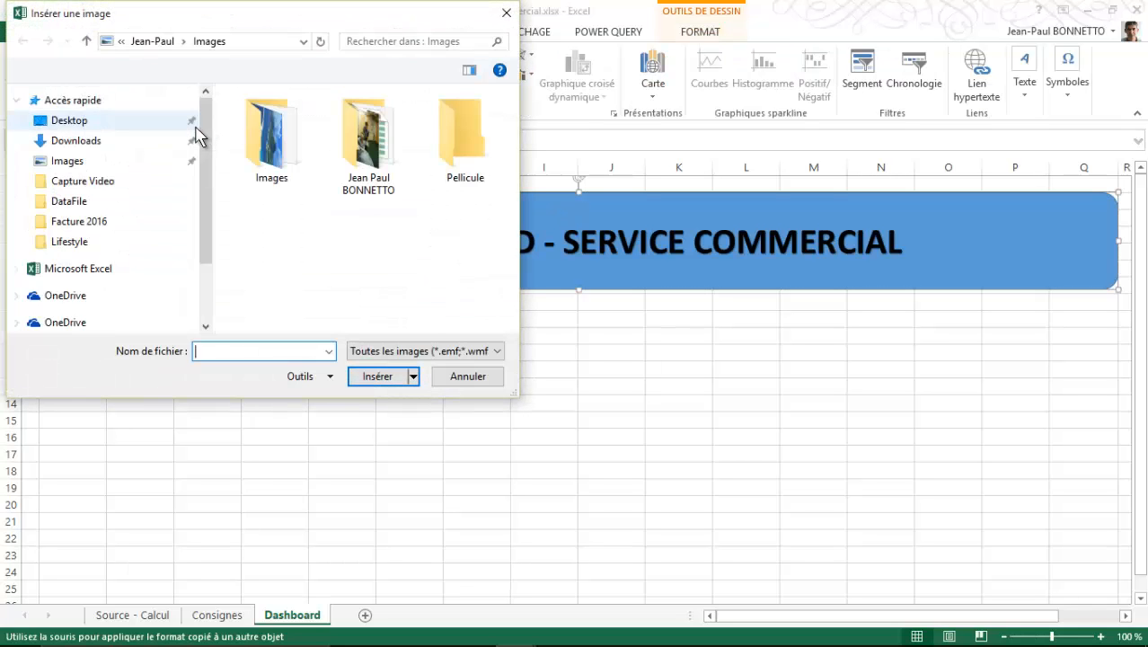
double_click(271, 139)
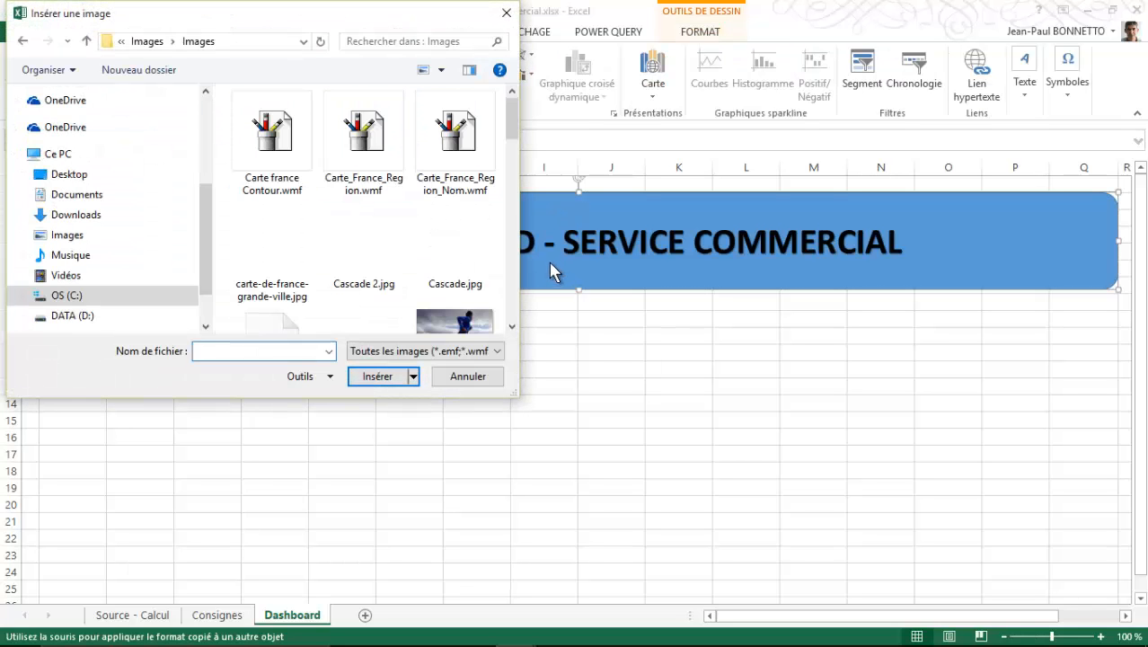
drag(512, 126, 514, 213)
click(373, 193)
click(382, 378)
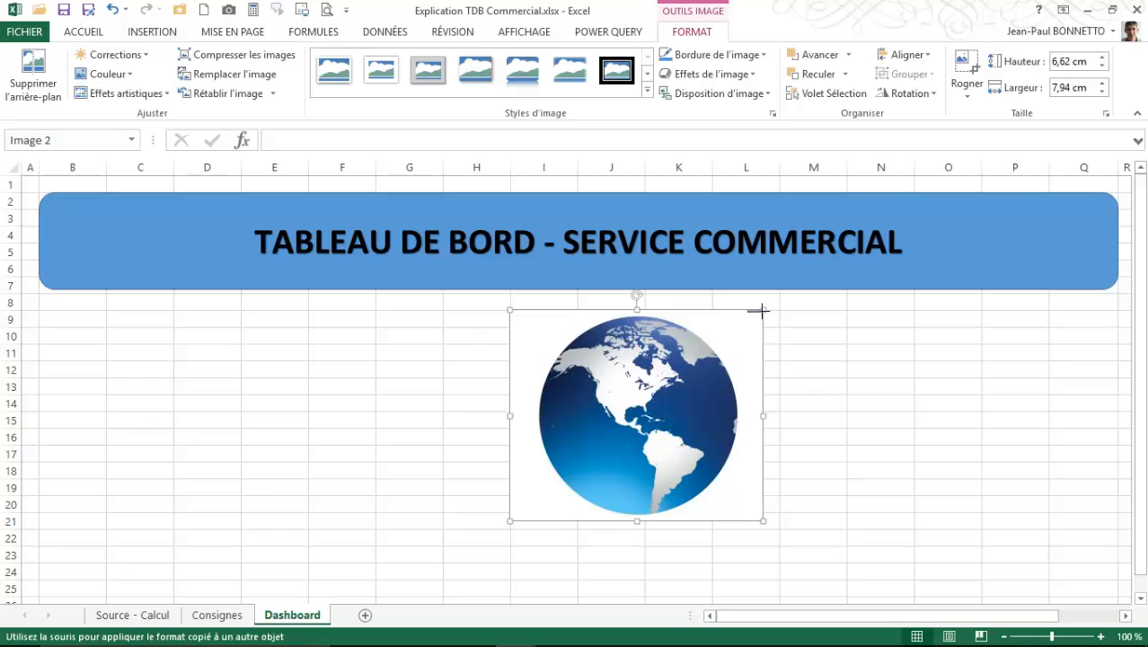
drag(761, 305, 635, 415)
drag(575, 476, 1032, 244)
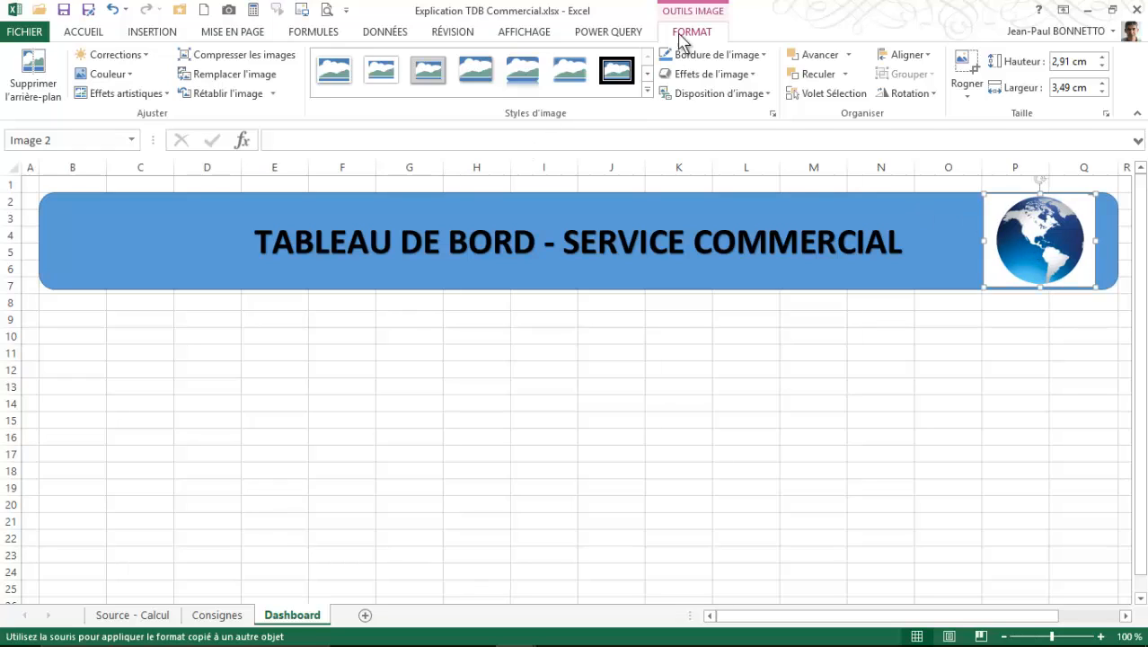
- Remove the globe picture's white background, extending the area to keep to the picture's full frame so the whole globe is preserved
click(34, 82)
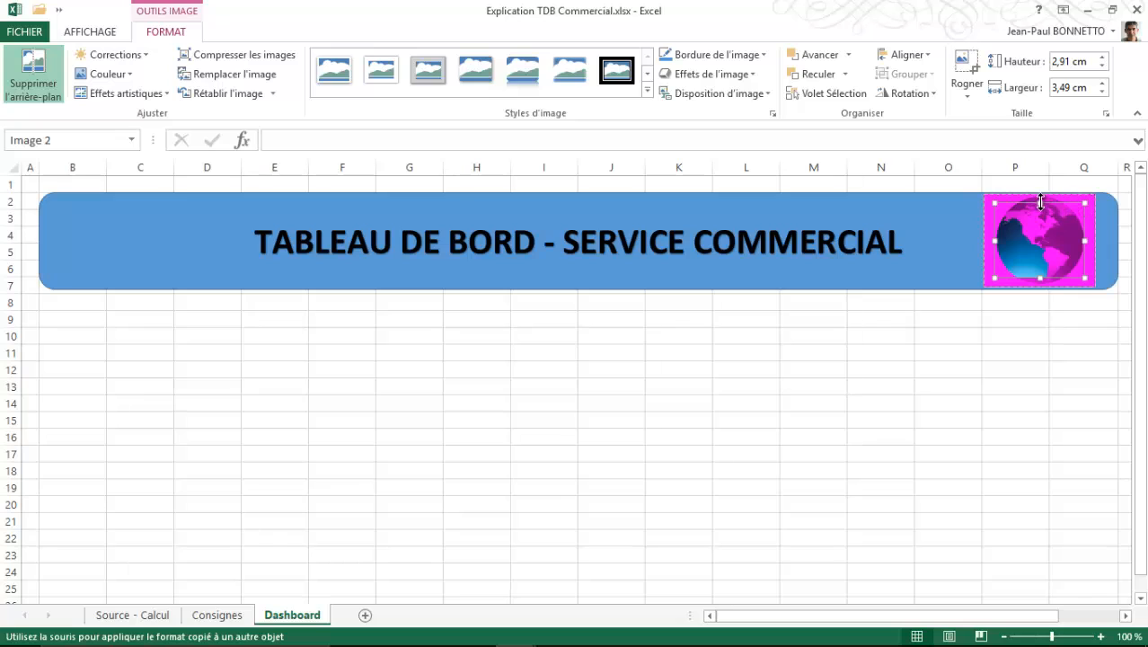
drag(1041, 191, 1039, 193)
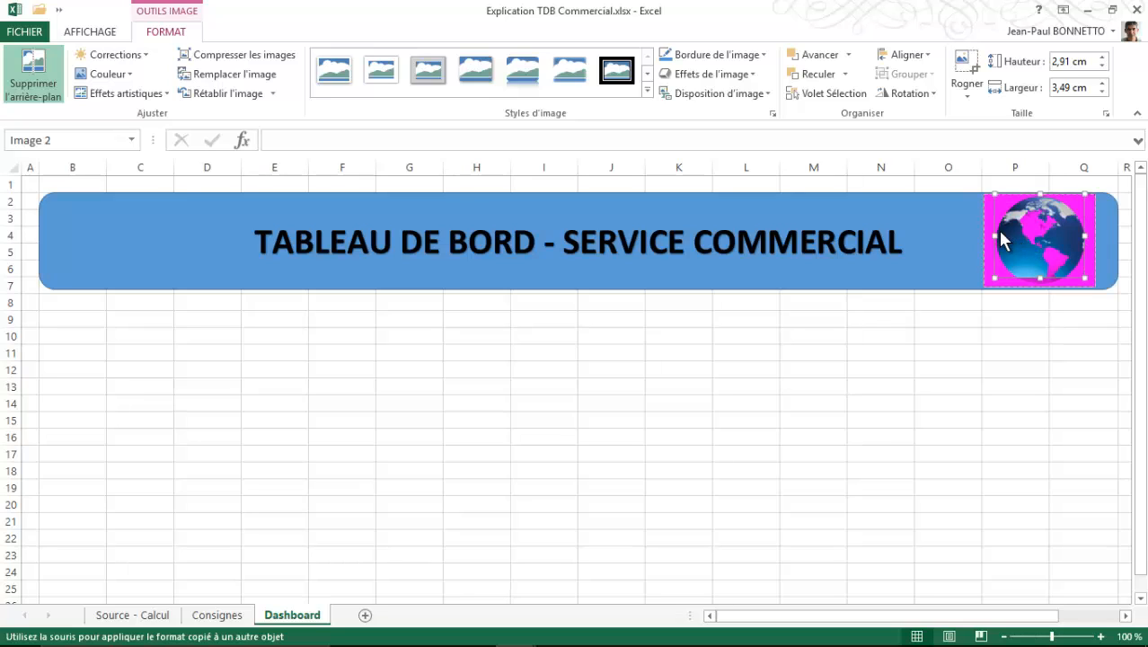
drag(996, 235, 985, 235)
drag(1085, 235, 1096, 237)
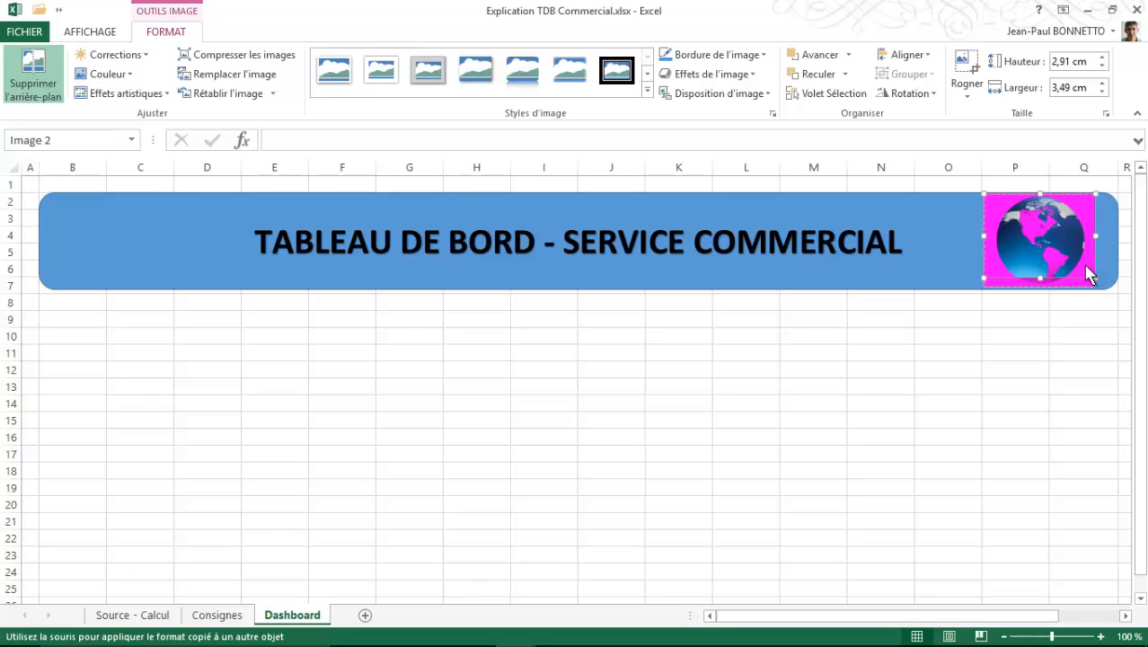
drag(1039, 278, 1041, 288)
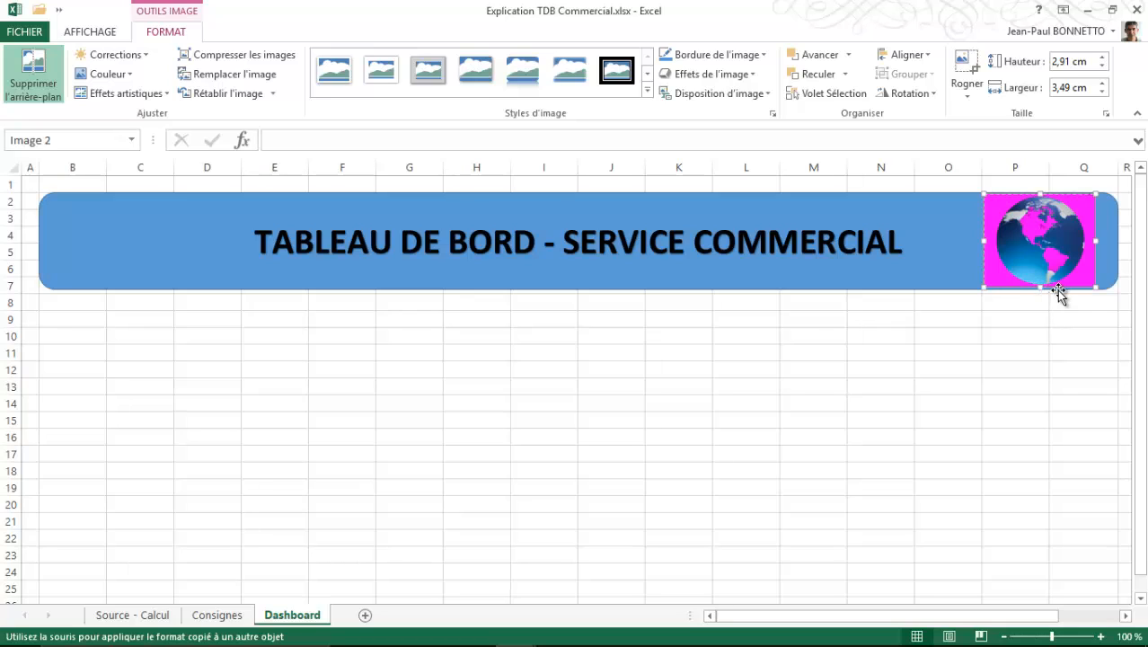
drag(1040, 287, 1042, 293)
click(954, 332)
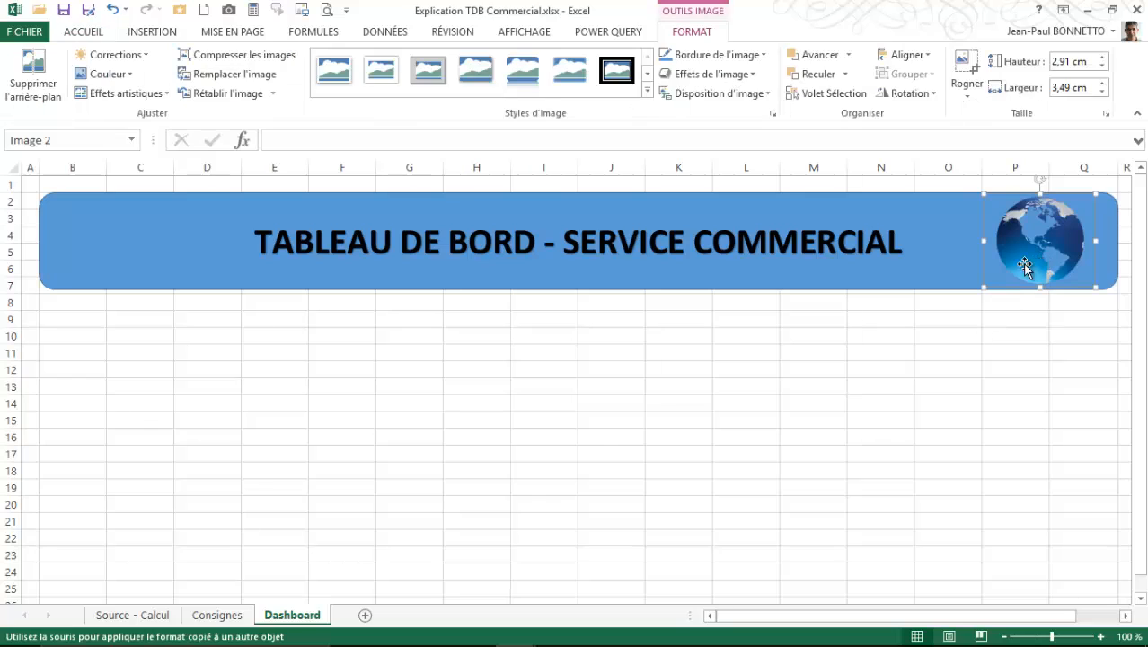
click(787, 323)
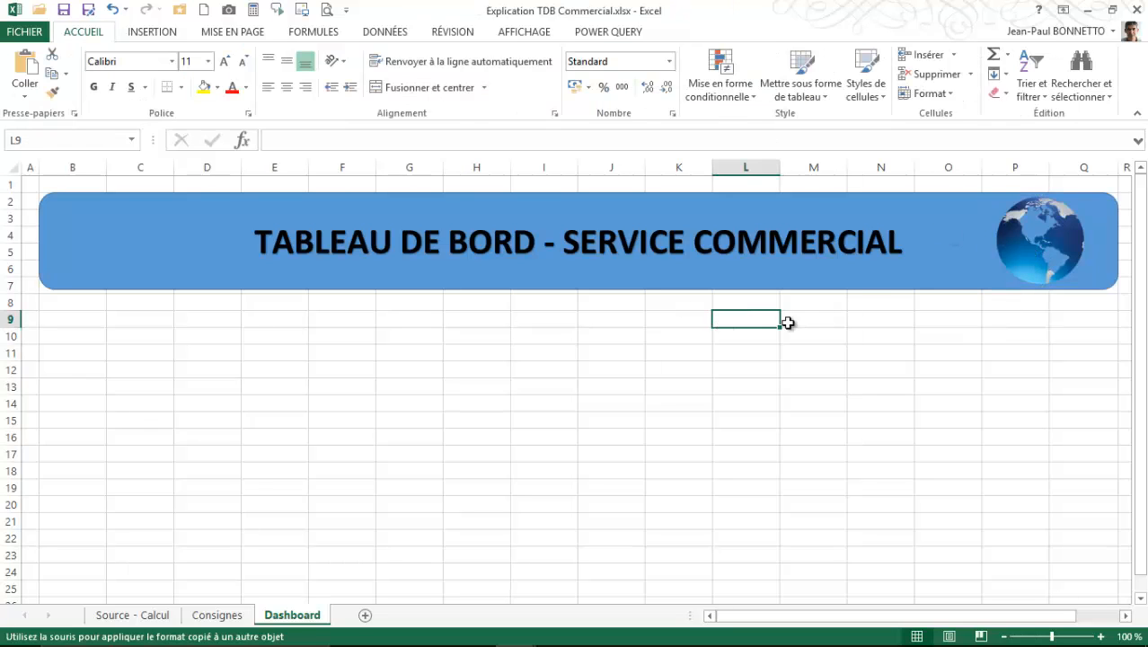
- Group the rounded title rectangle and the globe picture into one object
click(1026, 216)
click(133, 241)
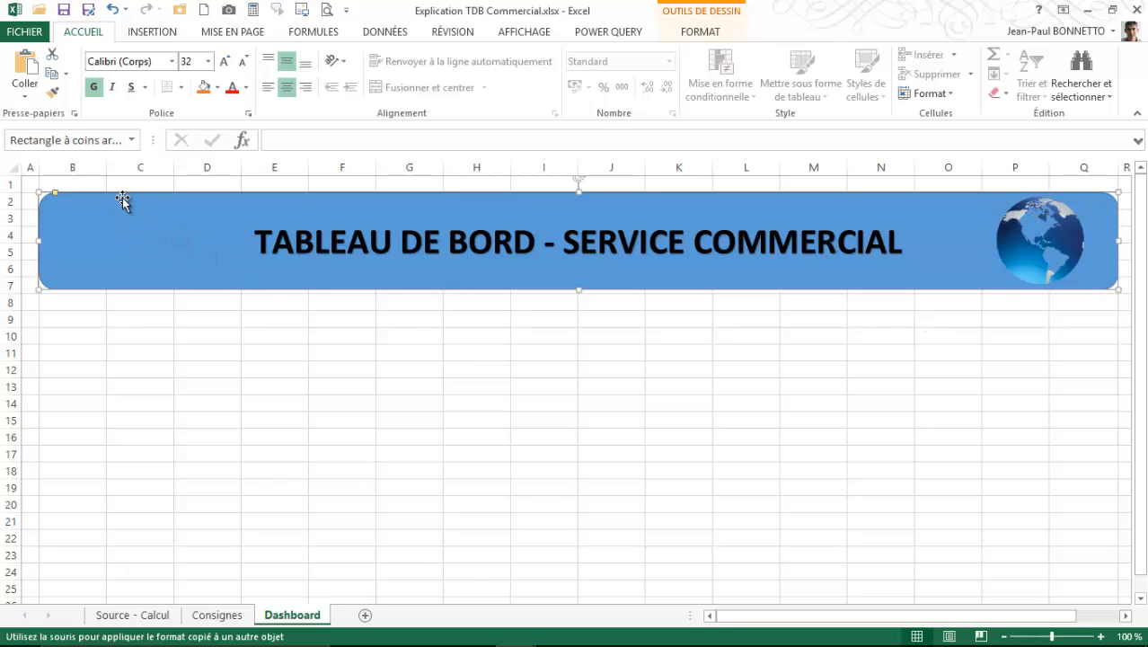
click(244, 321)
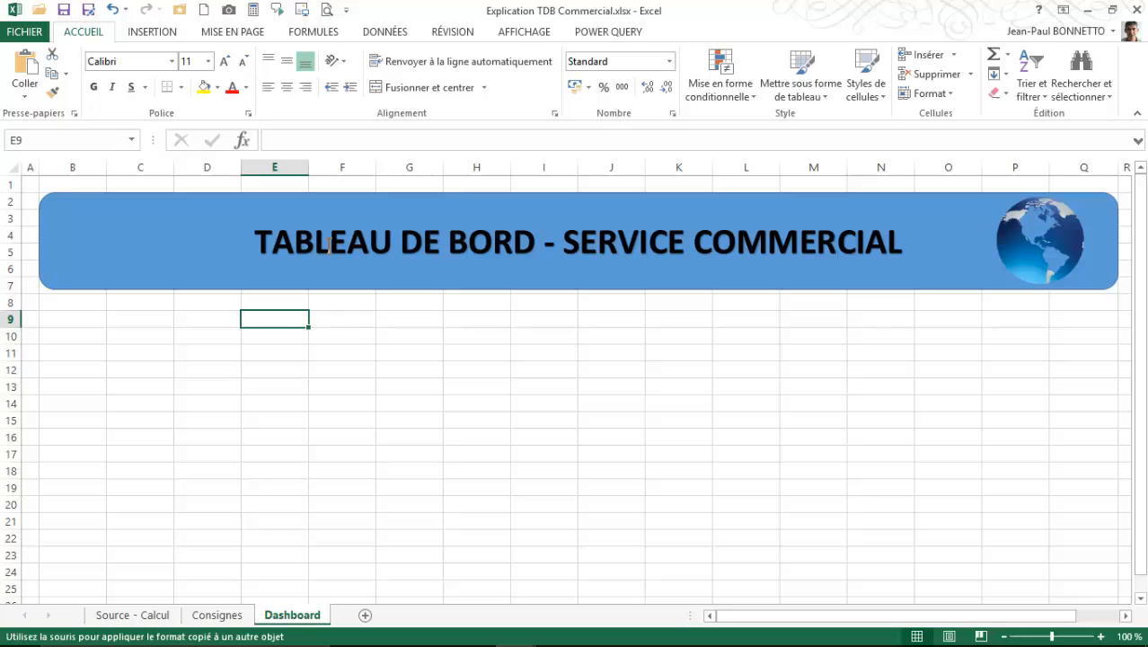
click(325, 195)
ctrl+click(1041, 257)
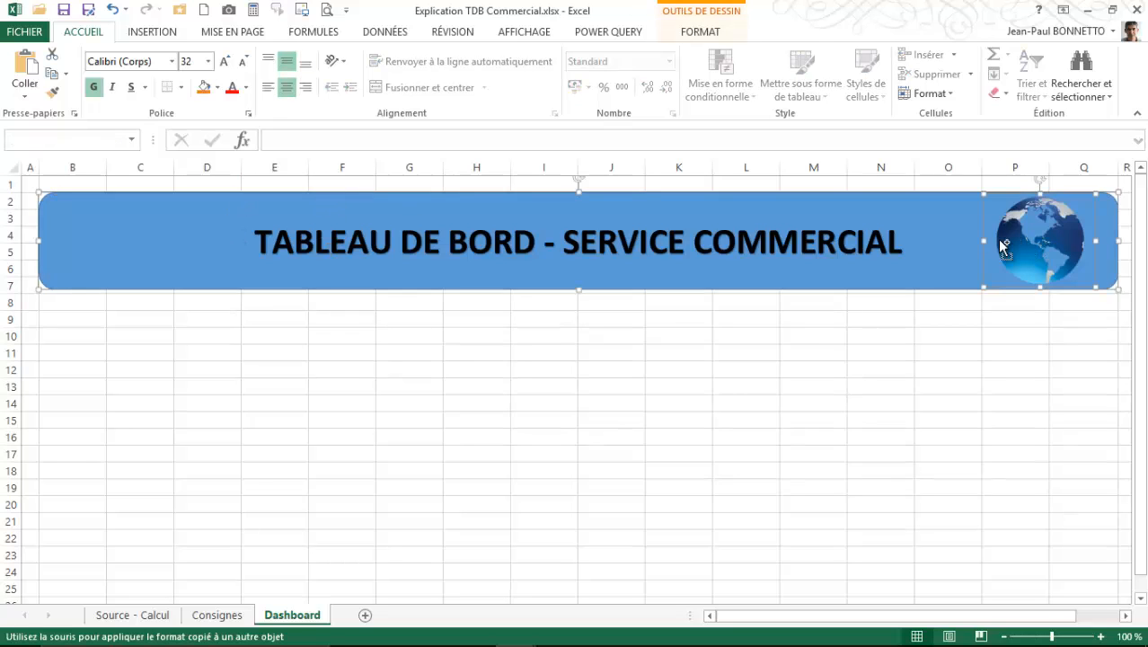
click(692, 32)
click(916, 77)
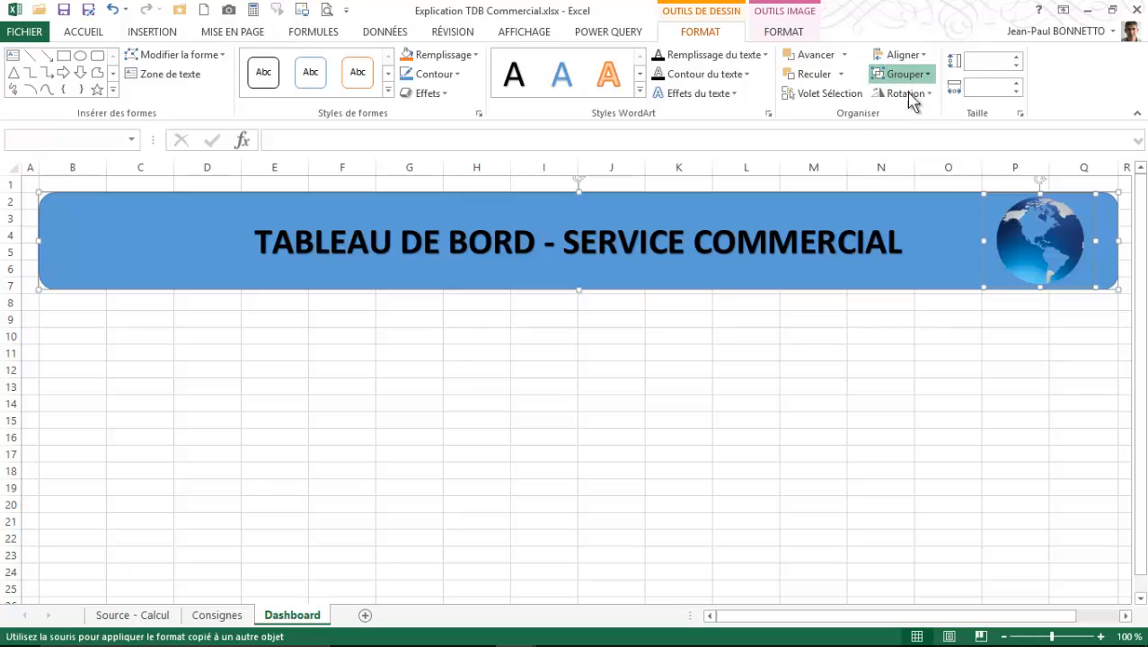
click(914, 92)
click(896, 194)
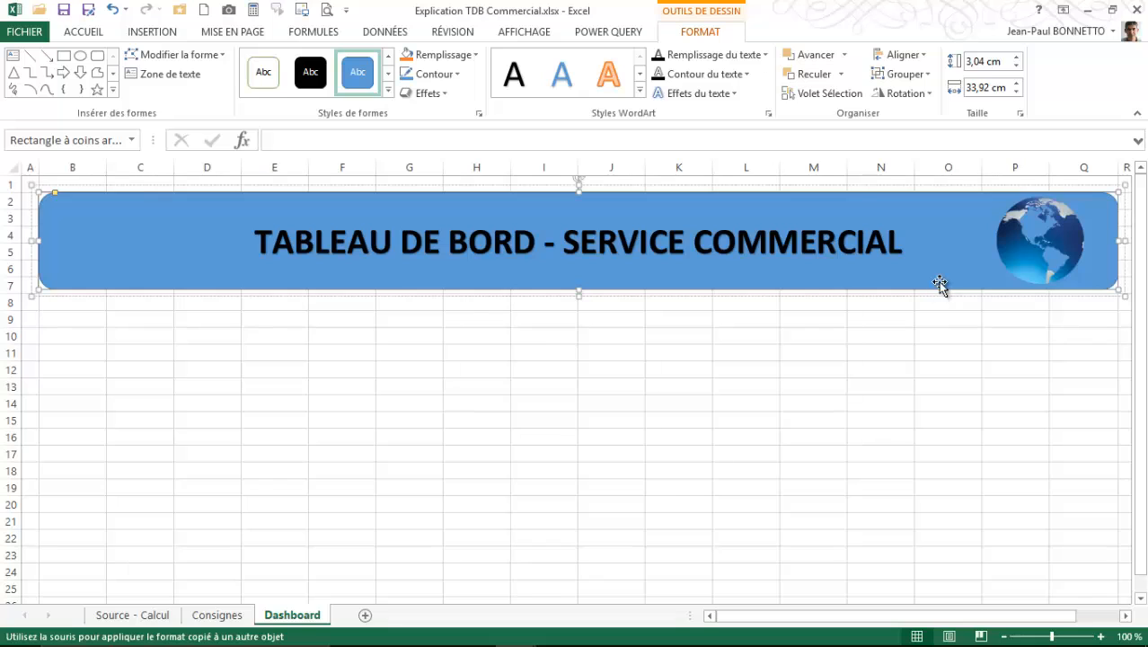
- Try widening column I beneath the grouped banner, and undo the width change
drag(578, 171, 653, 174)
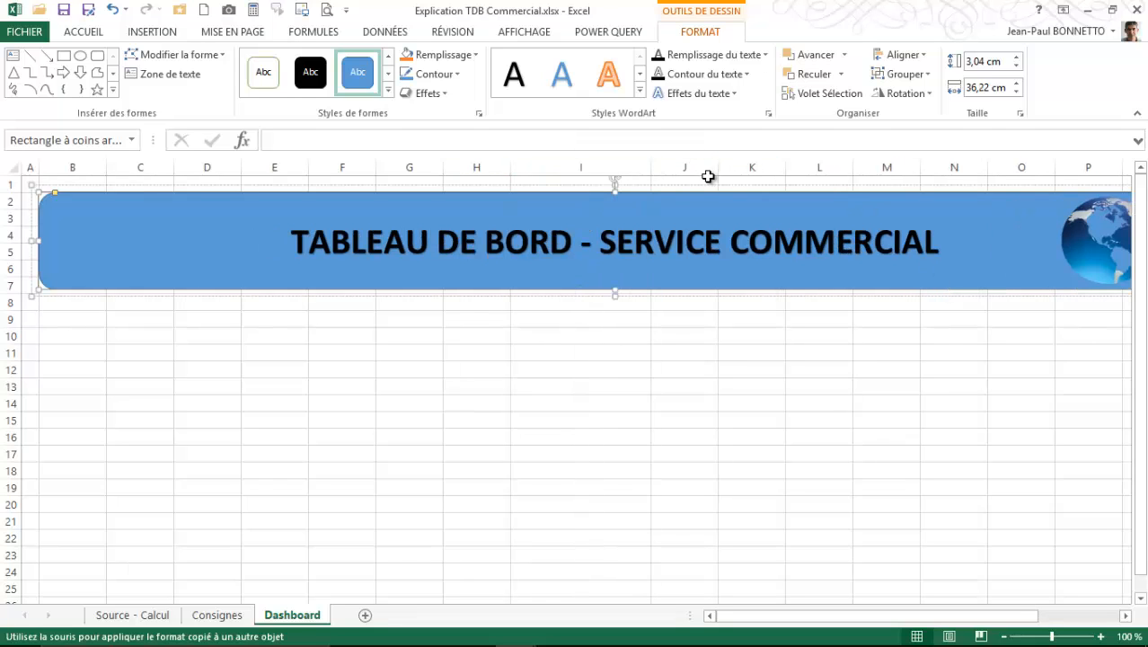
click(112, 9)
click(732, 301)
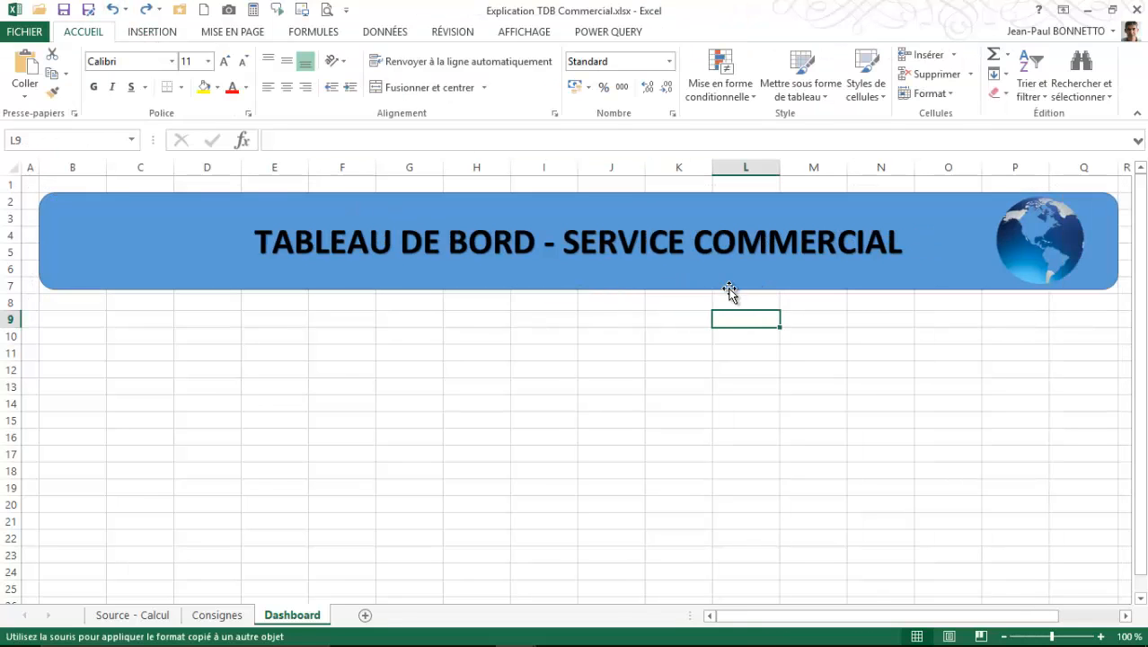
- Set the grouped title banner's properties so it neither moves nor resizes with the cells
click(721, 289)
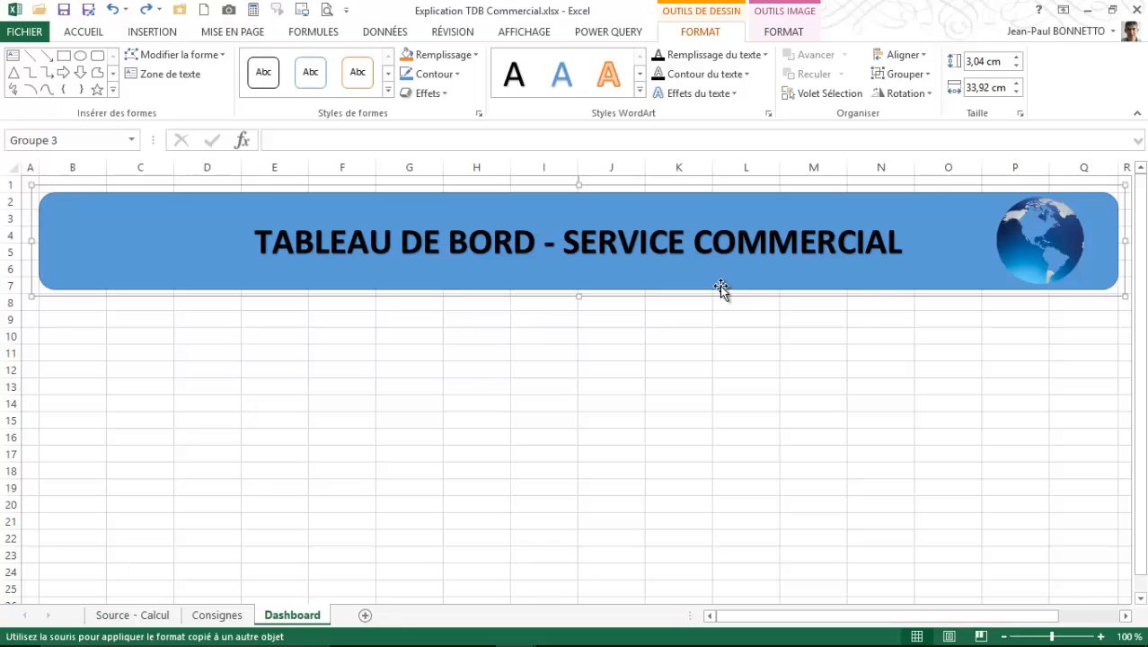
right_click(721, 286)
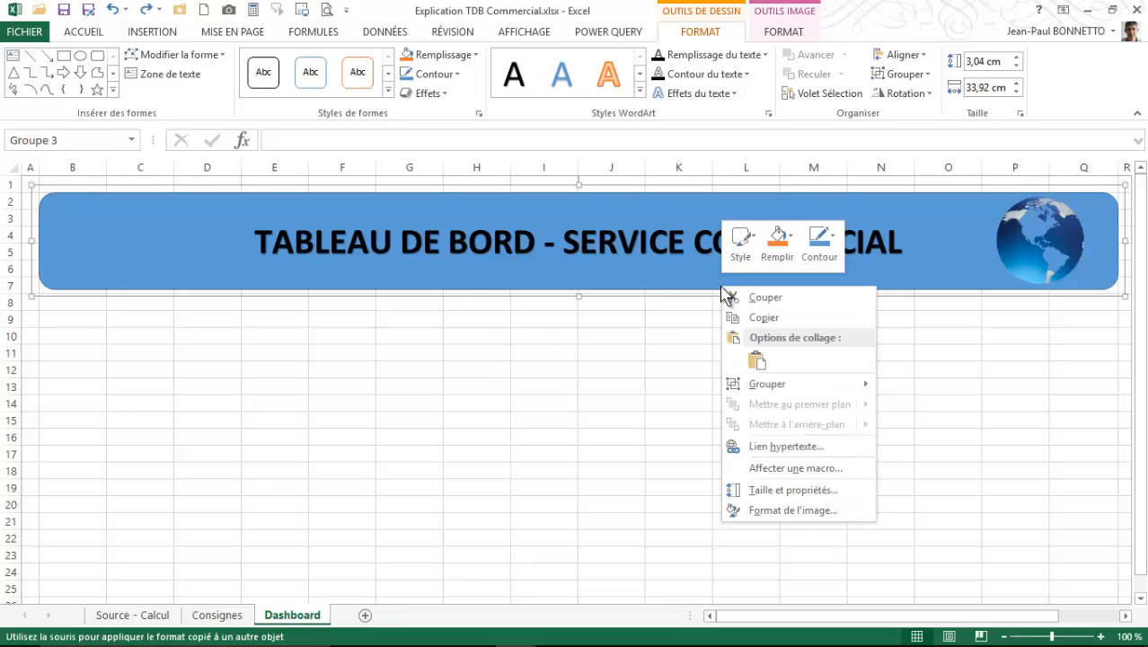
click(785, 491)
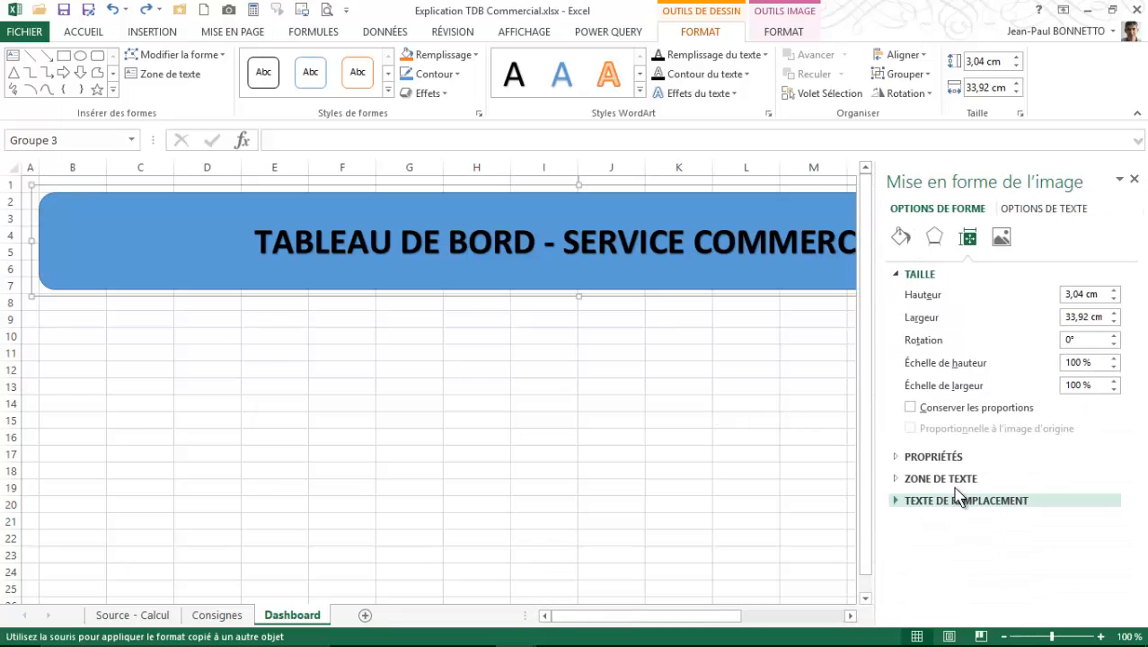
click(899, 460)
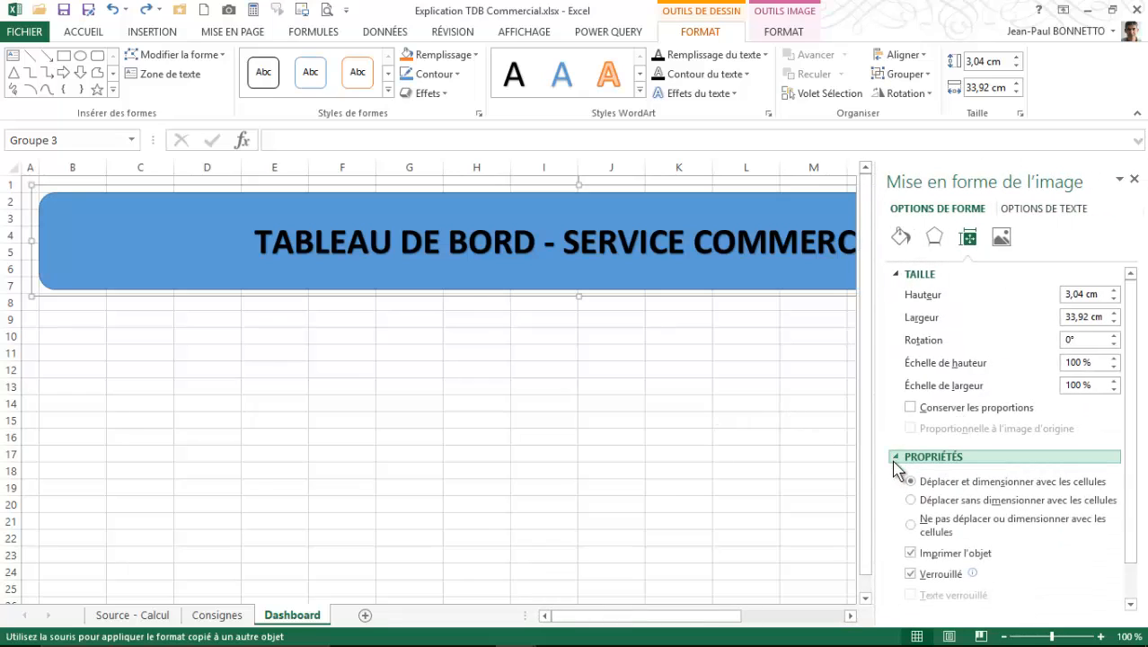
click(912, 526)
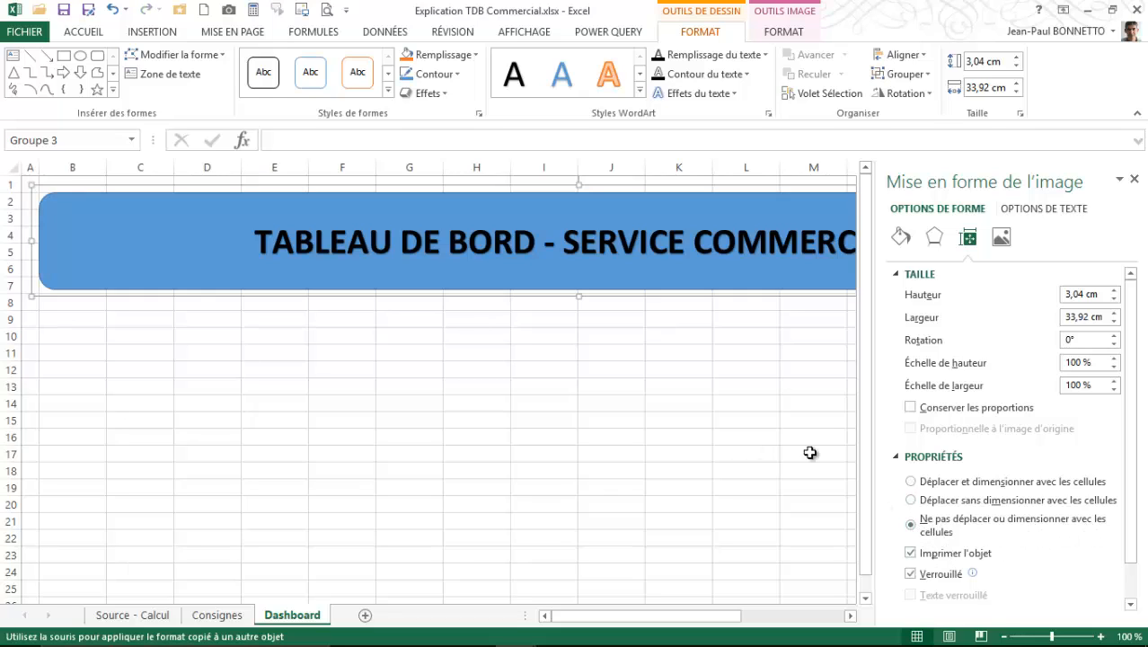
click(1134, 182)
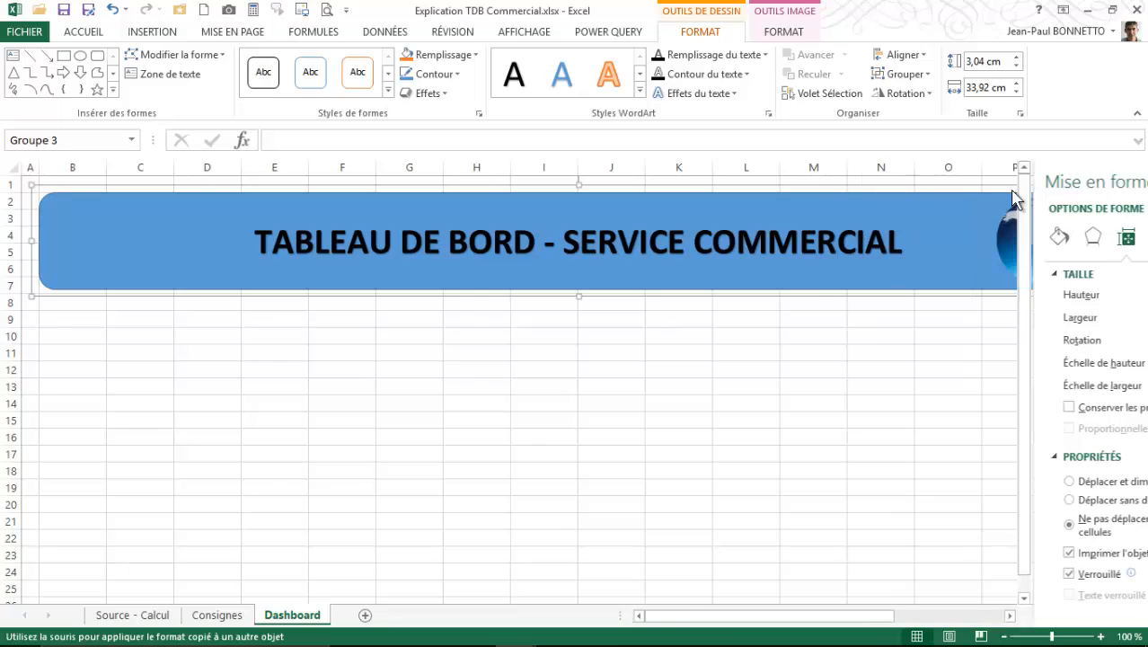
- Try widening column H beneath the grouped banner, and undo the width change
click(535, 350)
click(549, 205)
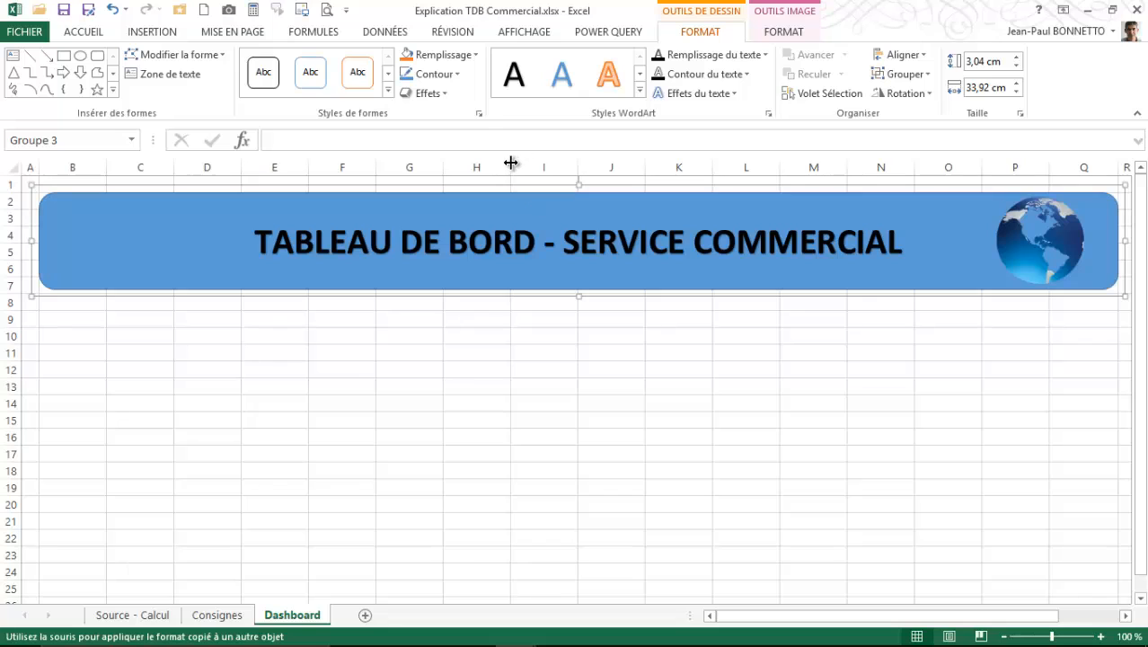
drag(511, 167, 601, 170)
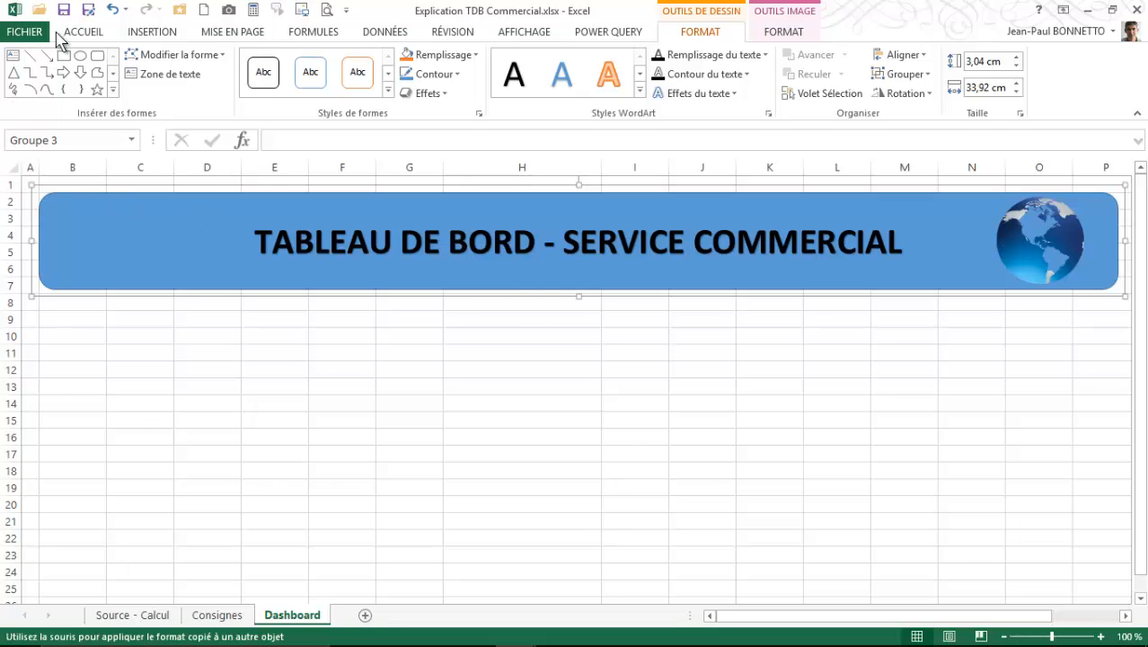
click(112, 9)
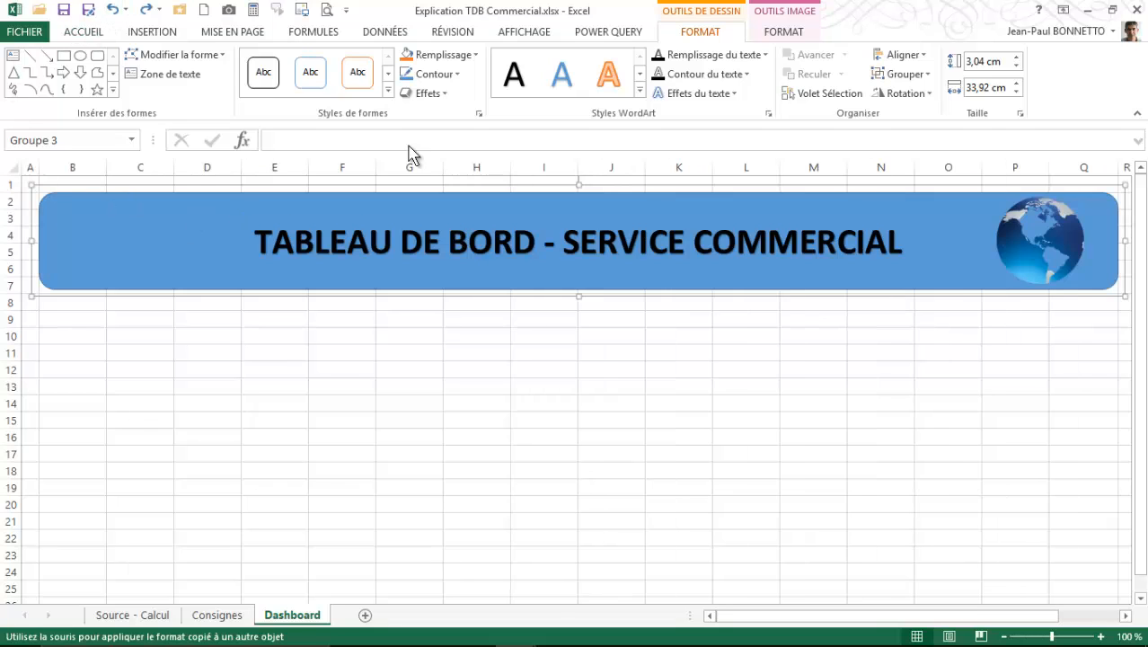
click(365, 338)
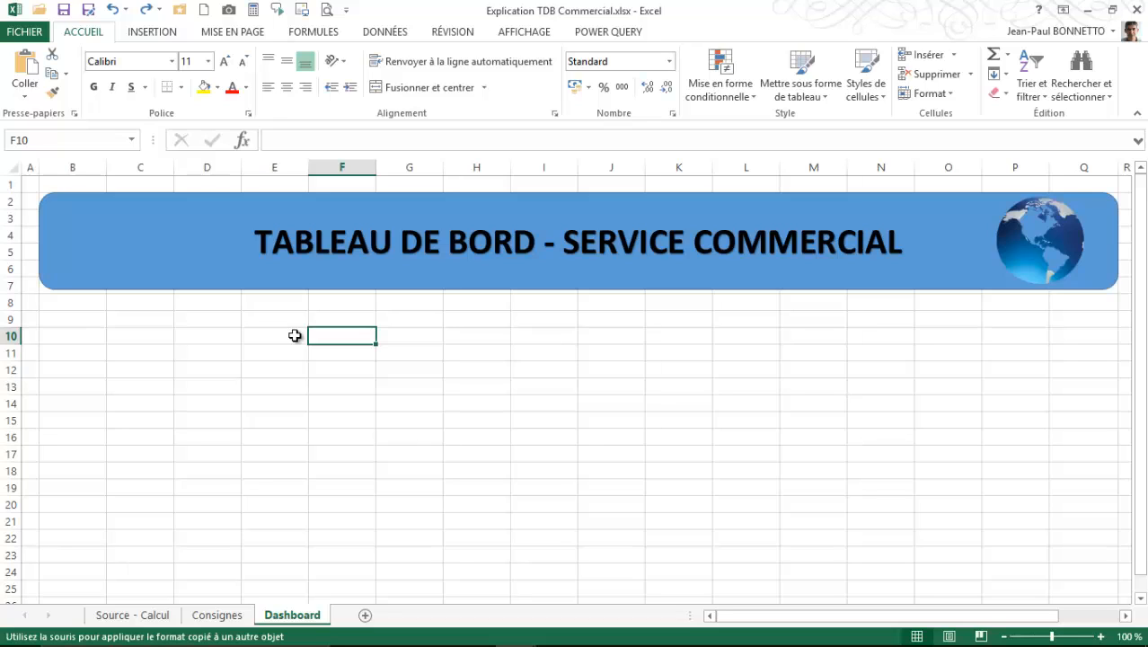
- Check the menu buttons in the Tableau Bord - Commercial workbook and return to the Explication TDB Commercial workbook
click(140, 303)
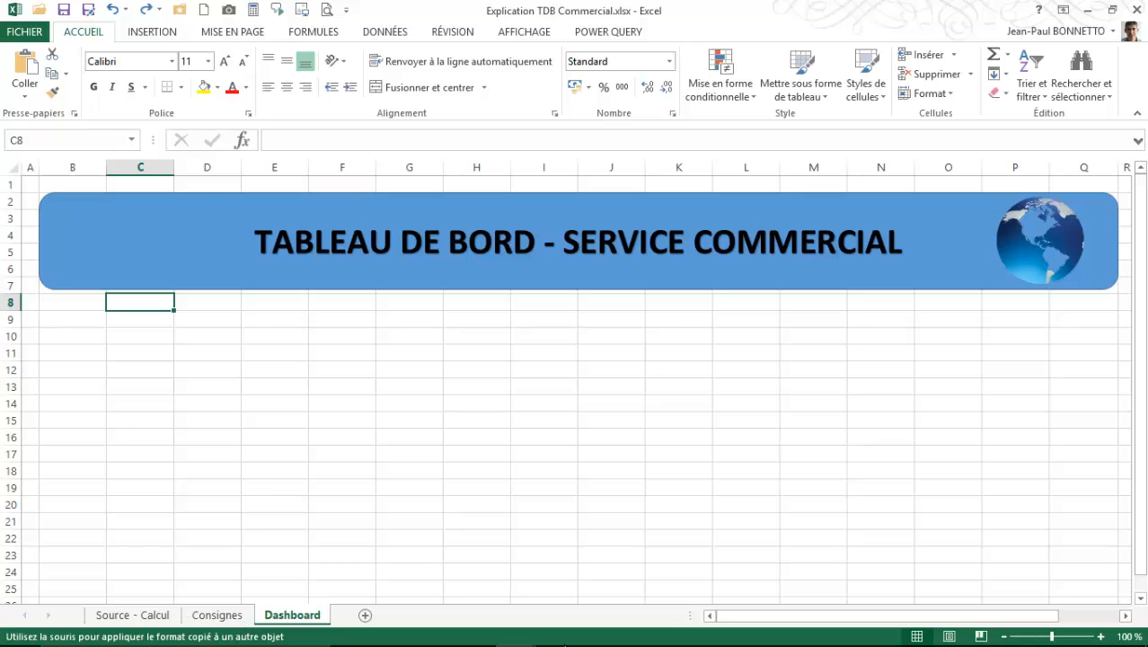
mouse_move(601, 644)
mouse_move(517, 633)
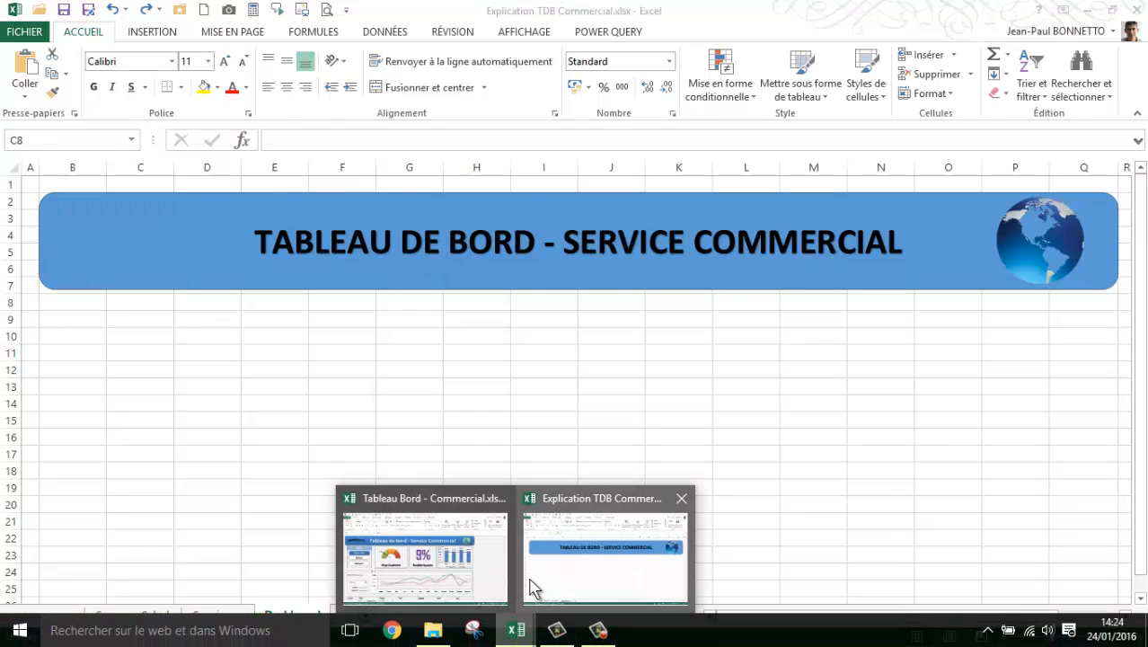
click(422, 552)
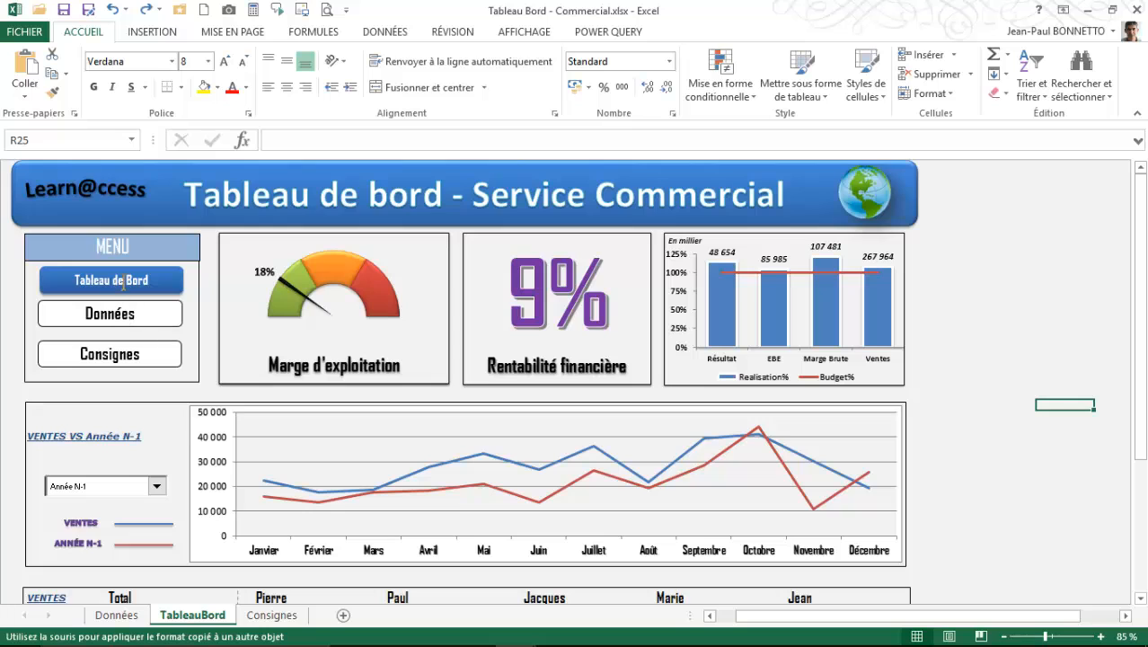
mouse_move(459, 645)
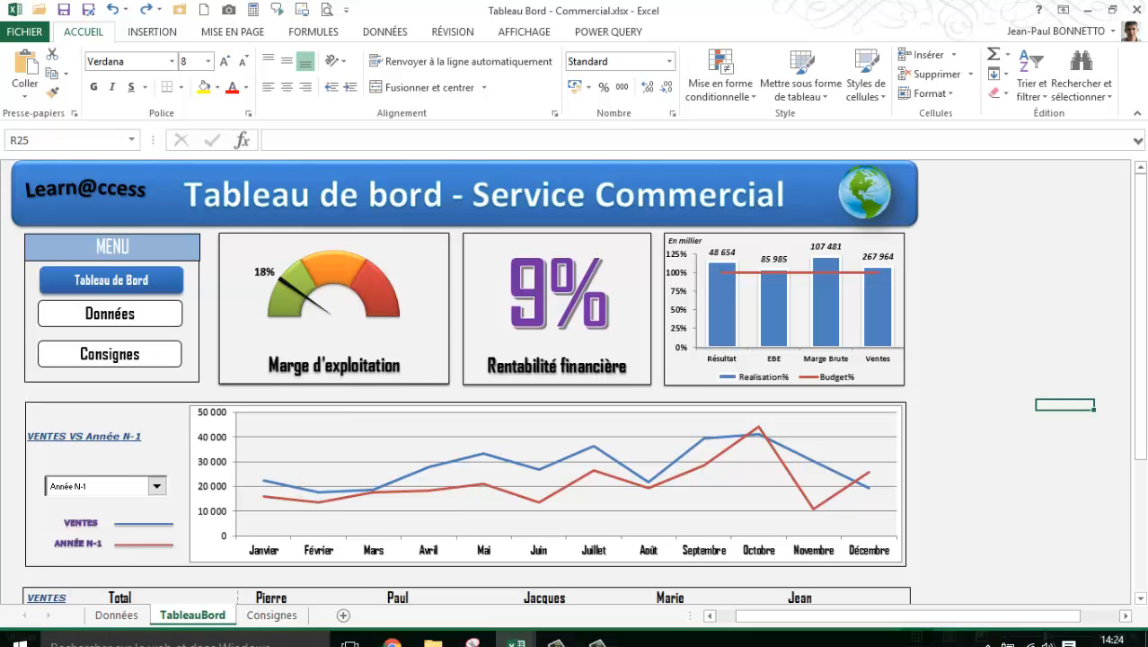
click(520, 632)
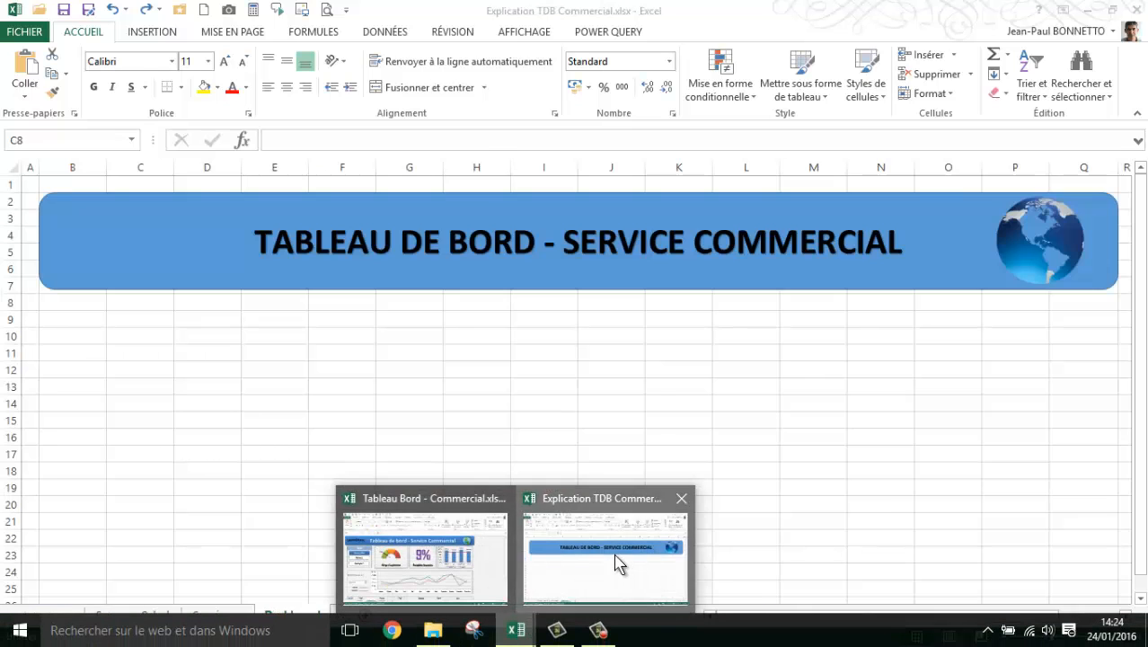
click(620, 558)
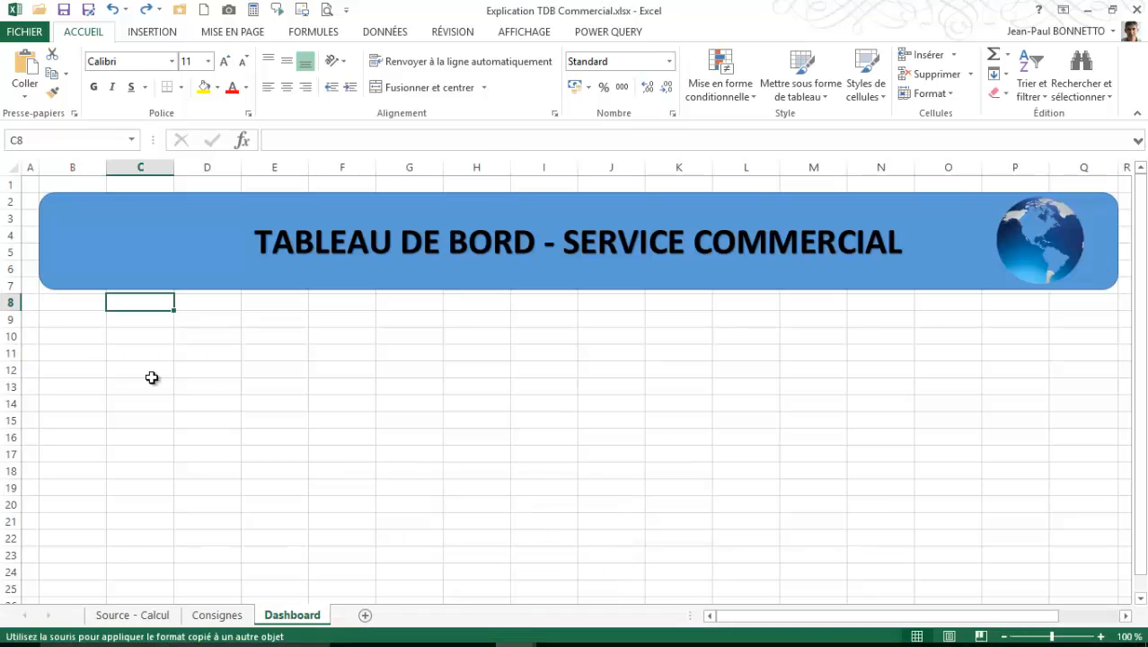
- Draw a rounded rectangle about 1.14 cm high by 3.6 cm wide below the banner's left end, with the darker blue gradient shape style
click(151, 373)
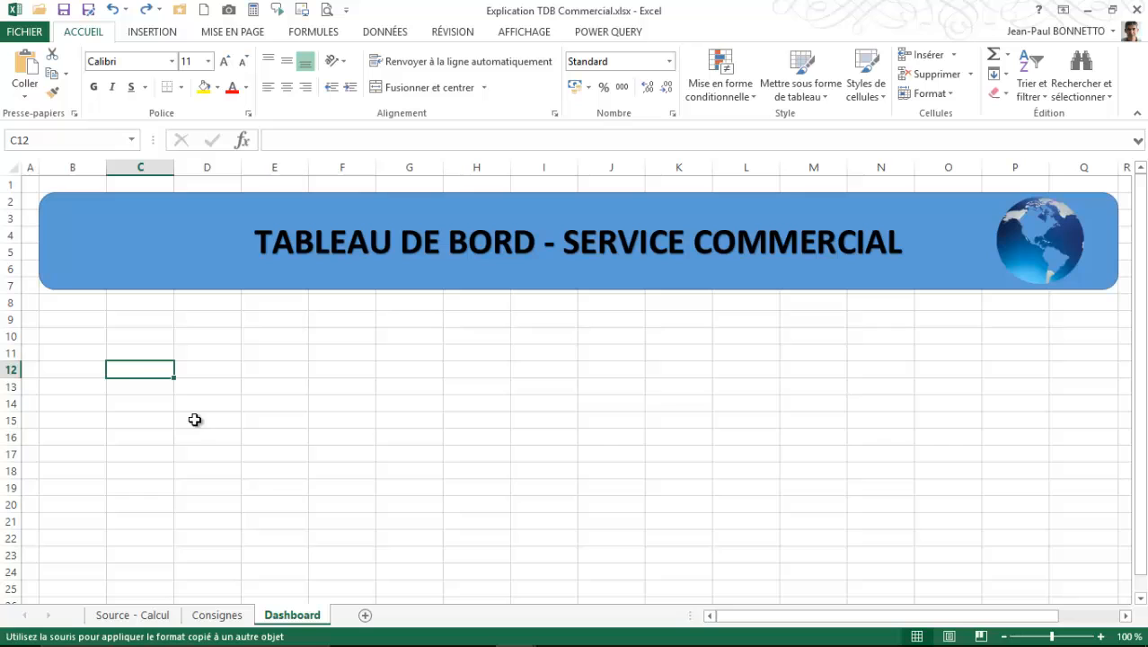
click(164, 33)
click(217, 90)
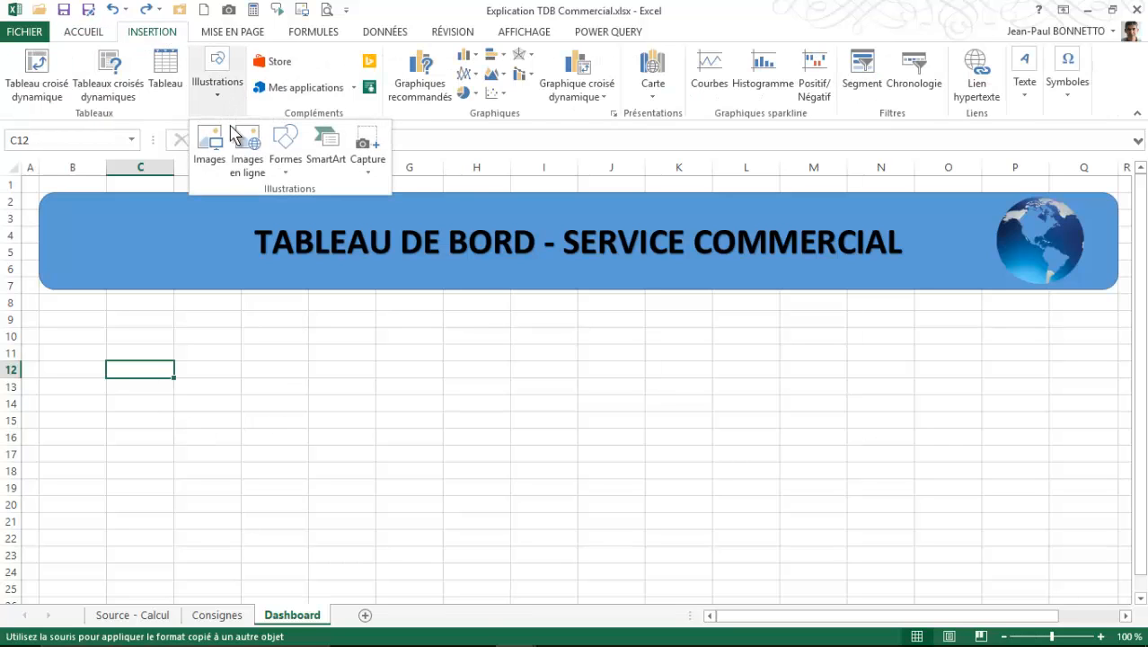
click(284, 144)
click(361, 208)
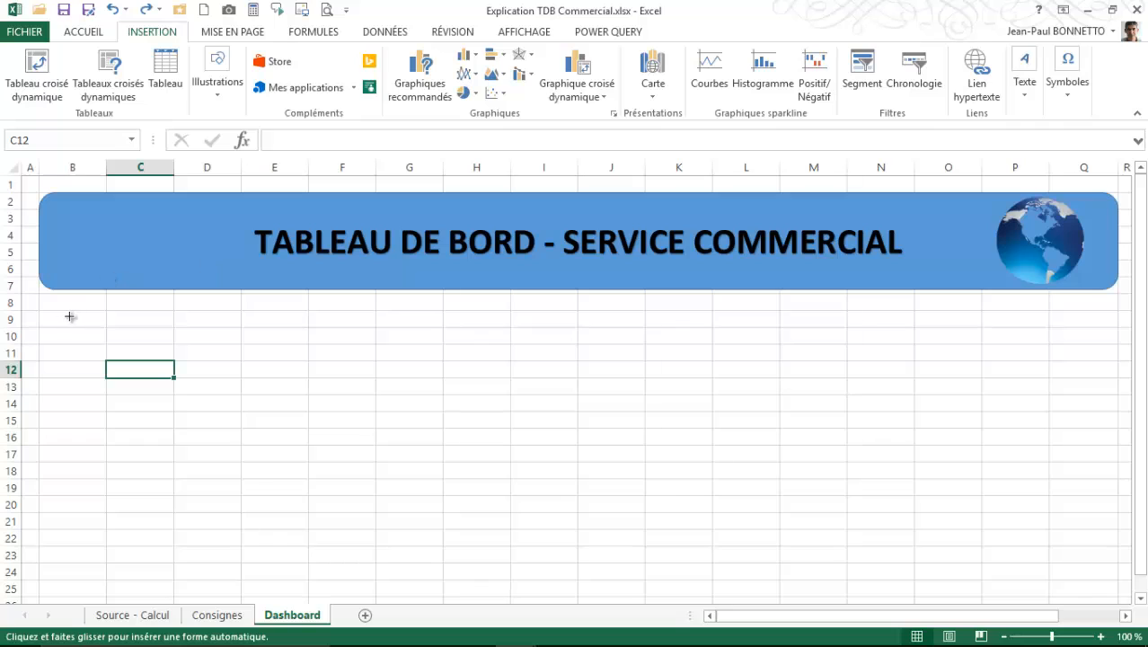
drag(68, 317, 153, 350)
click(388, 90)
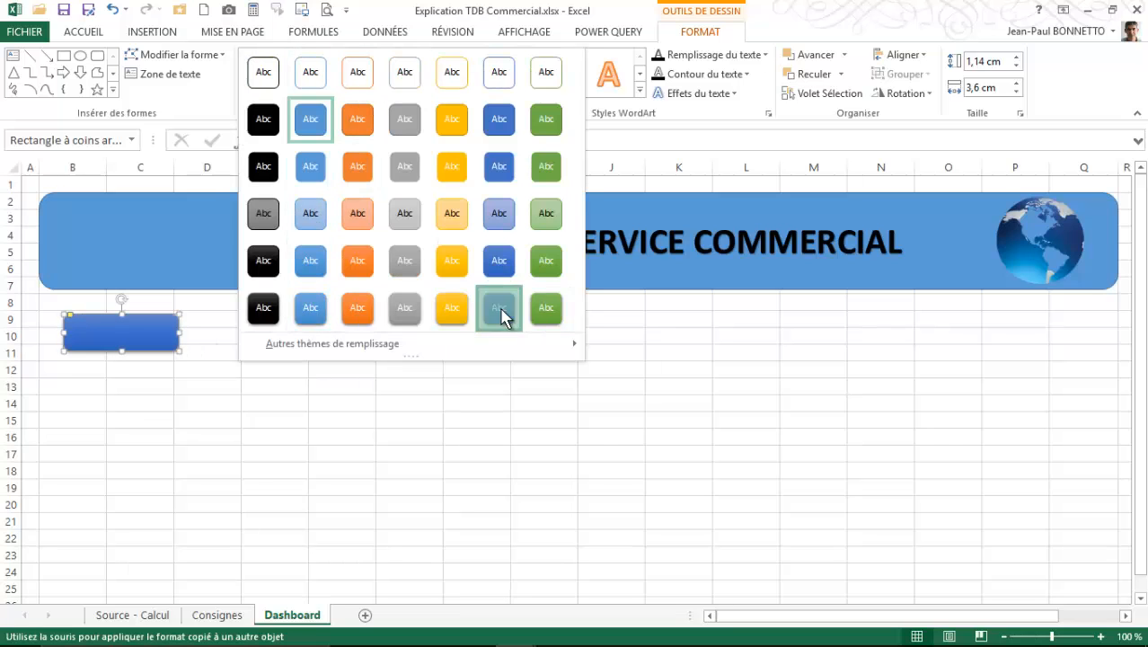
click(500, 311)
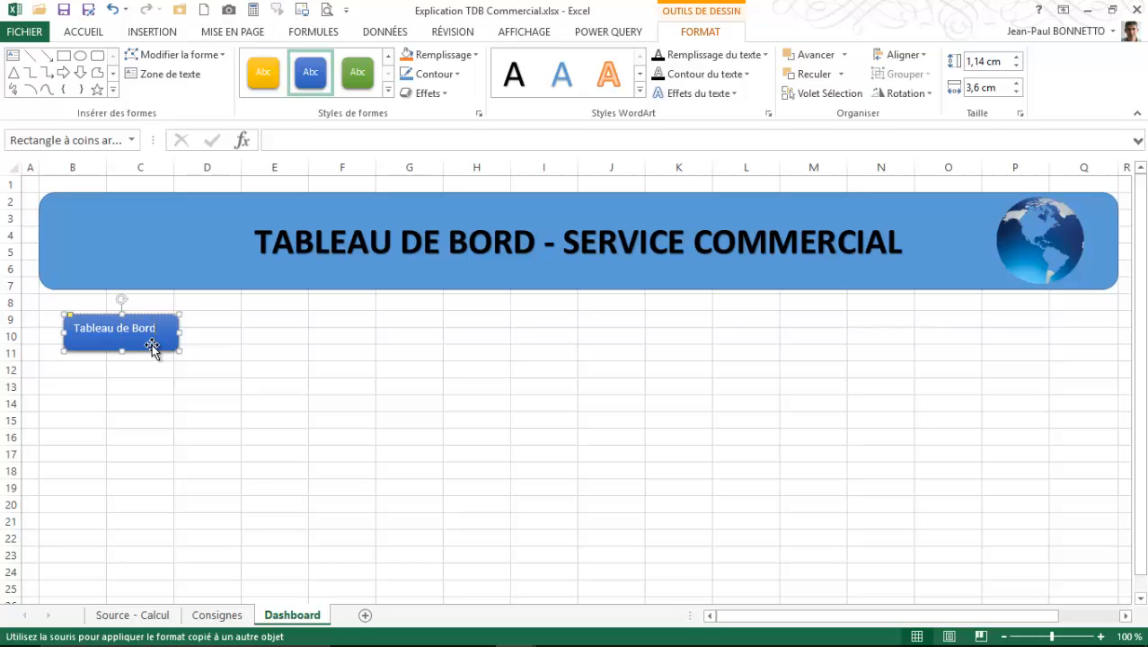
- Label the rounded button Tableau de Bord in black bold WordArt text, centred horizontally and vertically
click(513, 74)
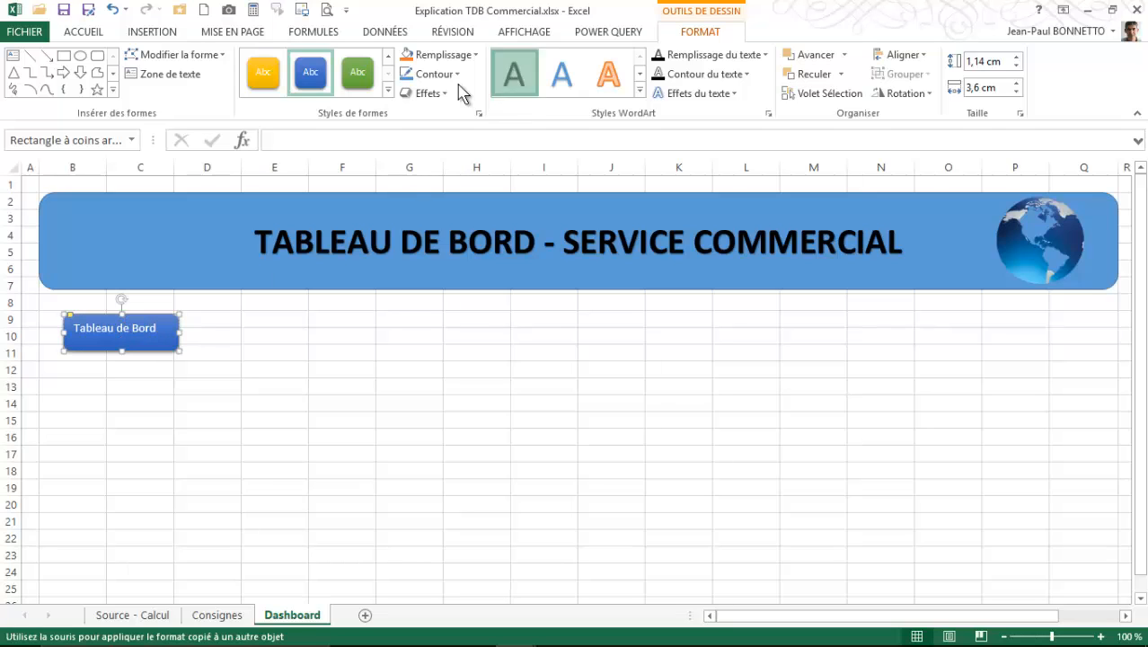
click(83, 32)
click(287, 87)
click(286, 60)
click(93, 88)
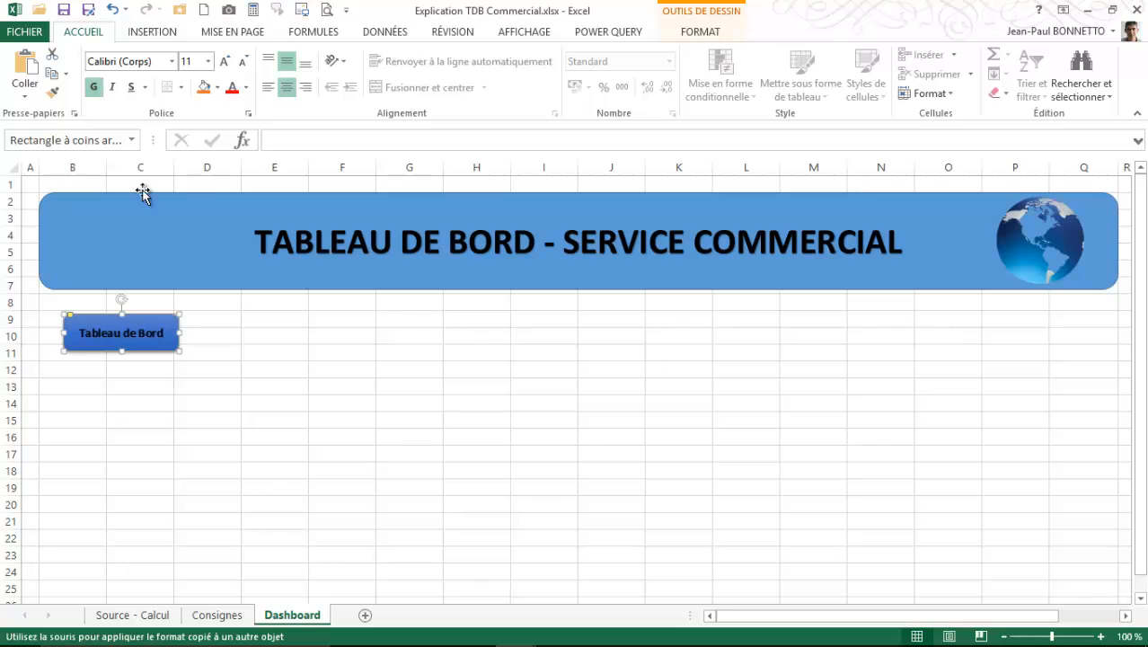
- Duplicate the Tableau de Bord button twice, stacking the copies beneath the original
drag(156, 354, 159, 403)
click(155, 349)
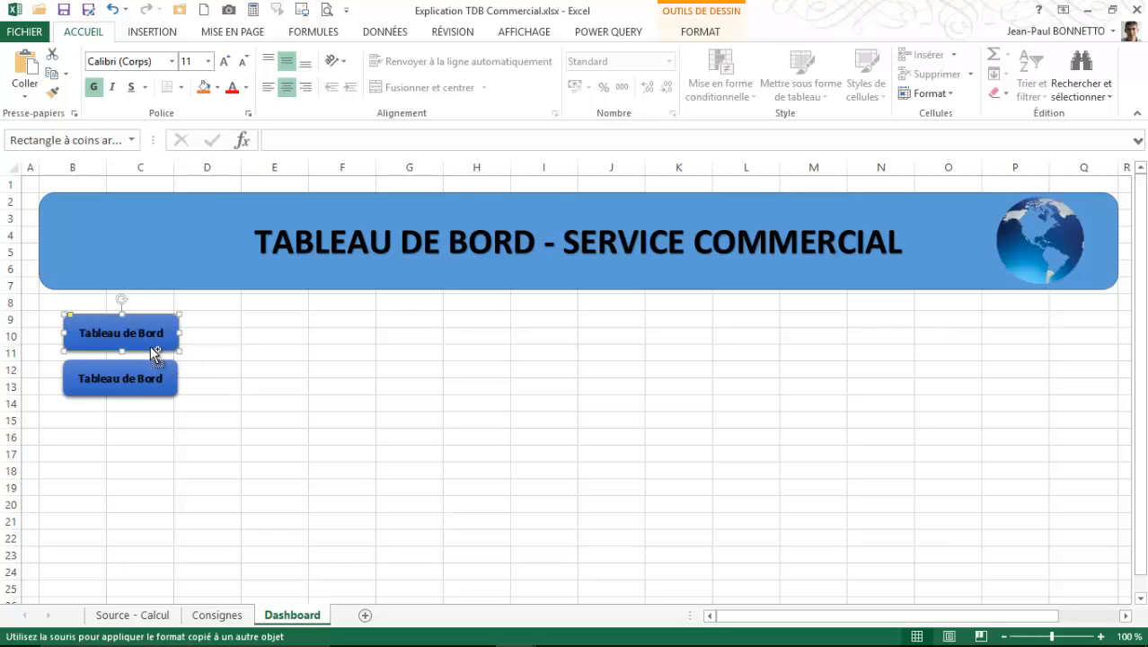
drag(152, 347, 146, 442)
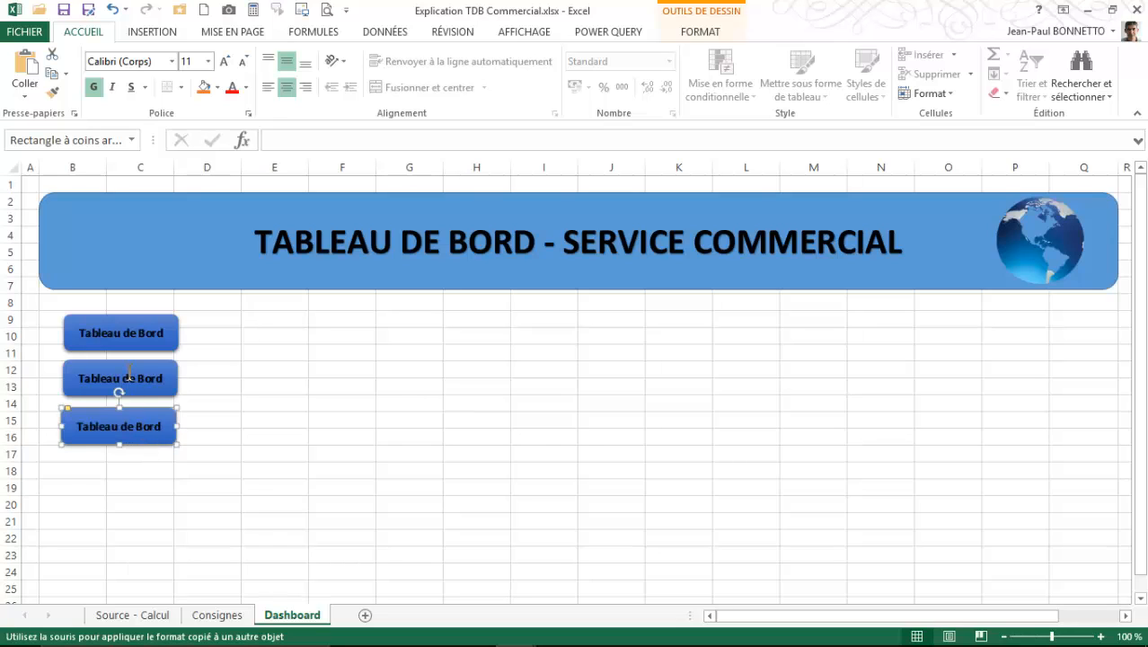
- Relabel the second button Consignes and the third button Sources
click(118, 378)
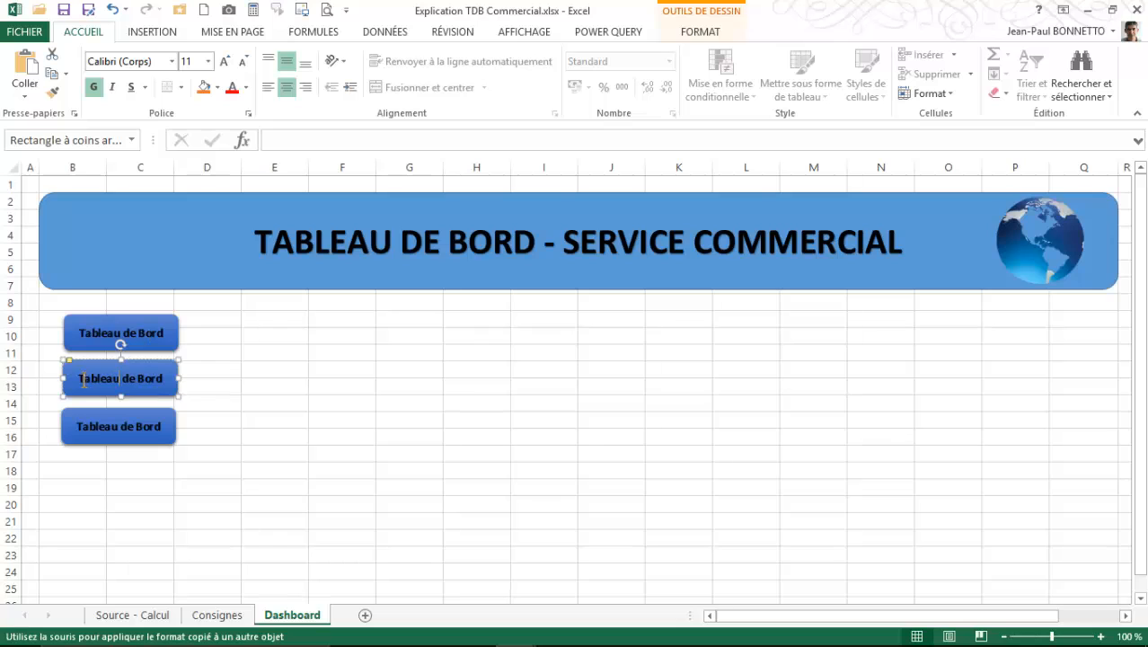
drag(80, 378, 178, 376)
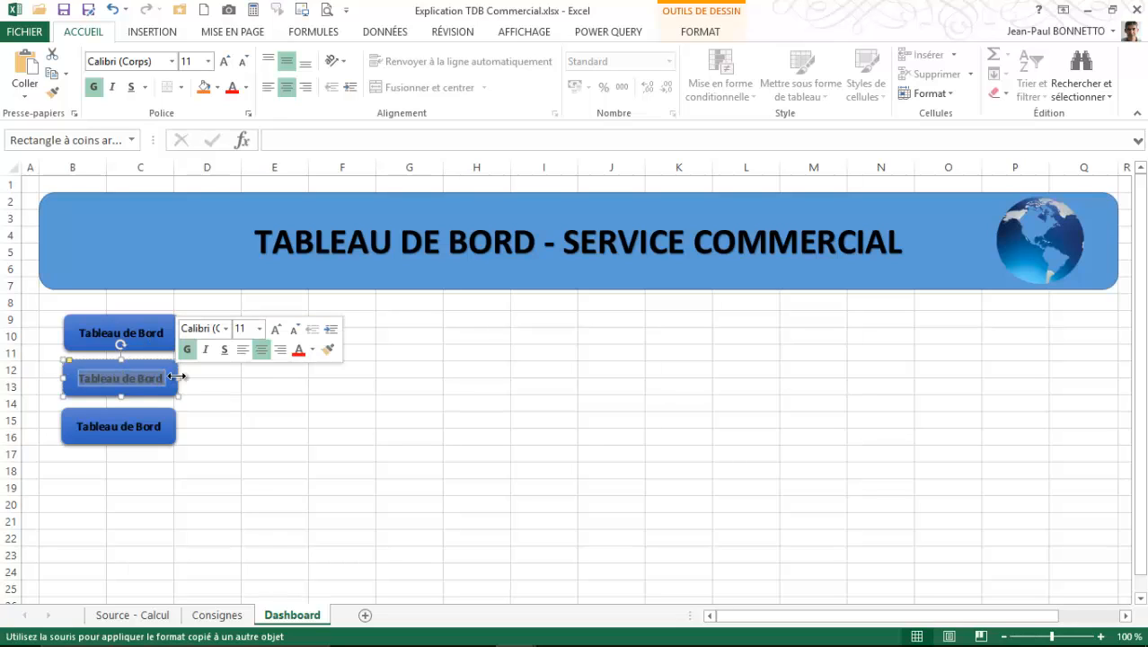
text(Cons)
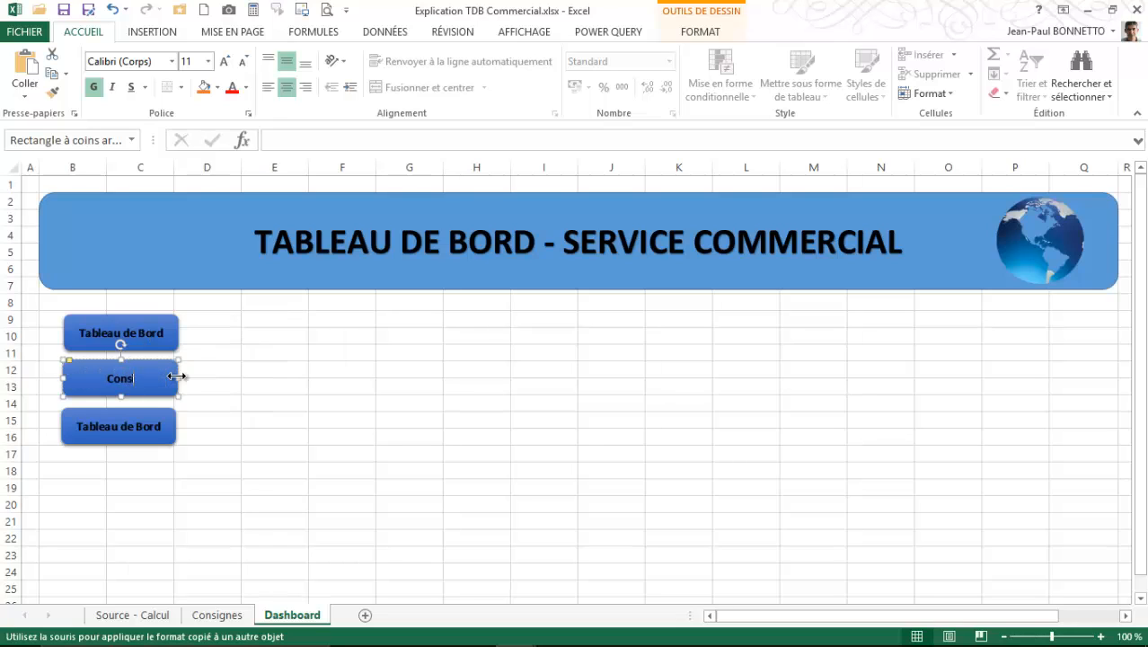
text(ignes)
click(130, 434)
drag(77, 429, 192, 425)
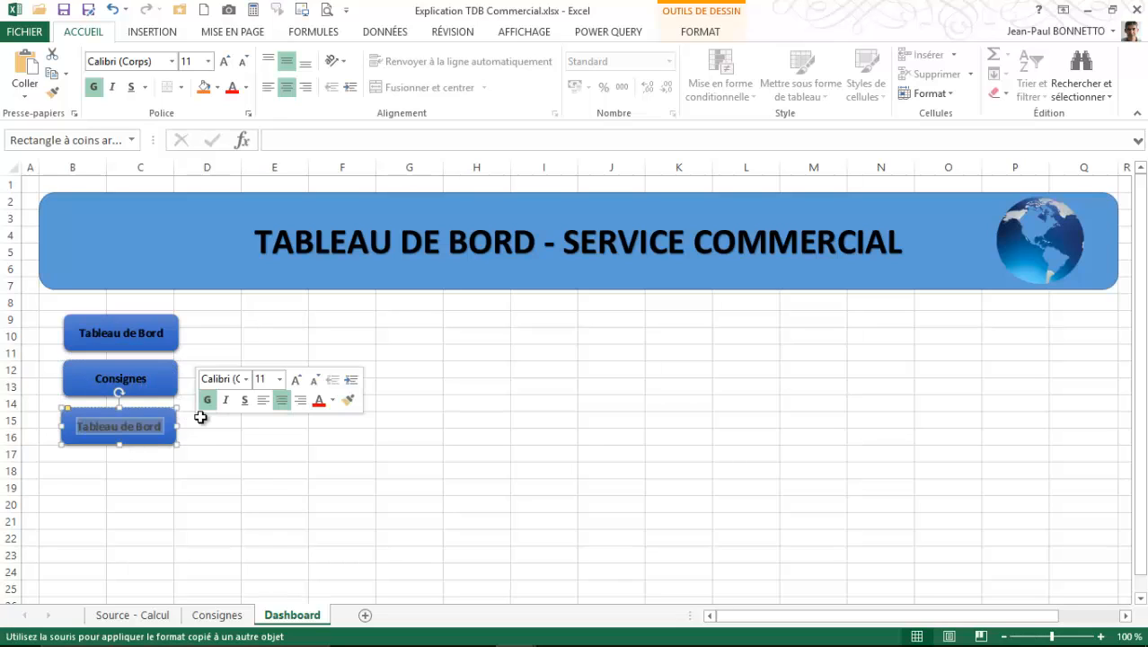
text(Sources)
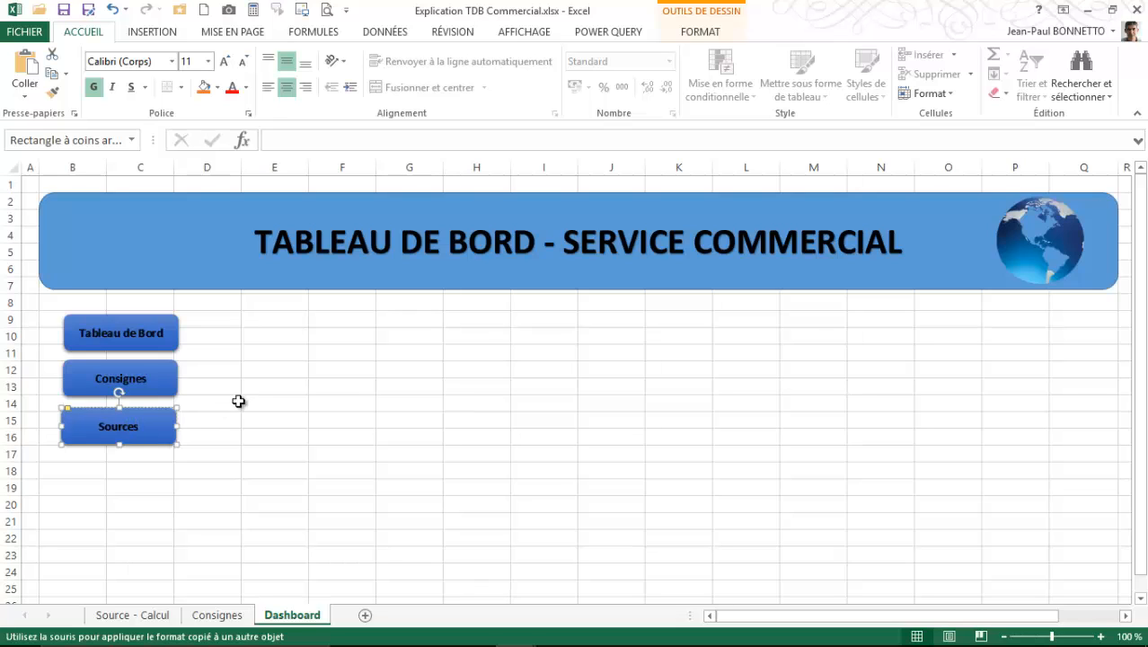
click(231, 401)
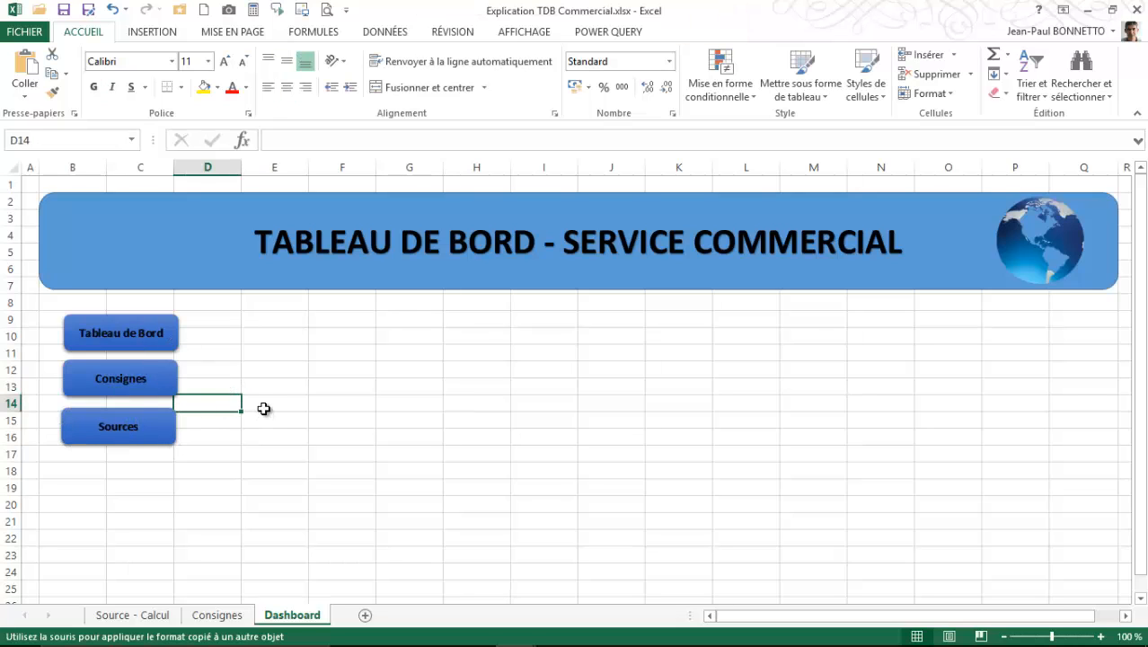
click(268, 374)
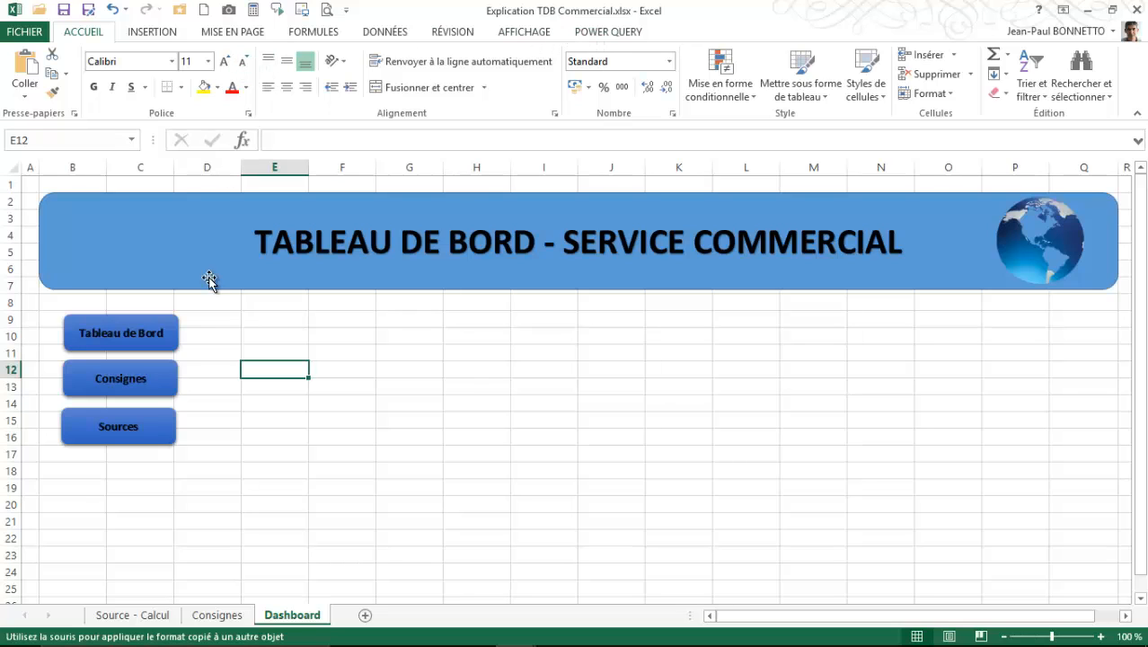
- Add a hyperlink from the Tableau de Bord button to cell A1 of the Dashboard sheet in this document
click(151, 321)
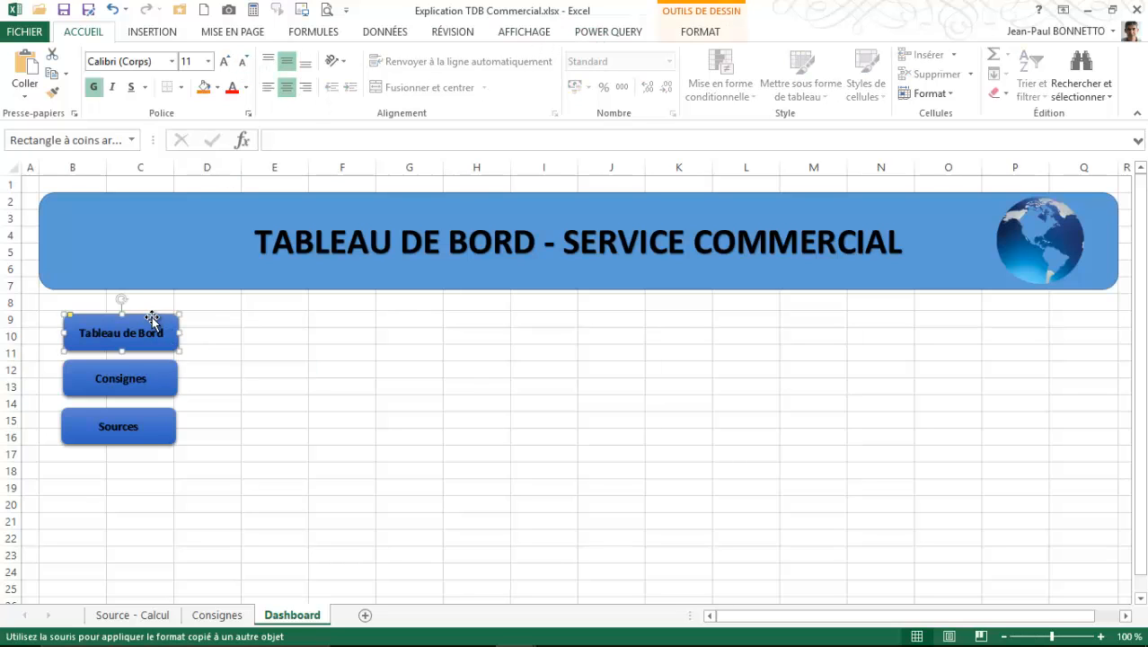
right_click(153, 319)
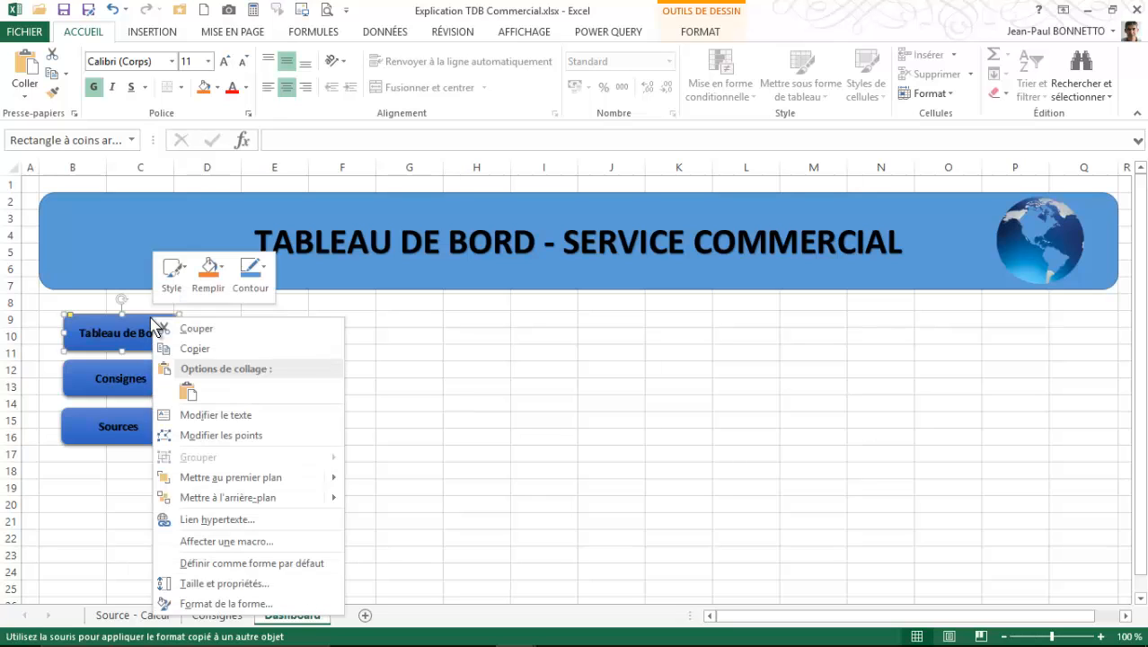
mouse_move(238, 499)
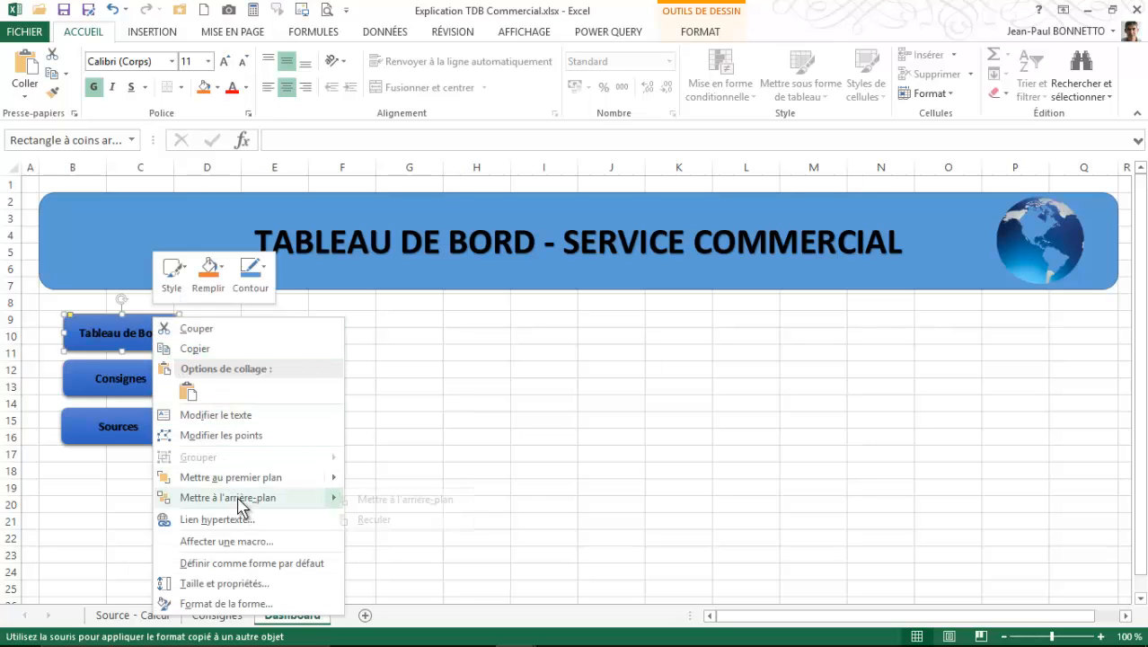
click(223, 519)
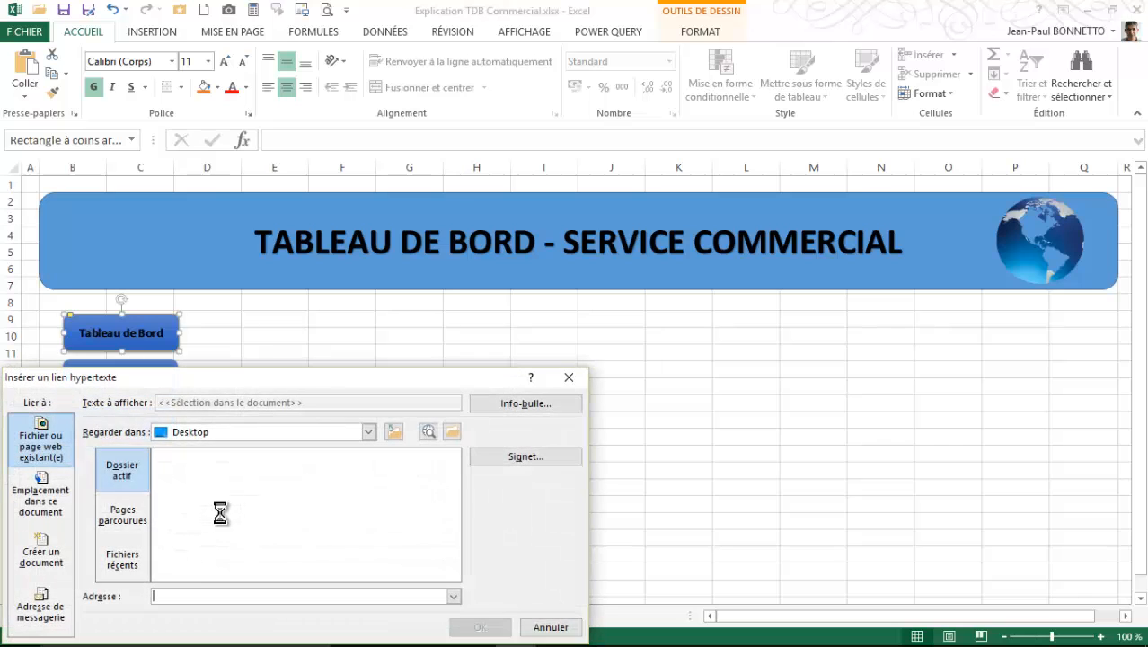
click(65, 510)
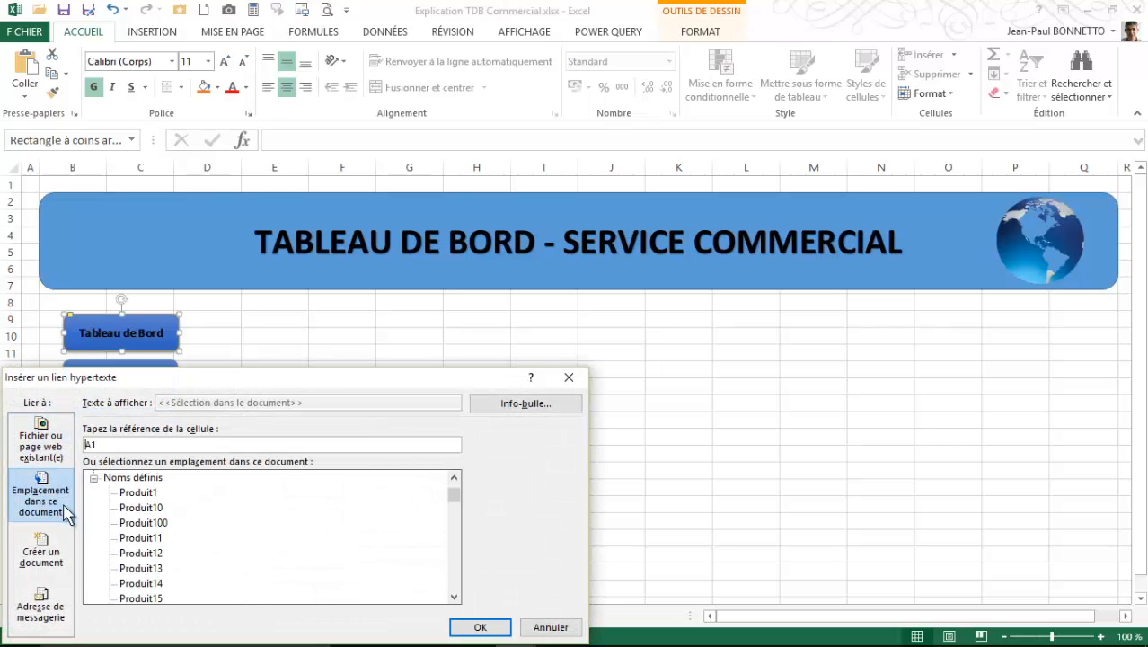
click(457, 476)
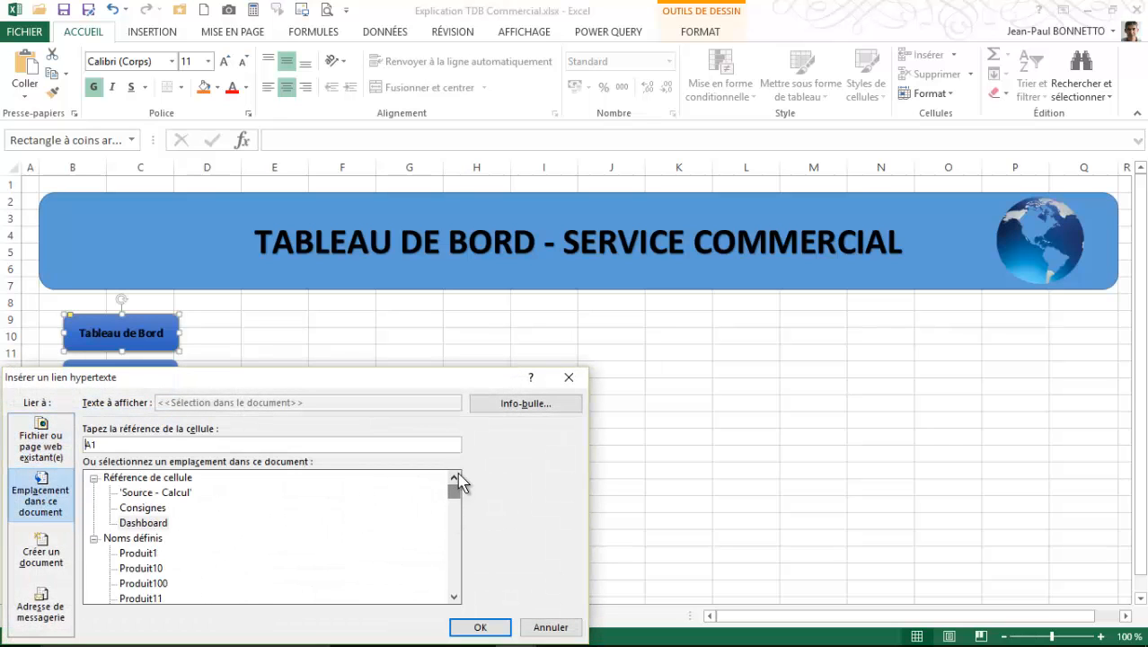
click(161, 523)
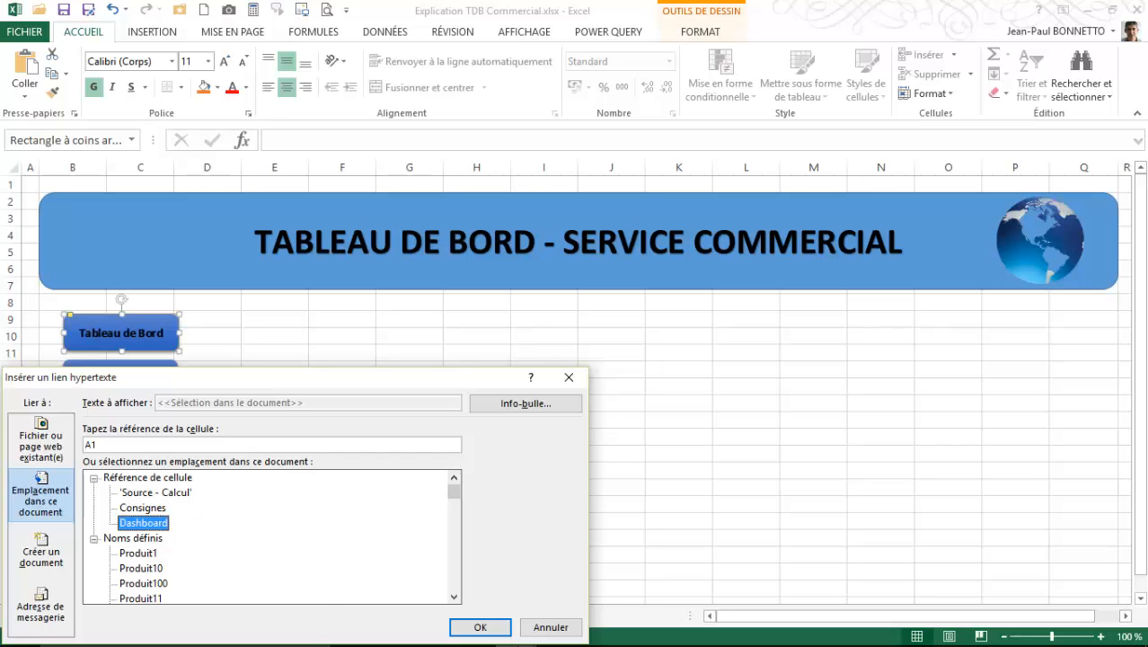
click(480, 627)
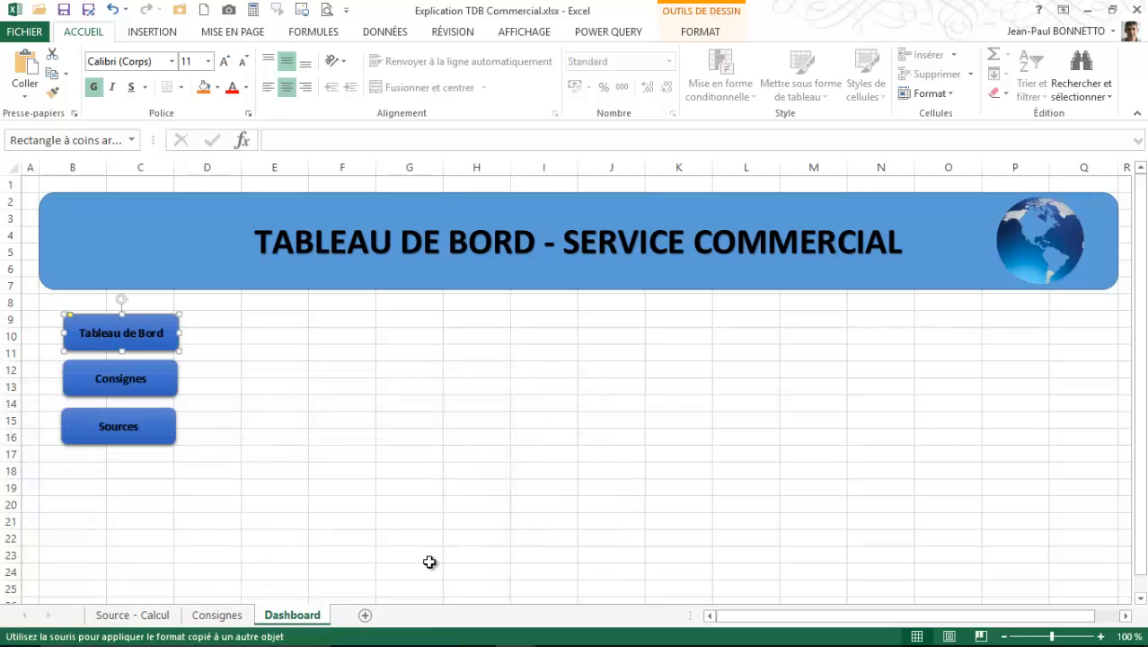
right_click(152, 382)
click(132, 323)
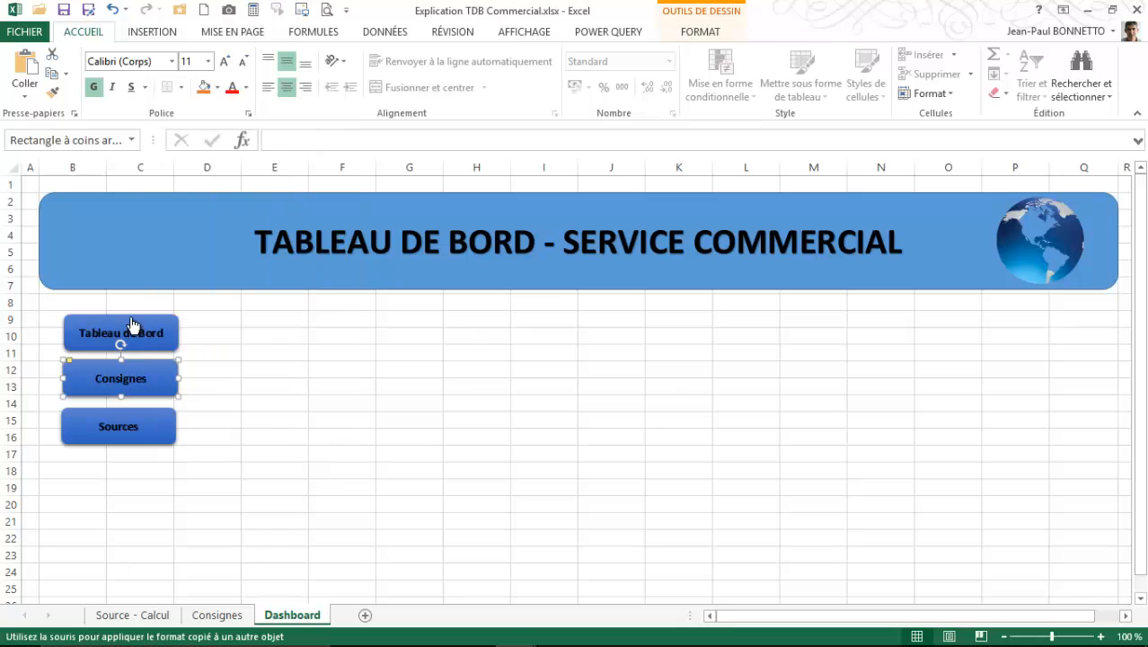
click(311, 357)
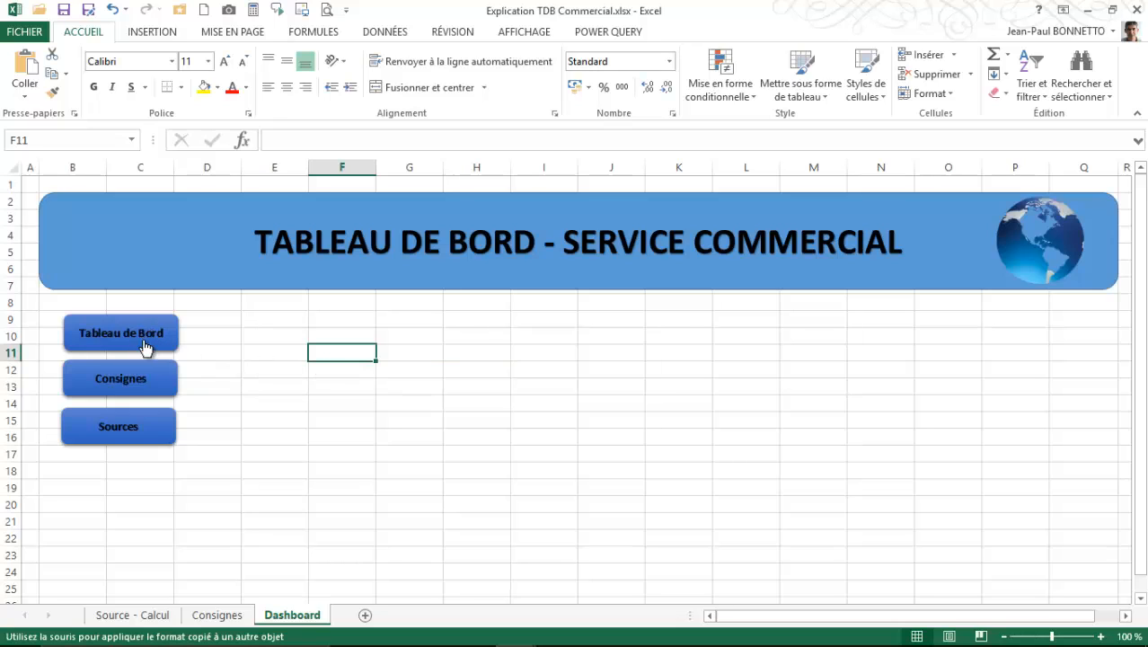
- Add the tooltip text "Accès au Tableau de Bord" to the Tableau de Bord button's hyperlink
right_click(142, 328)
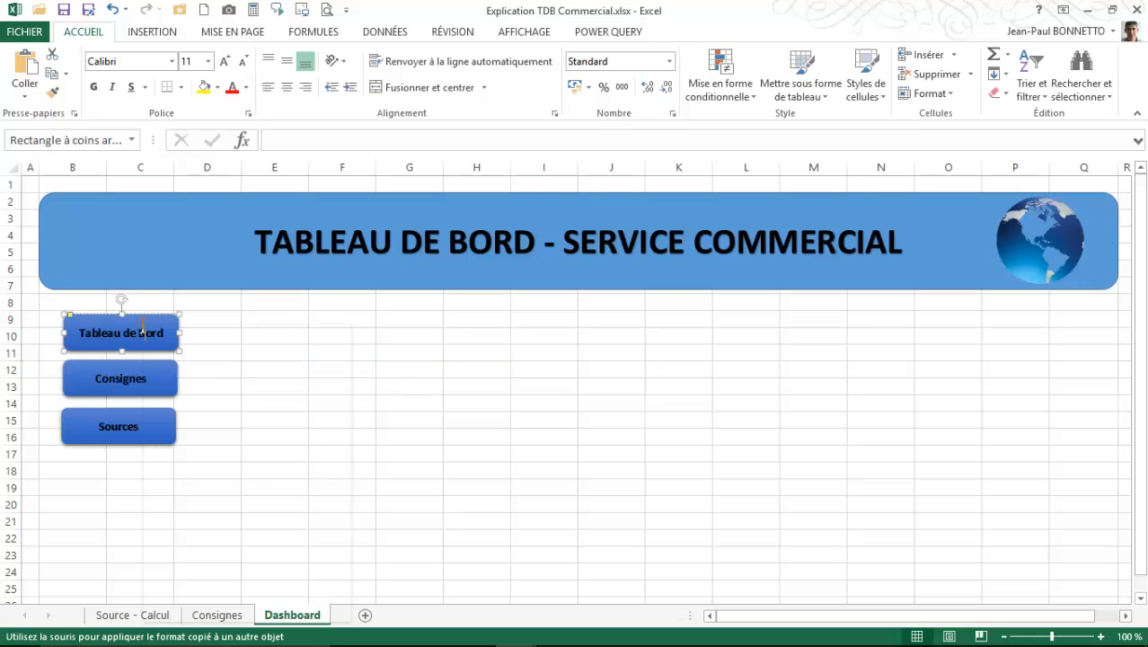
click(217, 506)
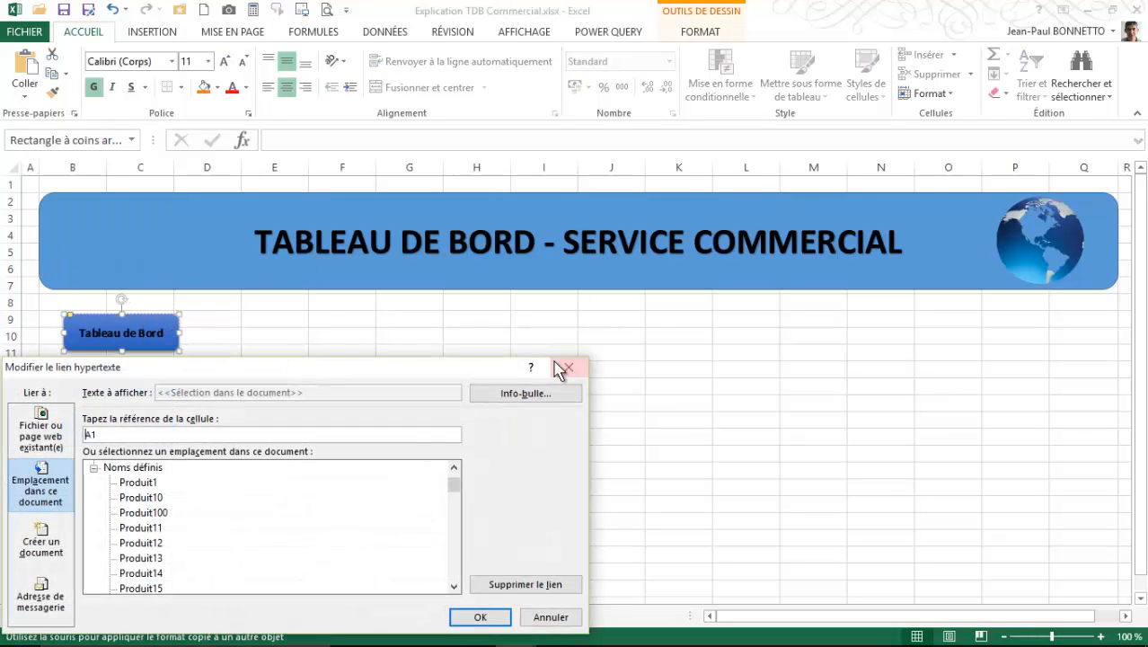
click(525, 393)
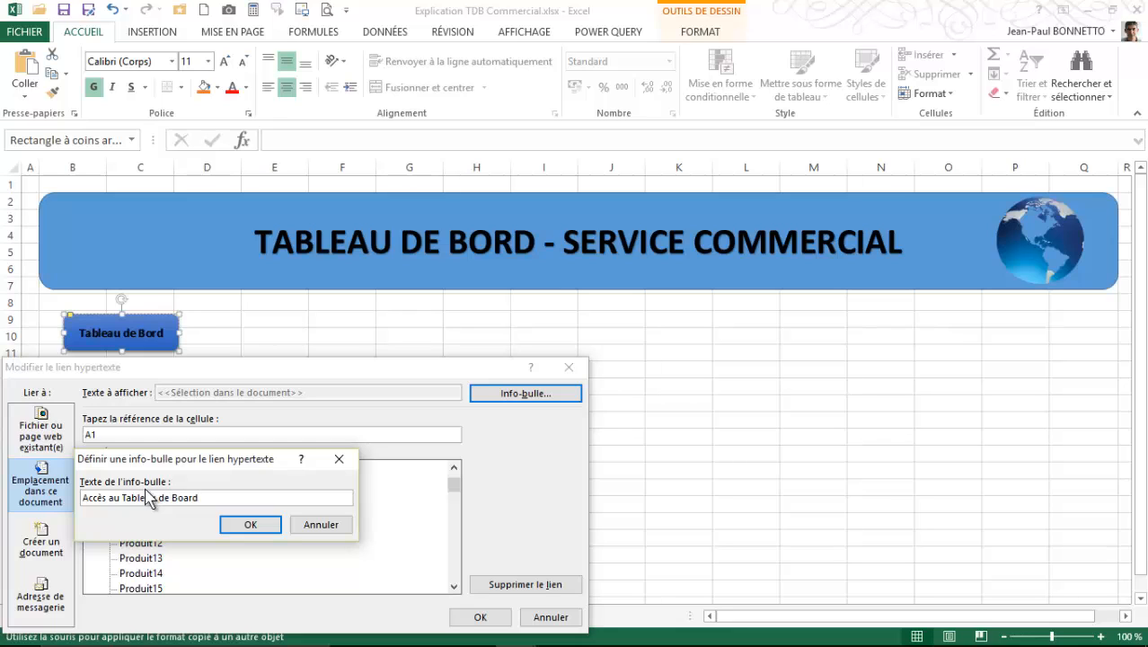
text(rd)
click(248, 528)
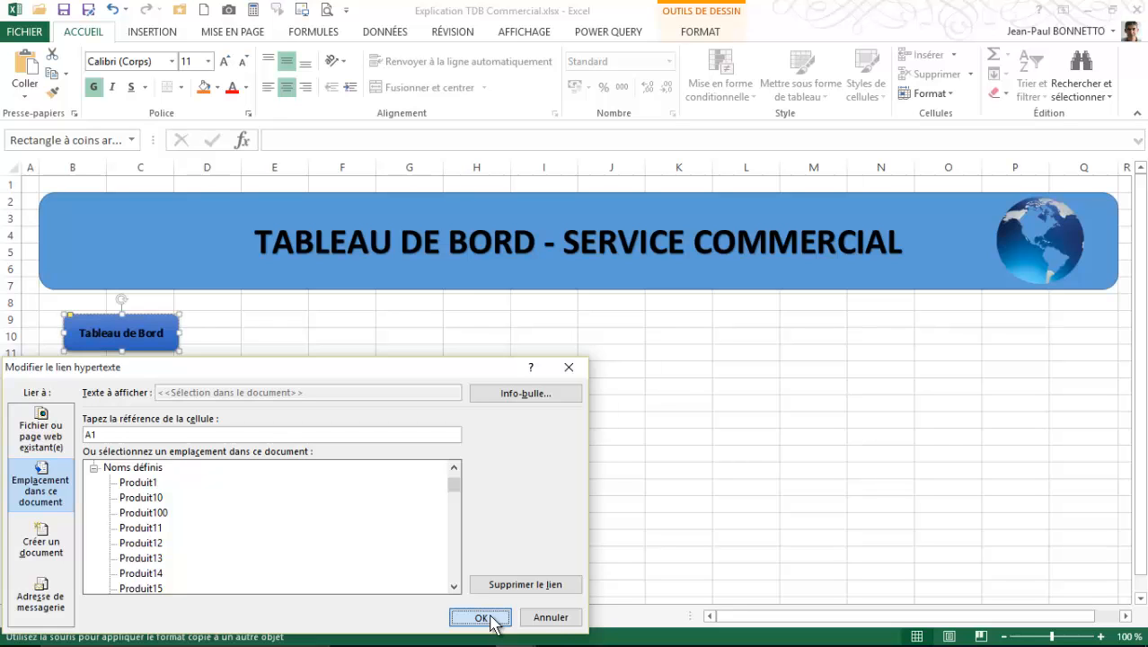
click(481, 618)
- Set the Sources button's hyperlink target to cell A1 of the 'Source - Calcul' sheet in this document
right_click(162, 431)
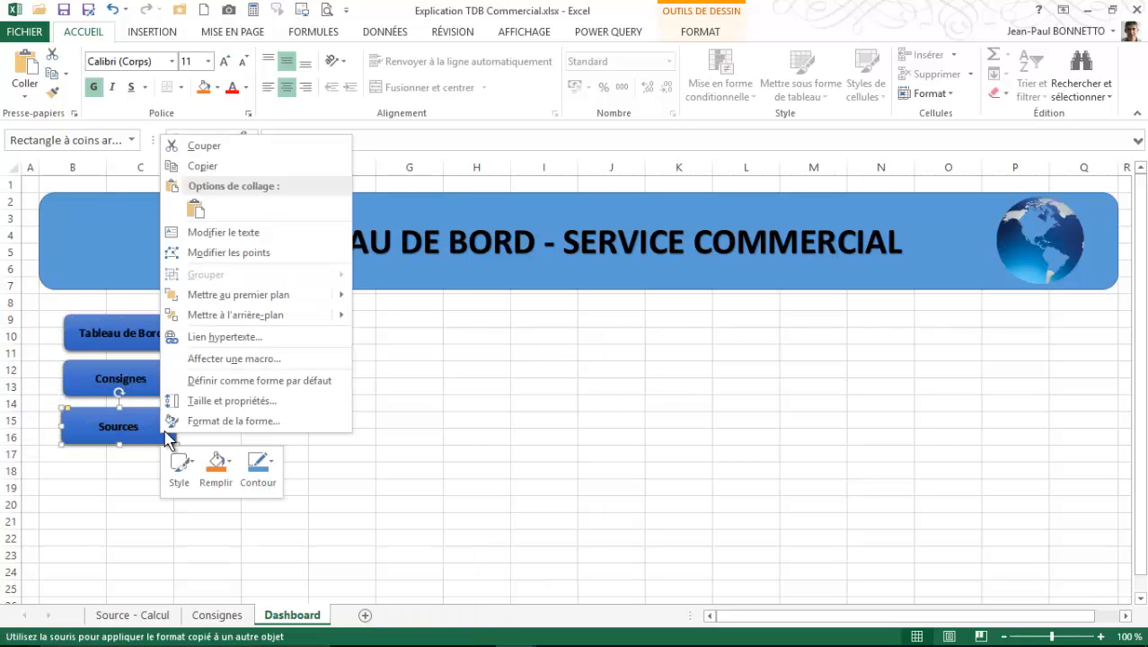
click(219, 337)
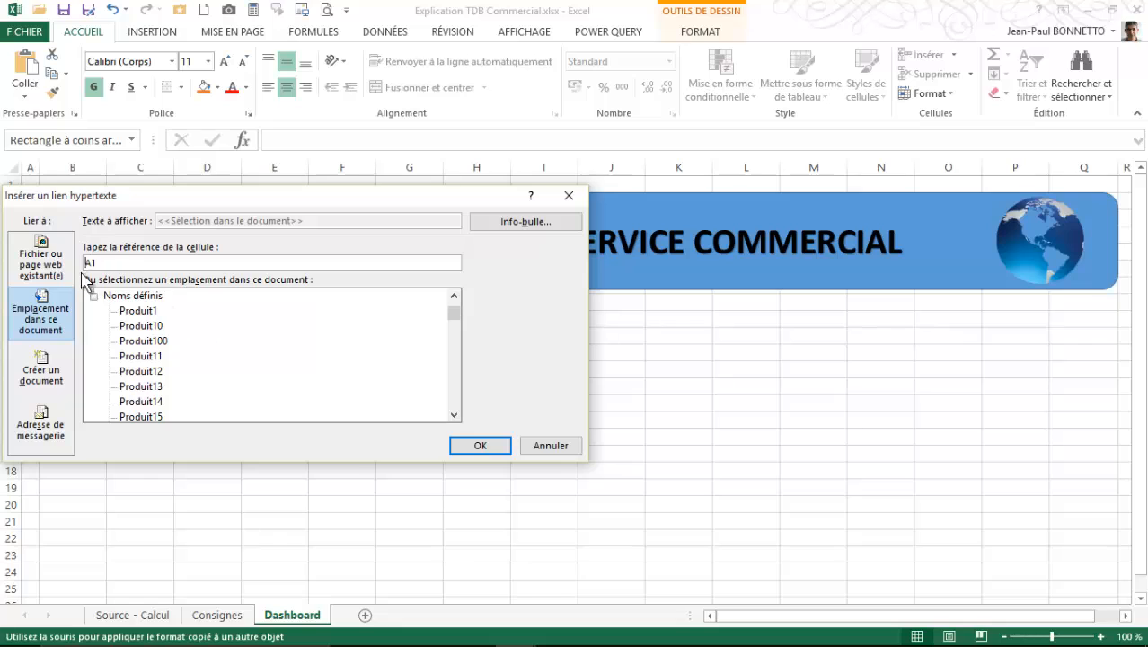
click(455, 296)
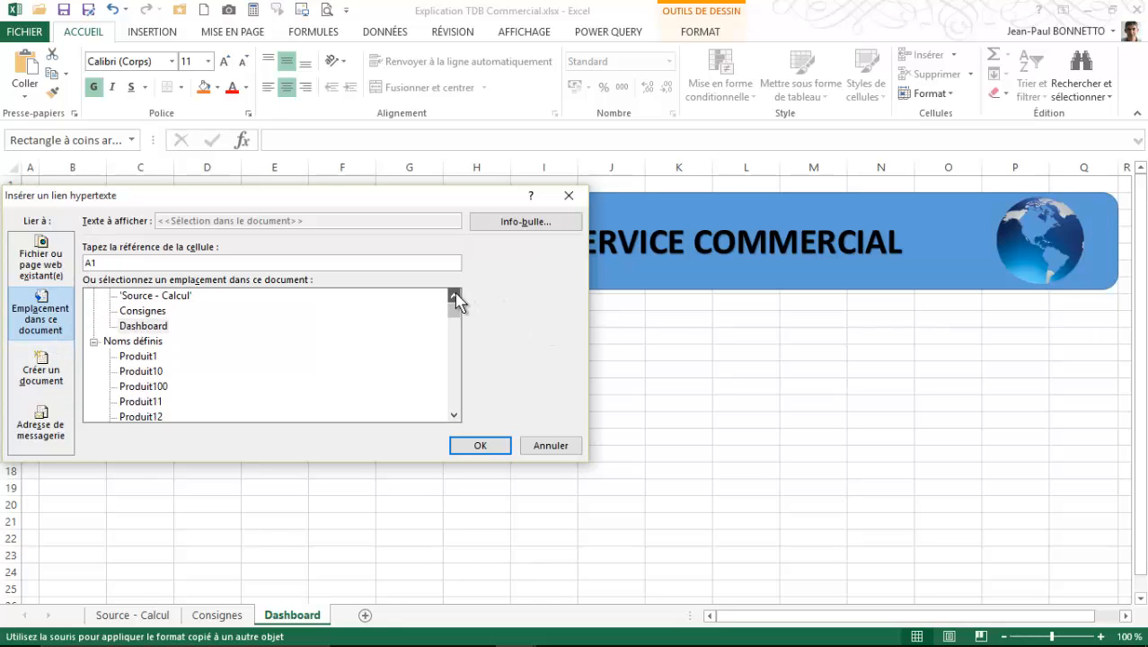
click(455, 296)
click(148, 311)
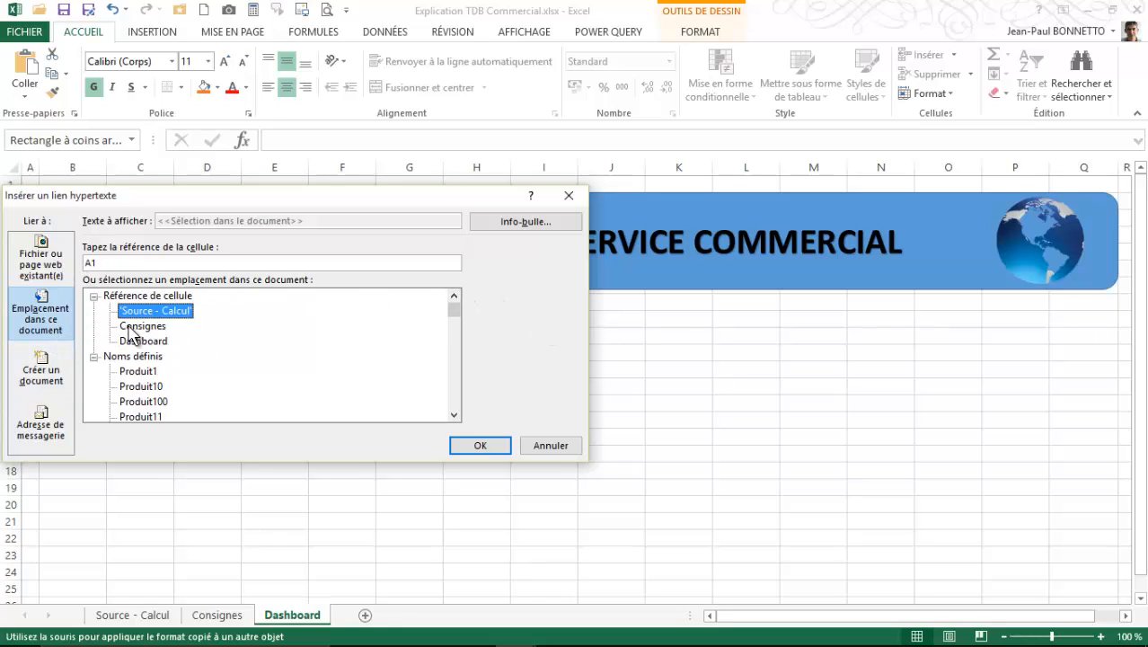
- Give the Sources button's hyperlink a tooltip beginning "Accès aux" and apply the link
click(476, 224)
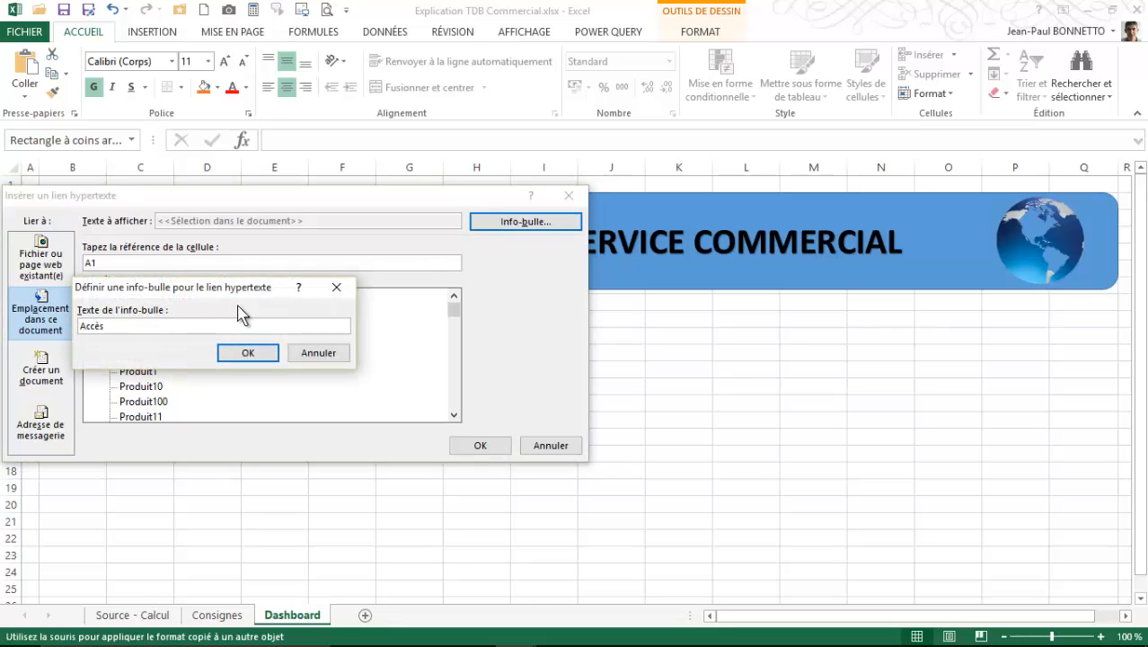
text(Accès aux datas)
click(263, 352)
click(479, 445)
click(344, 508)
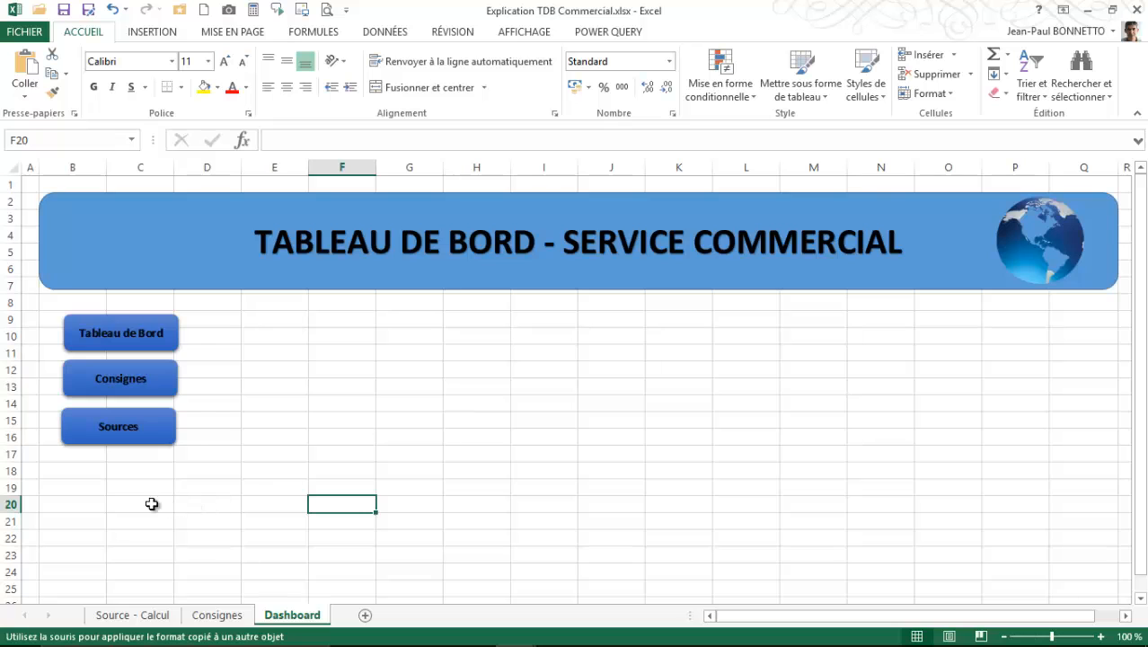
- Test the Sources and Consignes button links, returning to the Dashboard sheet after each one
click(133, 431)
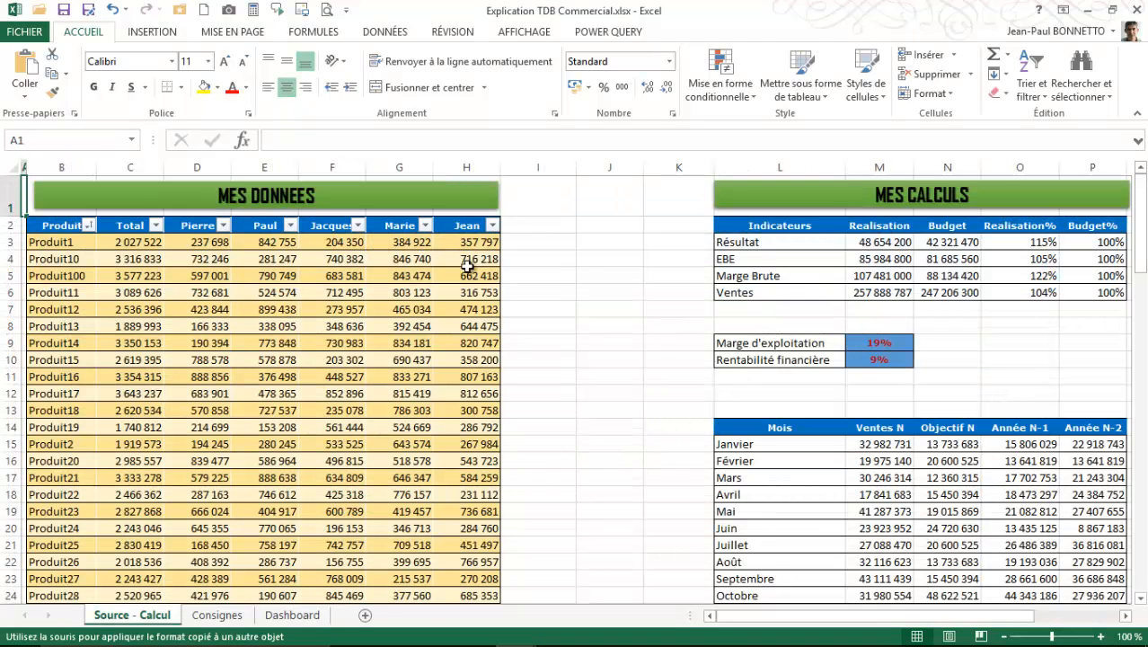
click(220, 618)
click(289, 618)
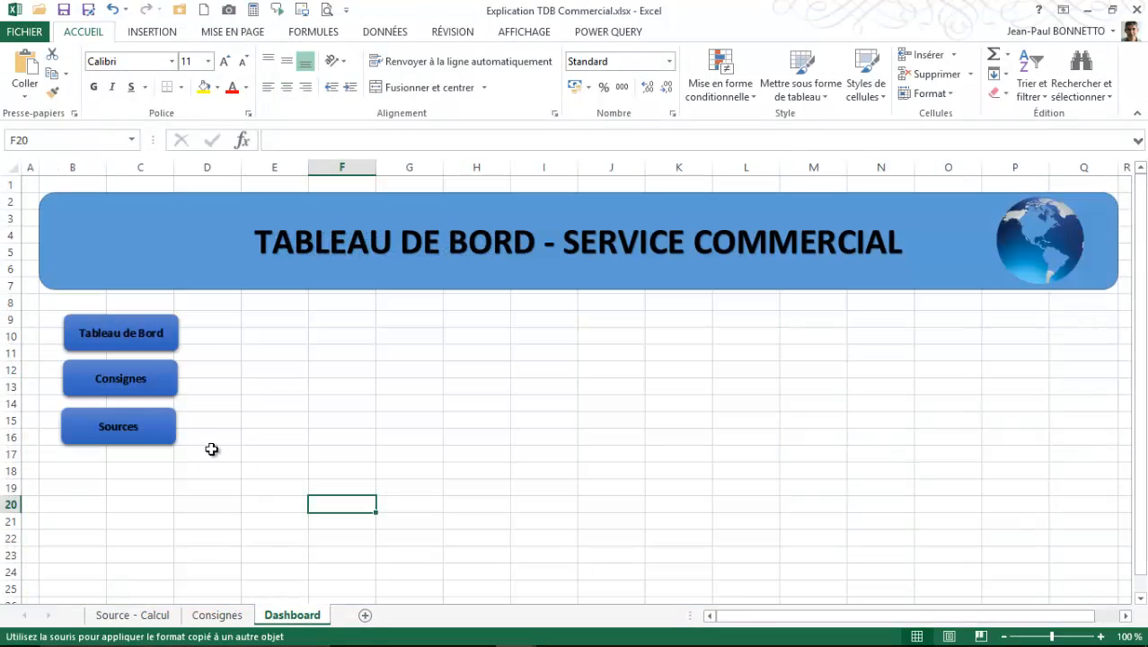
click(123, 383)
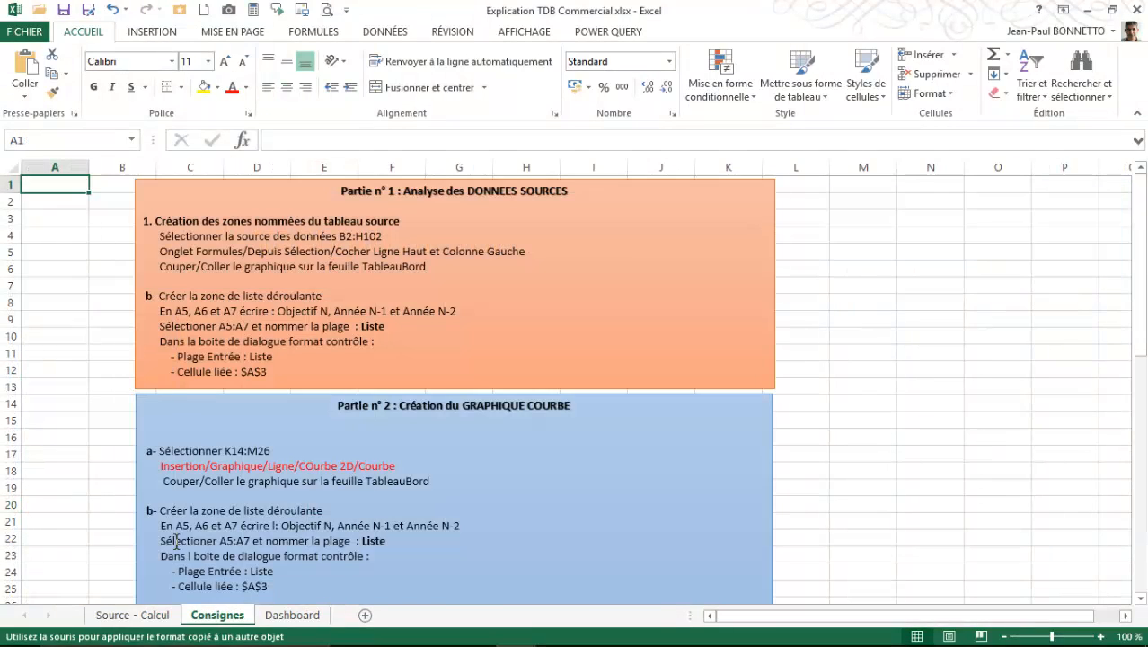
click(160, 616)
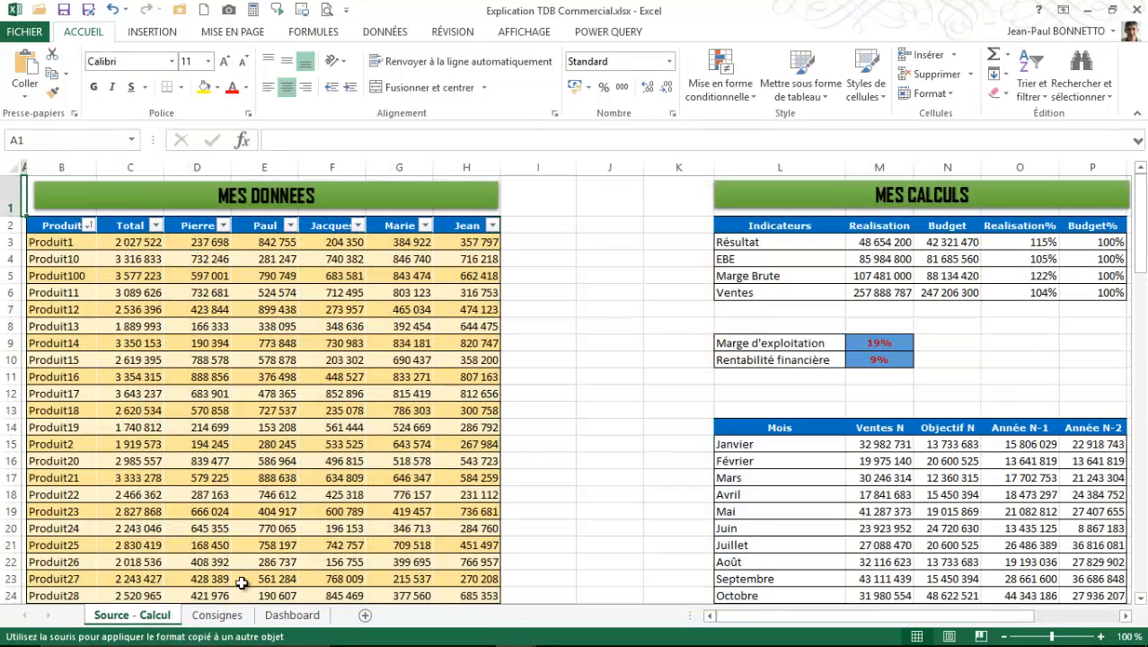
click(293, 617)
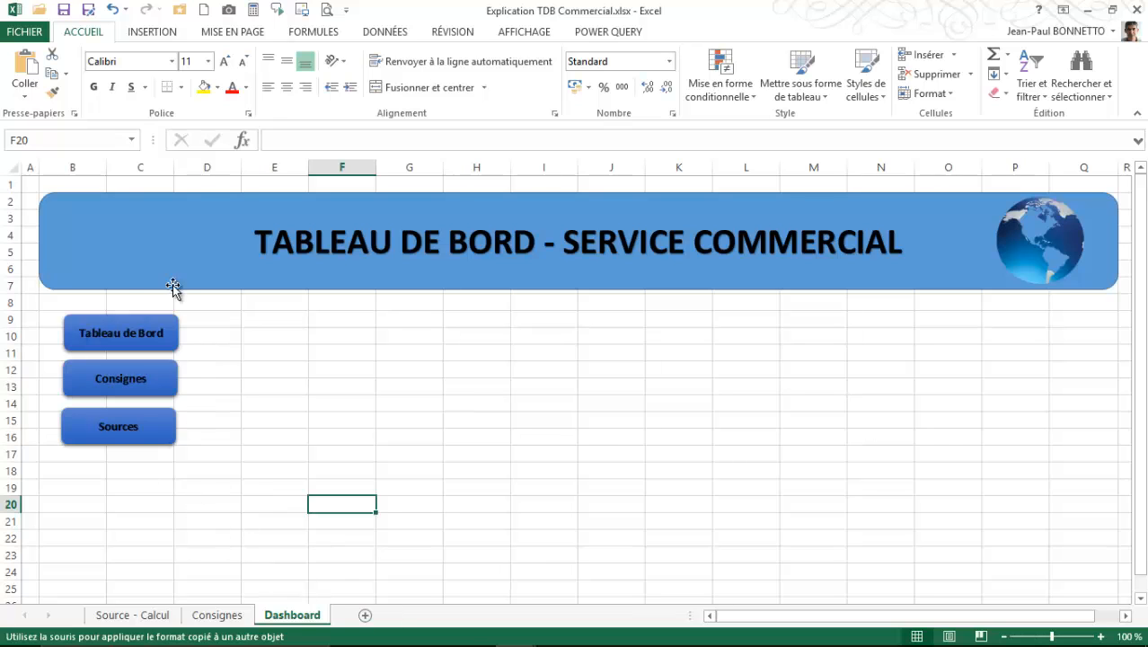
- Draw a rectangle about 4.95 cm high by 4.82 cm wide over the three menu buttons
click(157, 34)
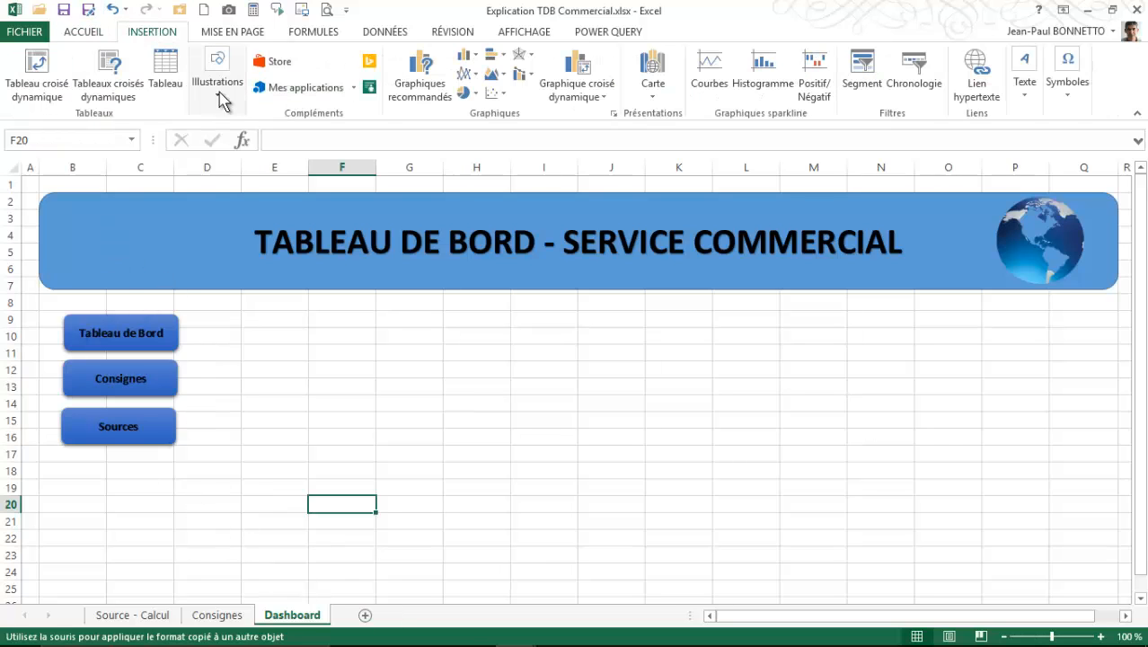
click(217, 73)
click(280, 162)
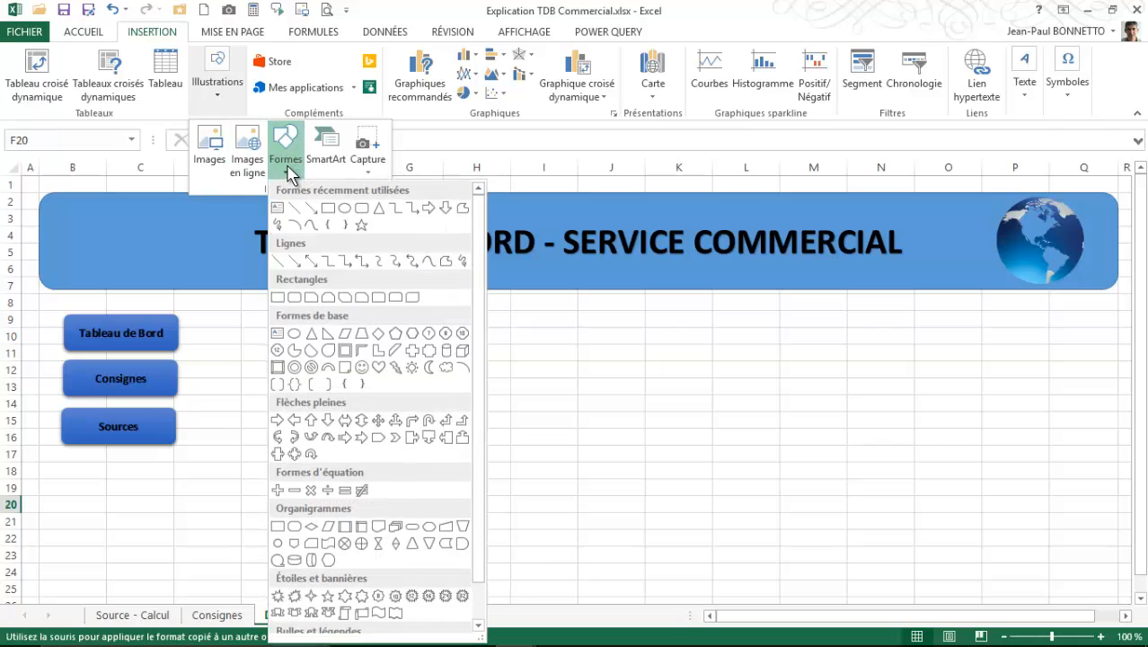
click(313, 208)
mouse_move(44, 311)
mouse_down()
mouse_move(210, 323)
mouse_move(198, 461)
mouse_up()
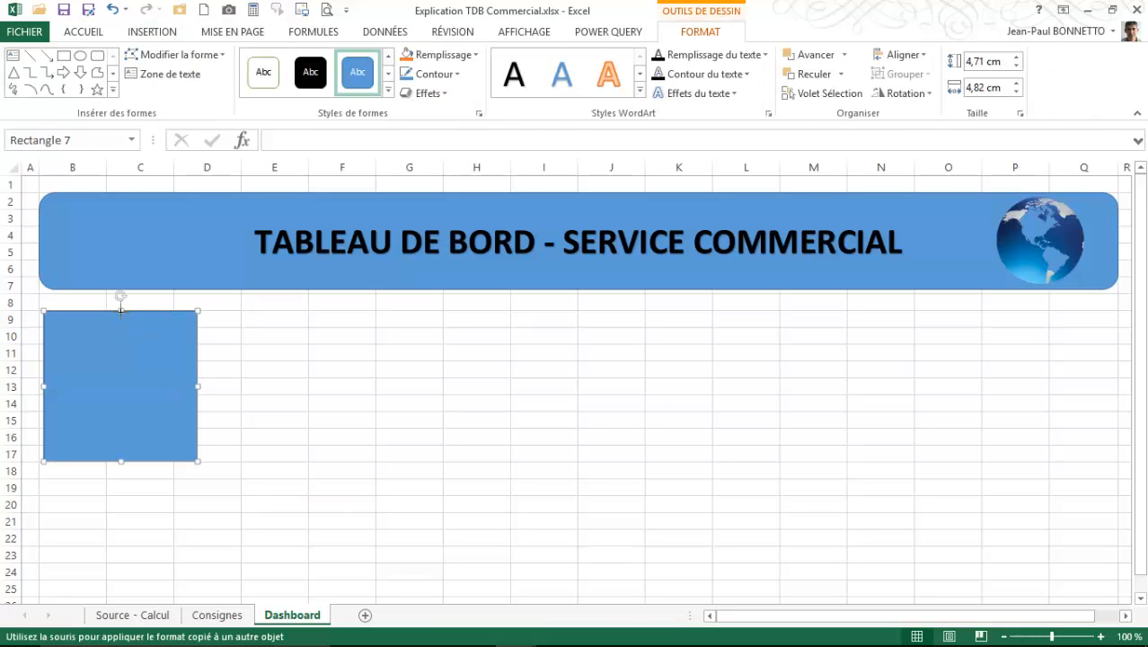
drag(122, 312, 121, 302)
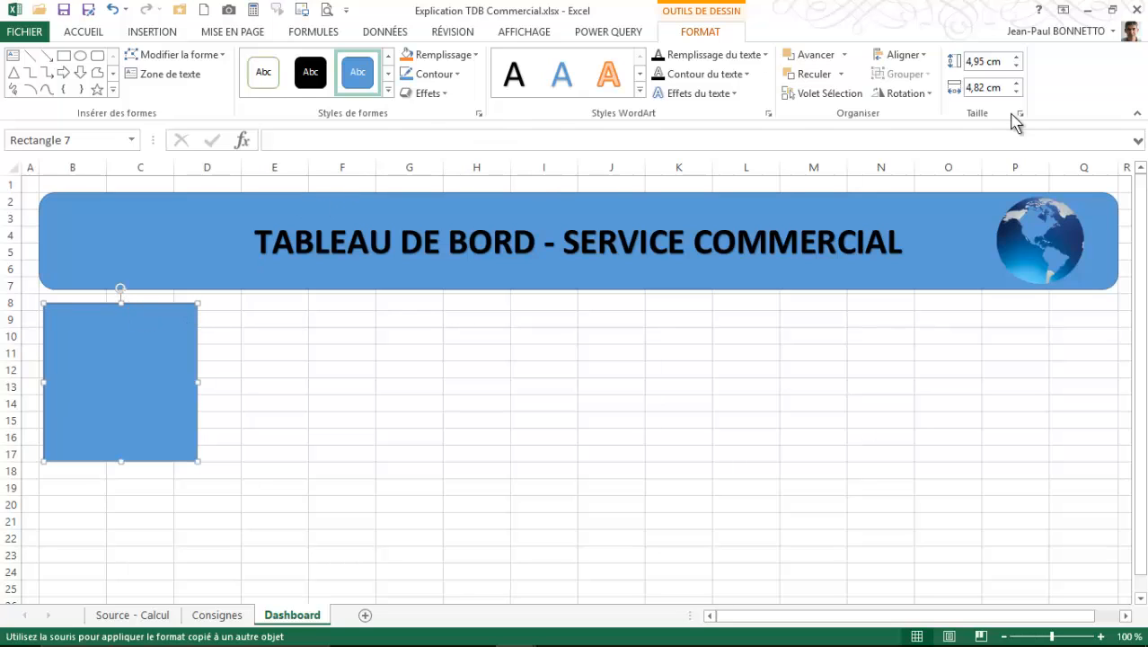
- Send the new rectangle to the back so it sits behind the three menu buttons
click(839, 75)
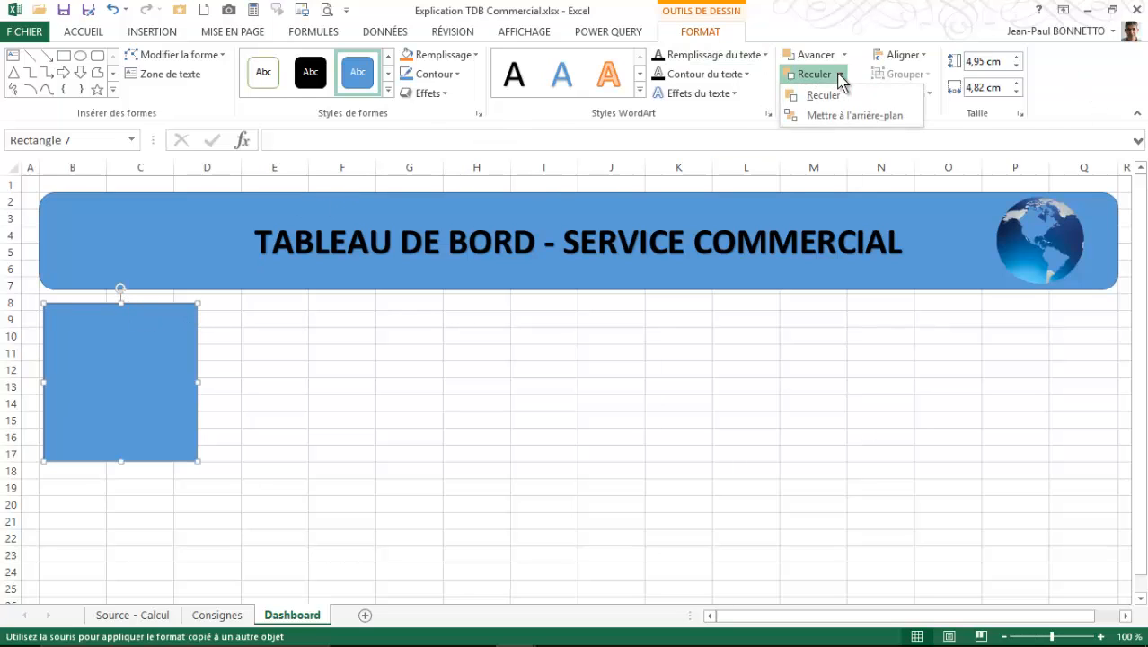
click(825, 95)
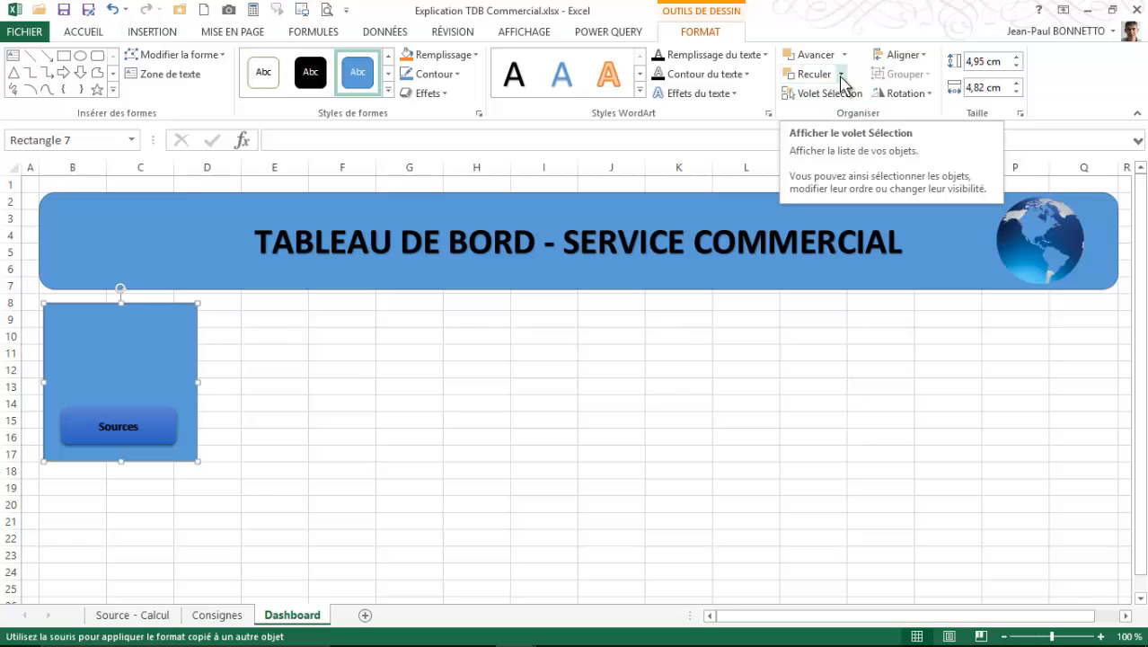
click(839, 76)
click(843, 114)
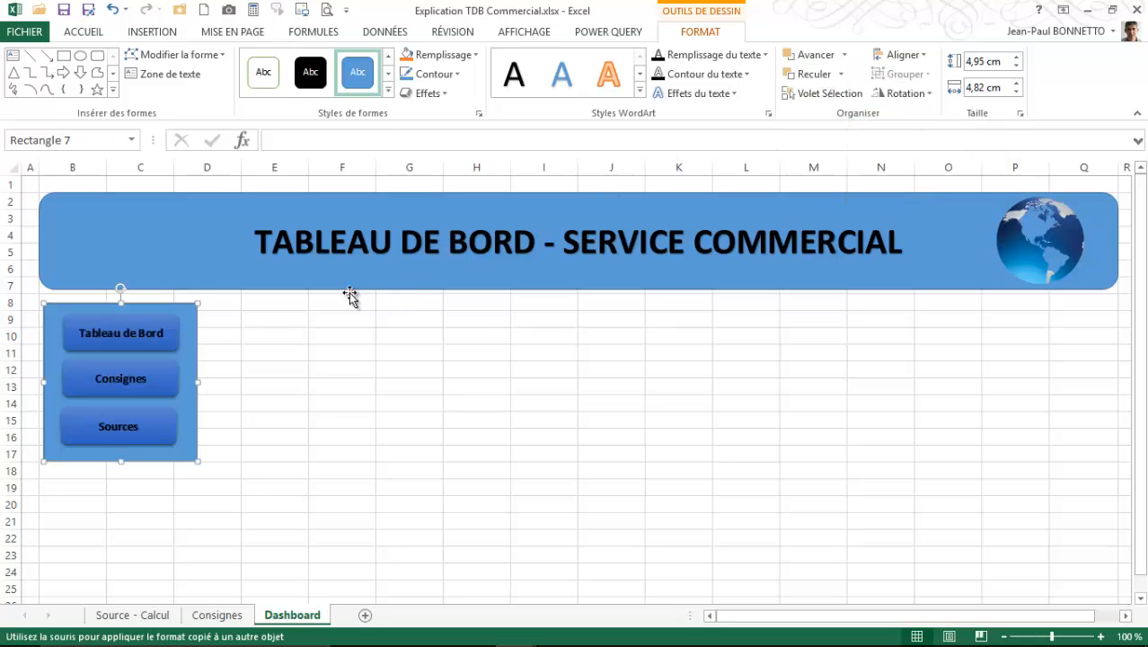
- Fill the rectangle behind the menu buttons with the gold theme colour and remove its outline
click(476, 56)
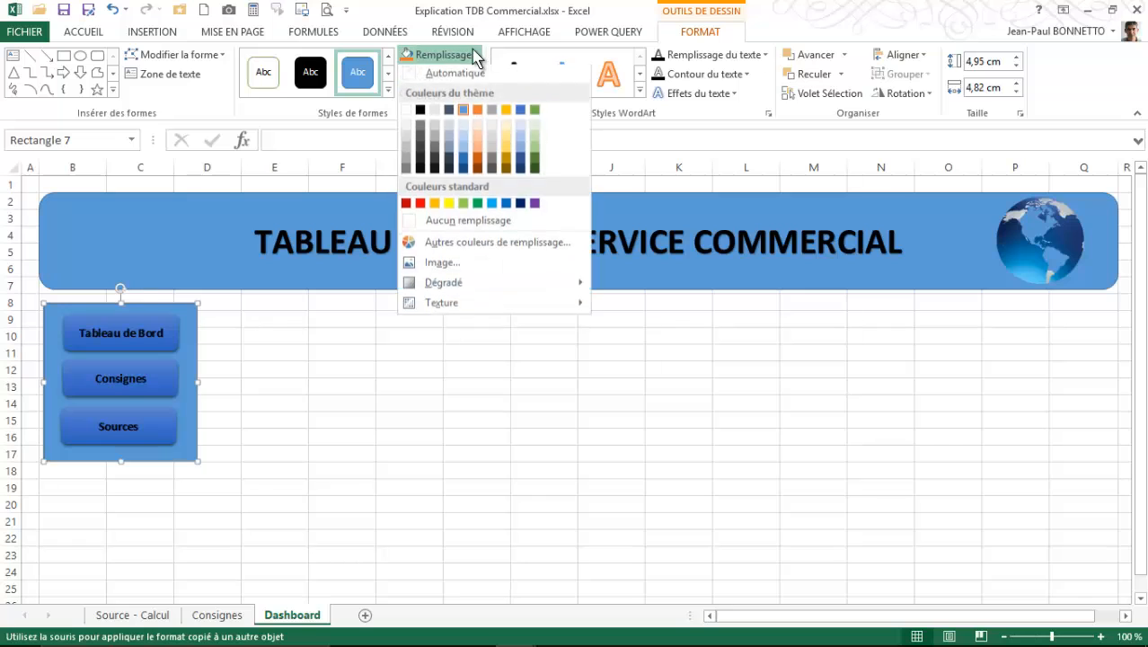
click(505, 114)
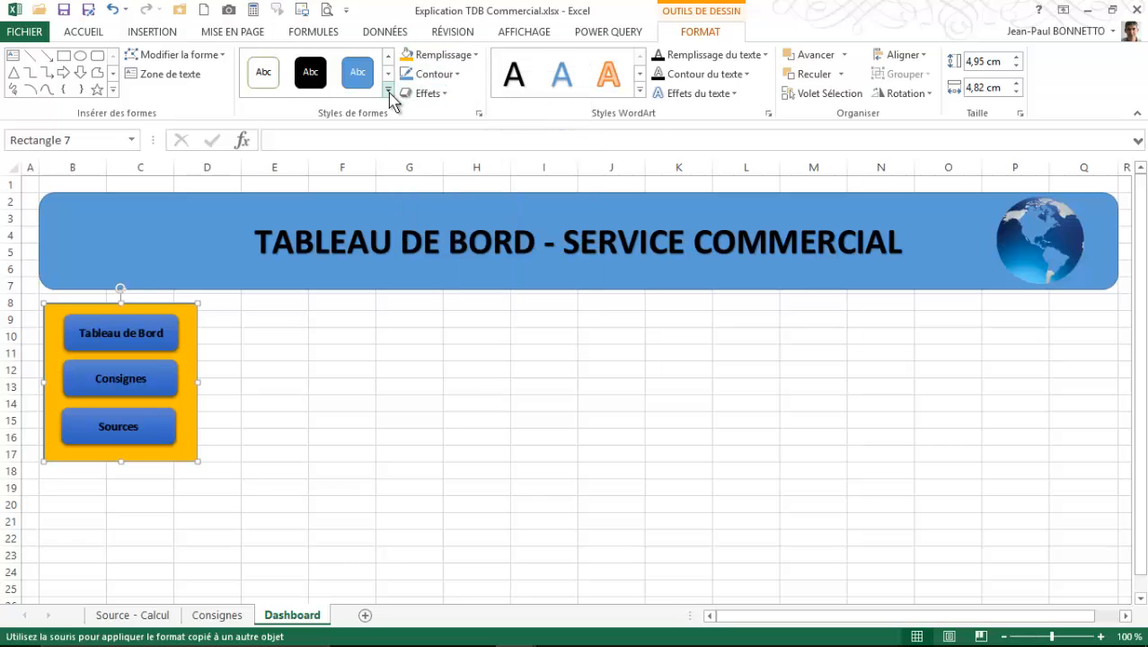
click(458, 75)
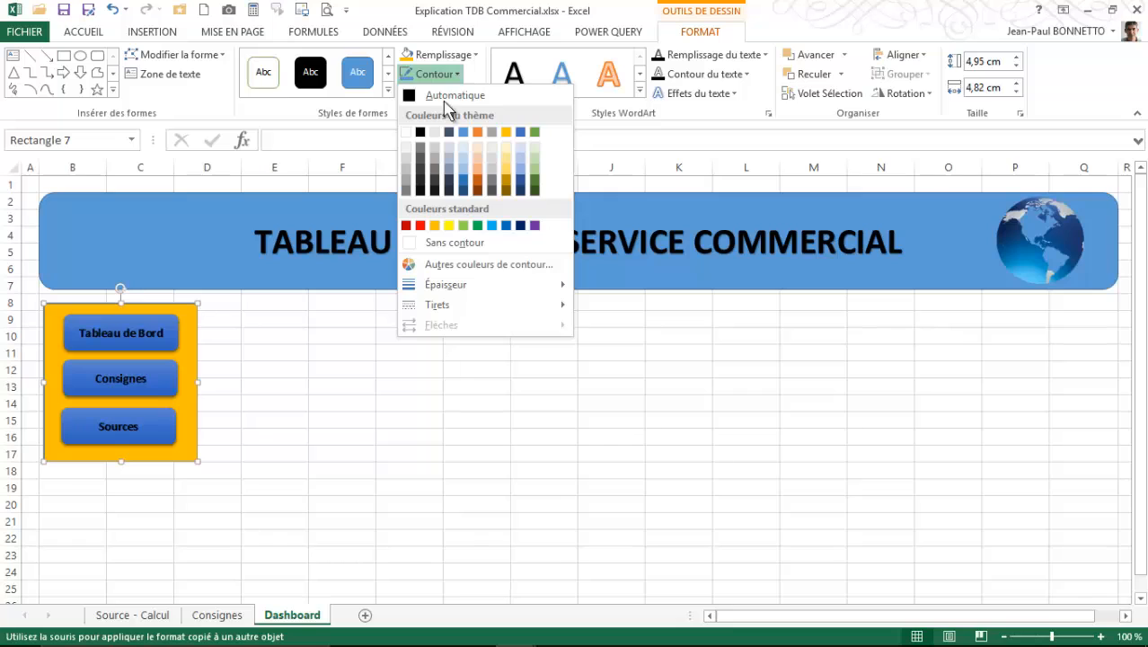
click(433, 243)
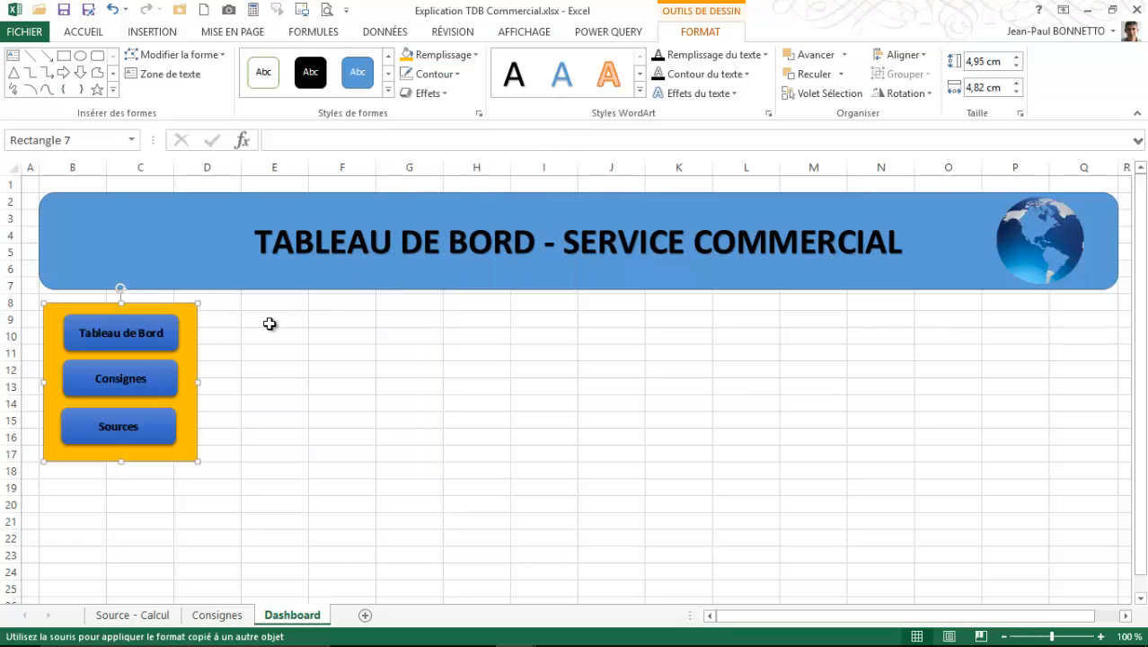
- Group the gold rectangle with the Tableau de Bord, Consignes and Sources buttons into one object
click(172, 334)
shift+click(163, 391)
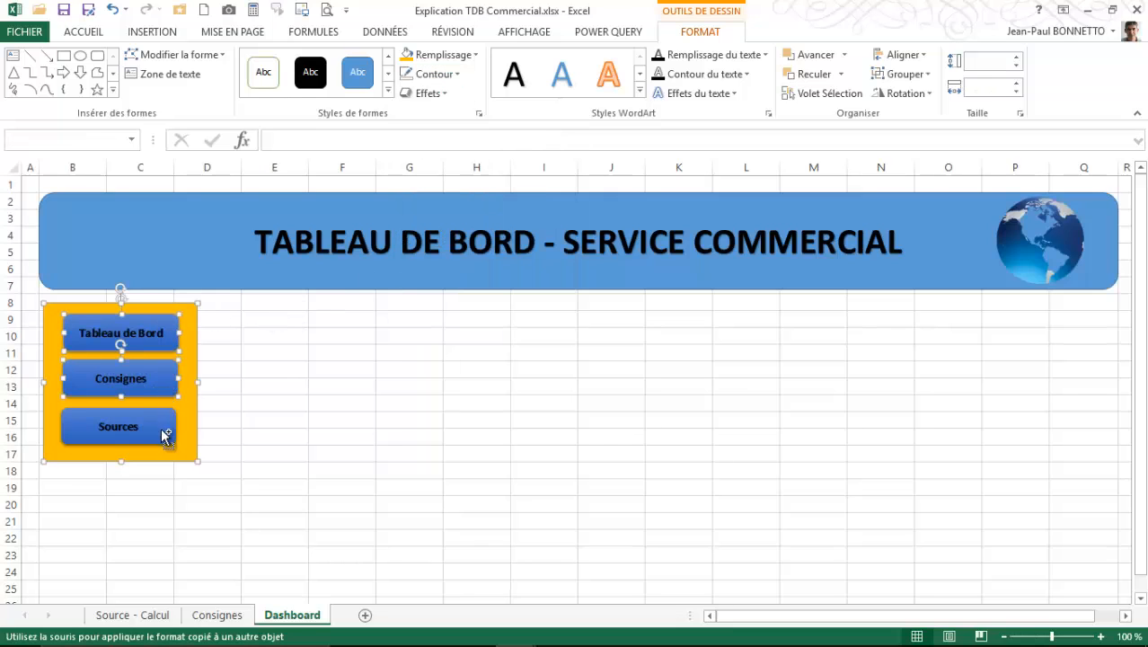
shift+click(165, 436)
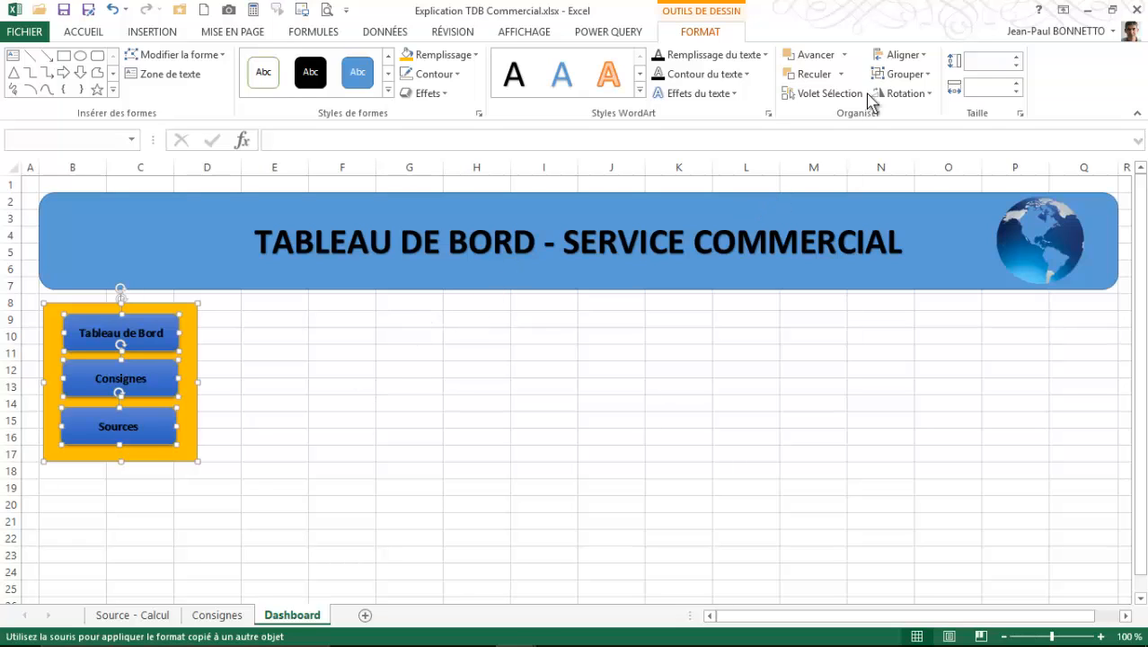
click(901, 74)
click(909, 96)
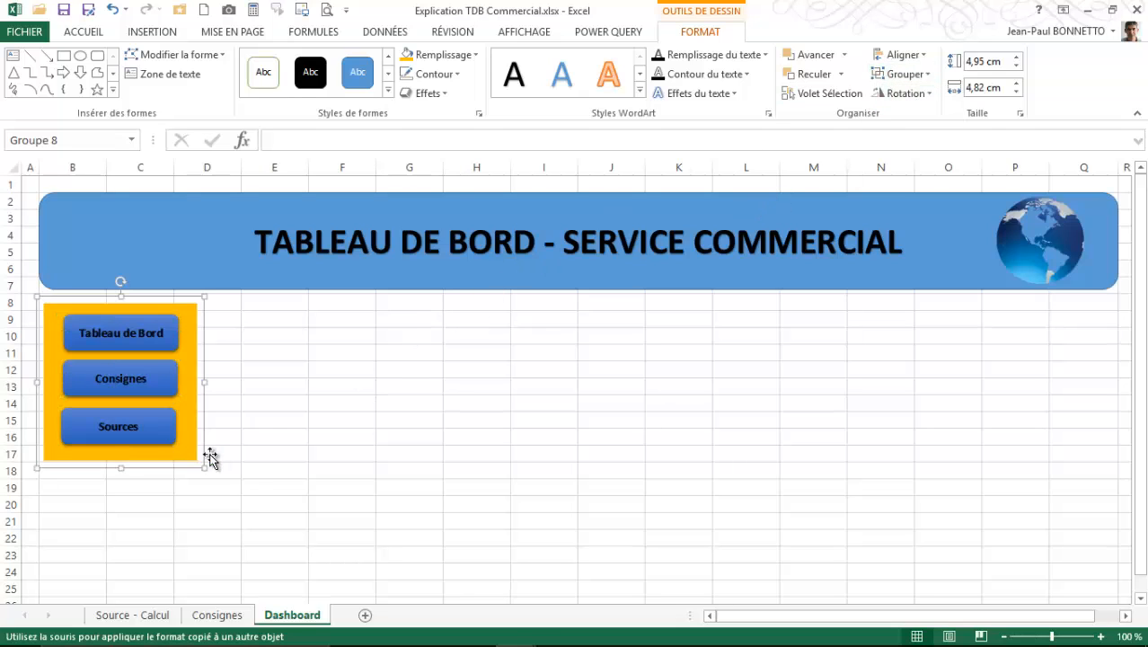
- Set the menu group's properties to "Ne pas déplacer ou dimensionner avec les cellules"
right_click(191, 368)
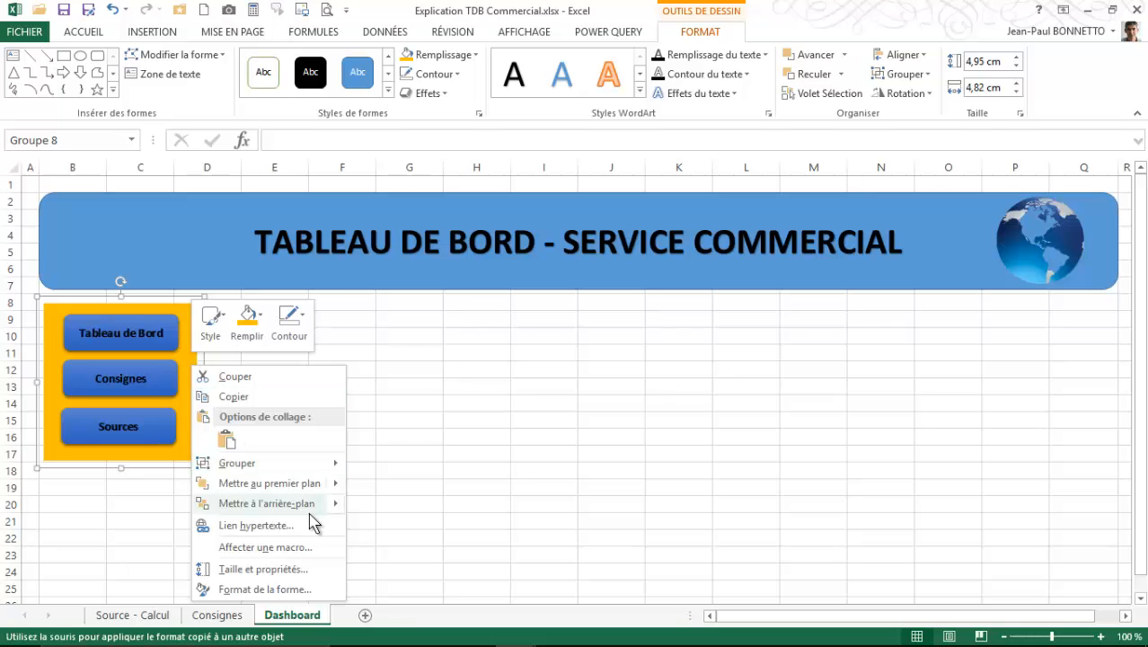
click(263, 589)
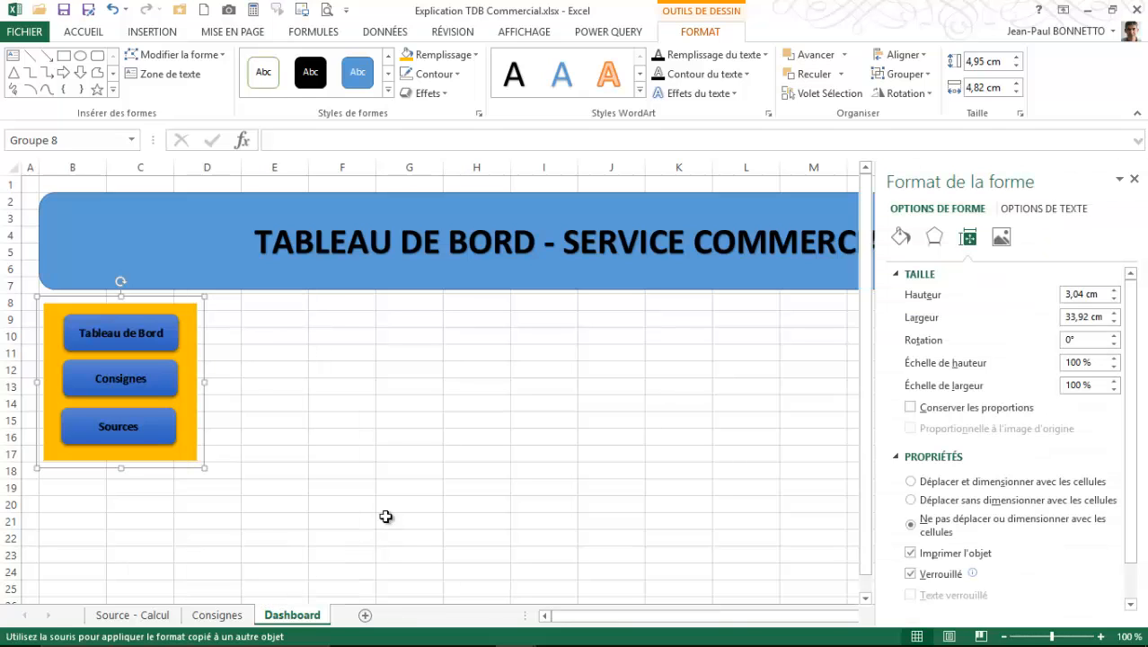
click(918, 527)
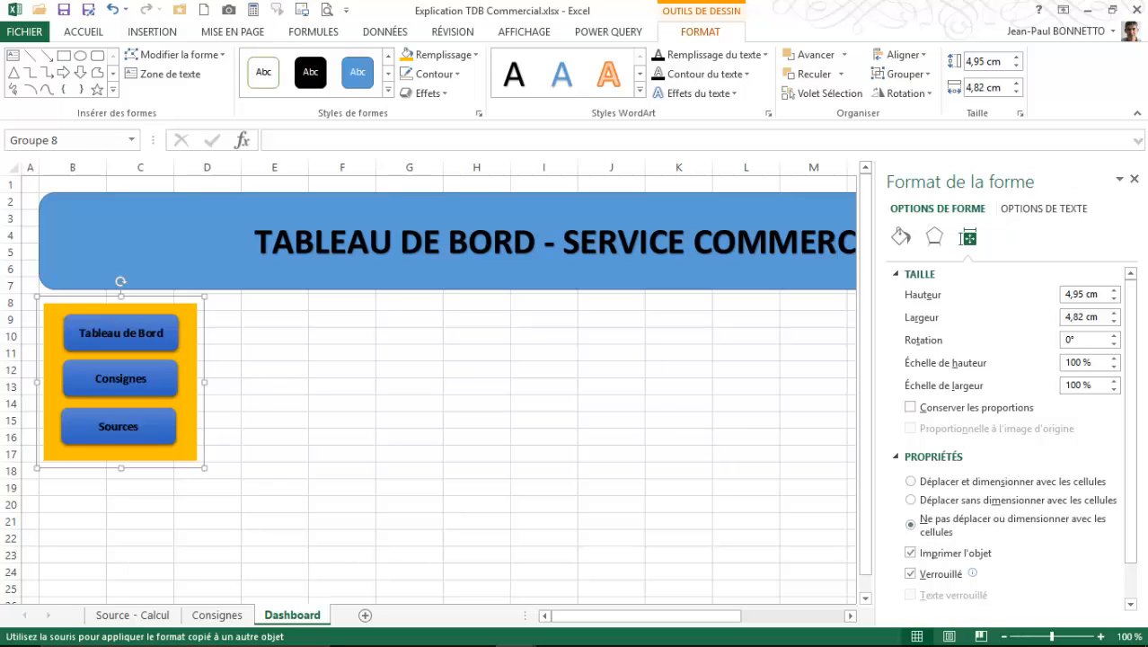
click(1135, 181)
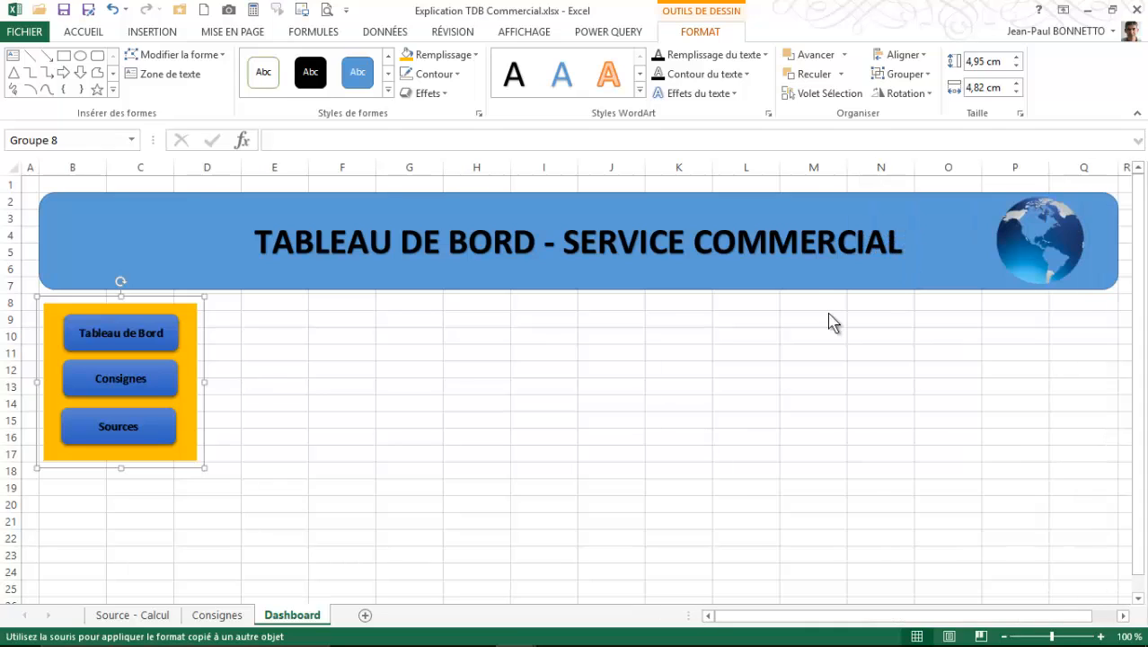
- Test the Sources button link from within the grouped menu, returning to the Dashboard sheet
click(357, 401)
click(164, 433)
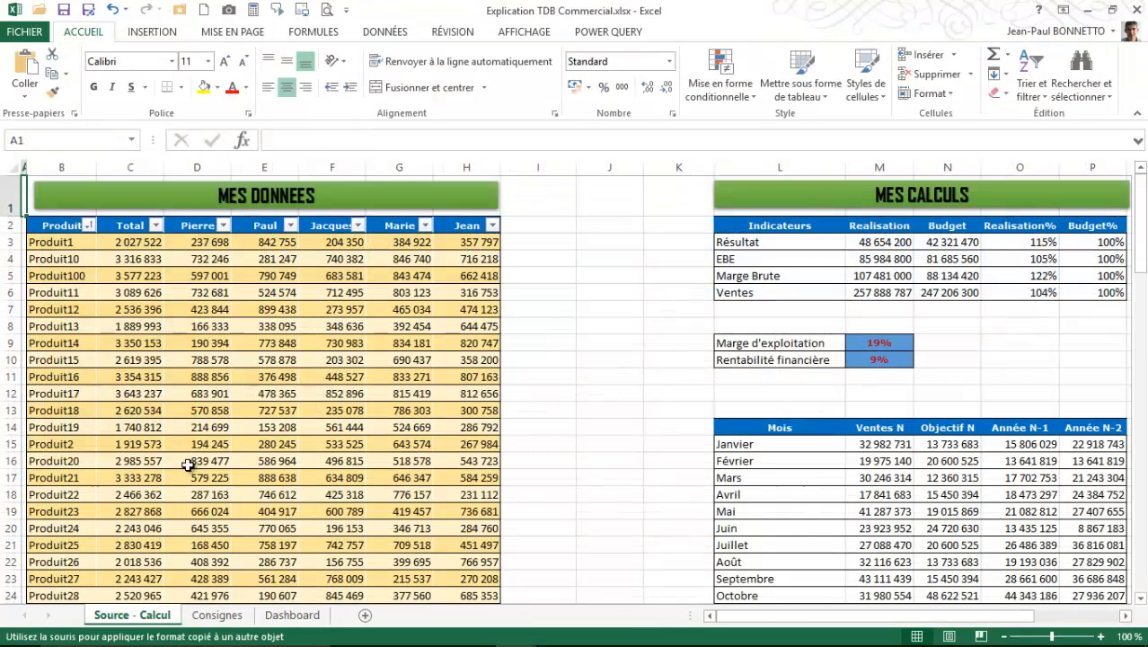
click(292, 615)
click(274, 386)
click(267, 309)
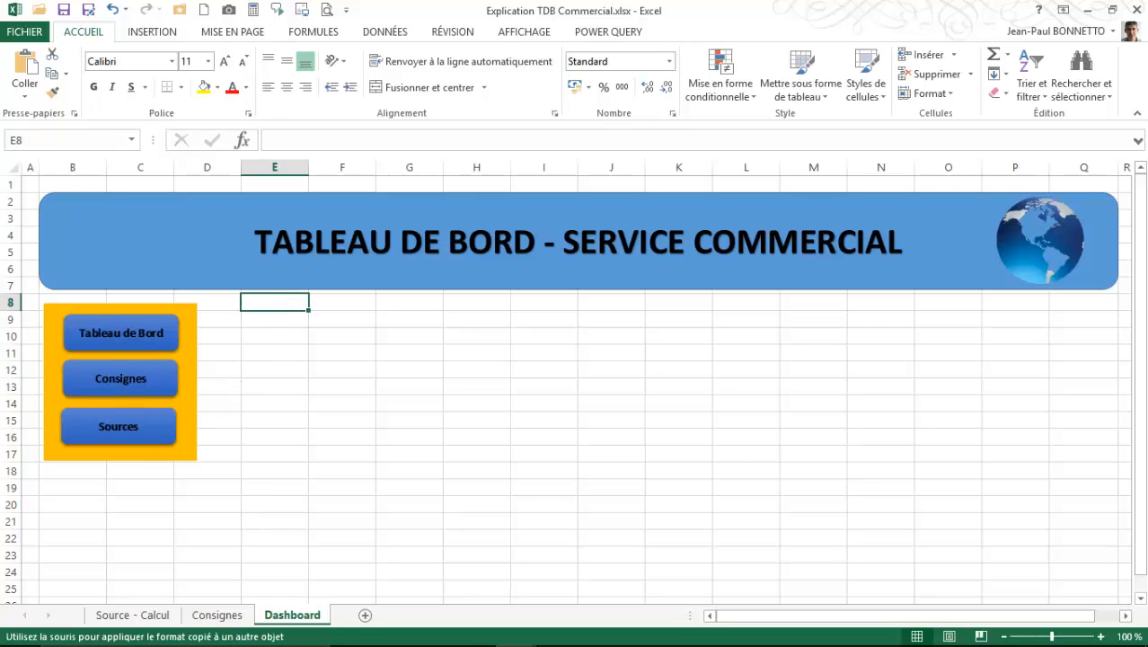
- Switch to the Tableau Bord - Commercial workbook to view the finished dashboard as reference
mouse_move(284, 643)
mouse_move(523, 638)
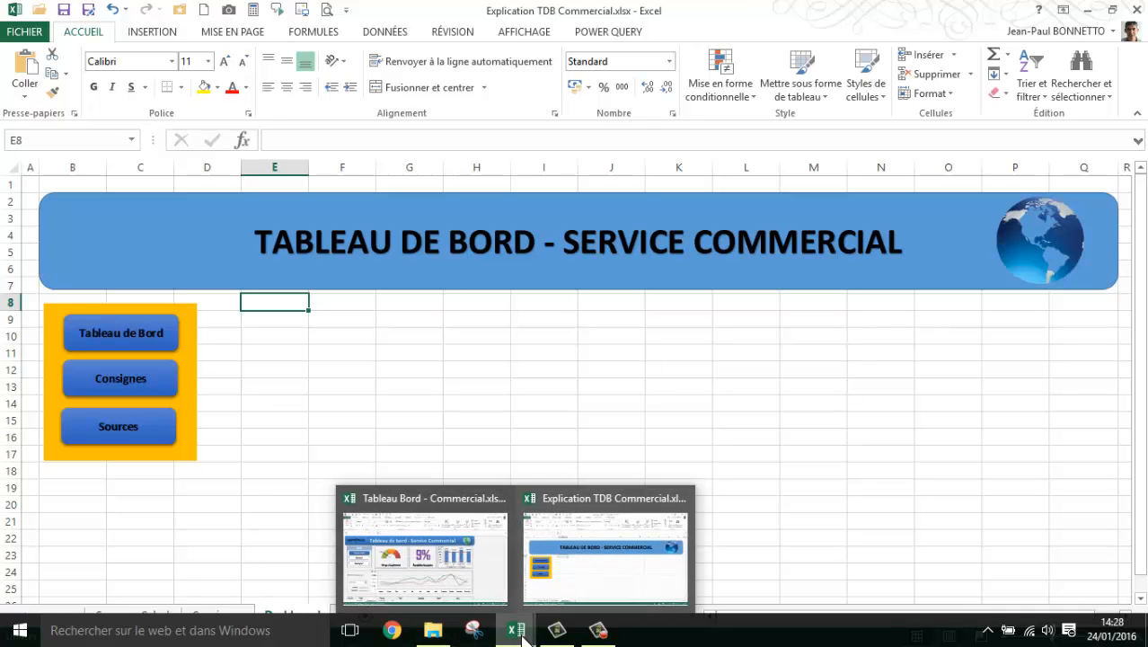
click(455, 585)
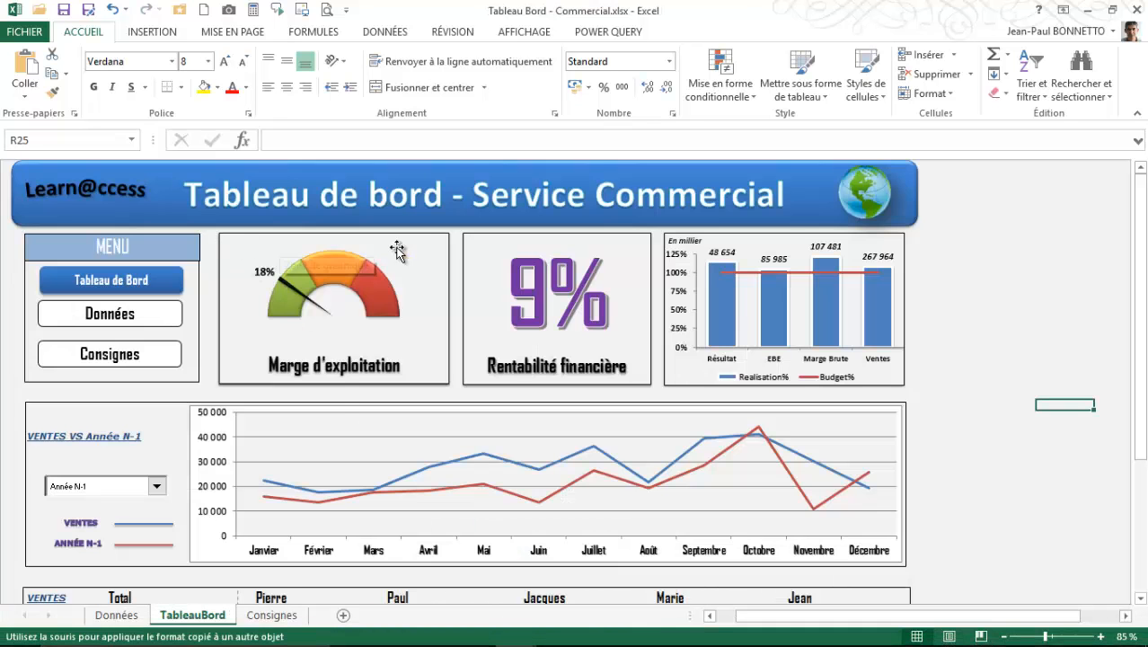
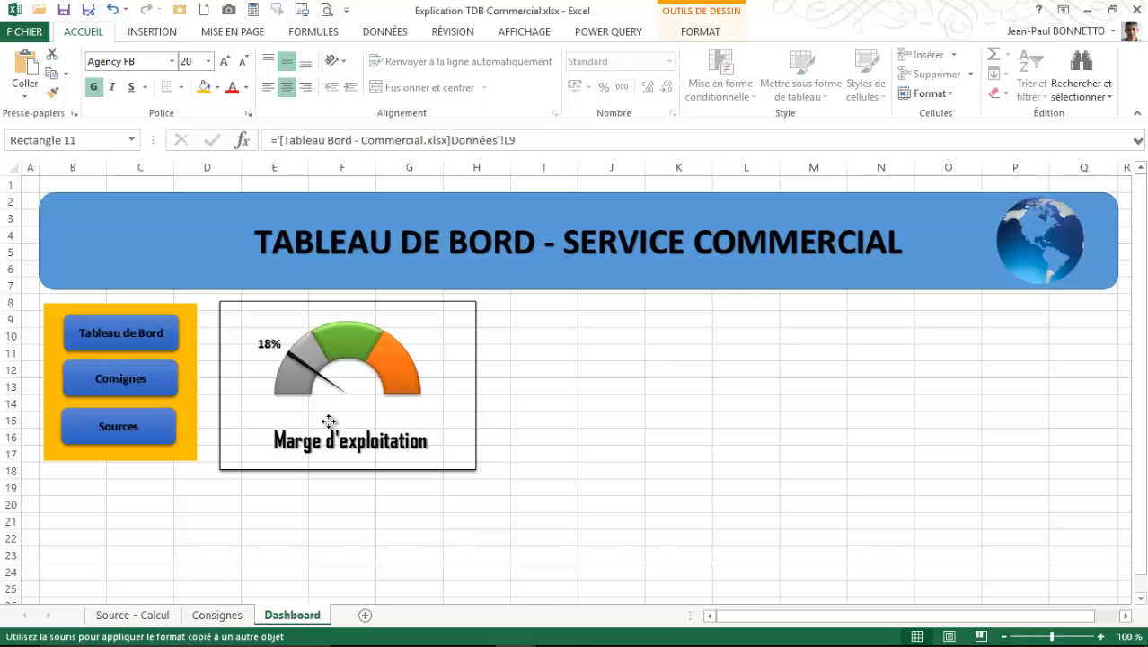
- Enlarge the grouped menu slightly and move it up to align with the top edge of the gauge card
click(159, 440)
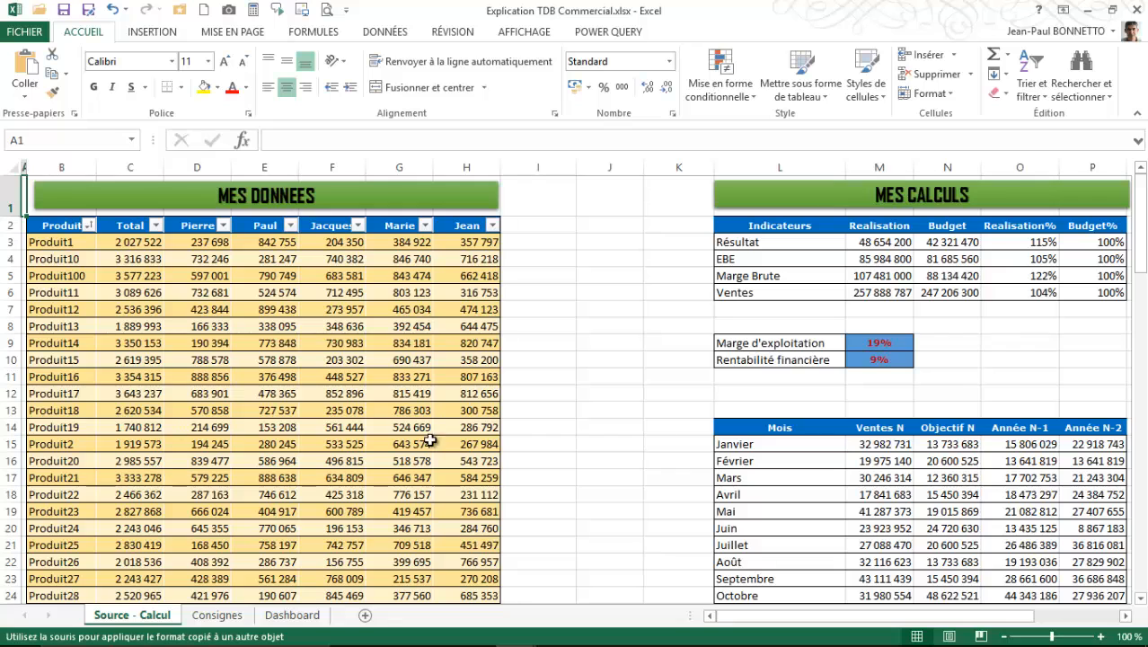
click(292, 615)
click(197, 445)
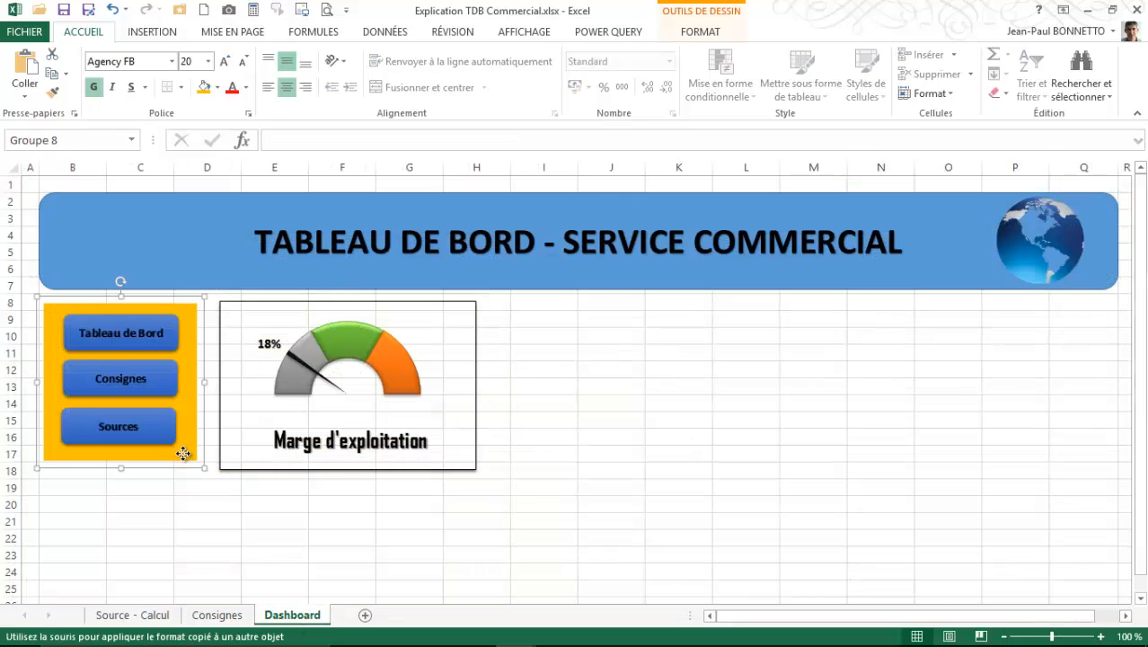
drag(205, 468, 205, 469)
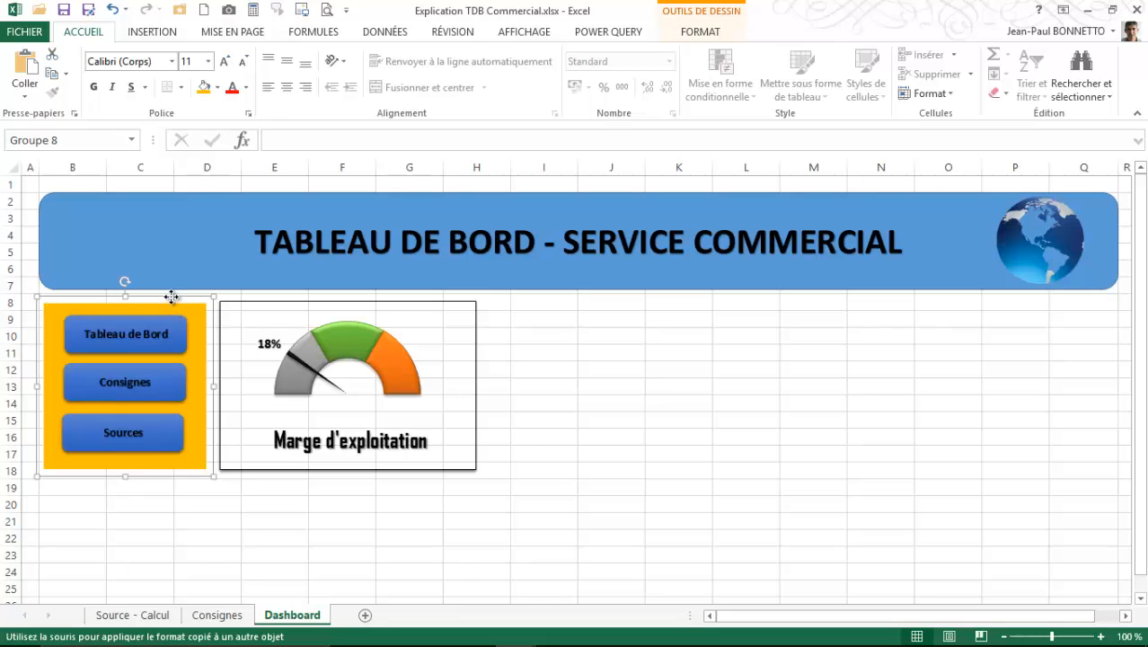
drag(171, 296, 171, 293)
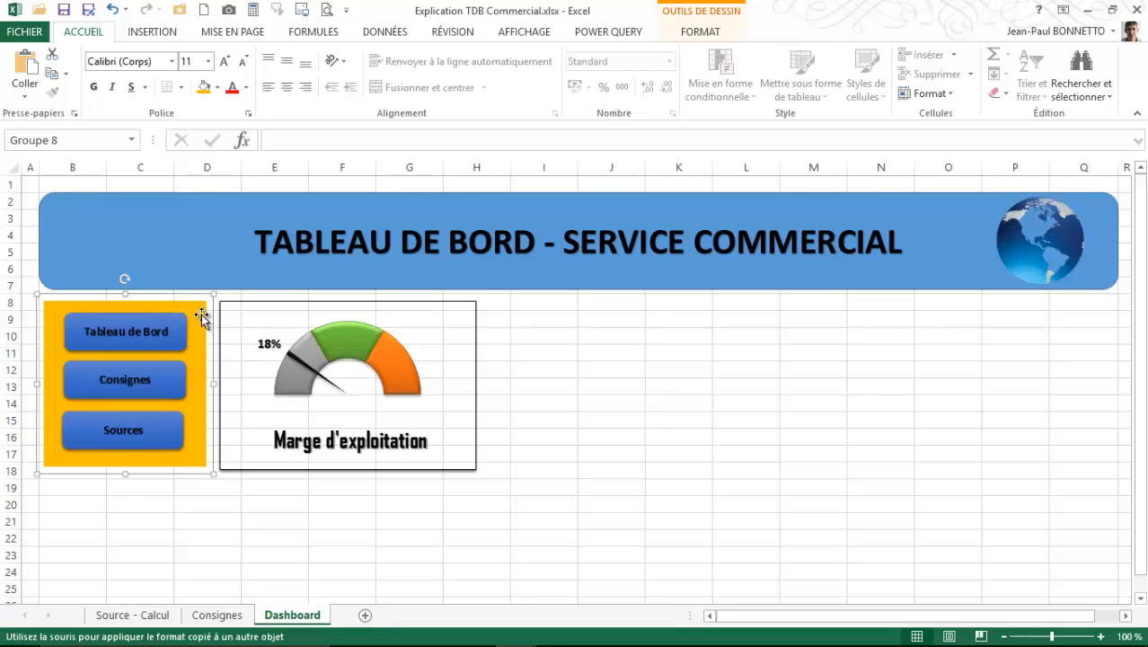
- Restyle the menu group's gold background rectangle with a white fill and a dark outline
click(202, 313)
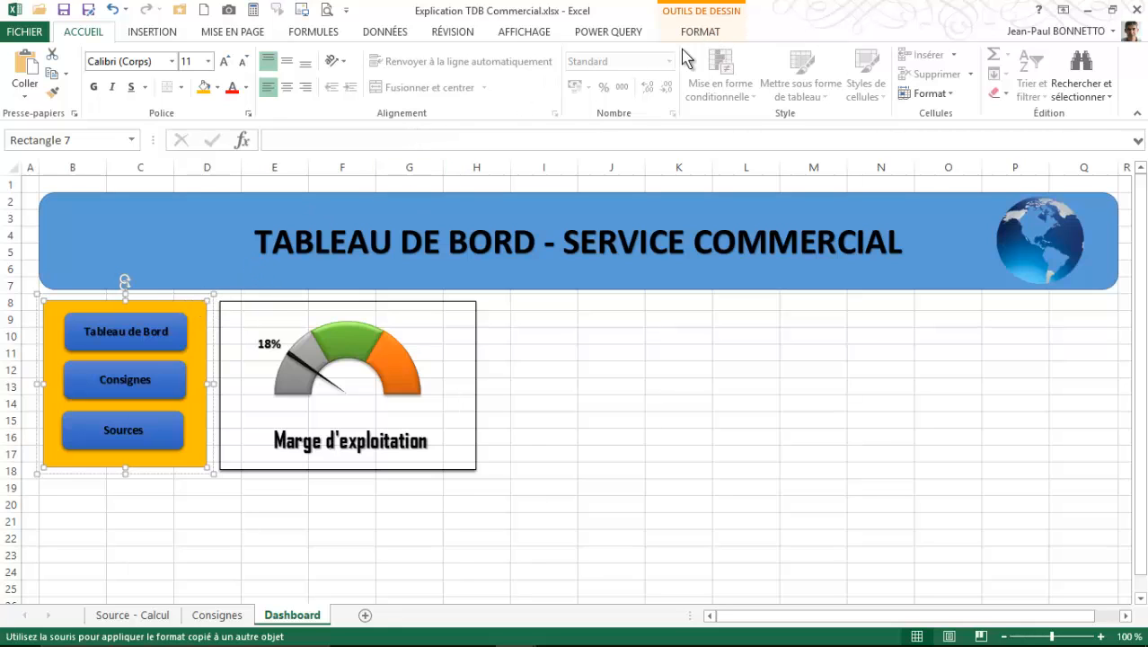
click(700, 32)
click(269, 67)
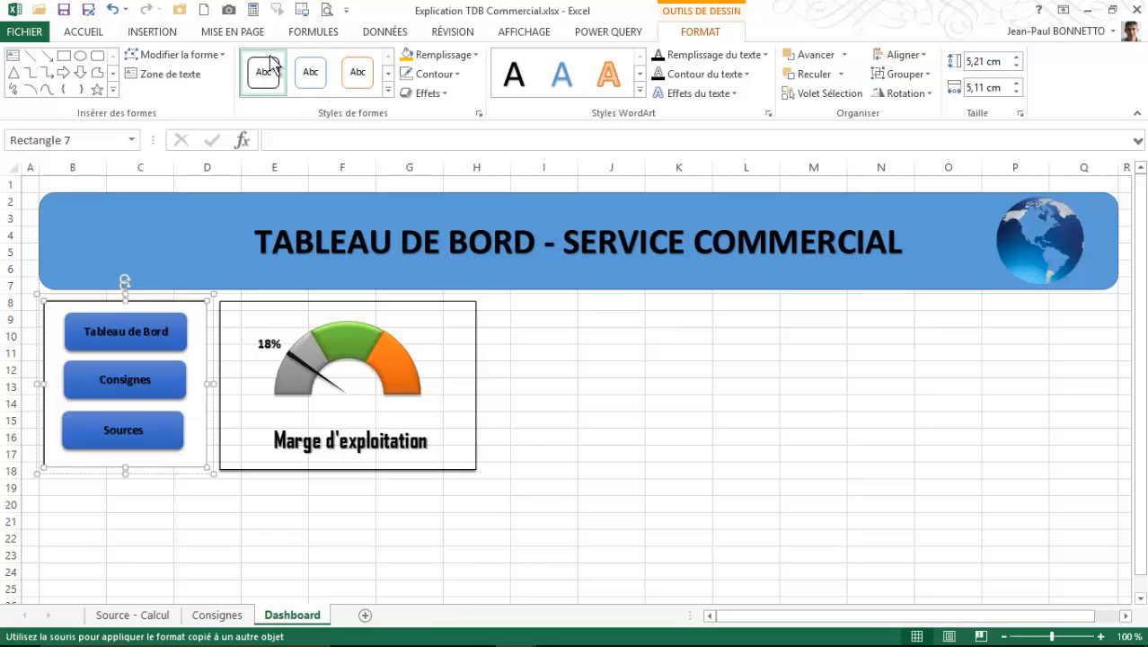
click(438, 73)
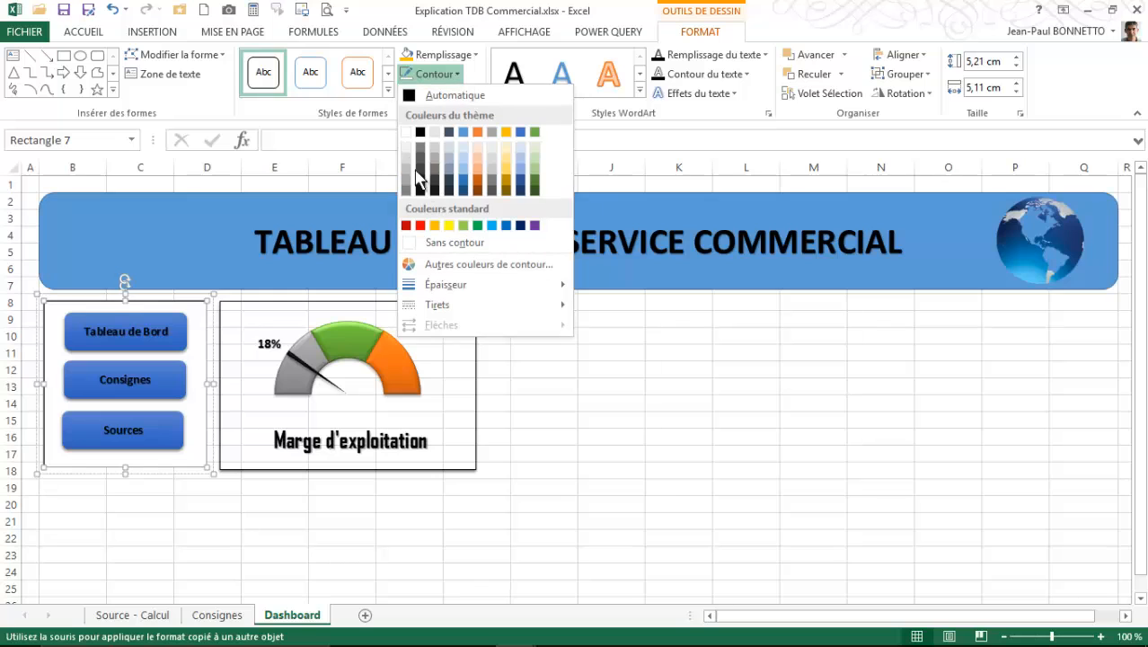
click(418, 151)
click(282, 535)
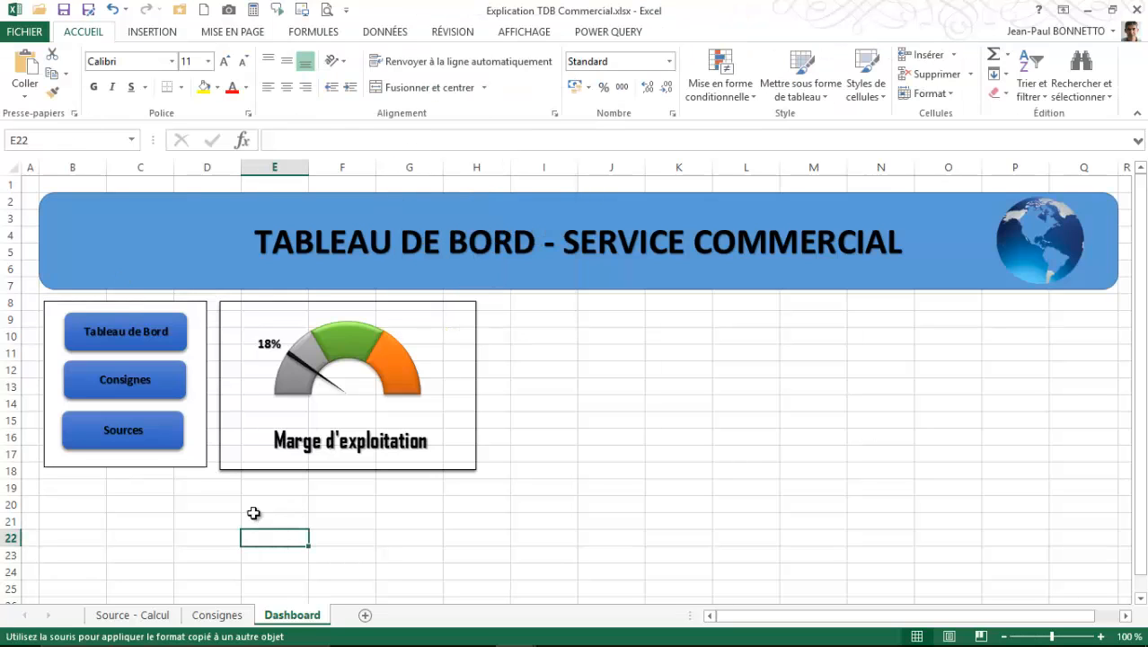
- Review the TableauBord and Données sheets in the Tableau Bord - Commercial workbook, then return to the Explication TDB Commercial dashboard
click(268, 471)
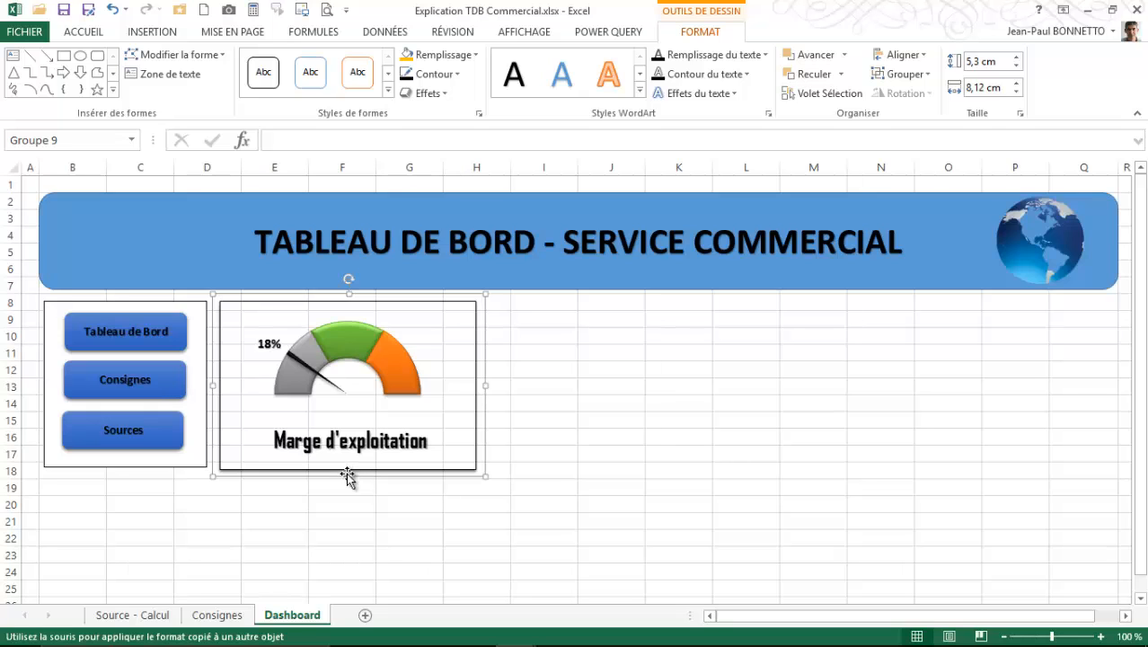
click(523, 345)
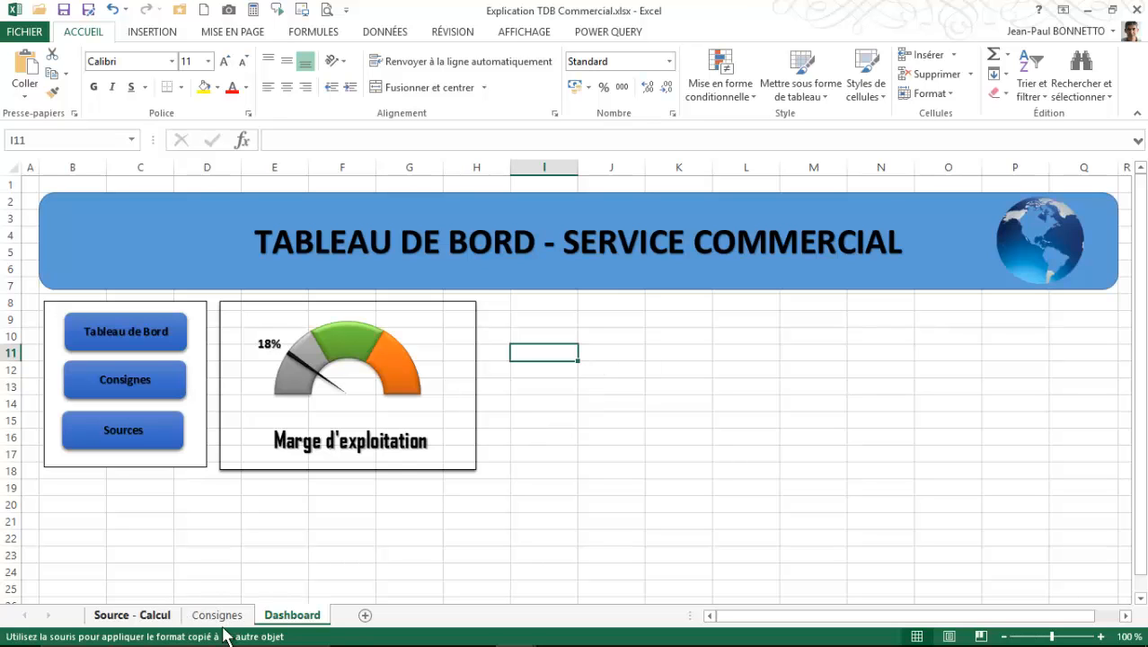
mouse_move(512, 624)
click(445, 573)
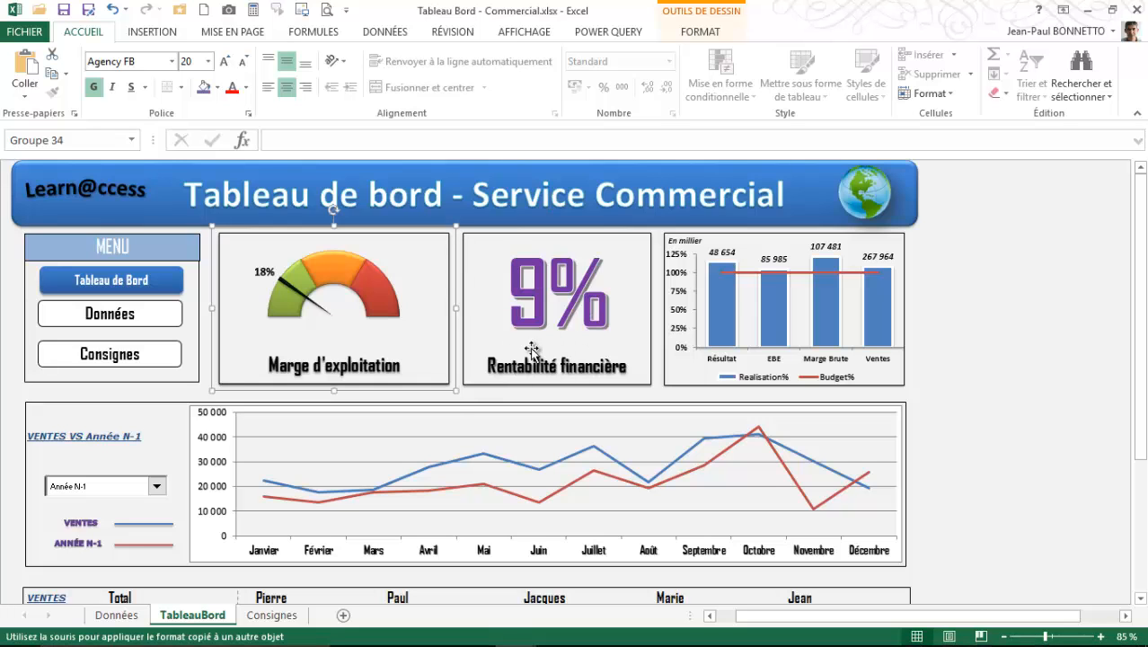
click(122, 615)
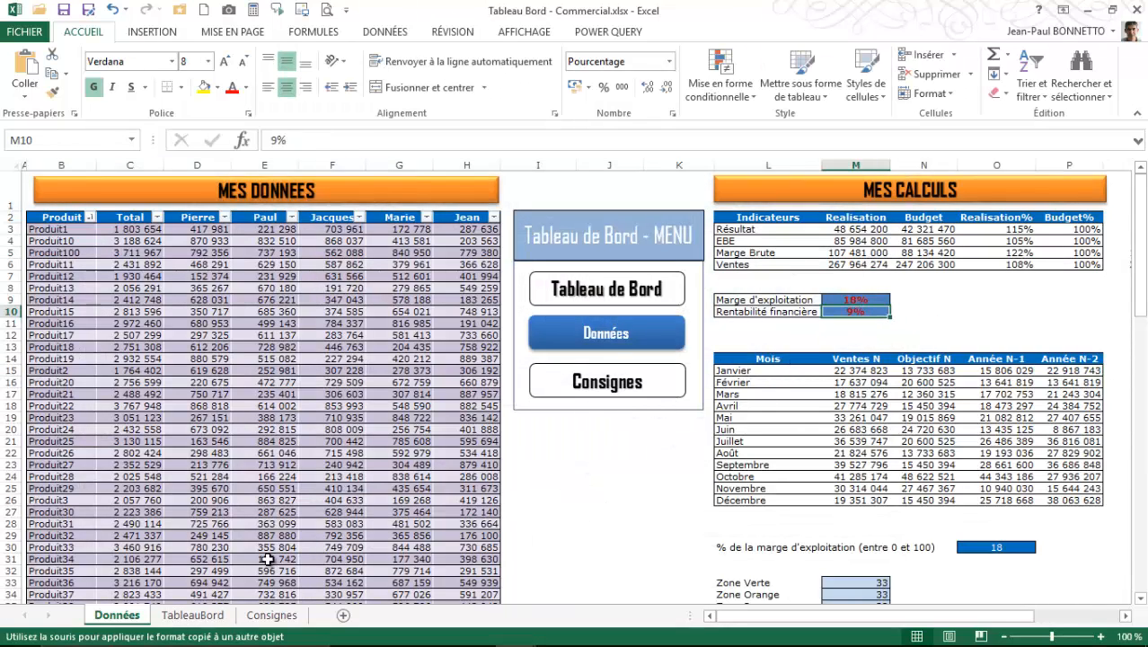
click(214, 618)
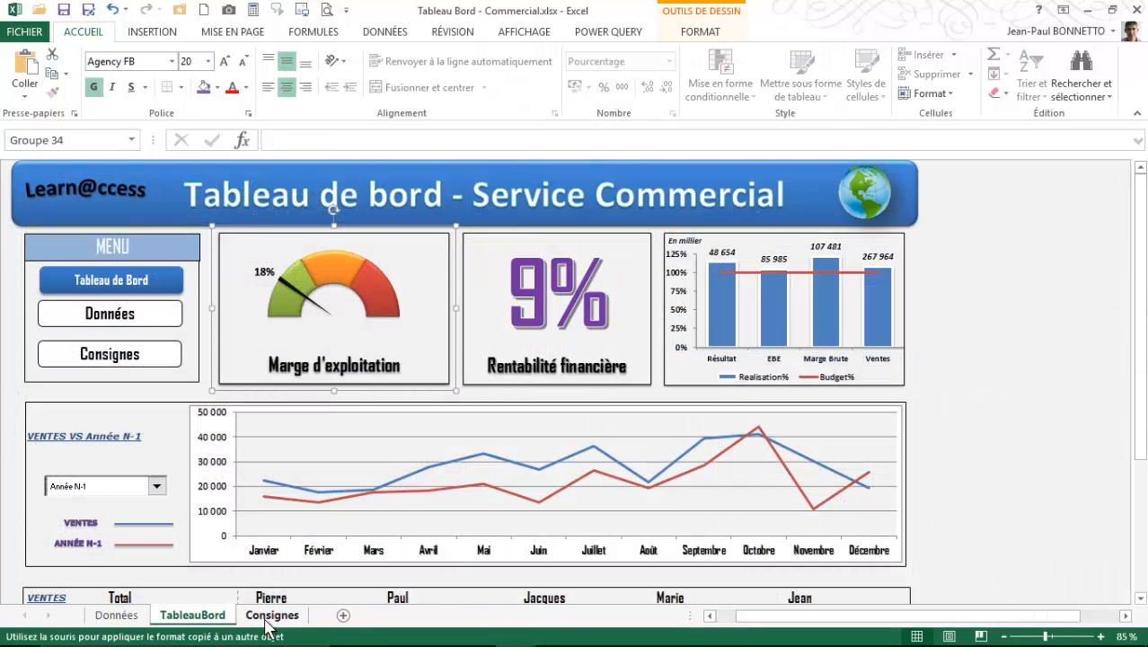
mouse_move(521, 634)
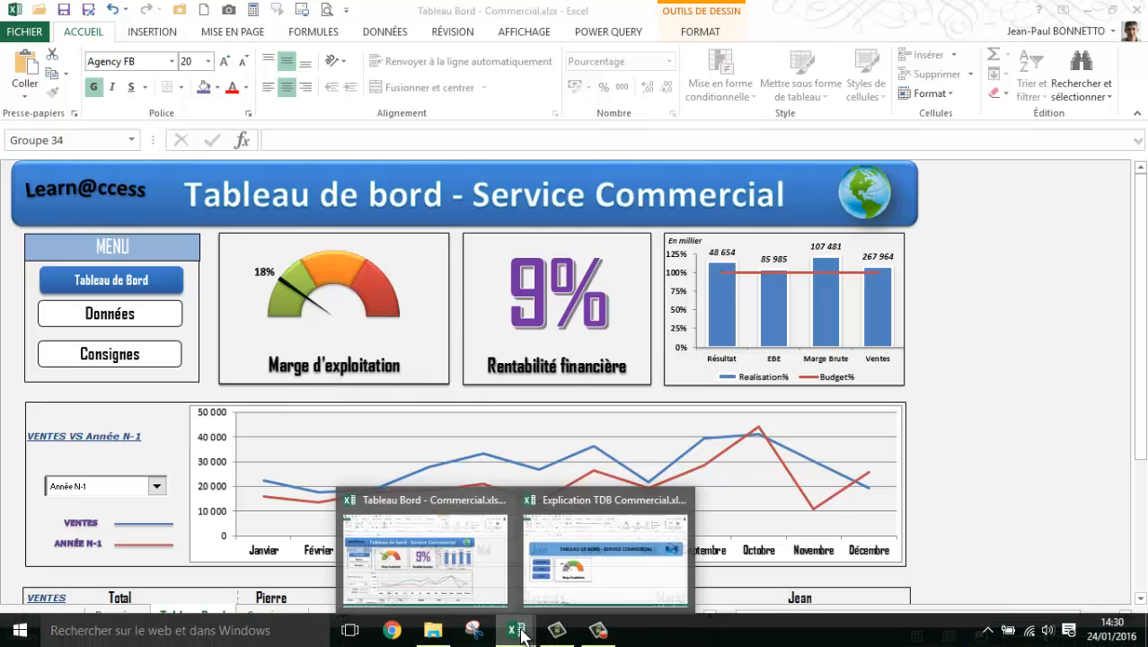
click(594, 589)
click(605, 402)
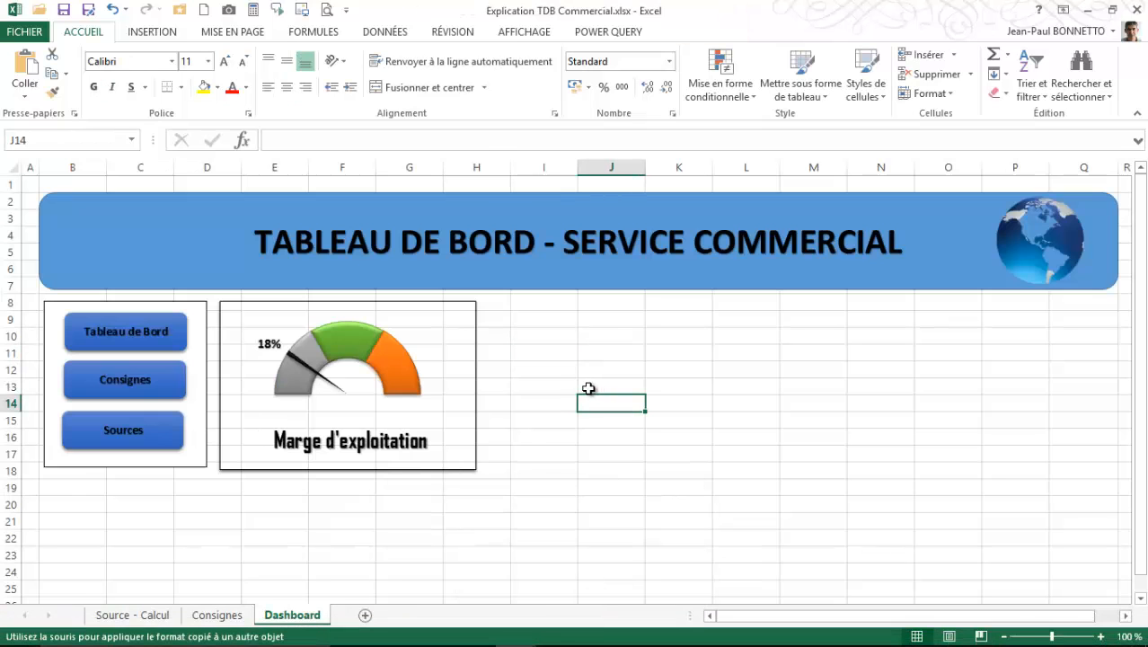
- Draw a rectangle about 5.24 cm high and 8.12 cm wide beside the Marge d'exploitation gauge card
click(152, 32)
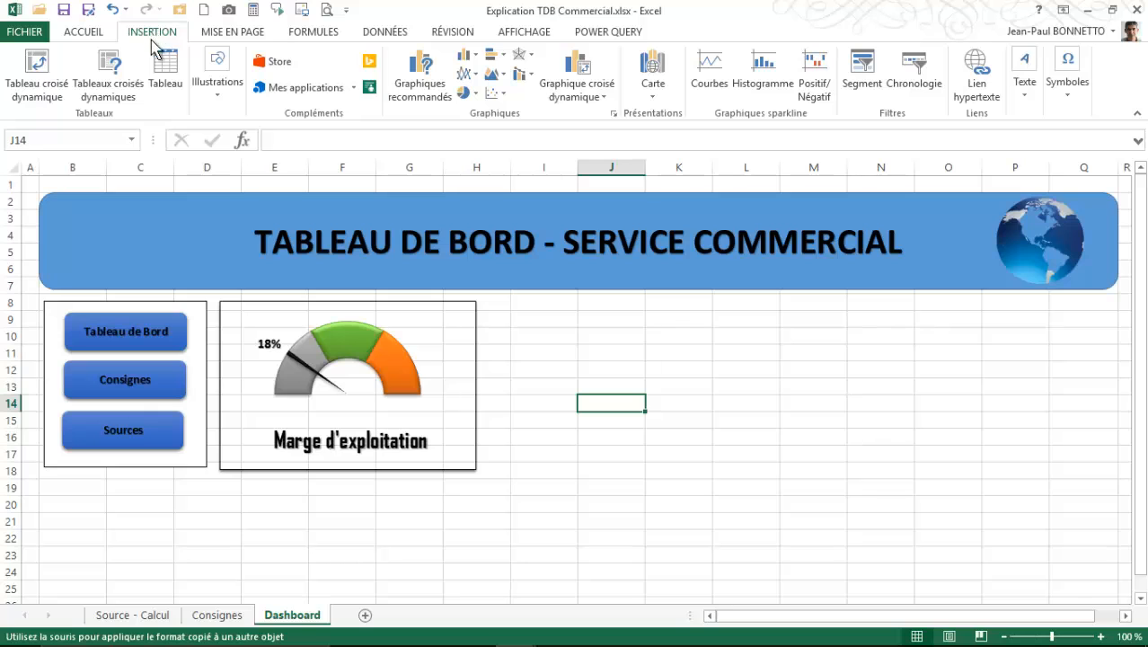
click(217, 86)
click(286, 153)
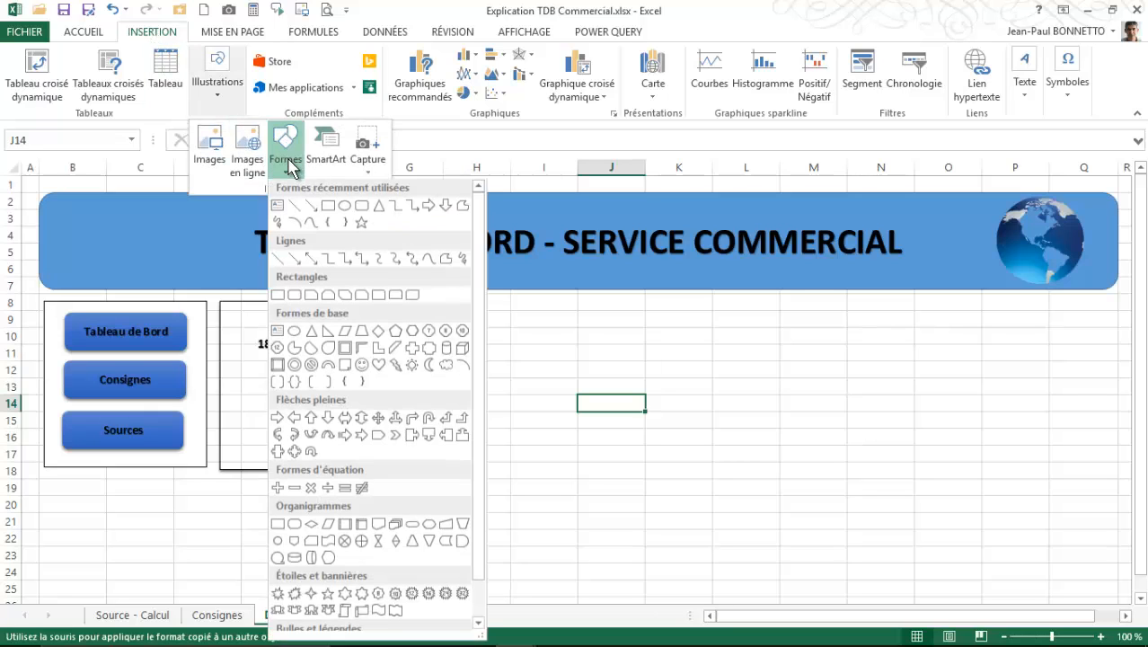
click(328, 206)
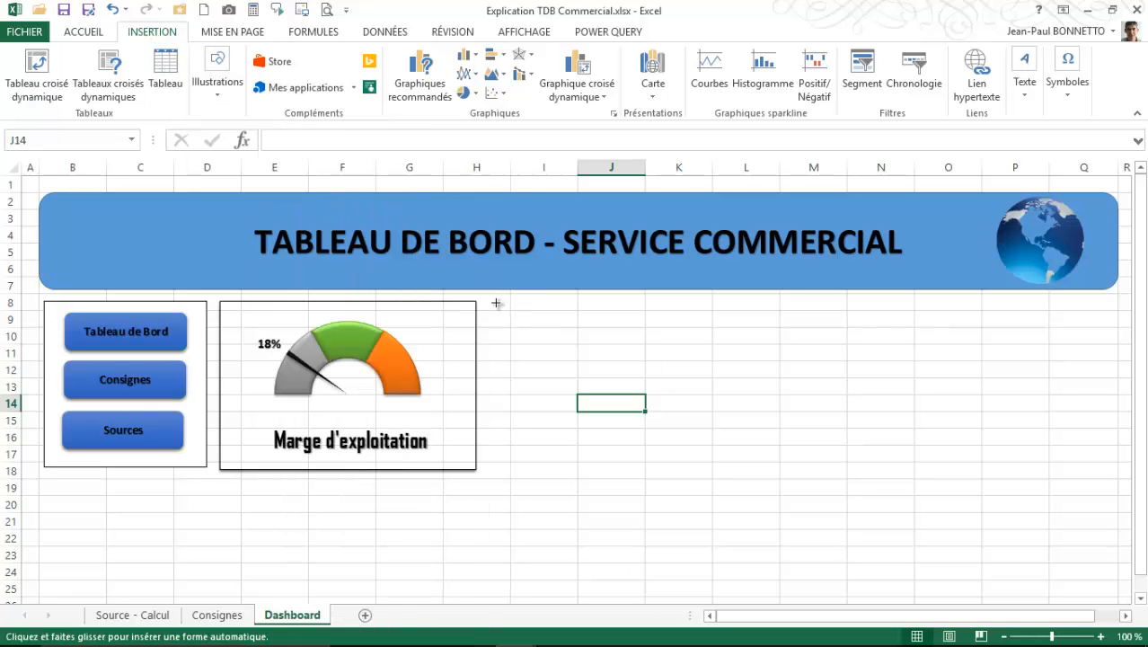
mouse_move(496, 303)
mouse_down()
mouse_move(658, 305)
mouse_move(719, 374)
mouse_move(754, 466)
mouse_up()
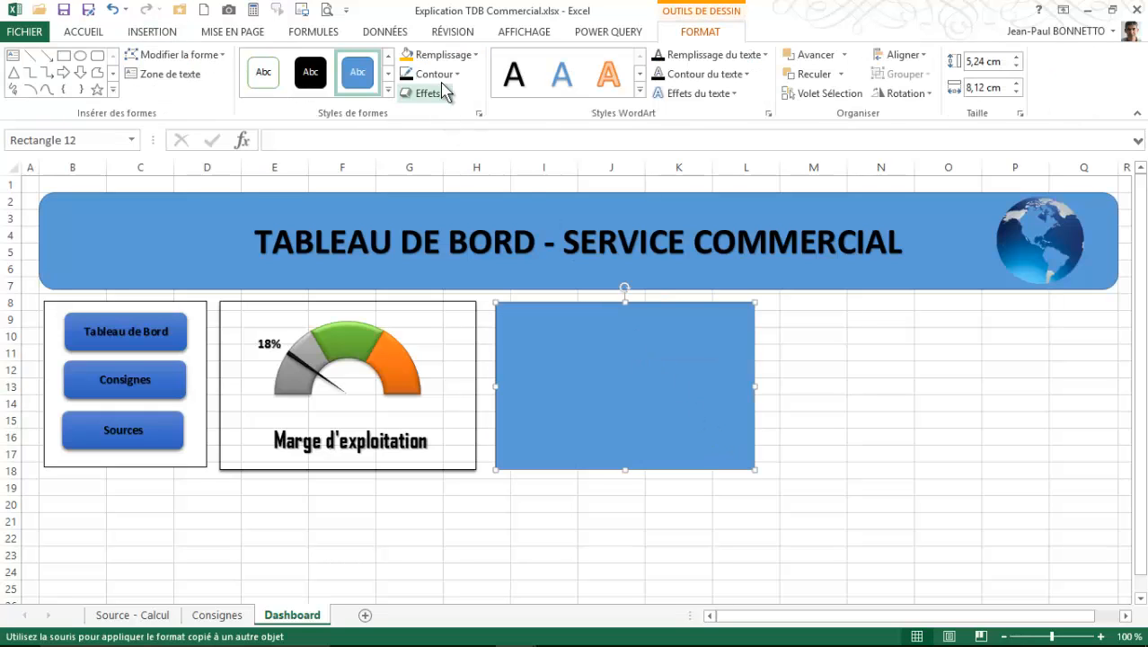
- Give the new rectangle a white fill and black outline, and align it with the gauge card at 5.32 cm high
click(388, 91)
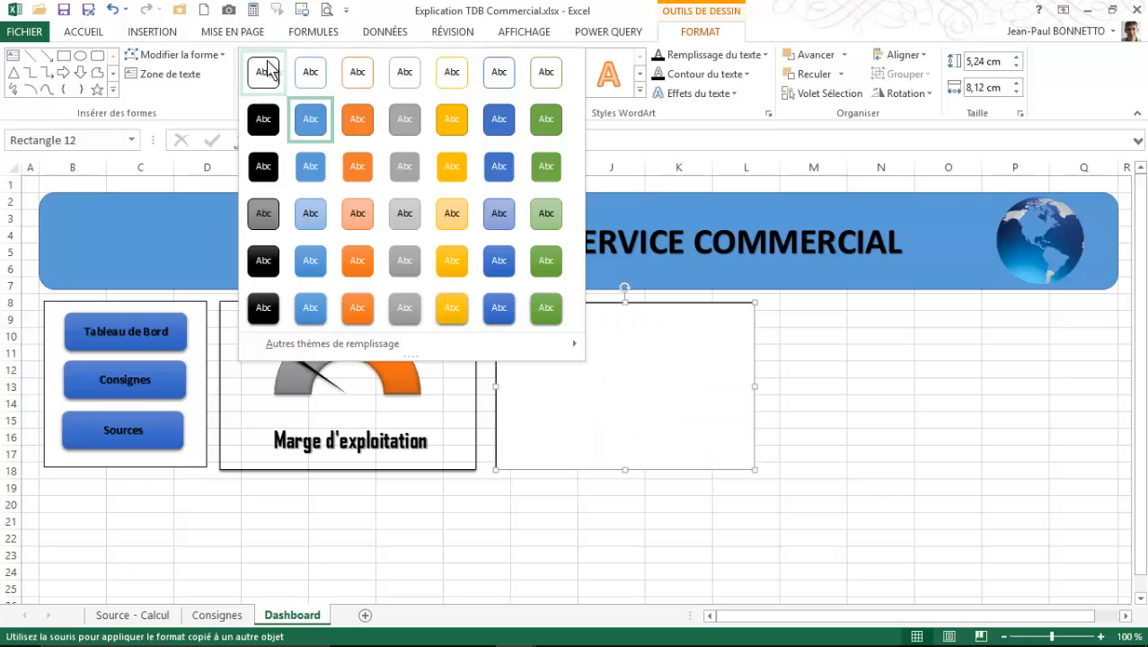
click(267, 65)
click(434, 74)
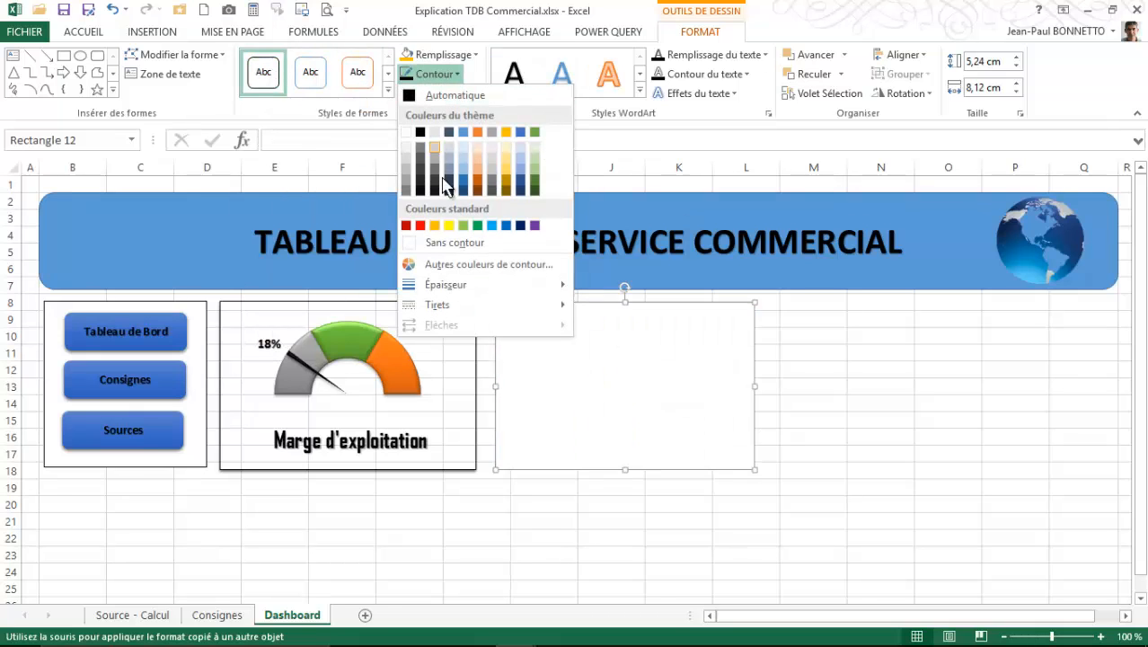
click(422, 192)
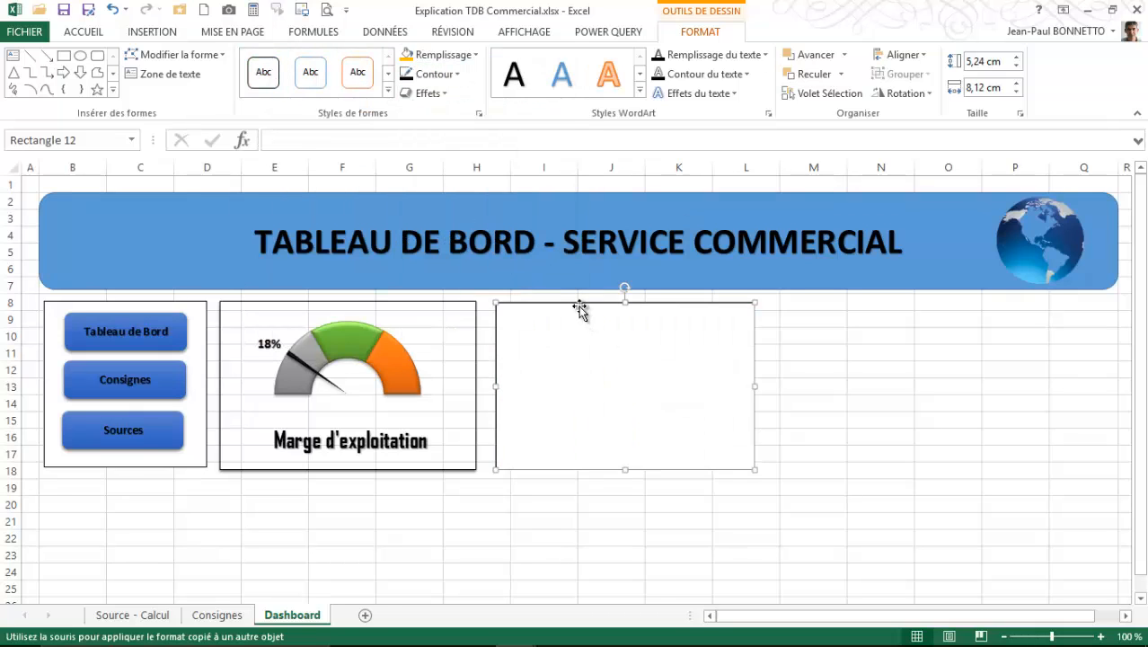
drag(577, 302, 575, 301)
drag(622, 467, 621, 470)
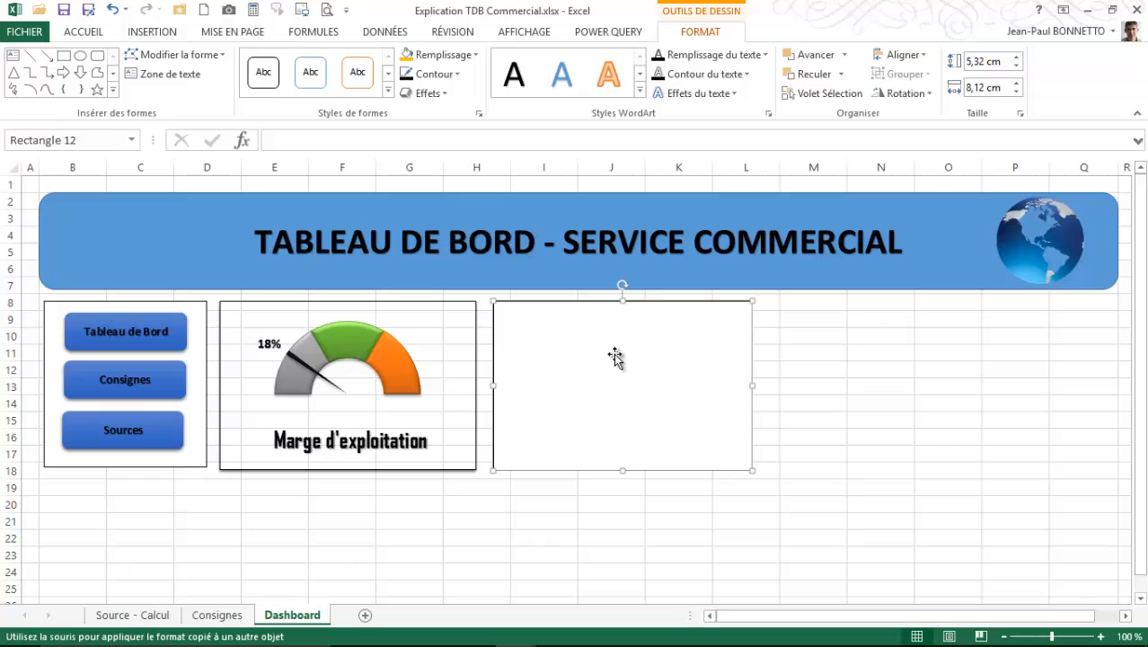
click(795, 372)
- Link the new rectangle's text to the Rentabilité financière value with the formula ='Source - Calcul'!M10
click(587, 375)
click(292, 142)
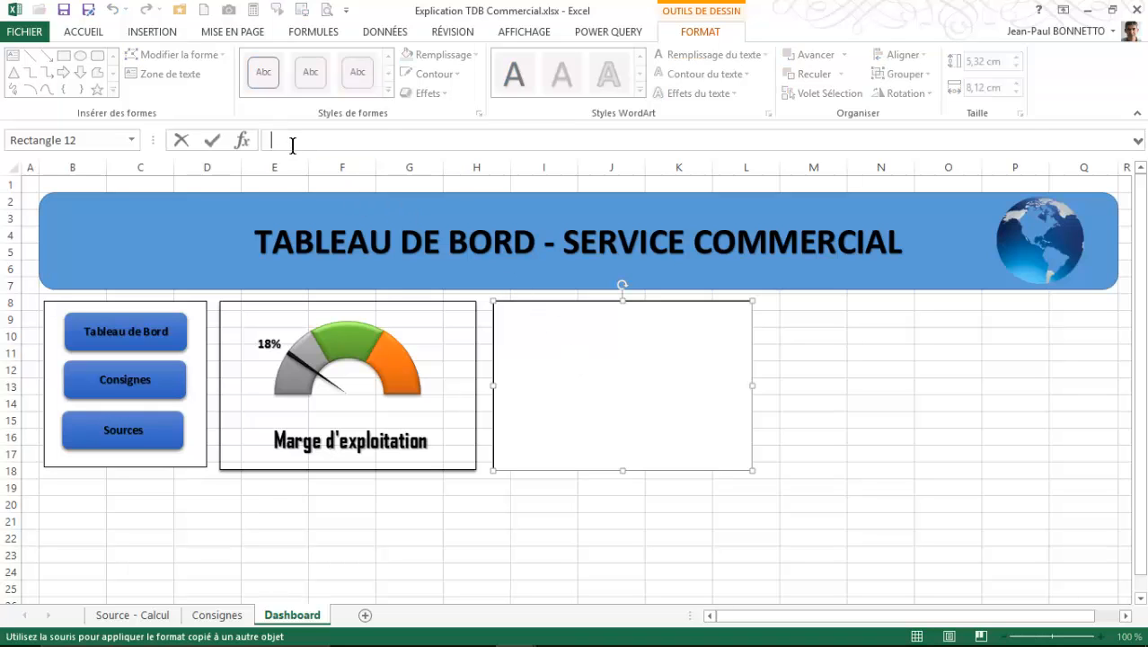
text(=)
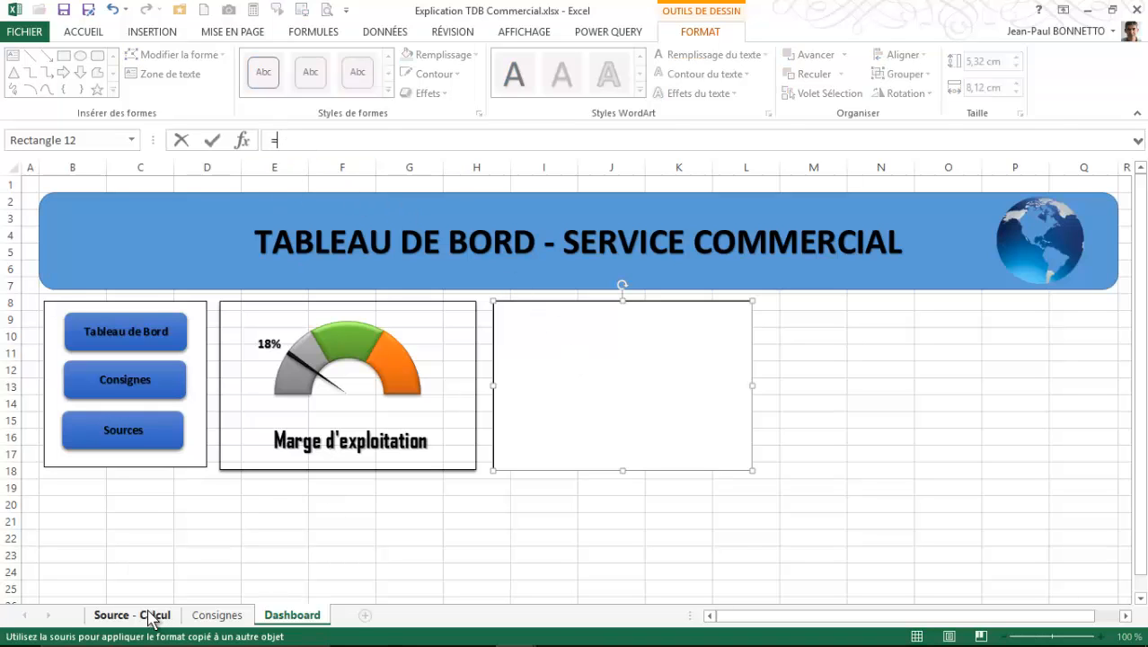
click(132, 614)
click(879, 359)
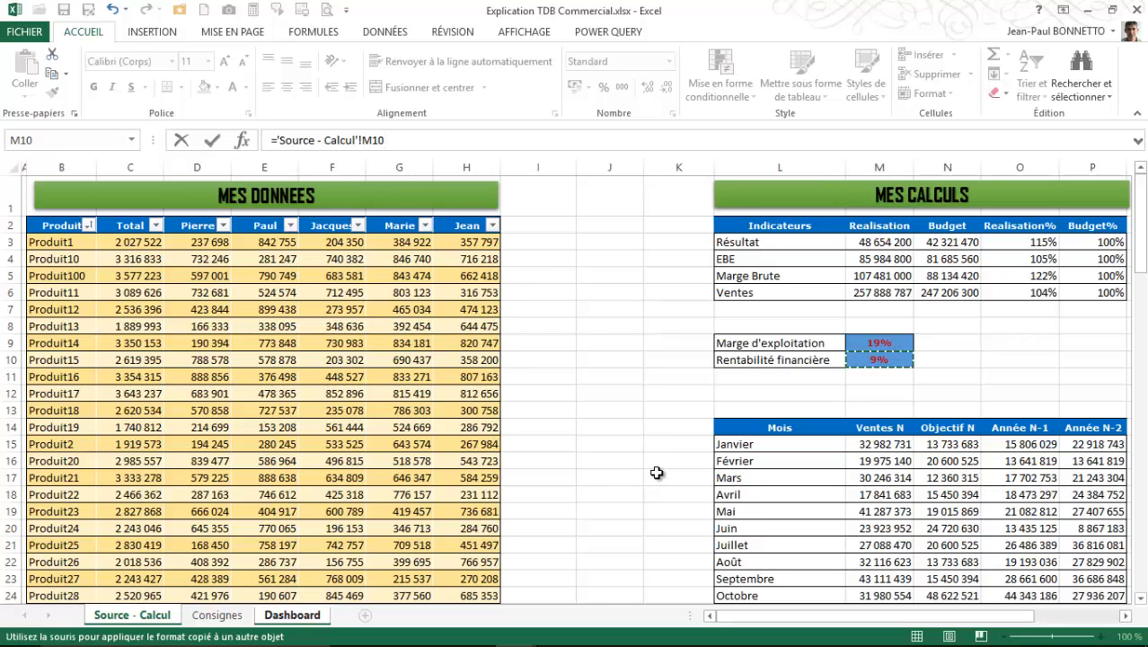
key(Return)
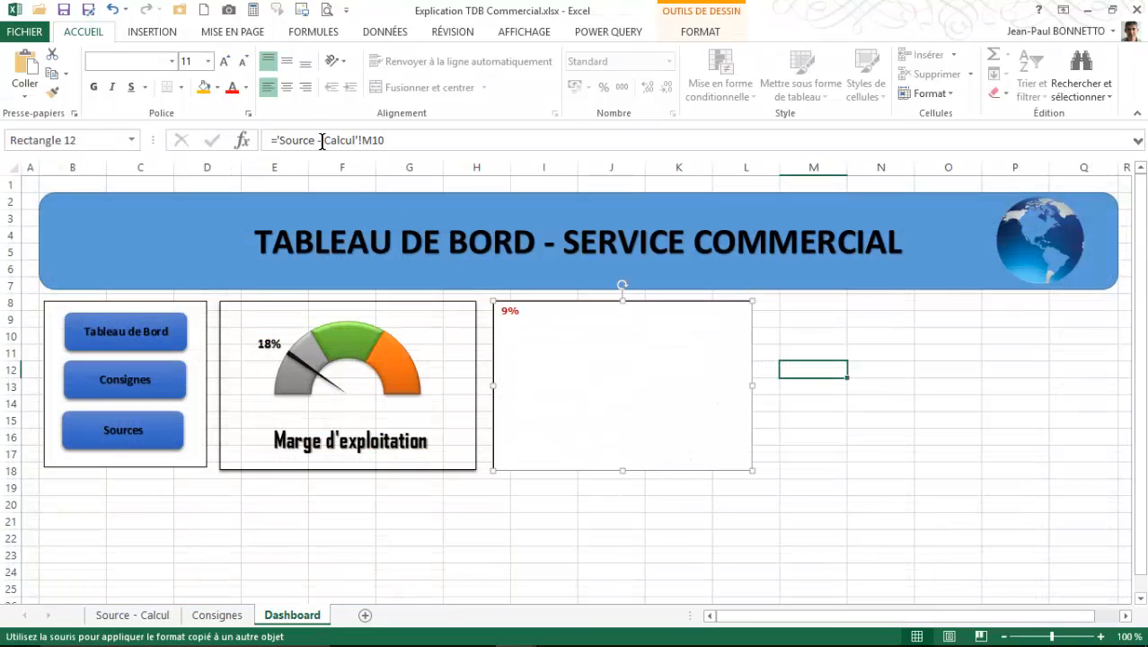
- Format the rectangle's linked percentage in a large, condensed purple font, centred horizontally and vertically
click(286, 61)
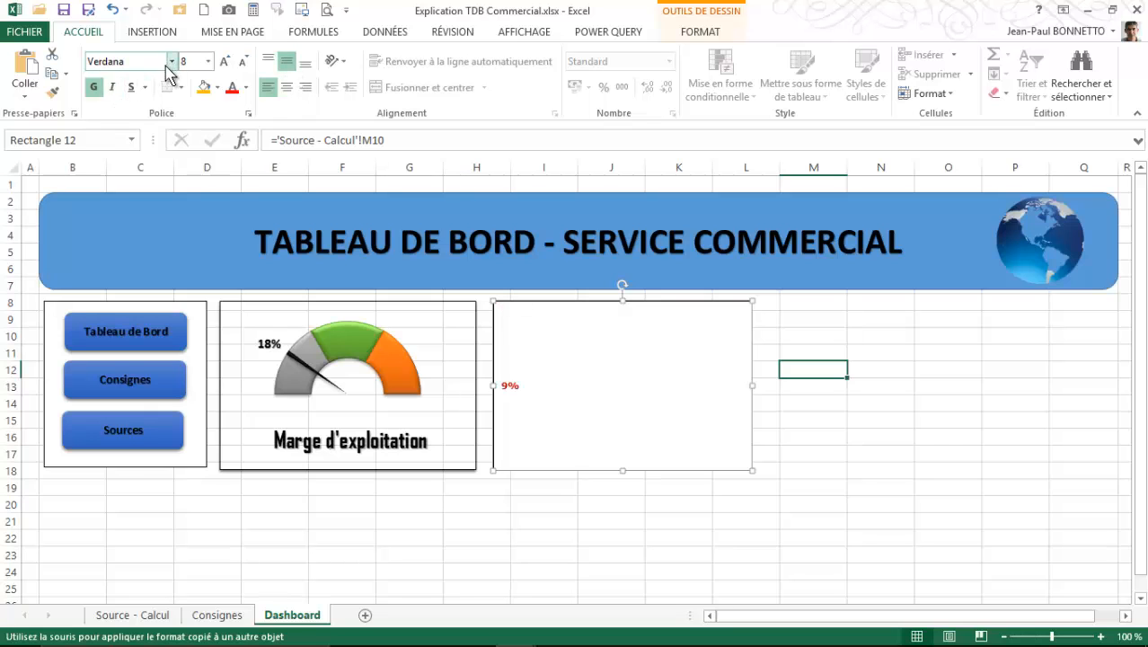
click(173, 61)
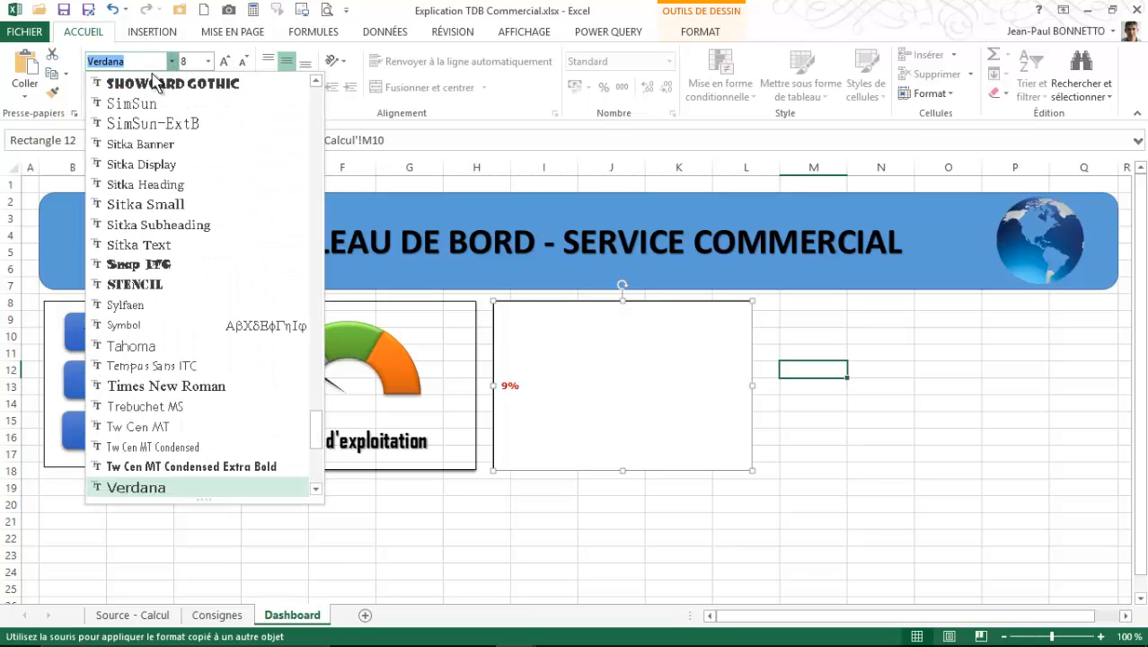
click(174, 61)
click(173, 63)
click(172, 63)
click(173, 63)
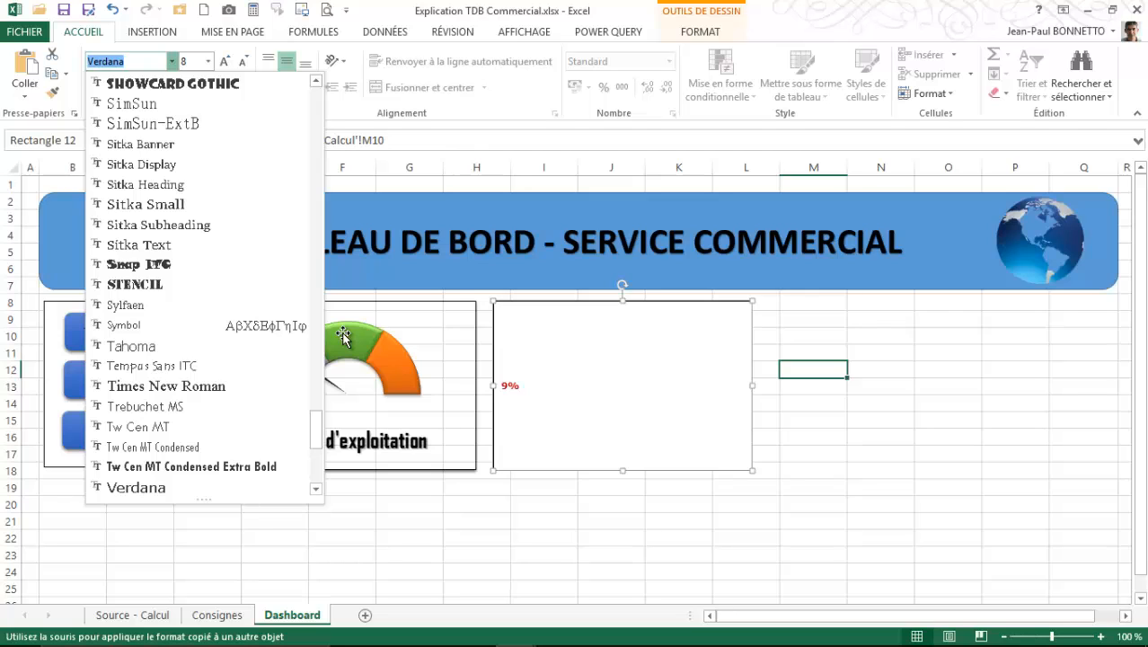
click(667, 461)
click(869, 492)
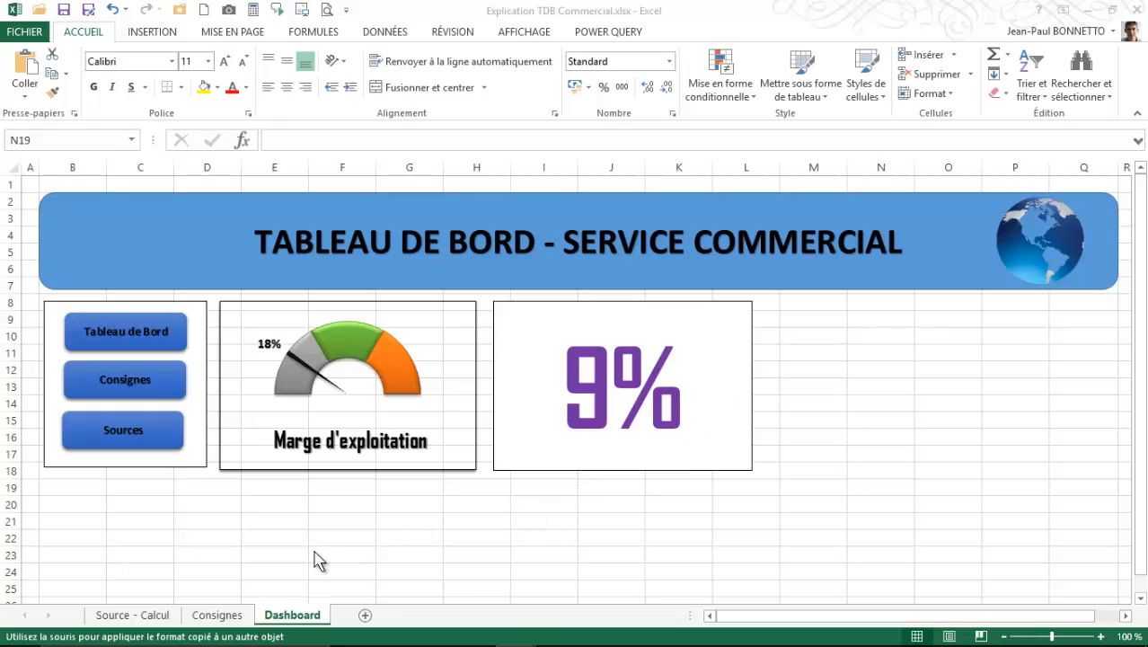
- Switch to the Tableau Bord - Commercial workbook and examine the Realisation% versus Budget% combination chart
mouse_move(394, 639)
mouse_move(530, 639)
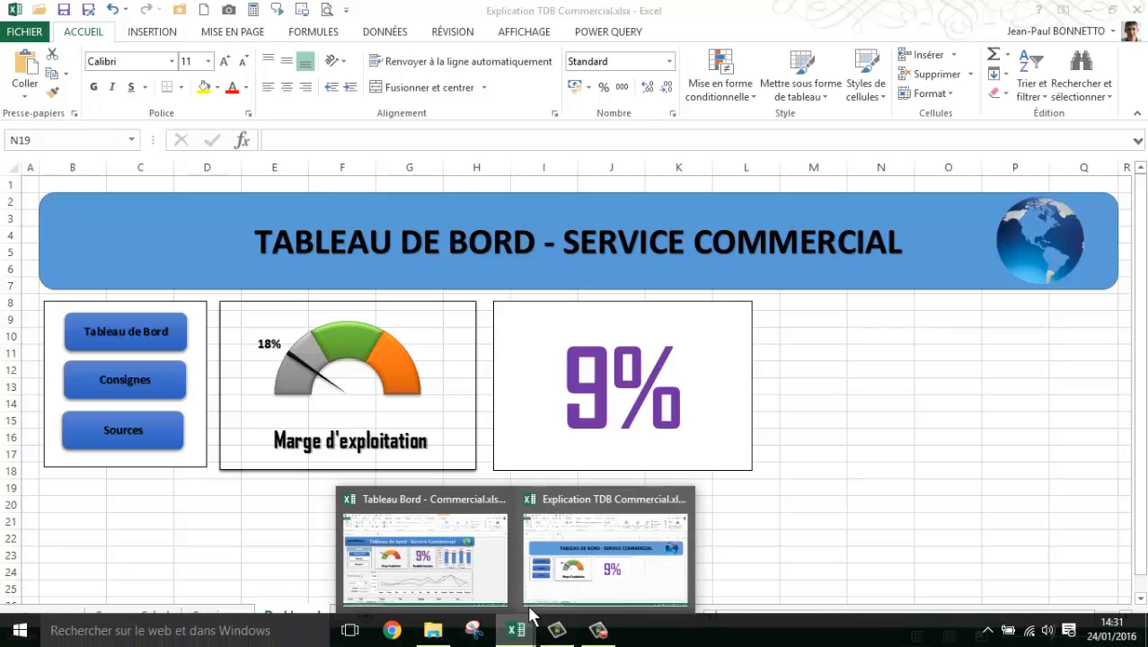
click(409, 548)
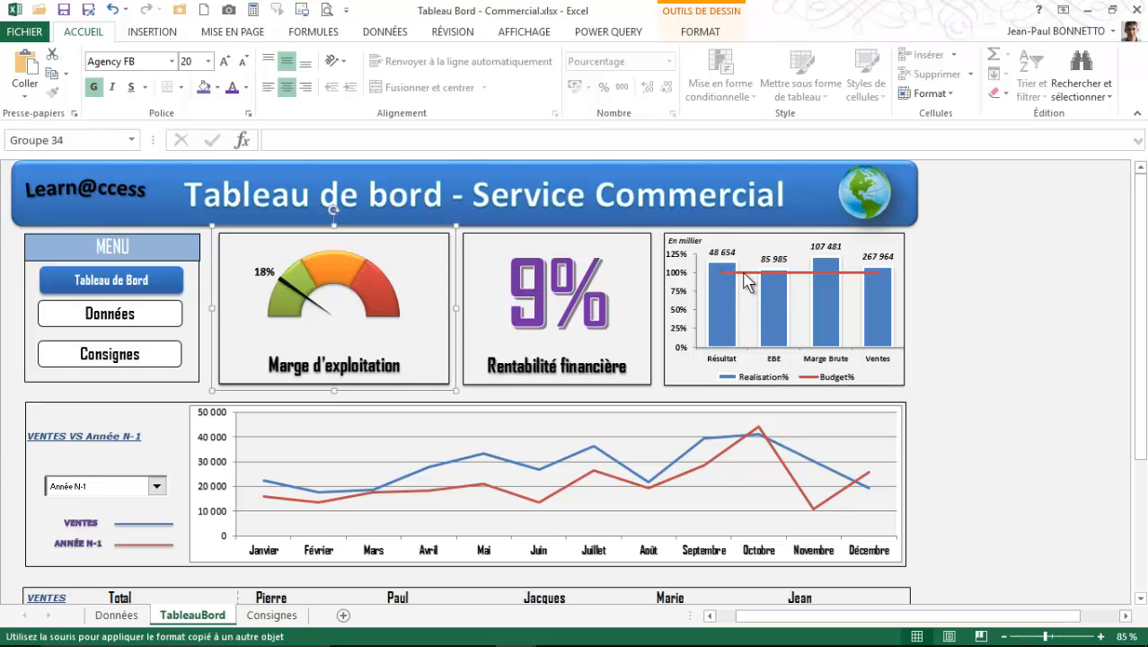
mouse_move(874, 295)
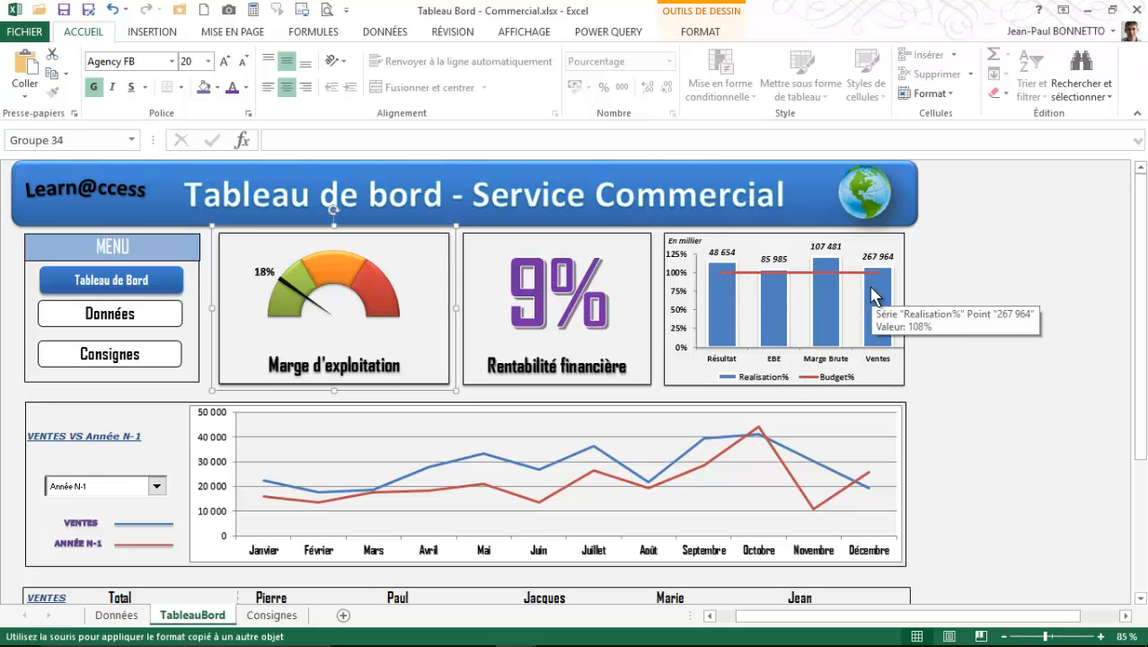
mouse_move(822, 287)
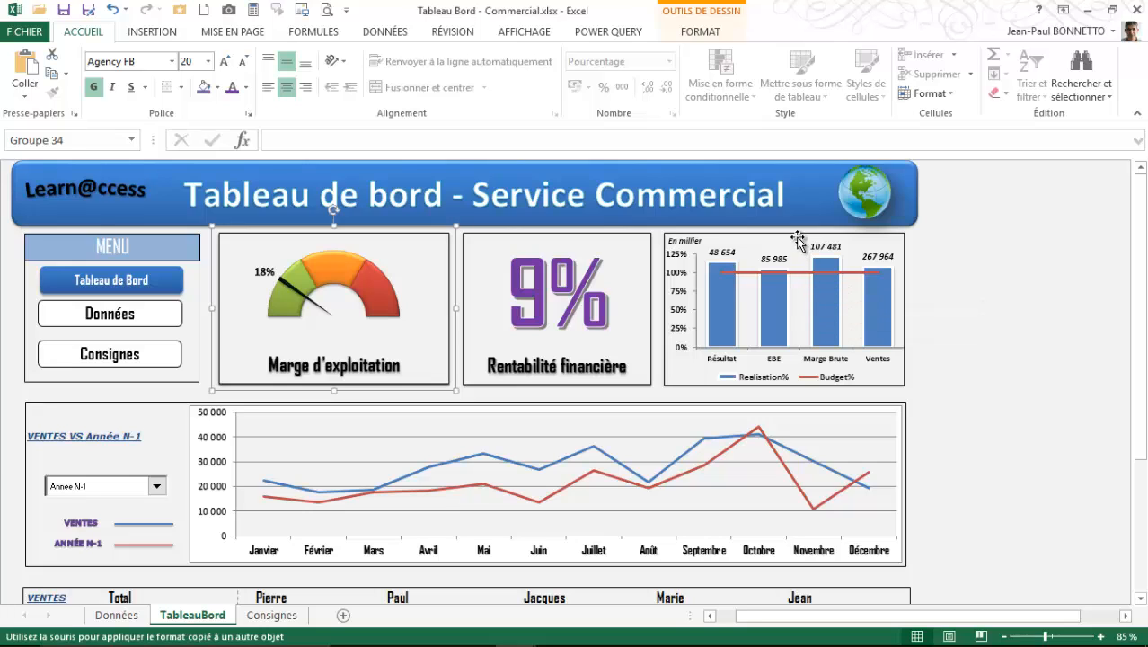
- Deselect the objects on the model dashboard and return to the Explication TDB Commercial workbook
click(797, 245)
click(1007, 273)
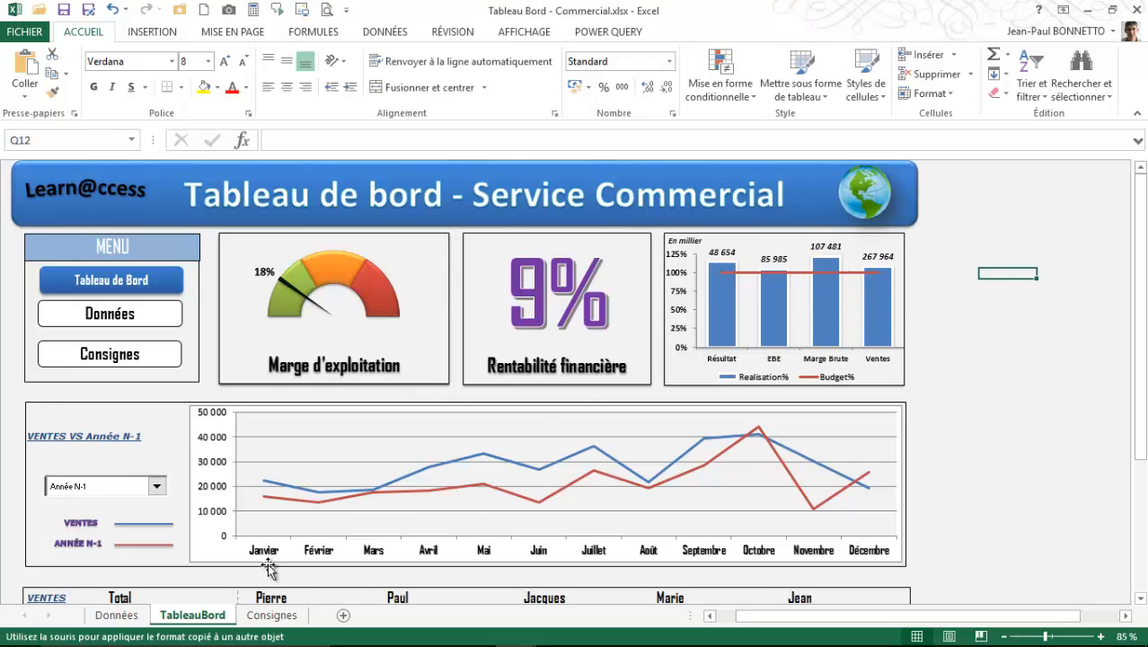
mouse_move(297, 645)
mouse_move(514, 636)
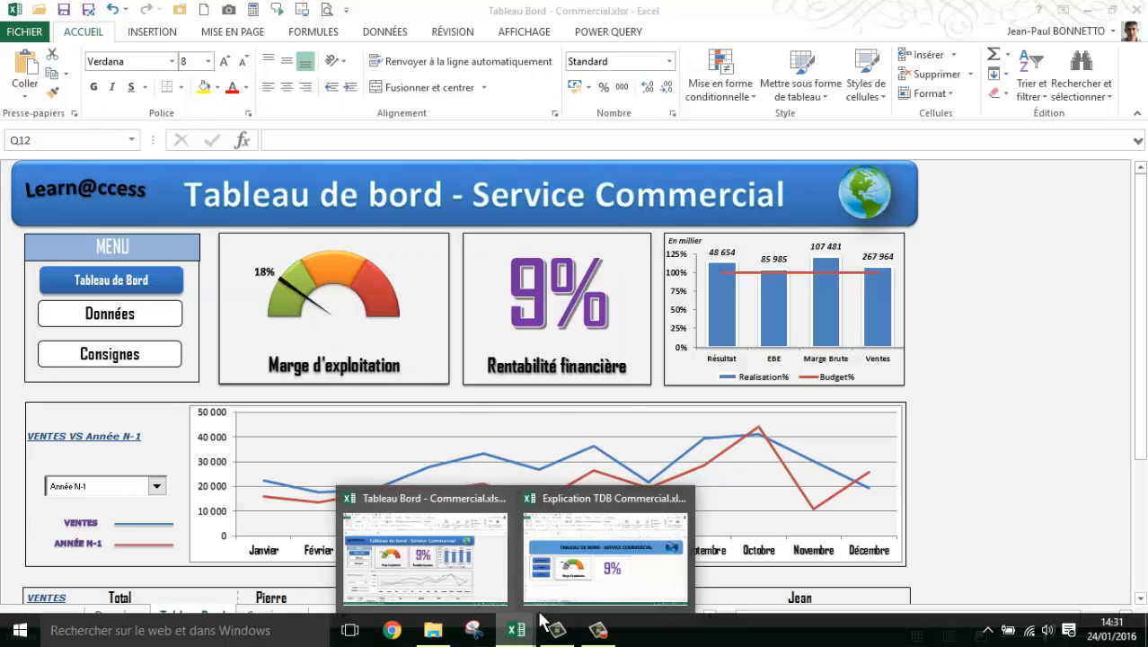
click(585, 589)
- Set the rectangle holding the large purple percentage to neither move nor resize with the cells
click(696, 316)
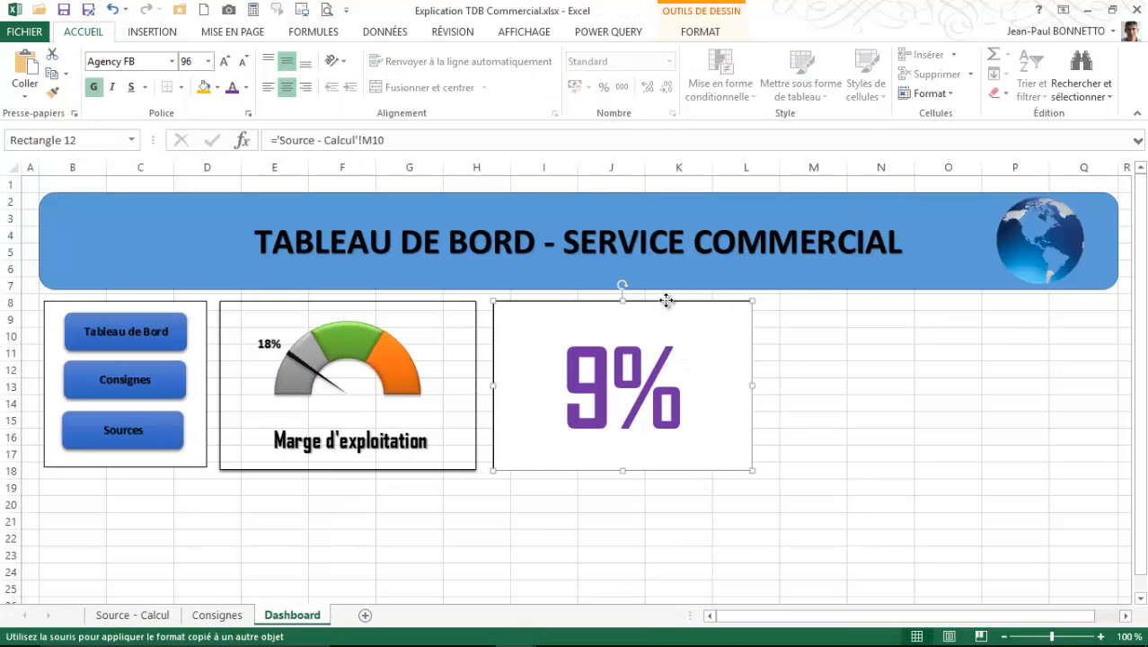
right_click(671, 302)
click(719, 563)
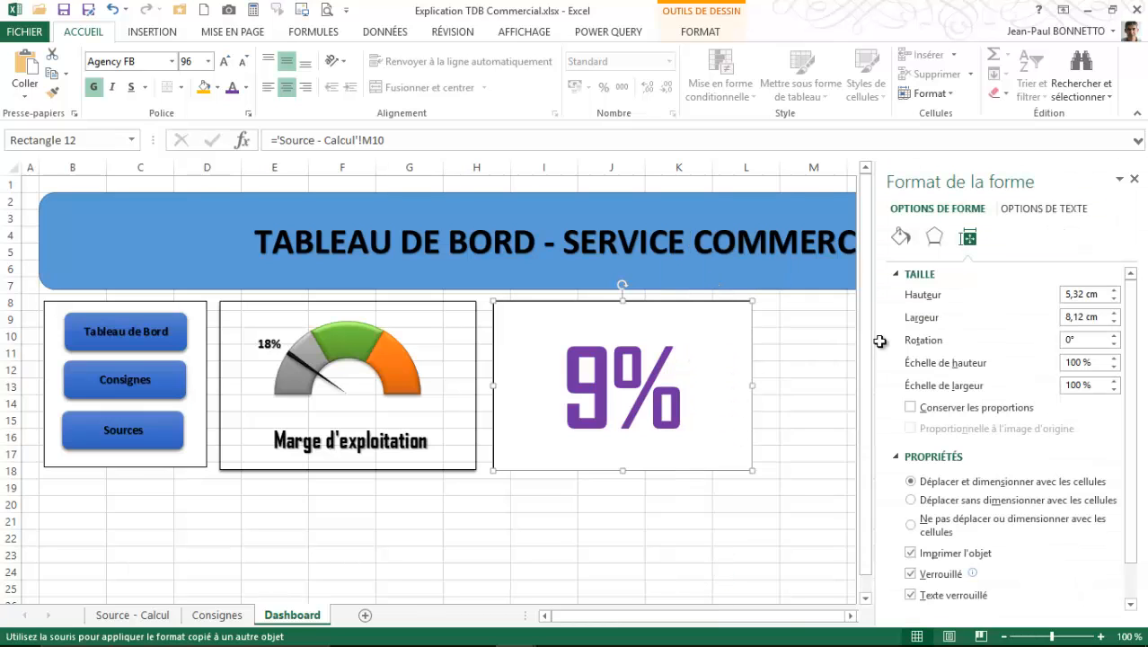
click(909, 524)
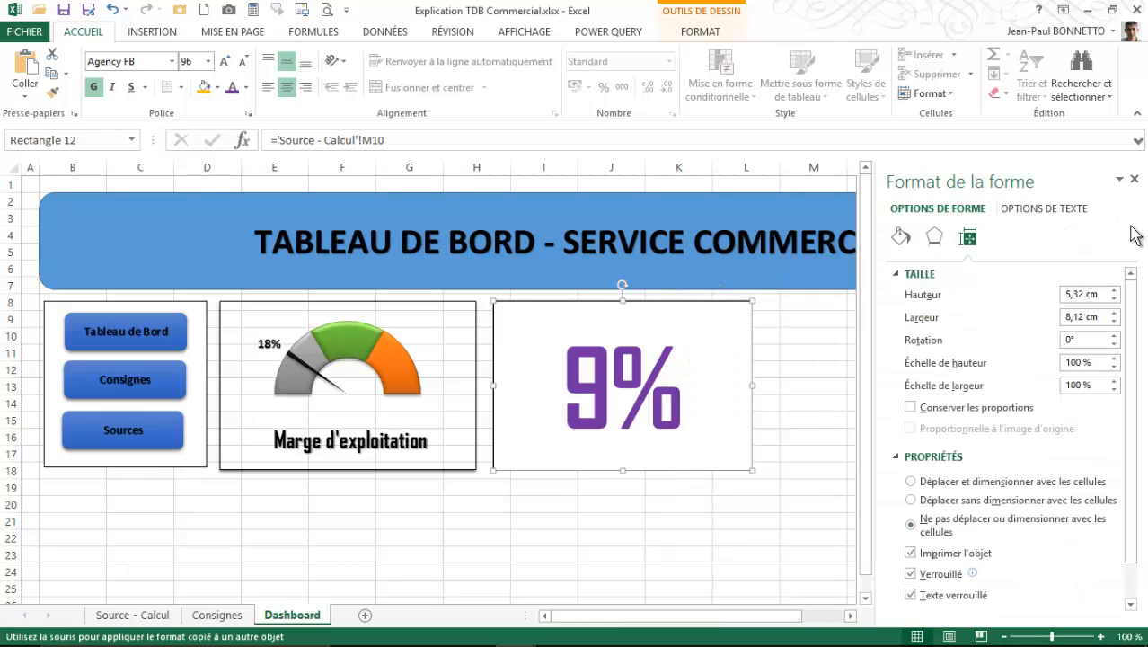
click(1134, 179)
click(862, 420)
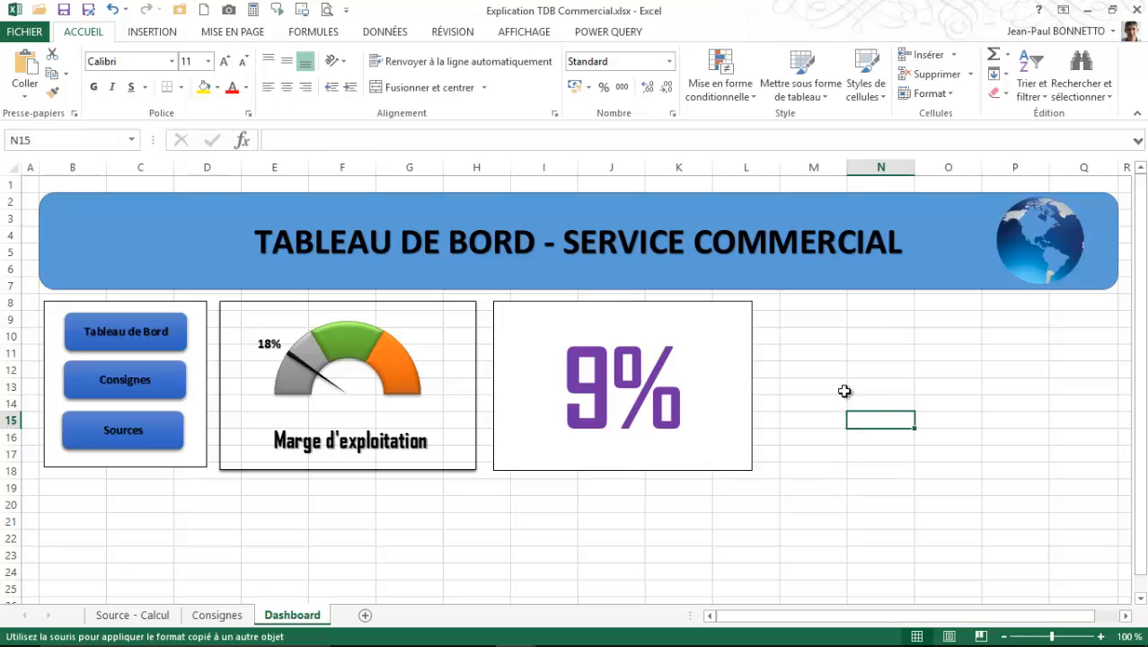
- Insert a clustered column chart from the indicator table L2:P6 on Source - Calcul and switch its rows and columns
click(813, 335)
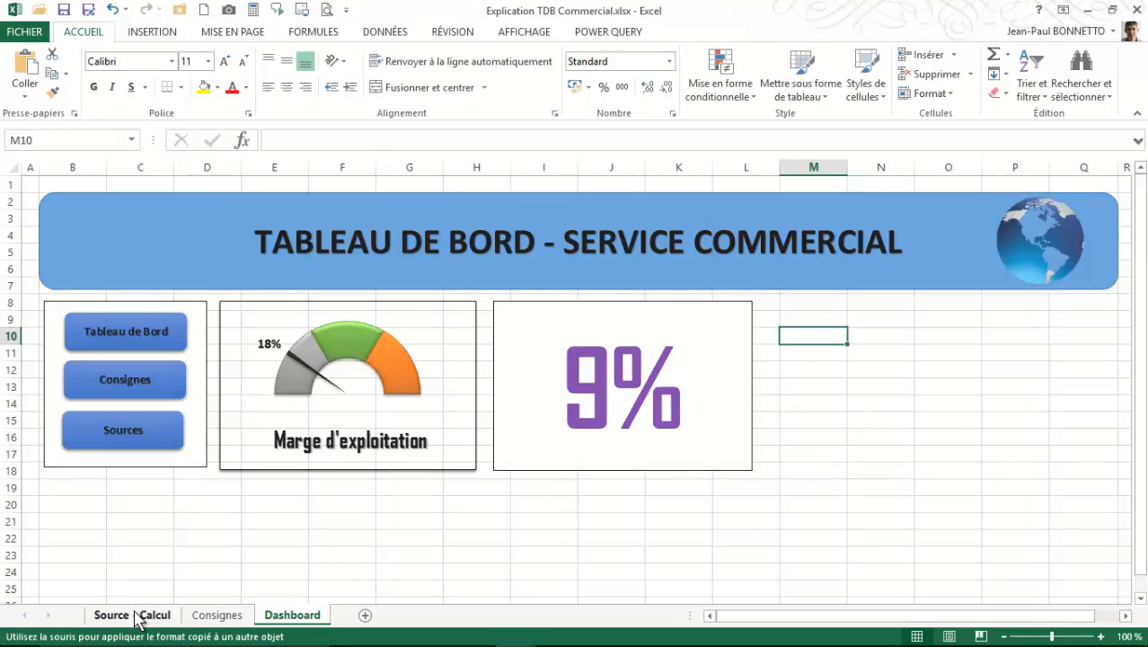
click(139, 614)
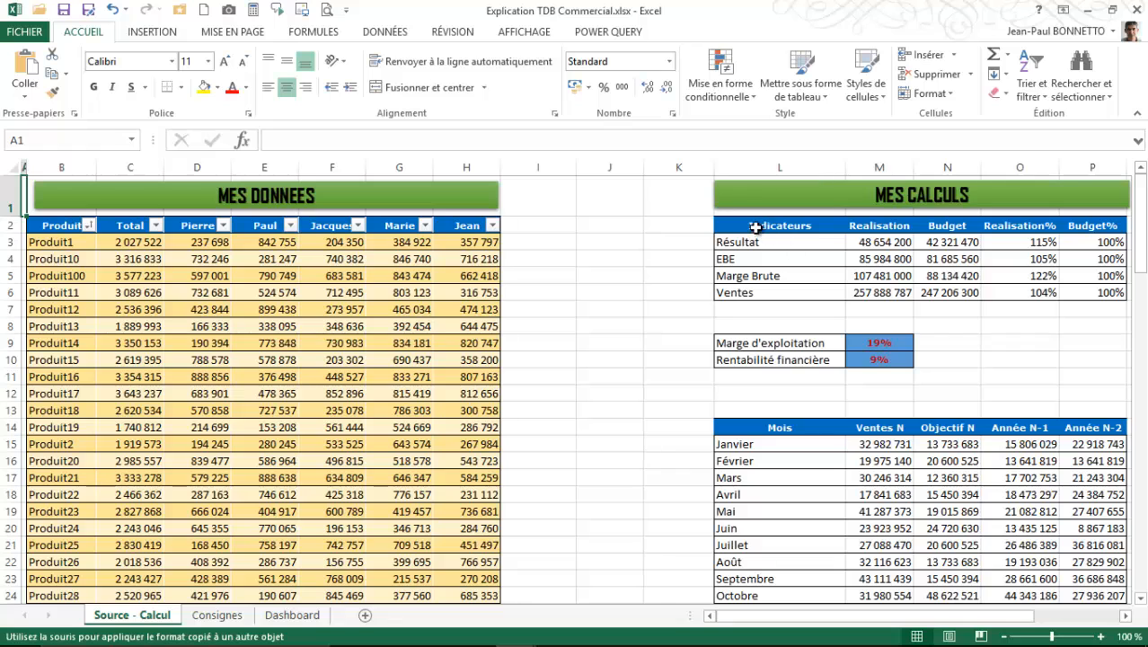
mouse_move(749, 226)
mouse_down()
mouse_move(1015, 252)
mouse_move(968, 265)
mouse_move(953, 288)
mouse_up()
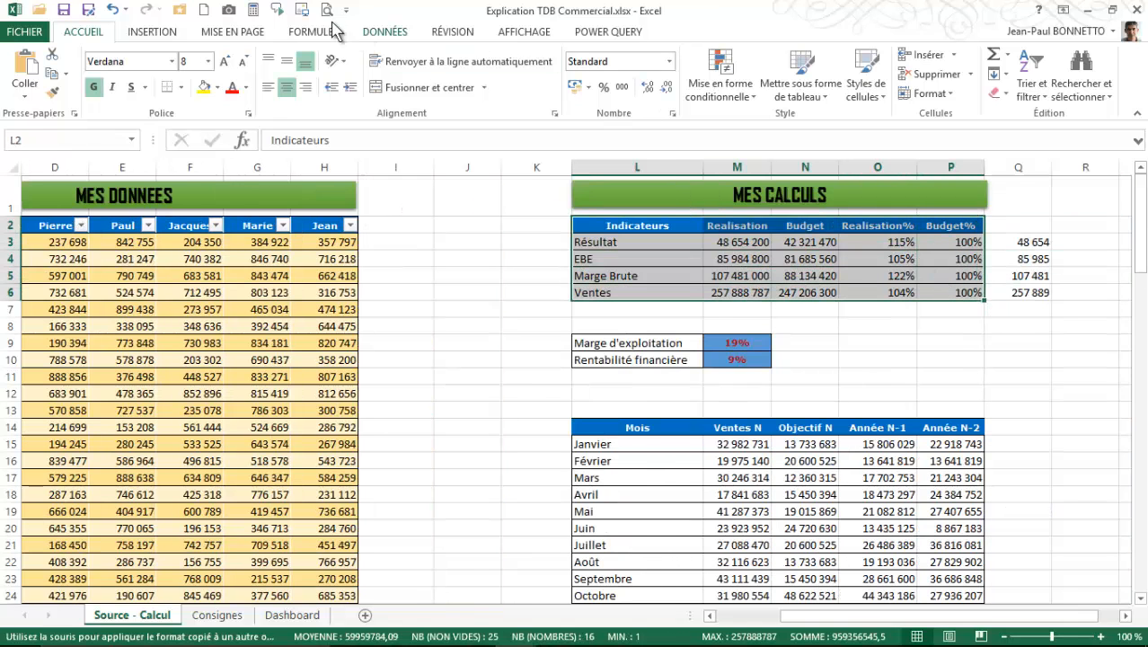
click(162, 34)
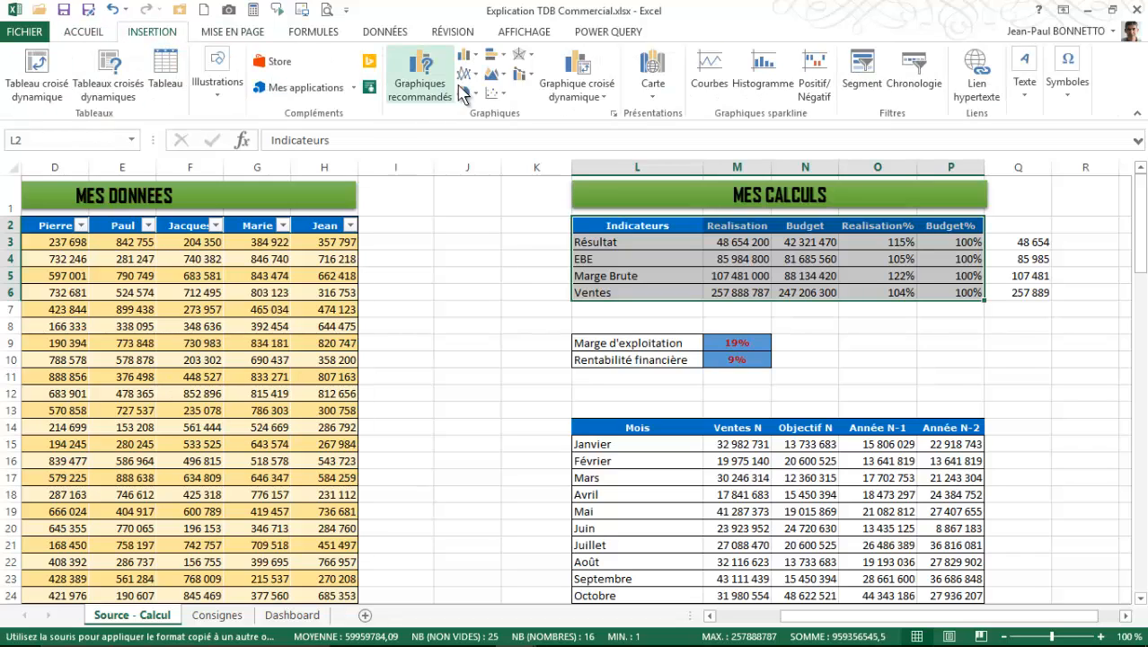
click(469, 58)
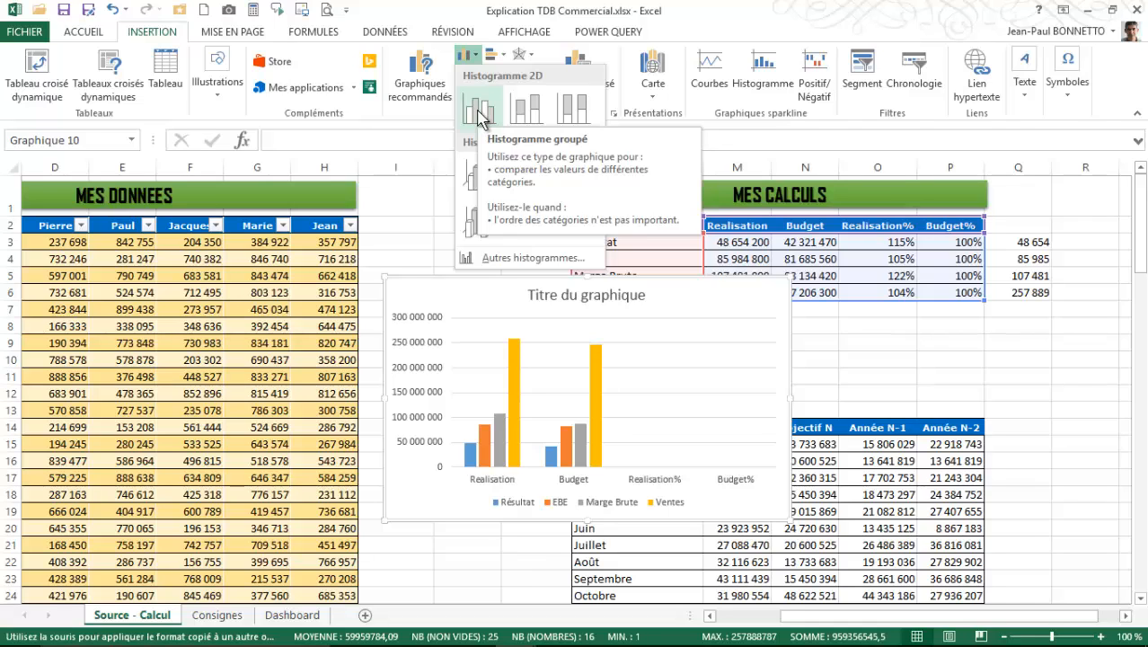
click(479, 118)
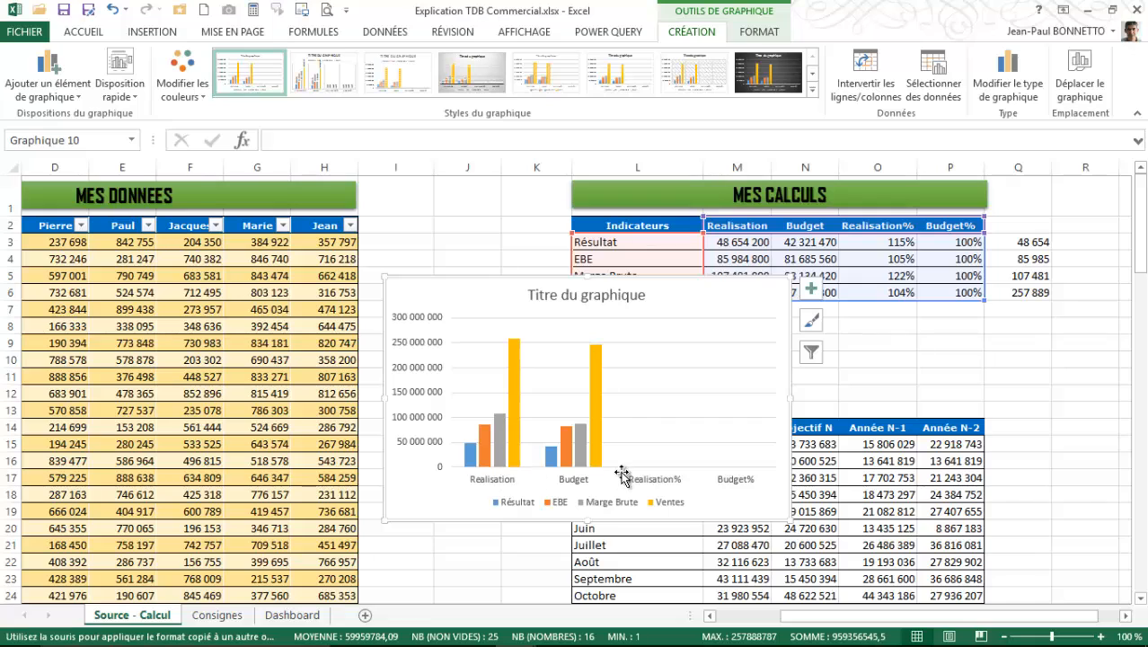
click(870, 83)
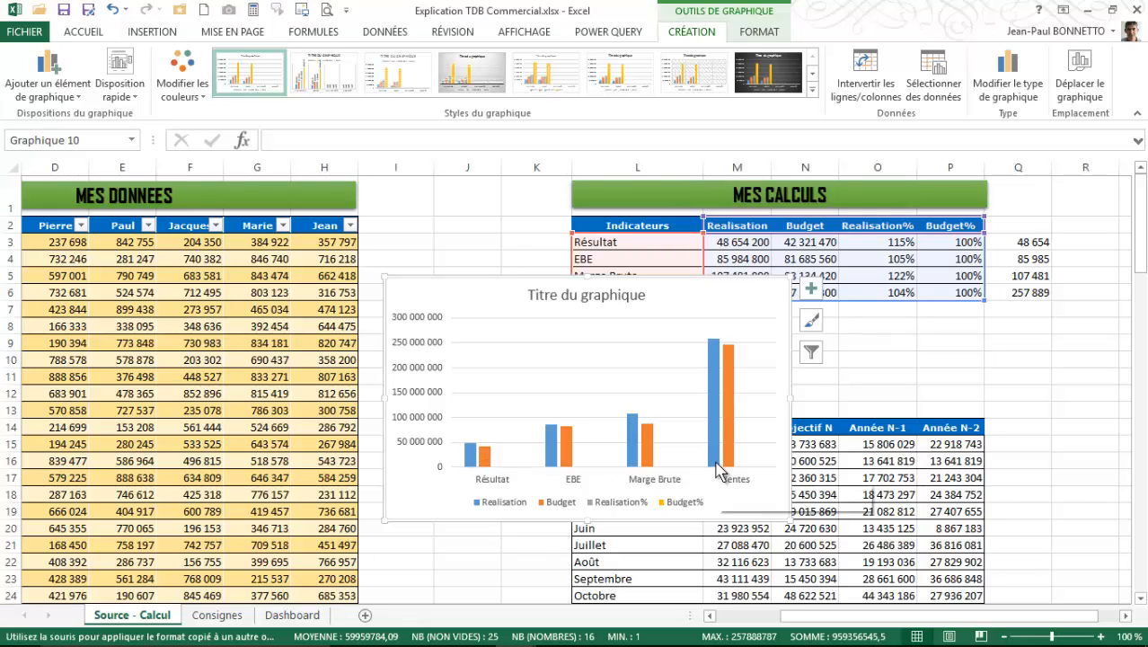
mouse_move(719, 469)
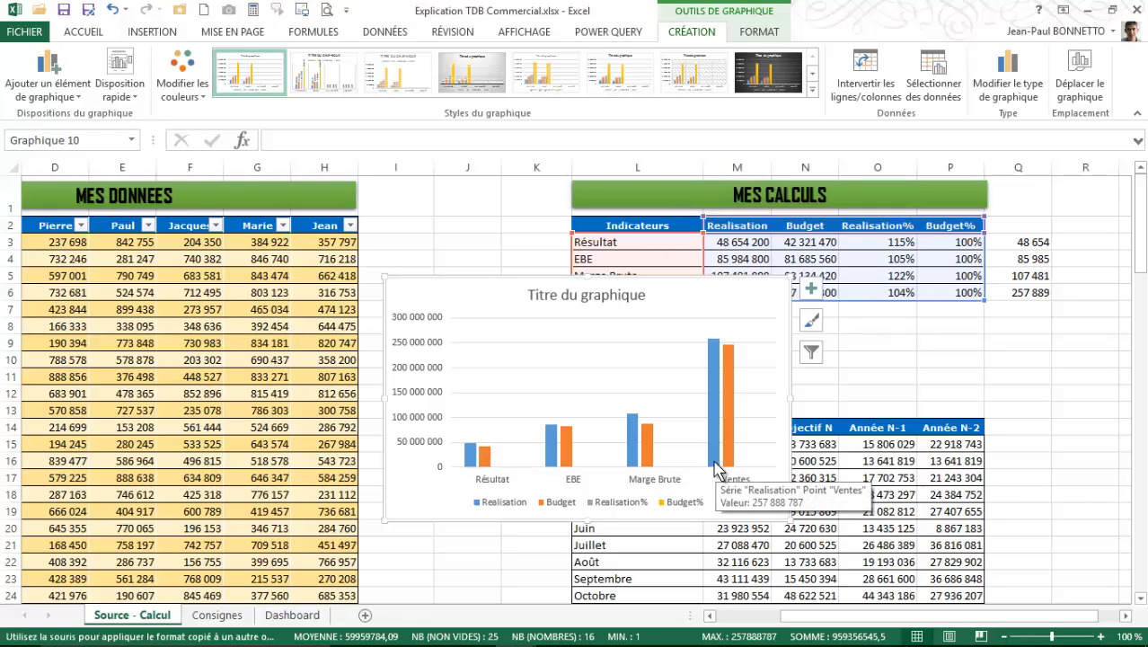
- Open the horizontal axis formatting of the new chart and review its tick mark and label options
click(662, 473)
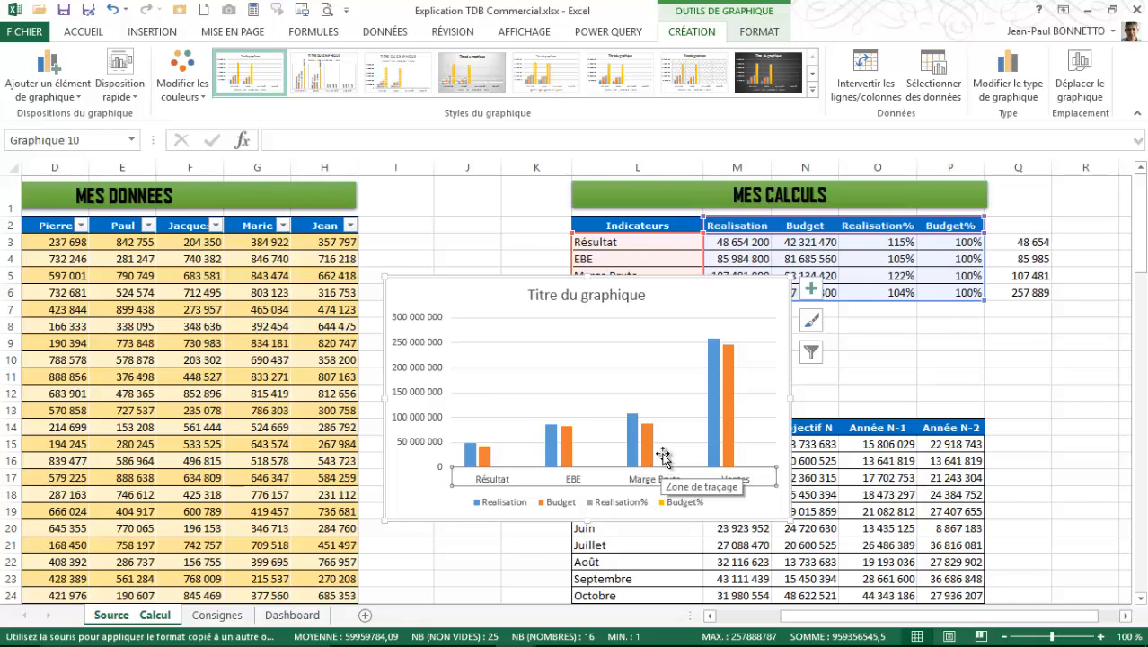
click(662, 462)
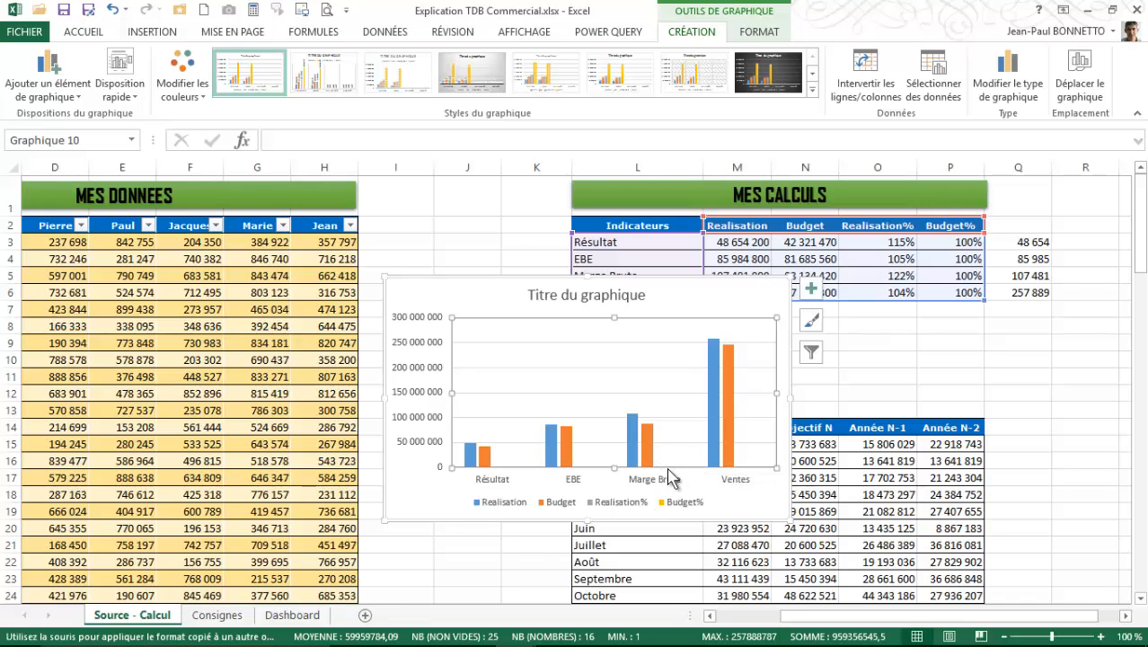
right_click(668, 465)
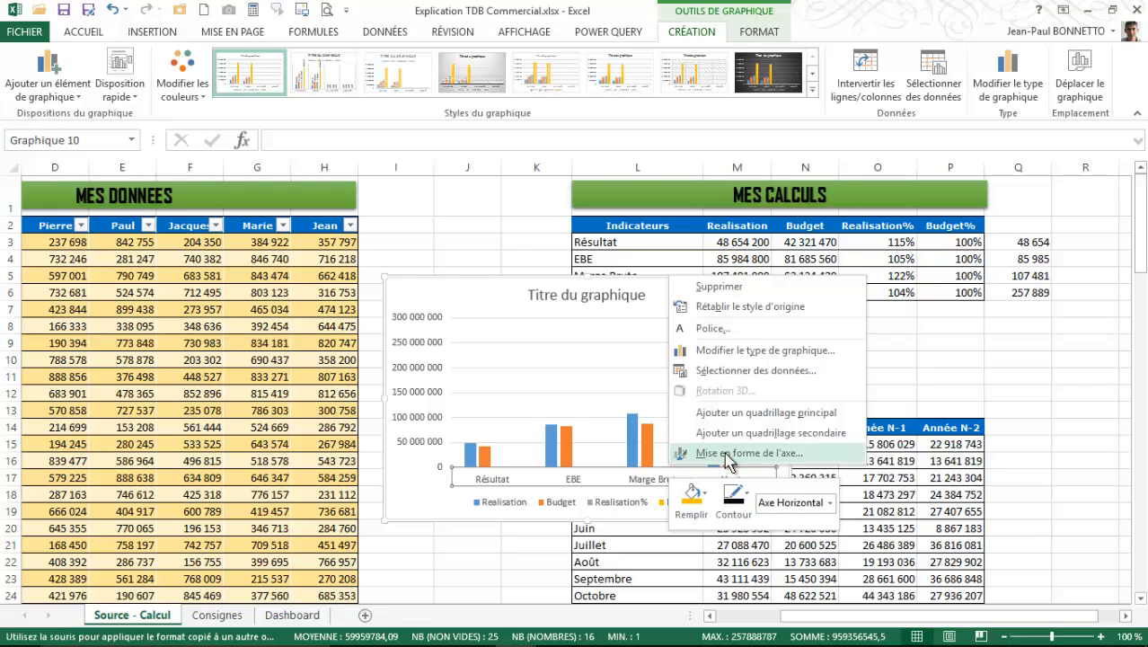
click(728, 455)
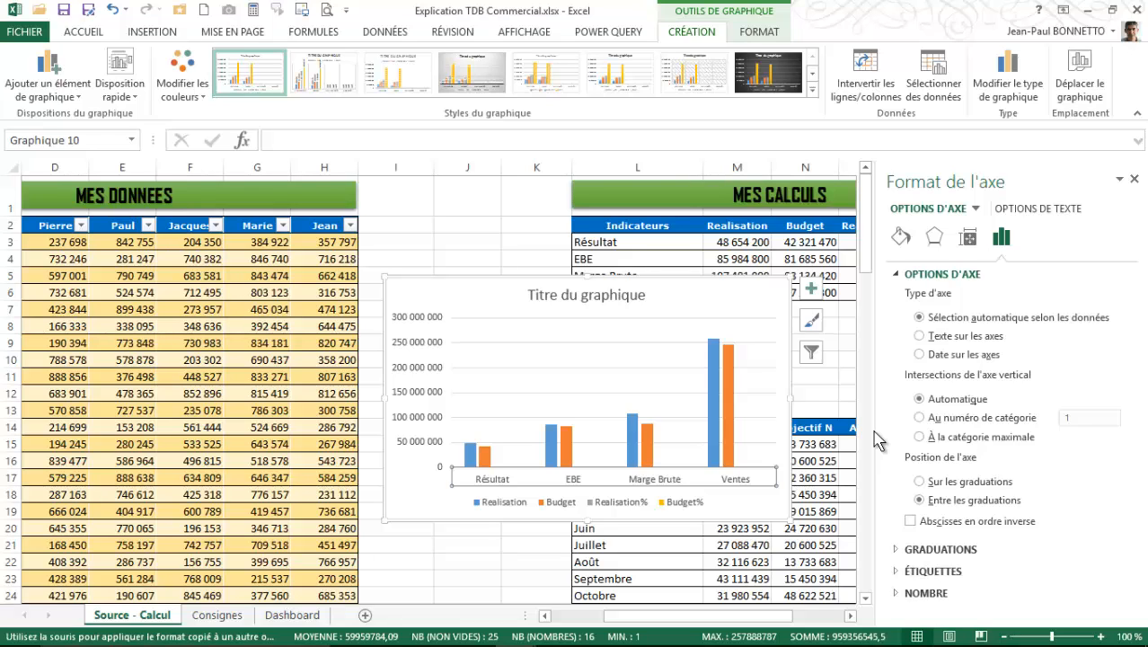
scroll(876, 440, down, 1)
scroll(898, 539, down, 3)
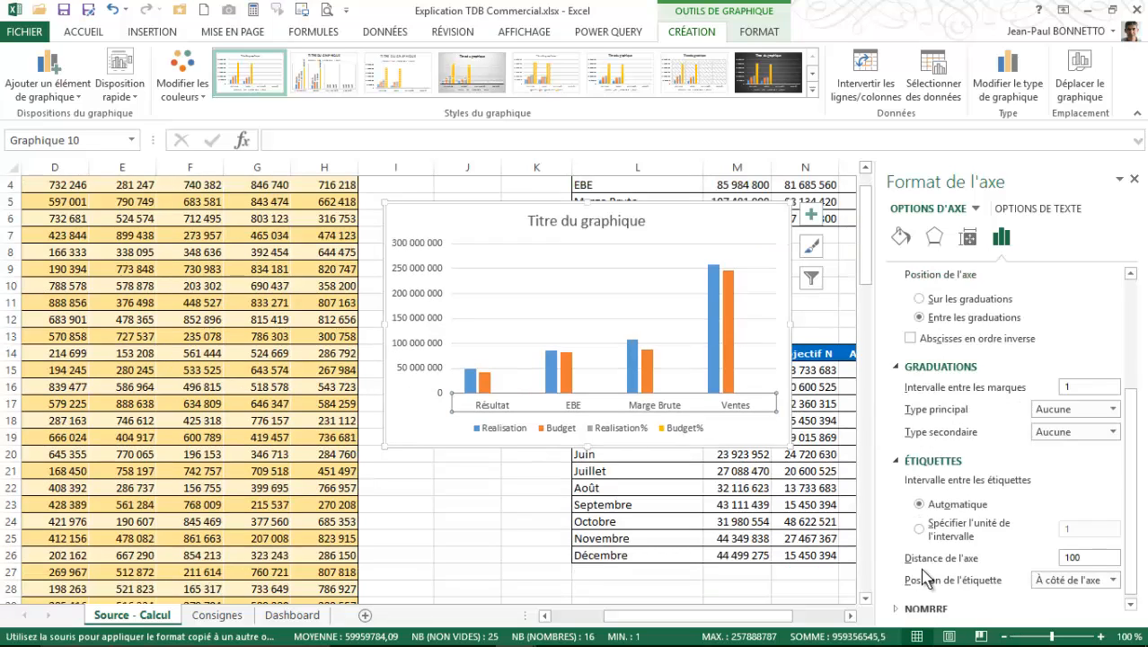
scroll(927, 580, down, 1)
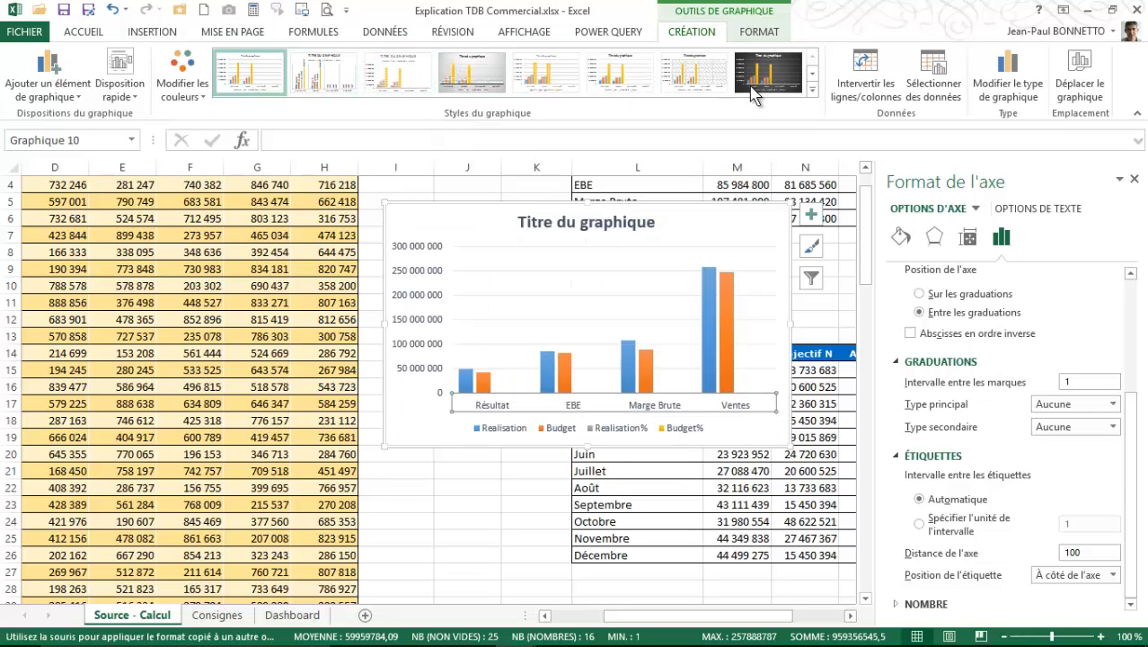
- Apply the chart style with the legend above the plot and fine gridlines, and look over the legend's fill and effect options
click(812, 93)
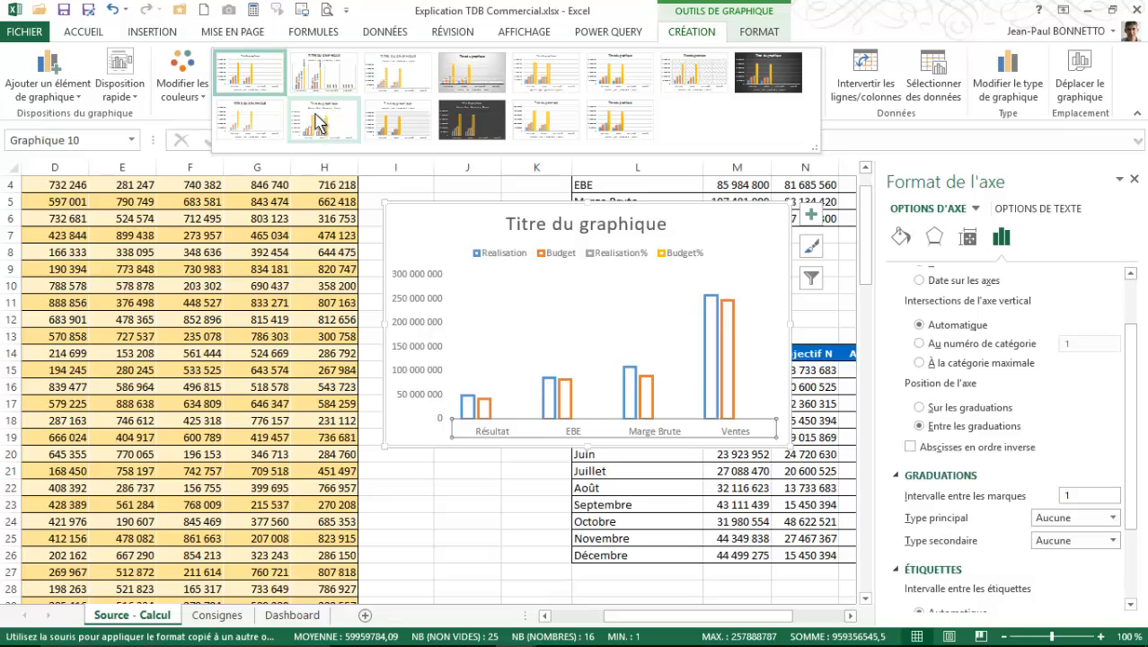
click(387, 125)
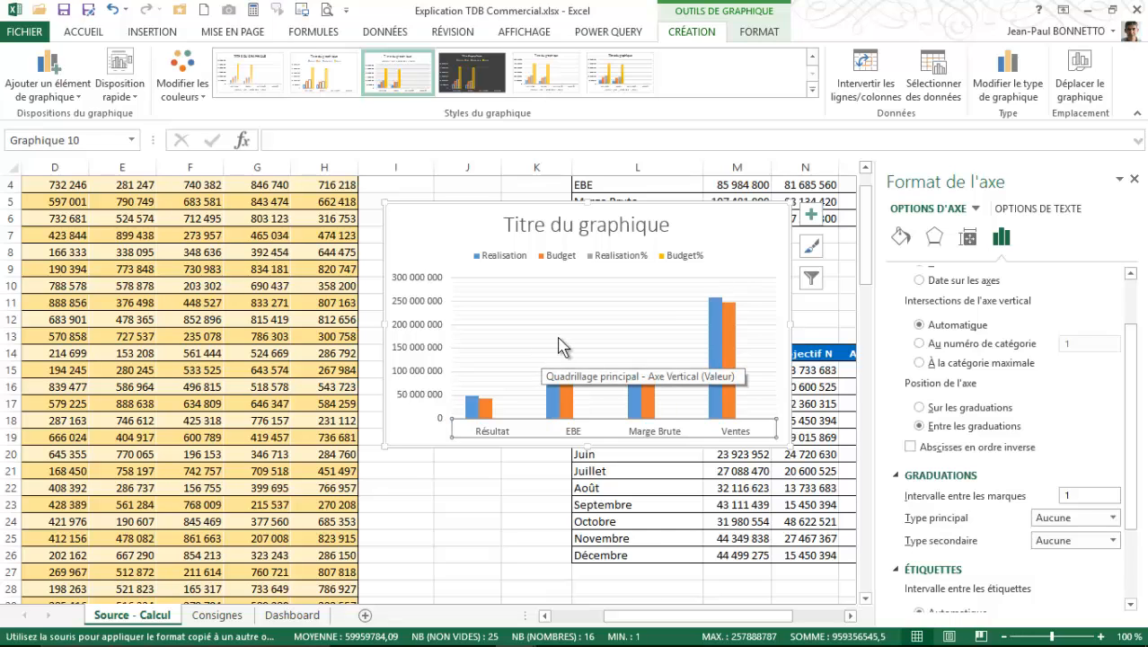
click(680, 258)
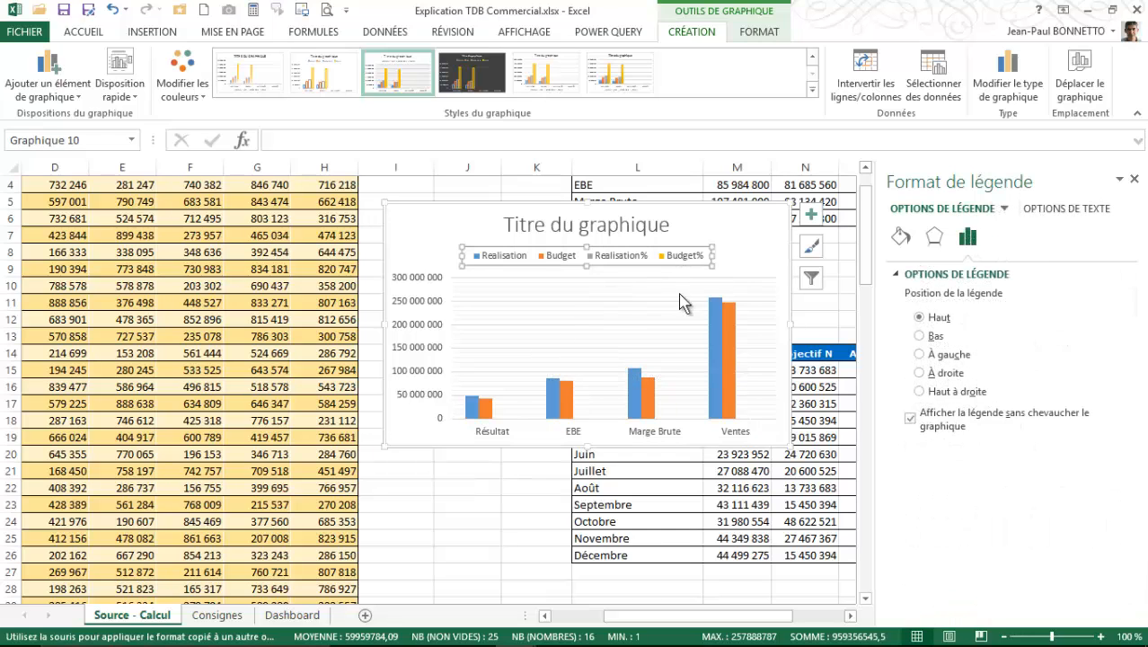
click(901, 237)
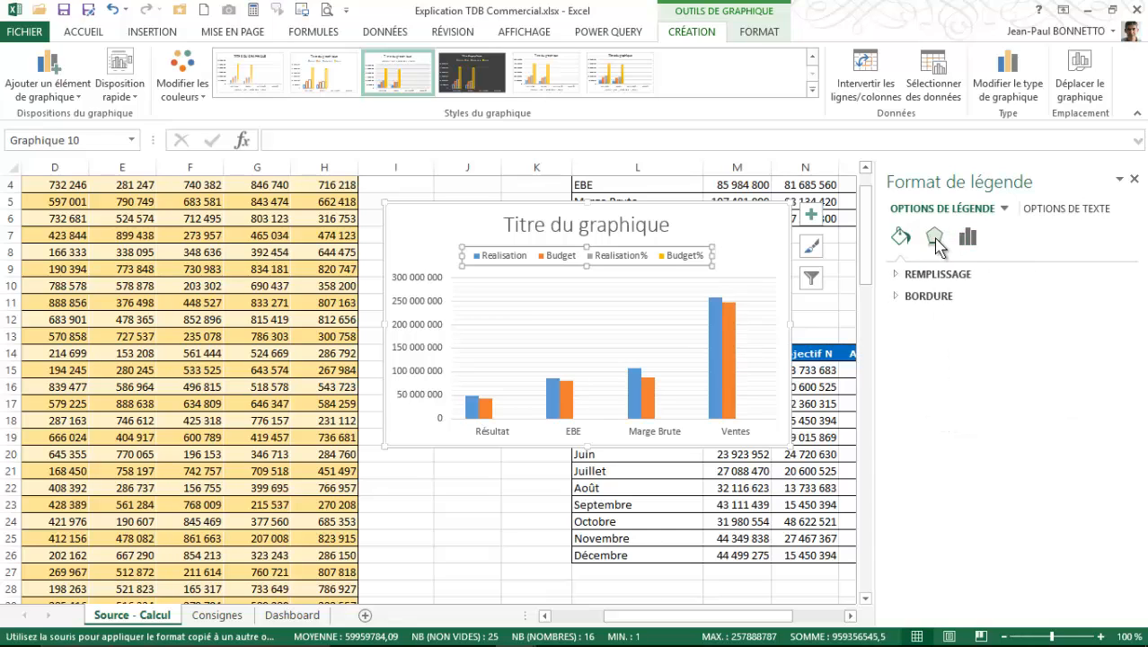
click(935, 239)
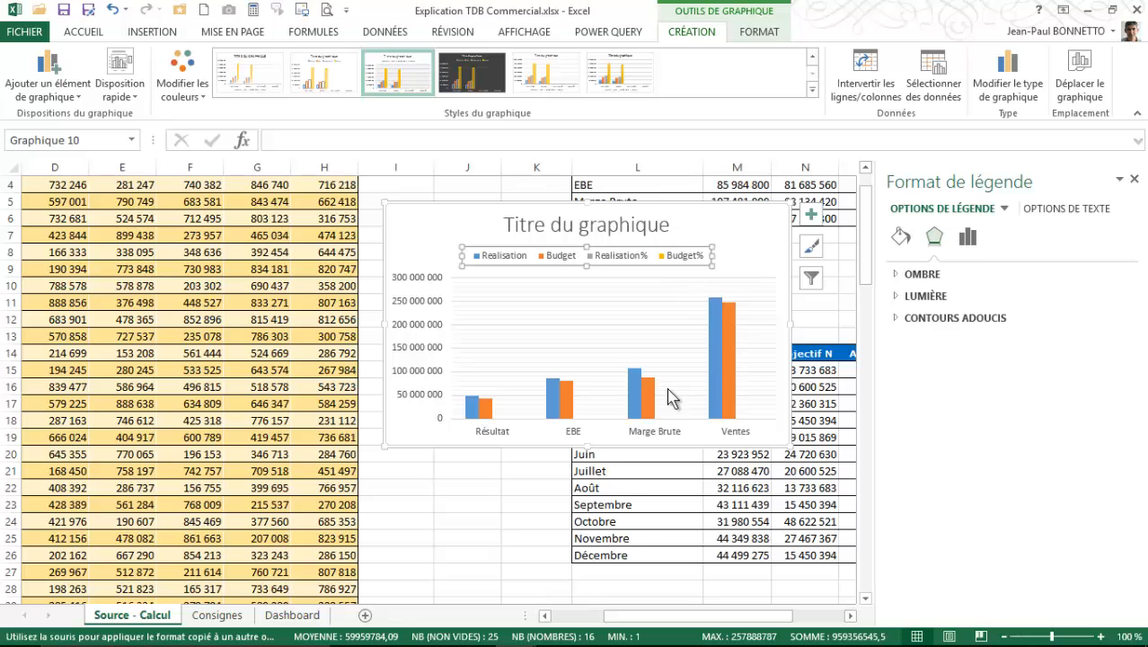
- Review the column chart's data source series and the available chart types, leaving both unchanged
right_click(662, 418)
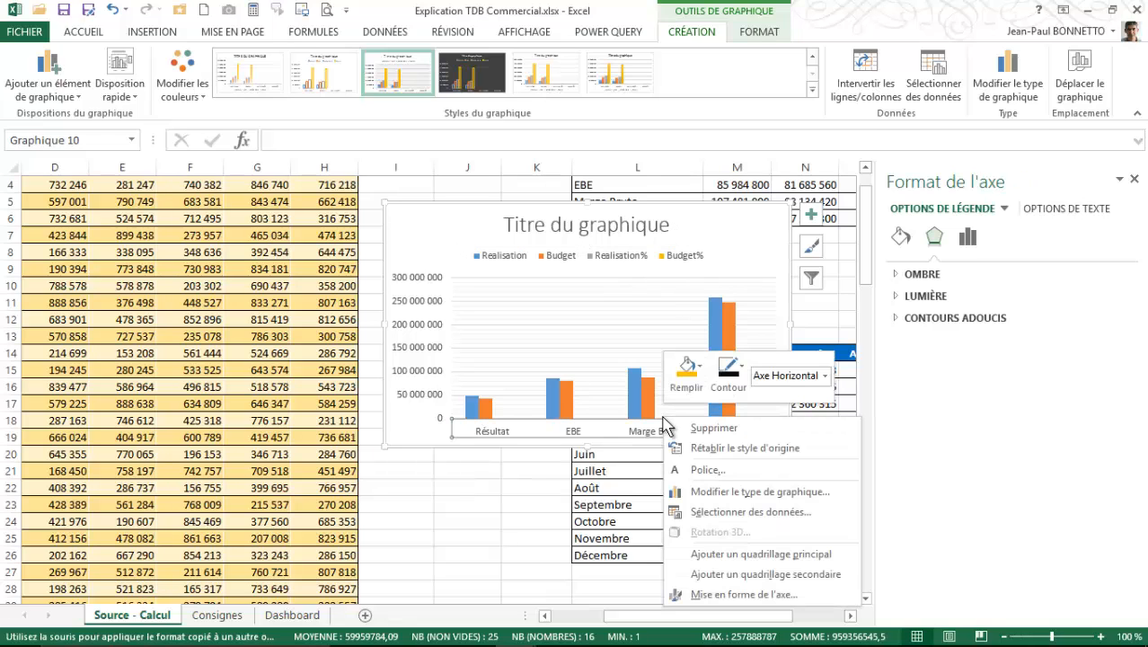
click(661, 388)
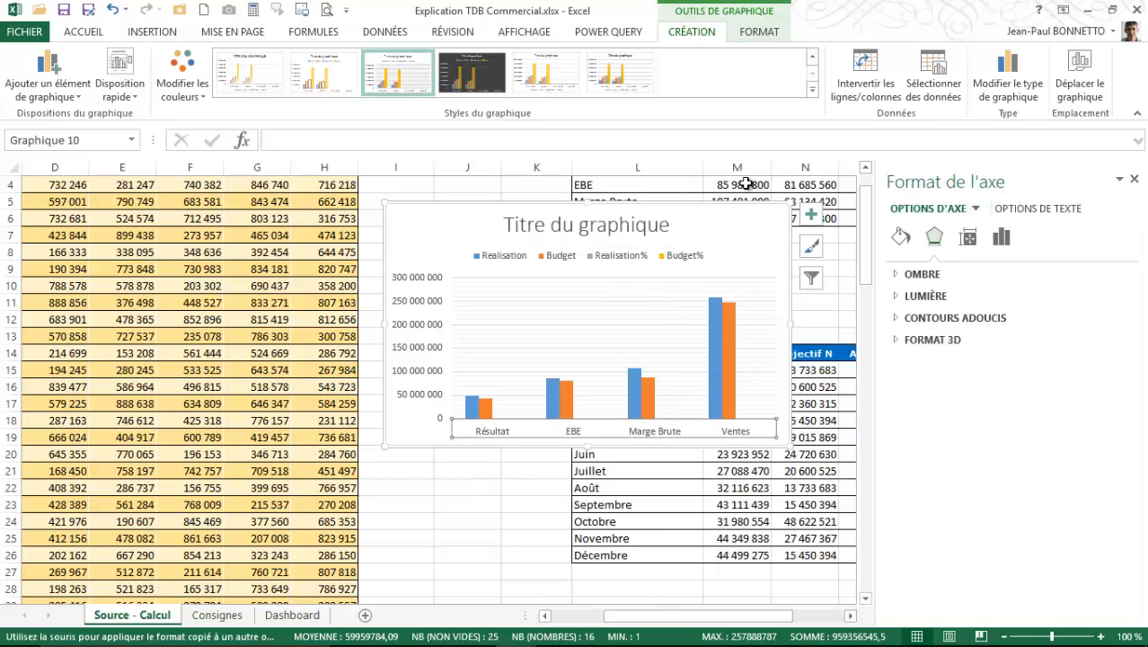
click(939, 67)
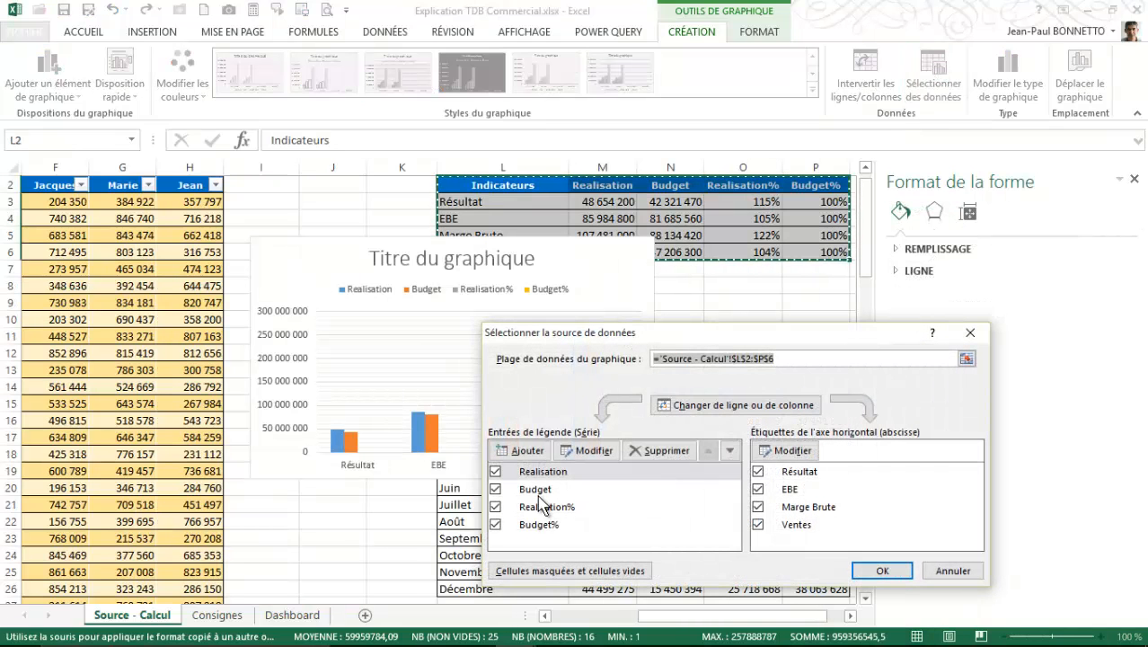
click(540, 525)
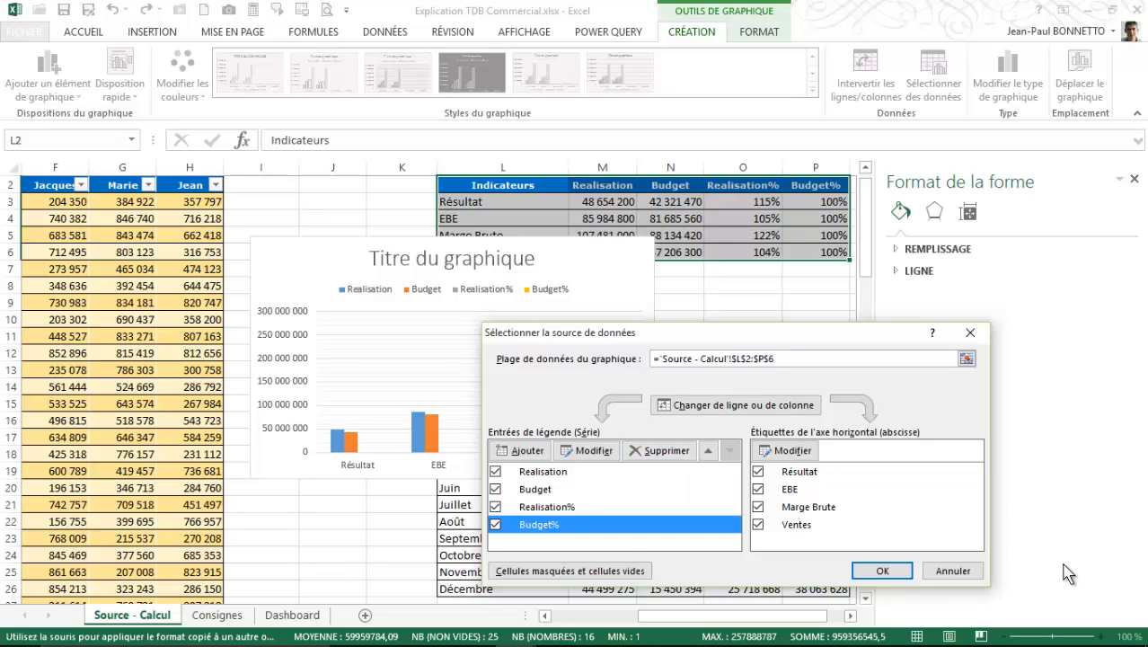
click(949, 571)
click(1008, 85)
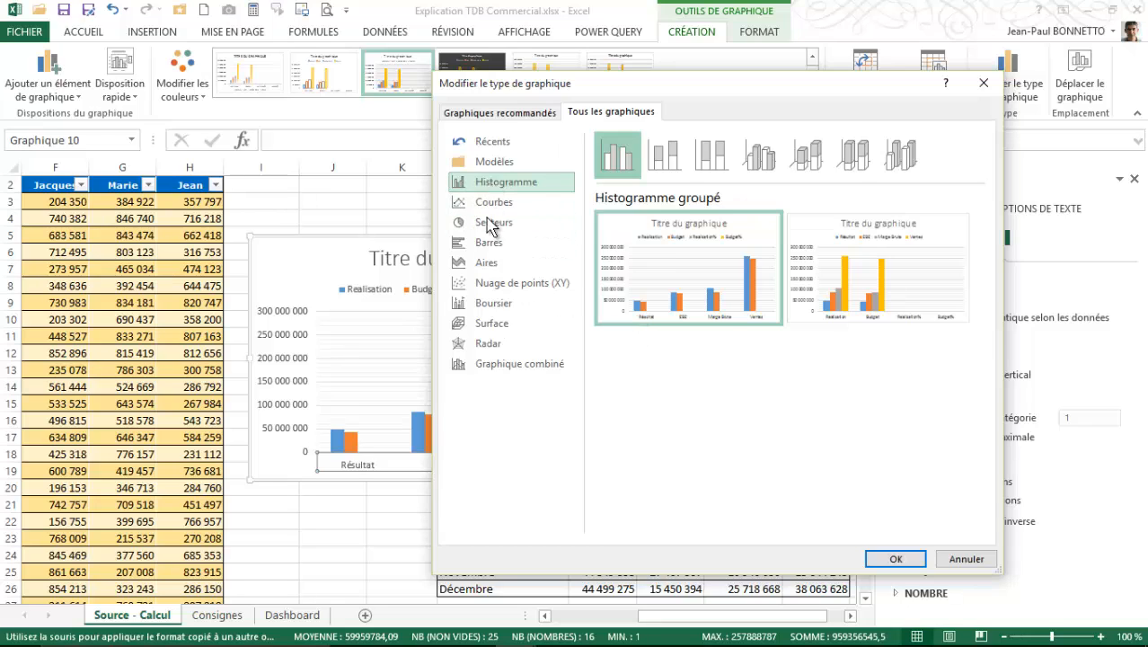
click(966, 559)
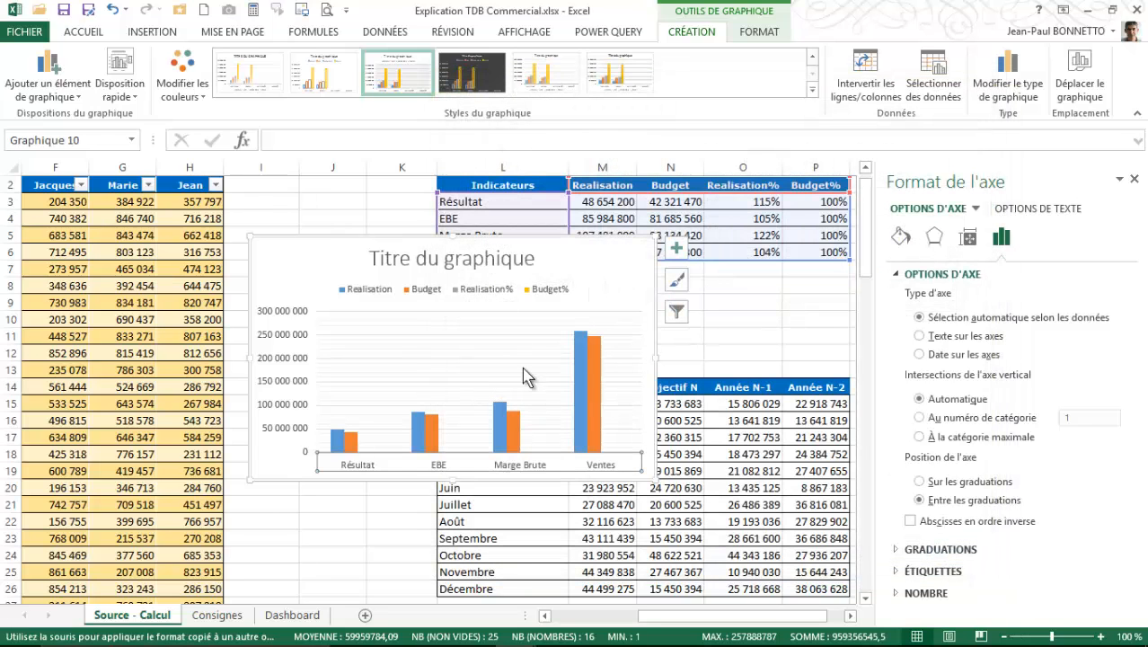
- Move the indicator chart slightly up and to the right on the sheet, and undo the last chart change
drag(538, 241, 569, 236)
click(569, 236)
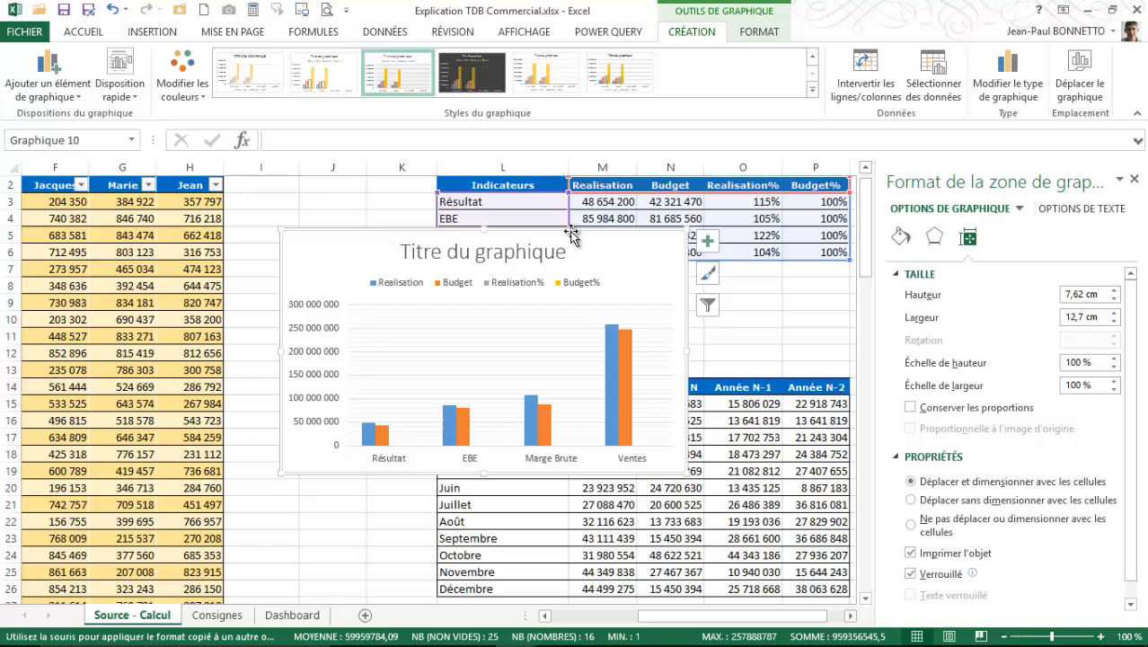
key(ctrl+z)
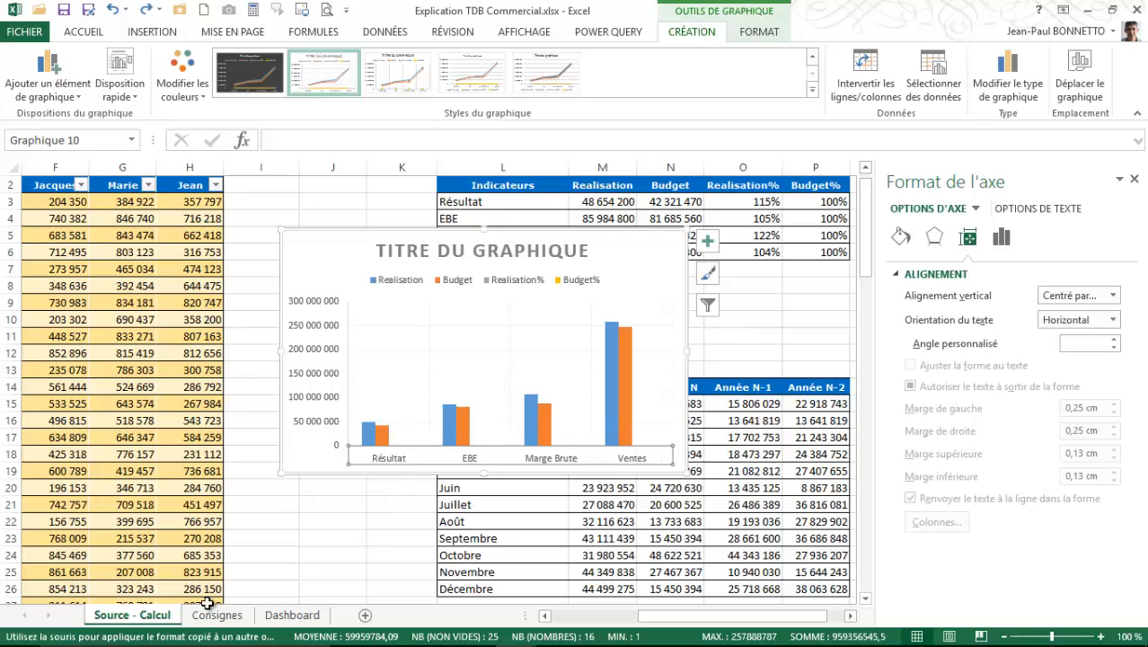
- Switch to the Tableau Bord - Commercial workbook to examine its indicator chart, and return to Explication TDB Commercial
click(514, 626)
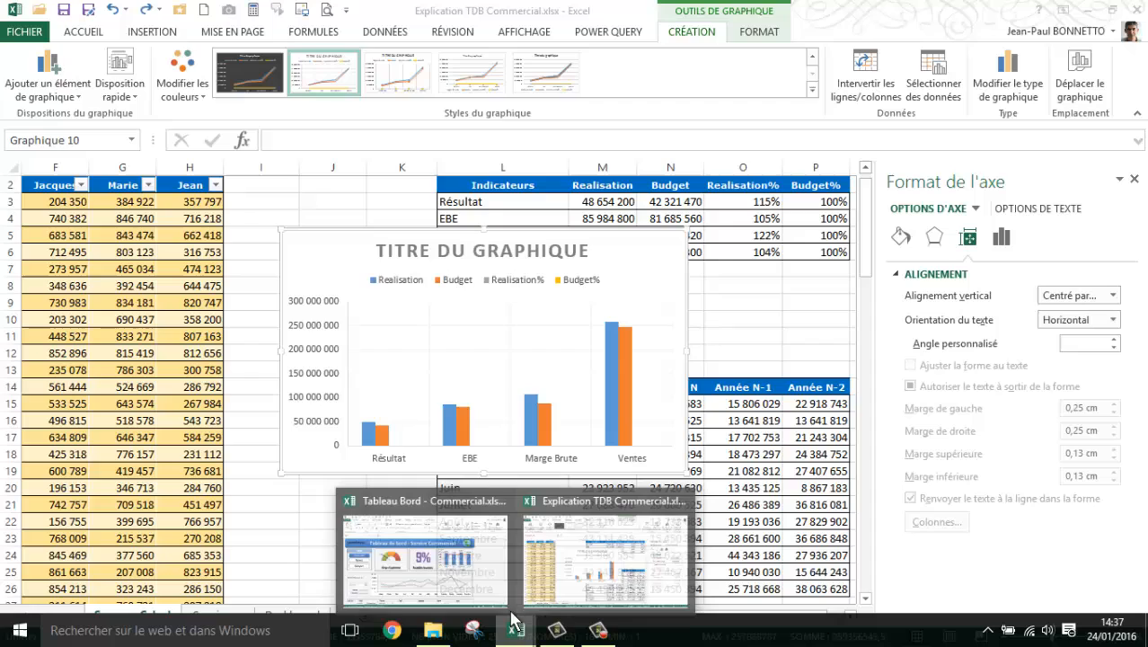
click(395, 555)
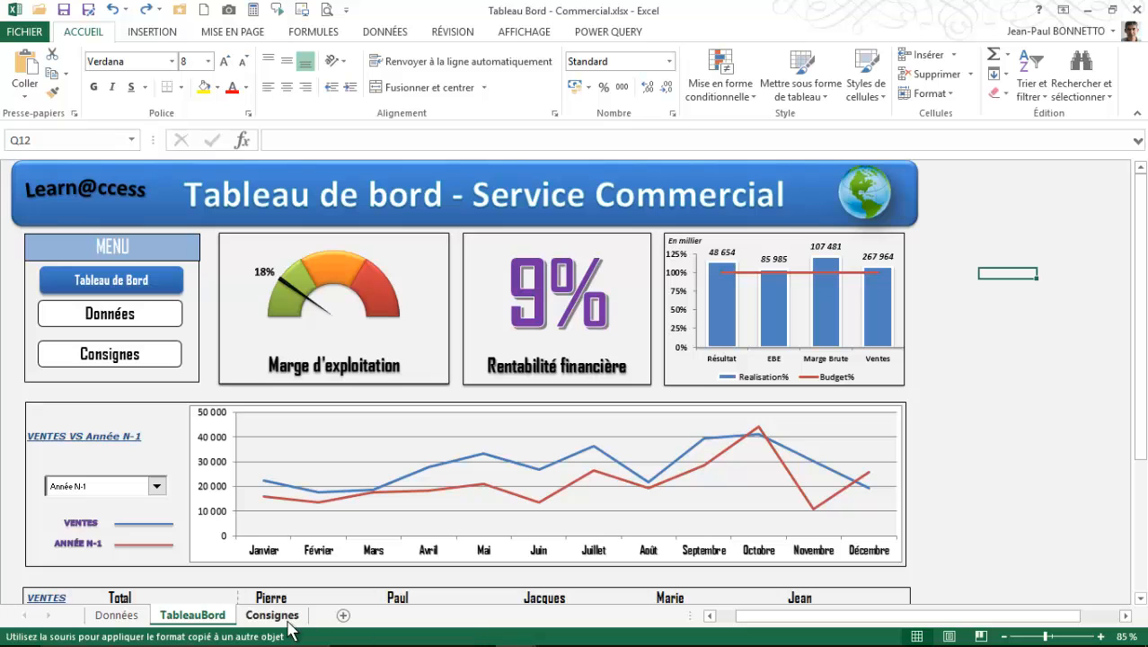
mouse_move(477, 643)
mouse_move(516, 629)
click(522, 593)
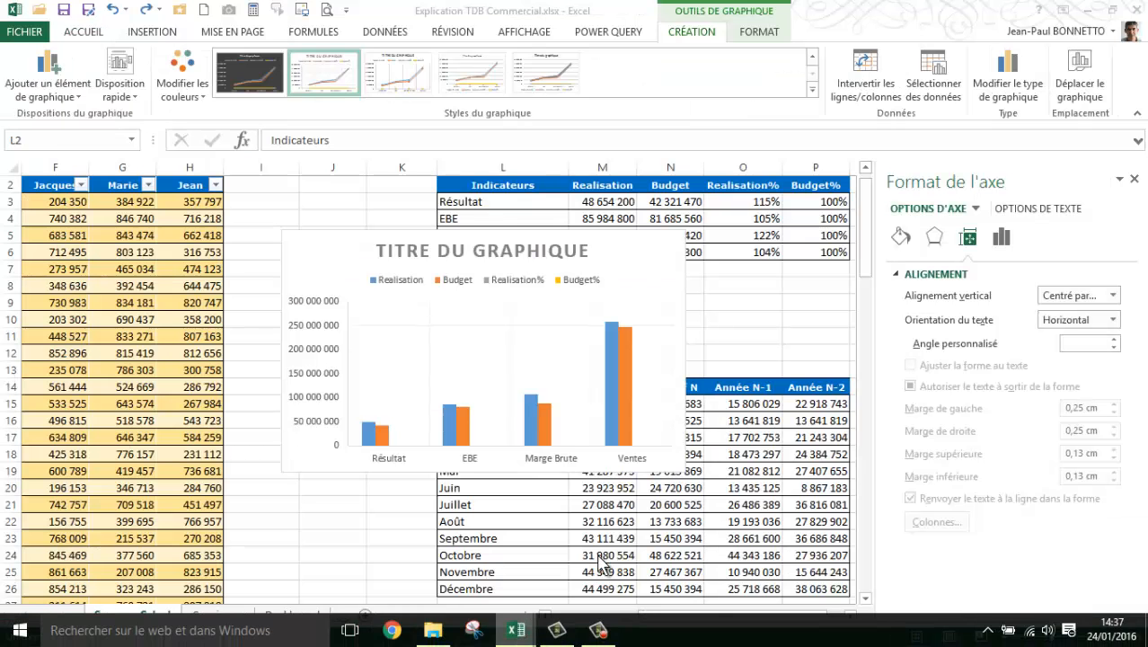
mouse_move(550, 429)
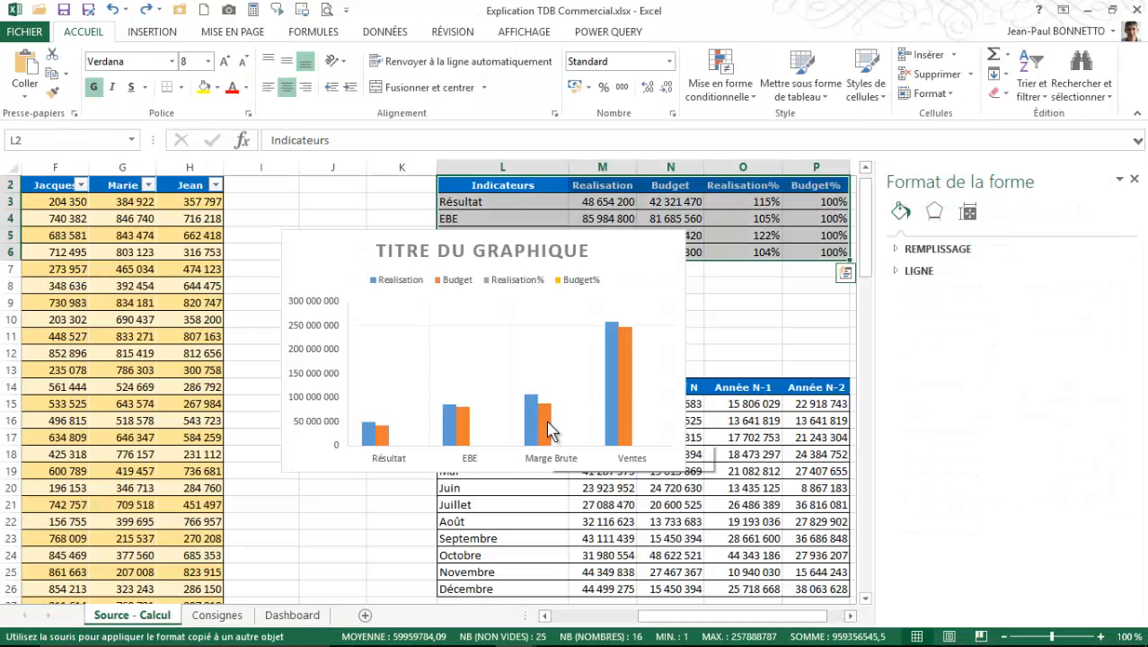
- Shift the indicator chart slightly right and make it a combined chart, with Budget% as a line on the secondary axis
click(618, 253)
drag(618, 253, 645, 253)
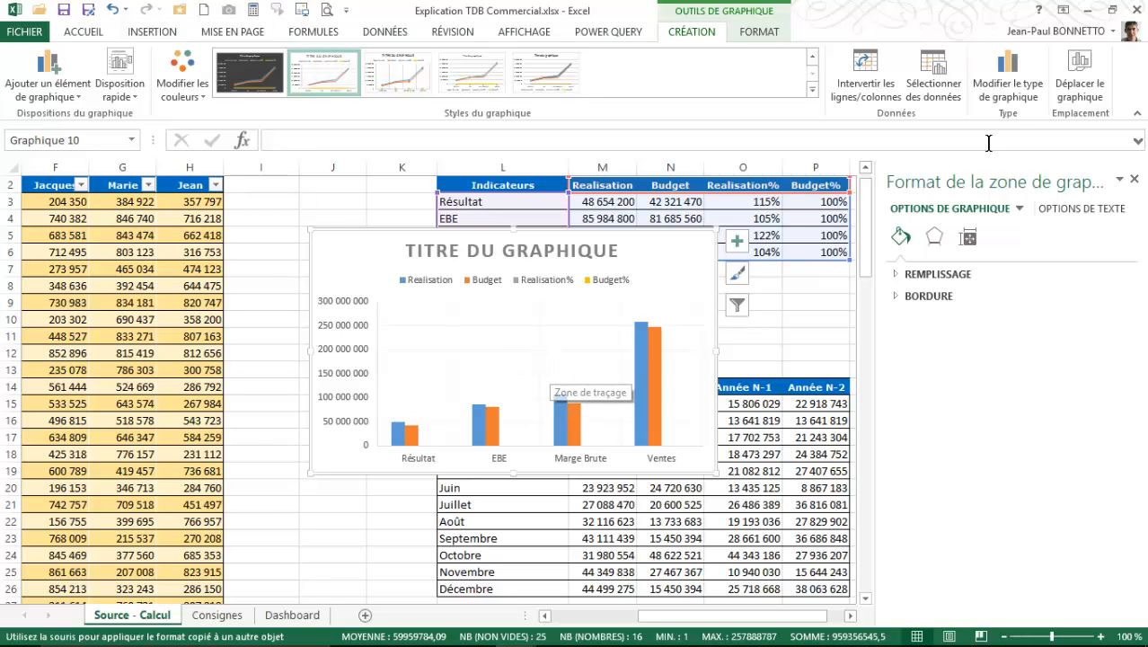
click(1010, 90)
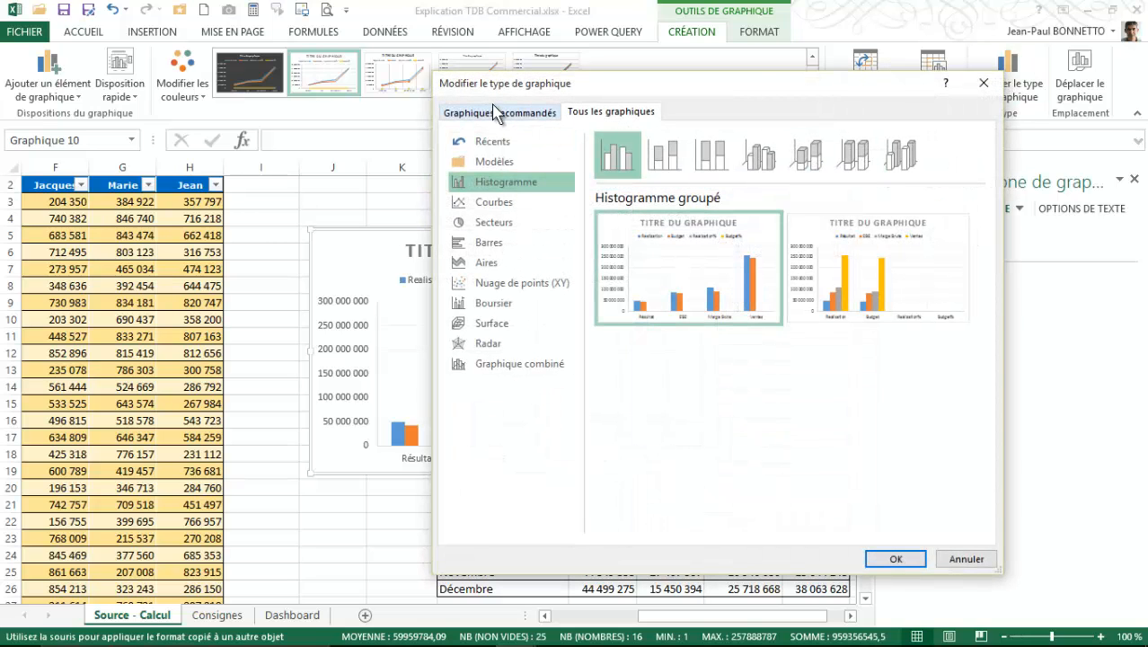
click(499, 364)
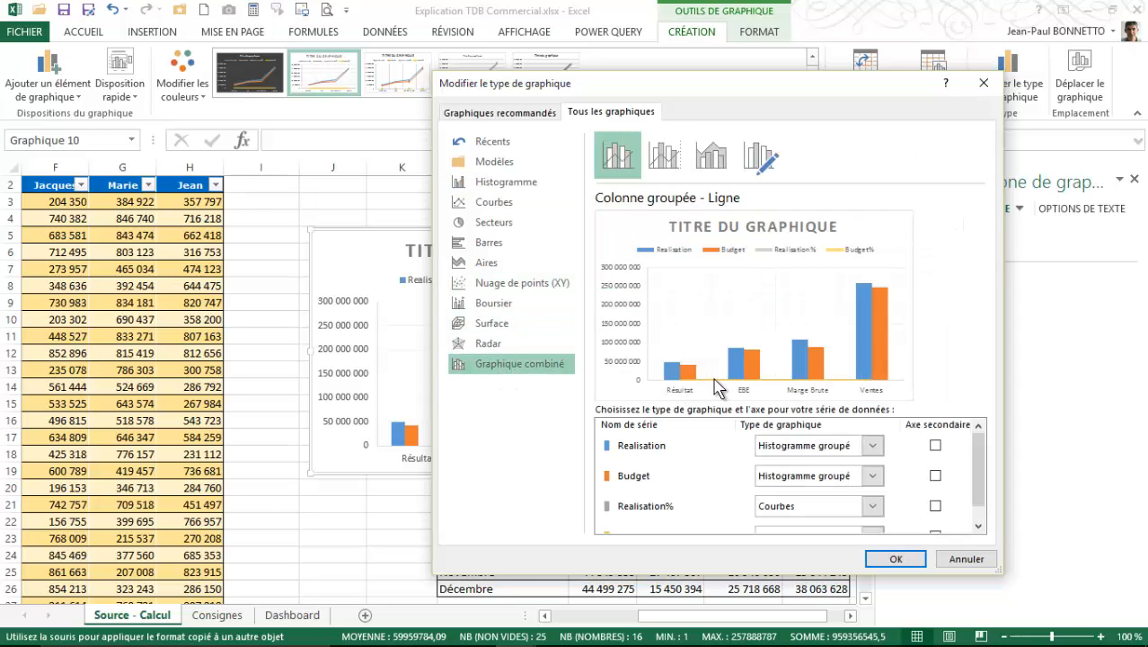
click(979, 525)
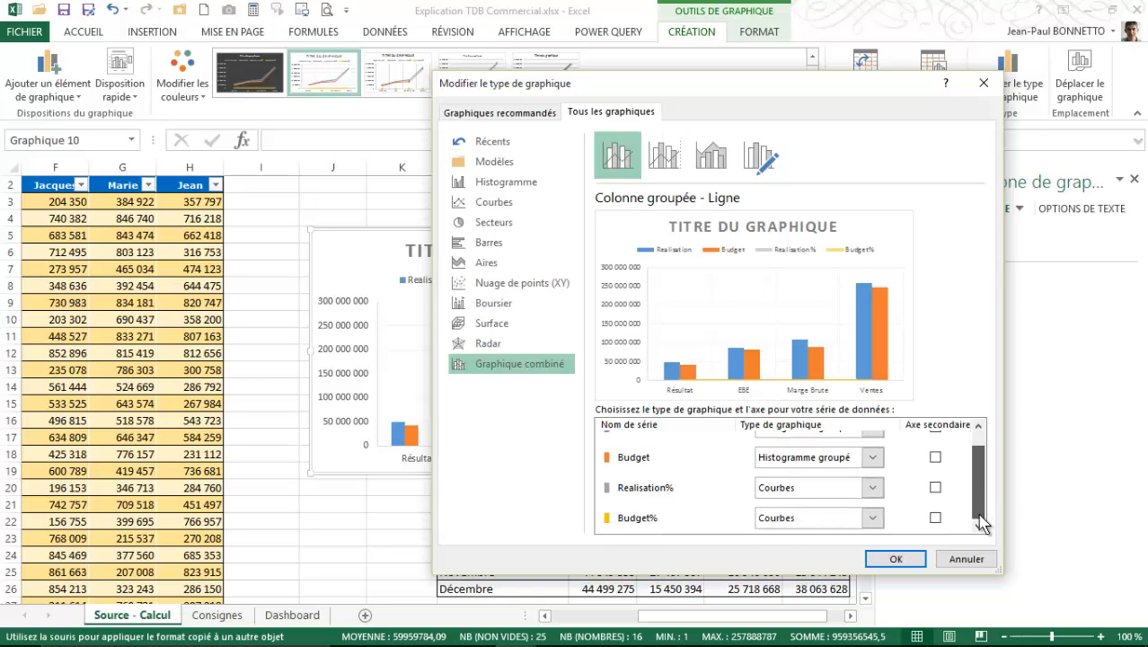
click(871, 519)
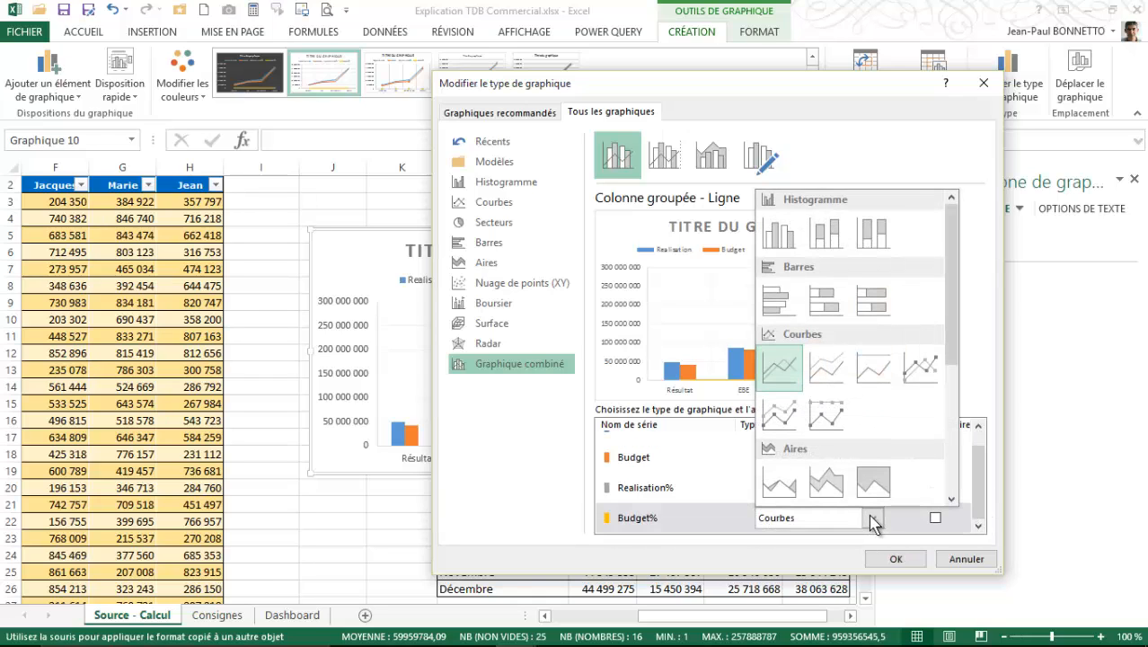
click(872, 518)
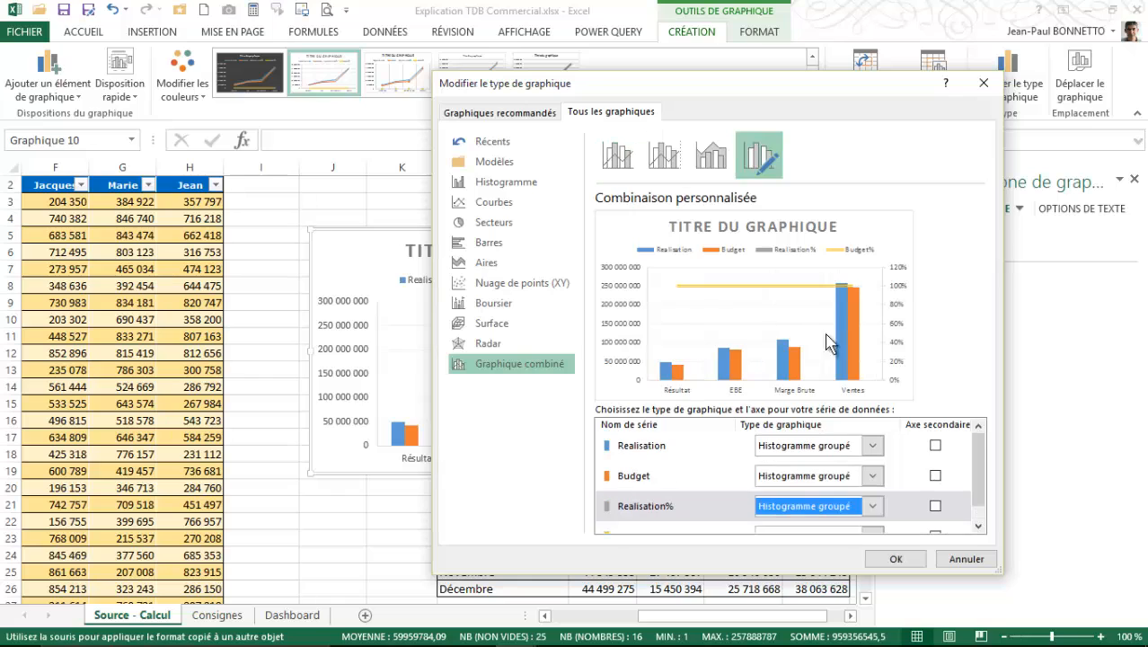
- Set the Realisation, Budget and Realisation% series to stacked columns and apply the custom combined chart type
click(872, 447)
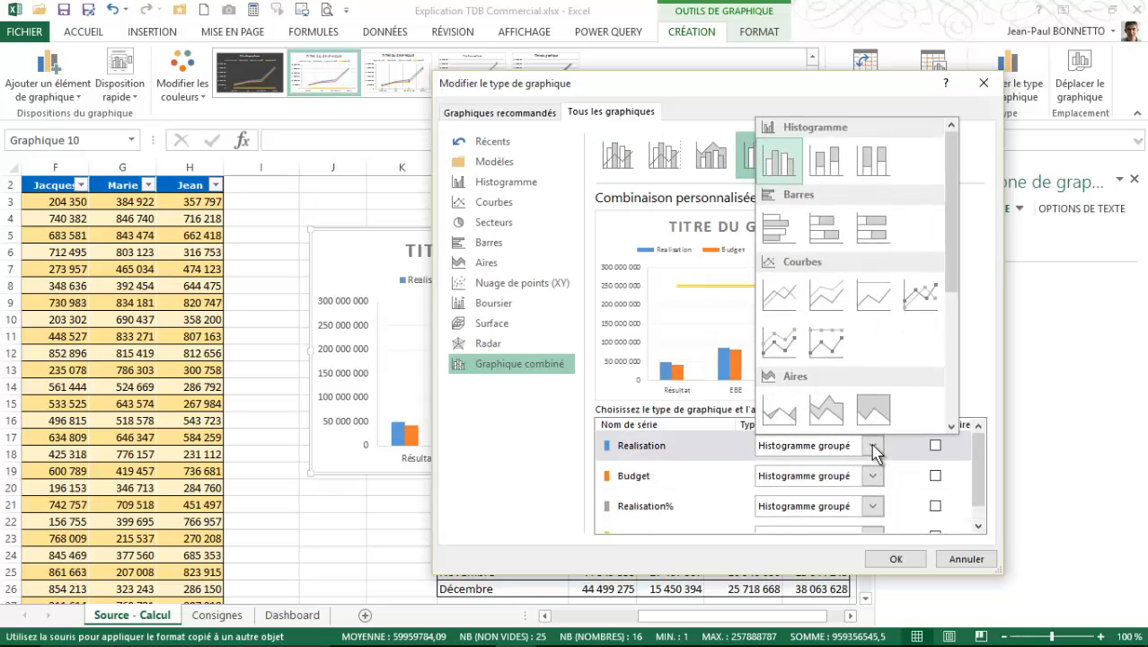
click(827, 162)
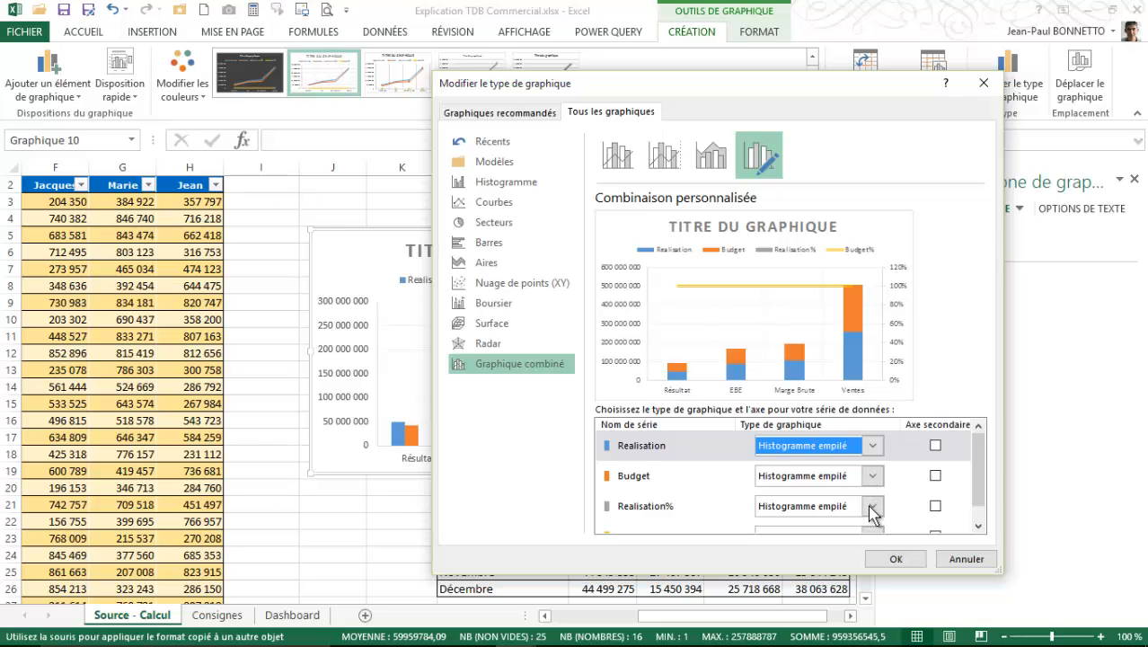
click(895, 558)
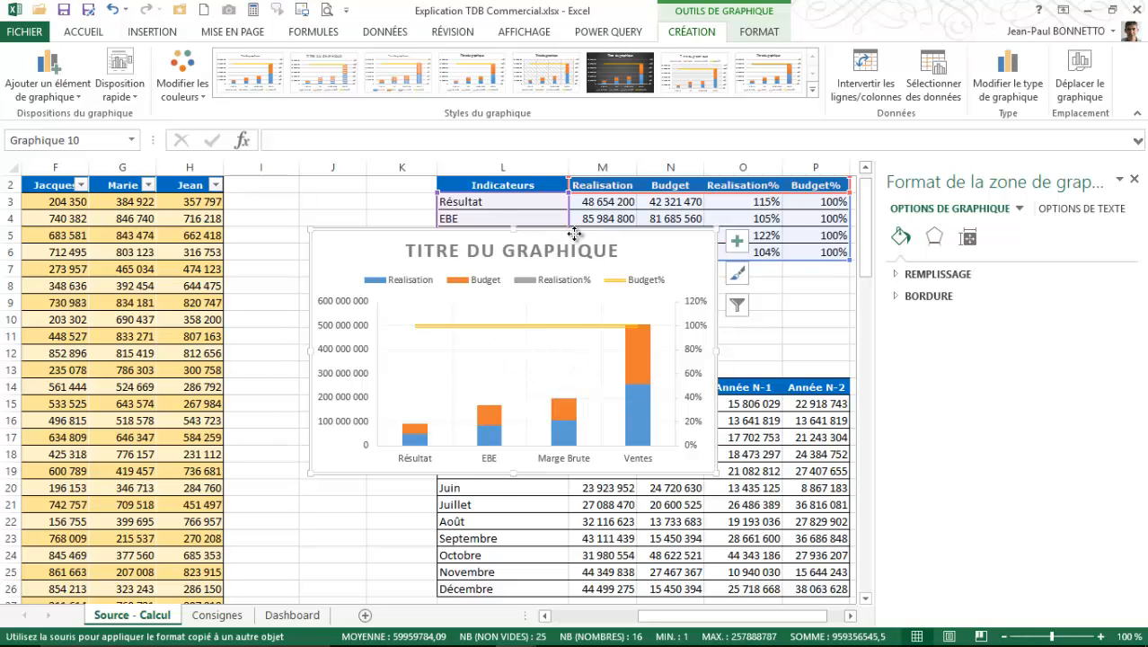
- Cut the combined chart from the Source - Calcul sheet and paste it at cell K20 of the Dashboard sheet, closing the formatting pane
drag(573, 236, 618, 304)
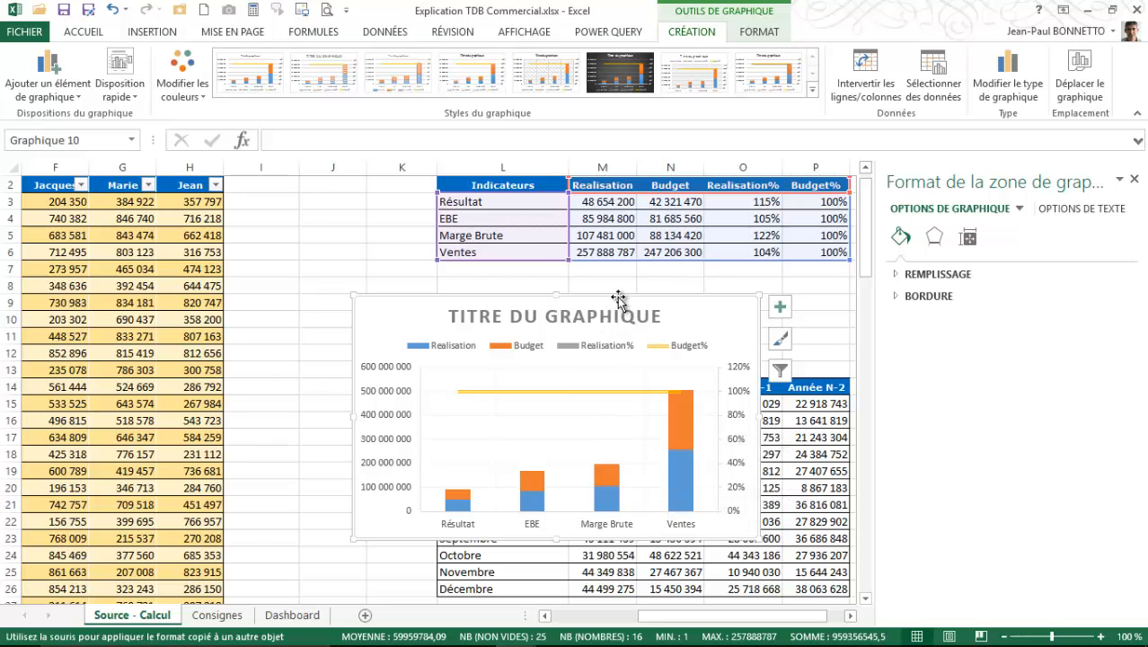
key(ctrl+x)
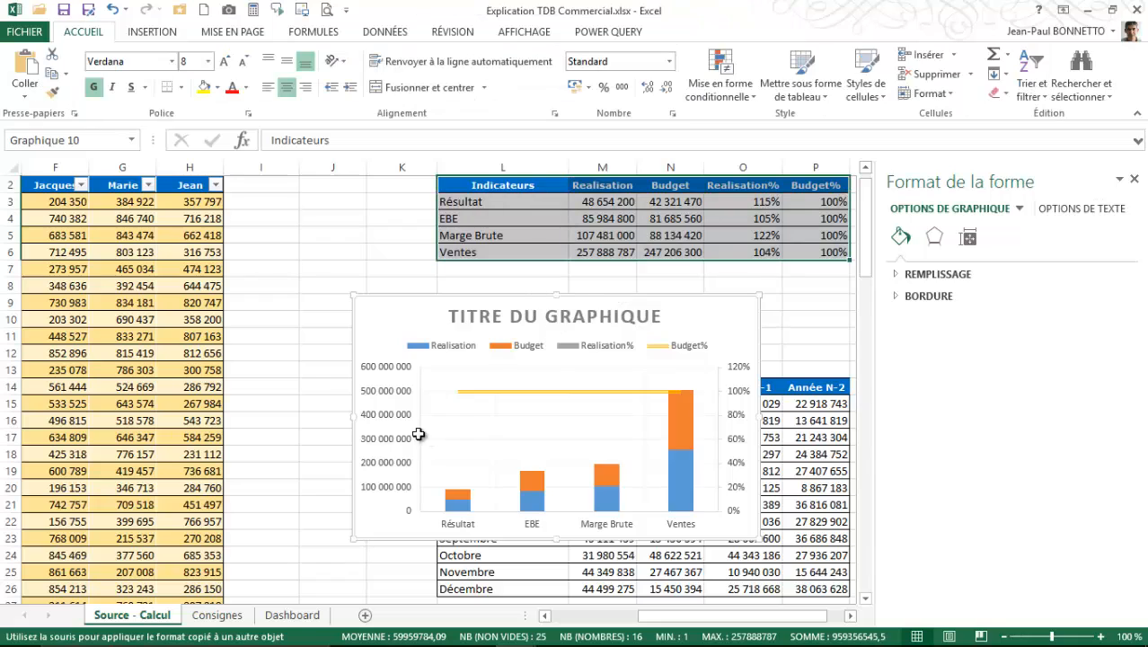
click(292, 614)
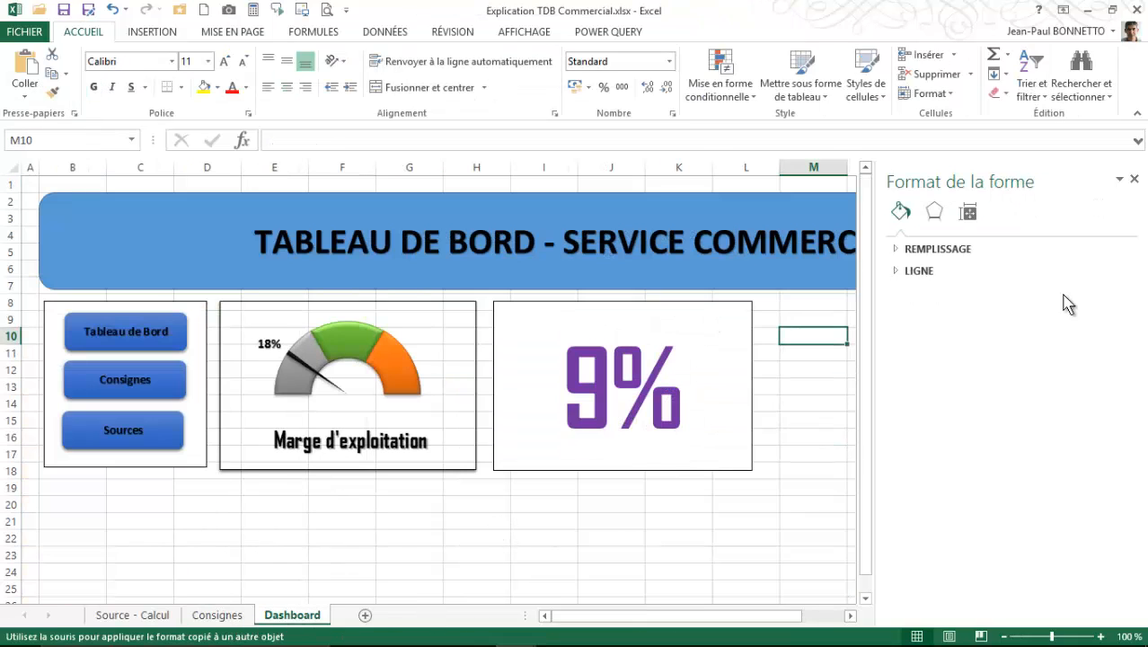
click(1134, 178)
click(679, 502)
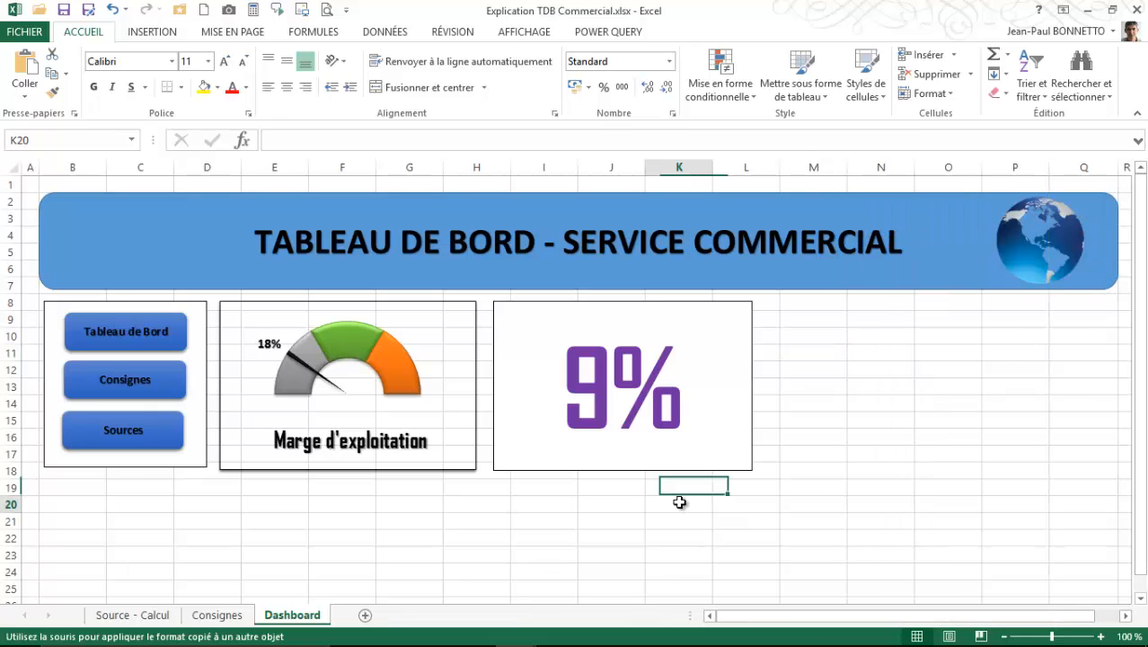
key(ctrl+v)
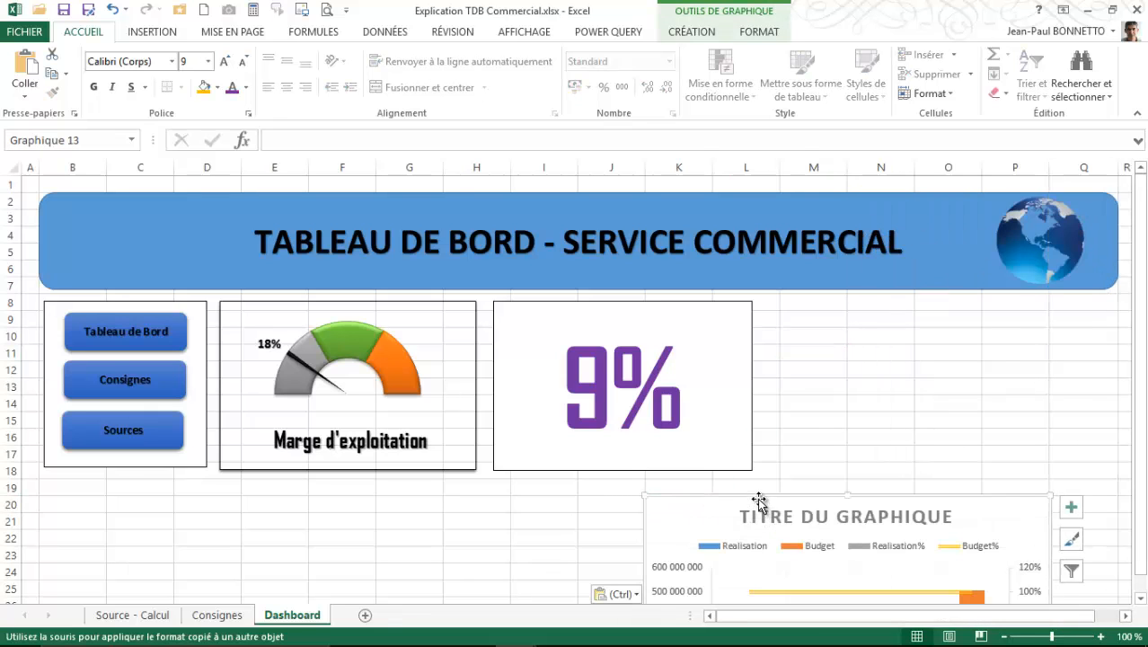
- Position the pasted chart beneath the 9% box and apply the seventh chart style, with the legend above the plot
drag(758, 498, 632, 442)
scroll(1028, 465, down, 2)
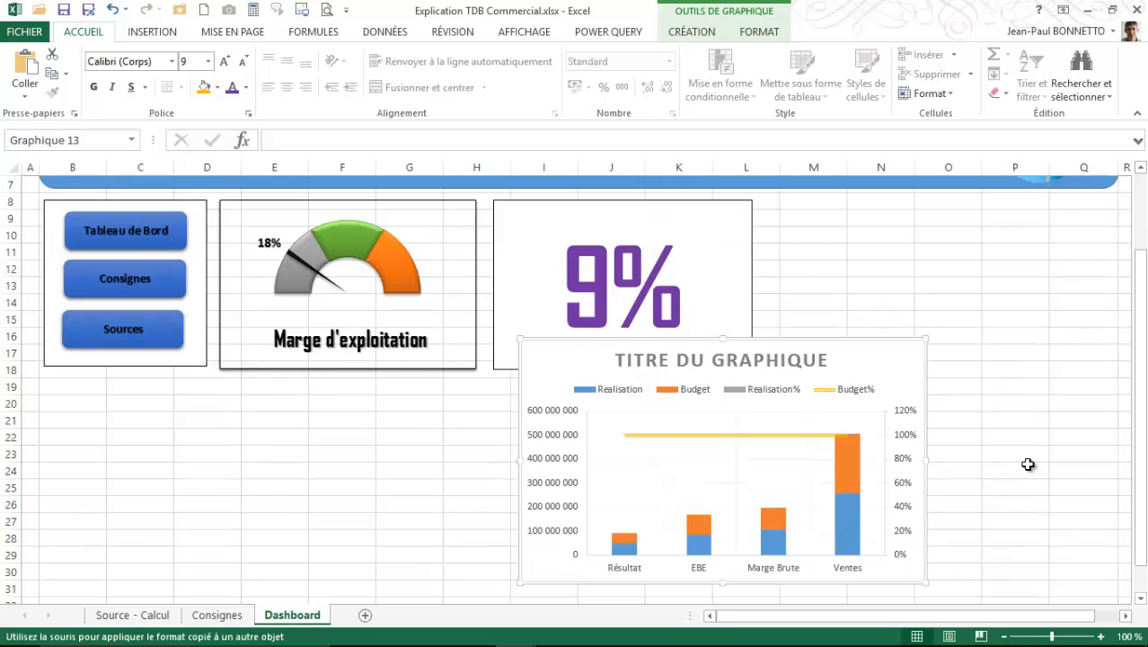
click(710, 32)
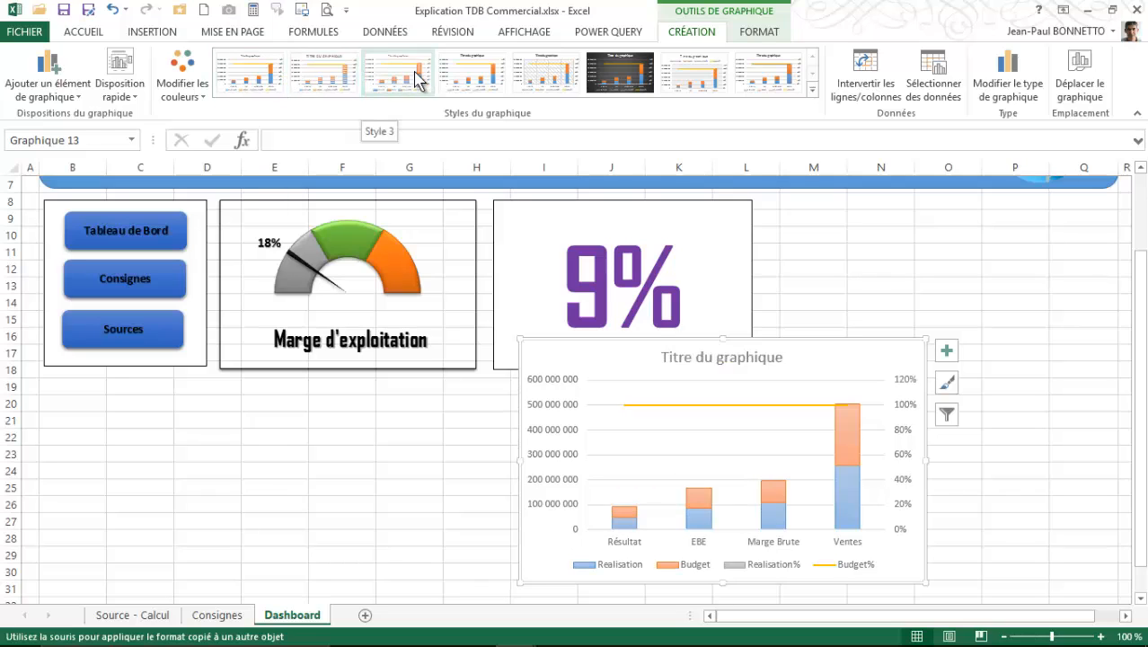
click(706, 81)
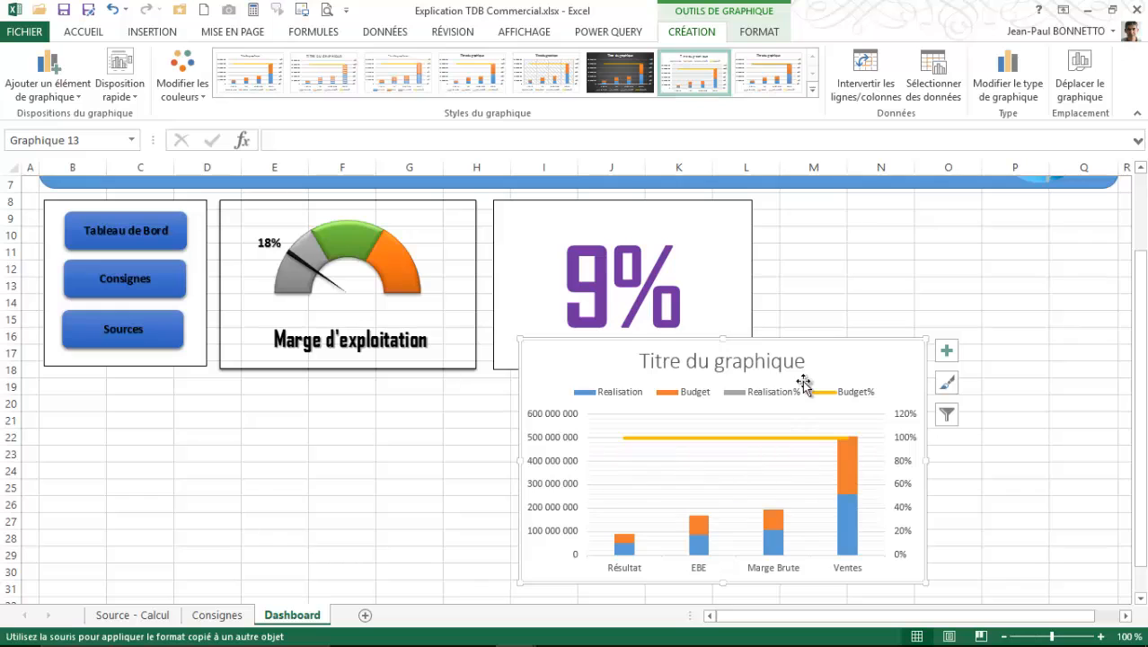
drag(816, 341, 784, 356)
- Check the indicator chart in the Tableau Bord - Commercial model and remove the title from the Dashboard chart
click(748, 378)
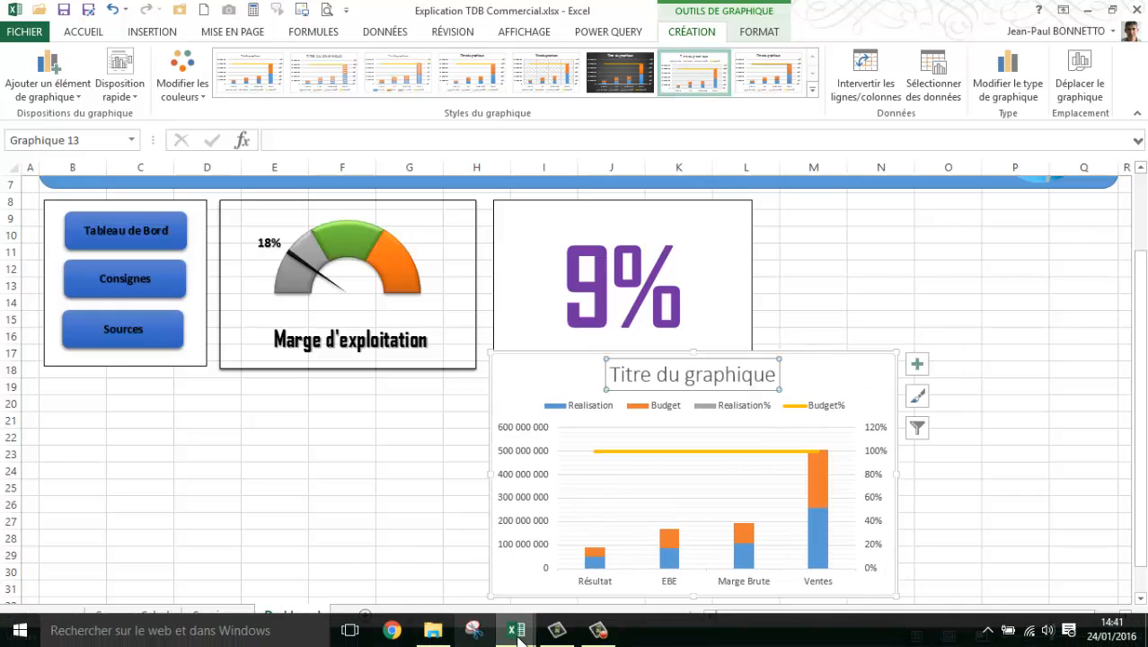
mouse_move(516, 634)
click(393, 580)
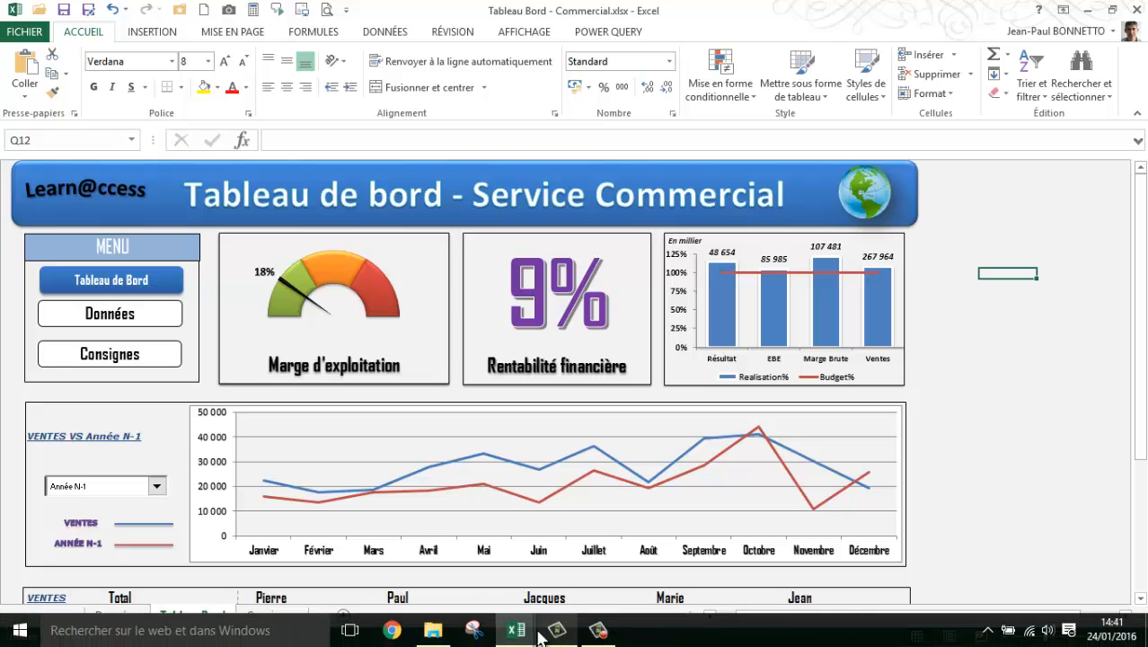
mouse_move(521, 631)
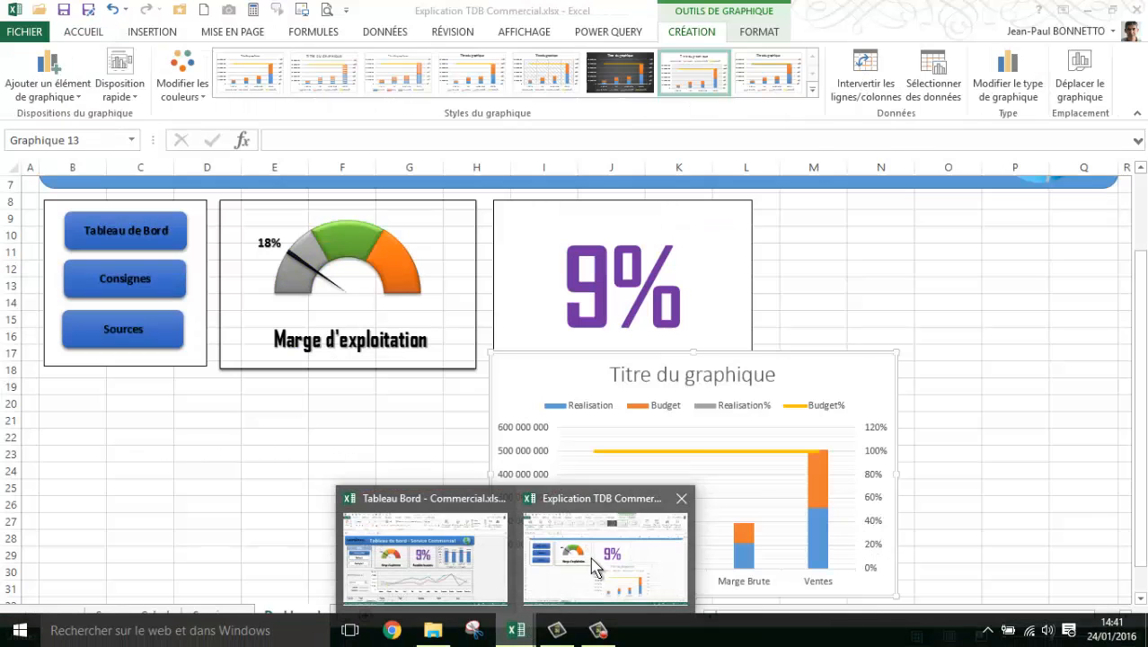
click(591, 558)
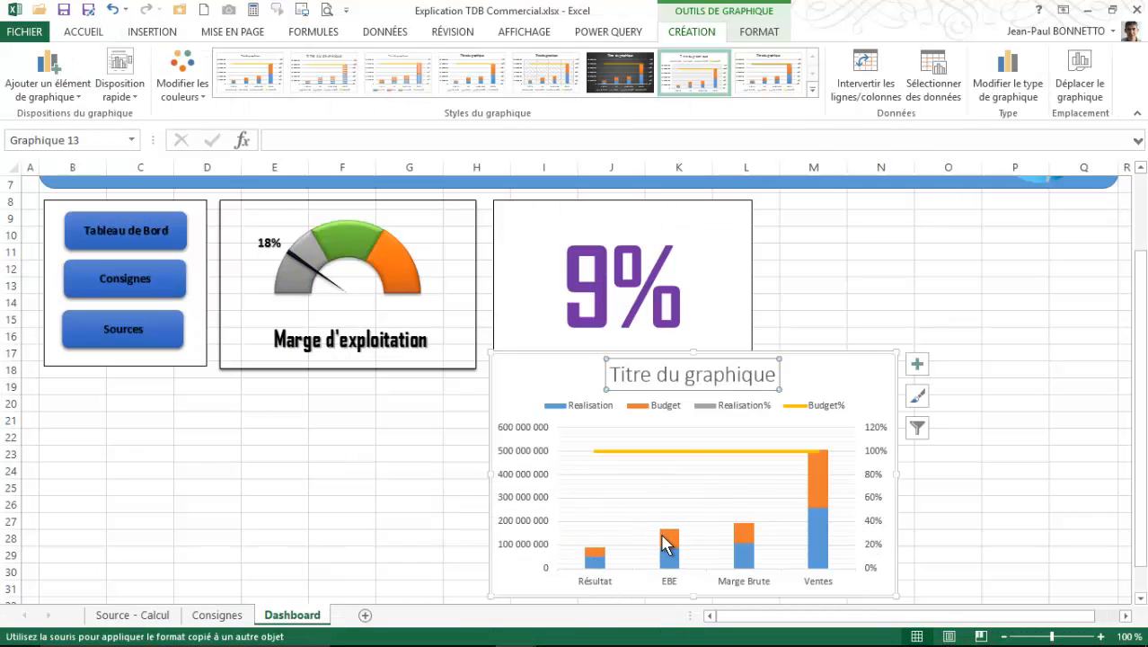
mouse_move(675, 542)
click(680, 376)
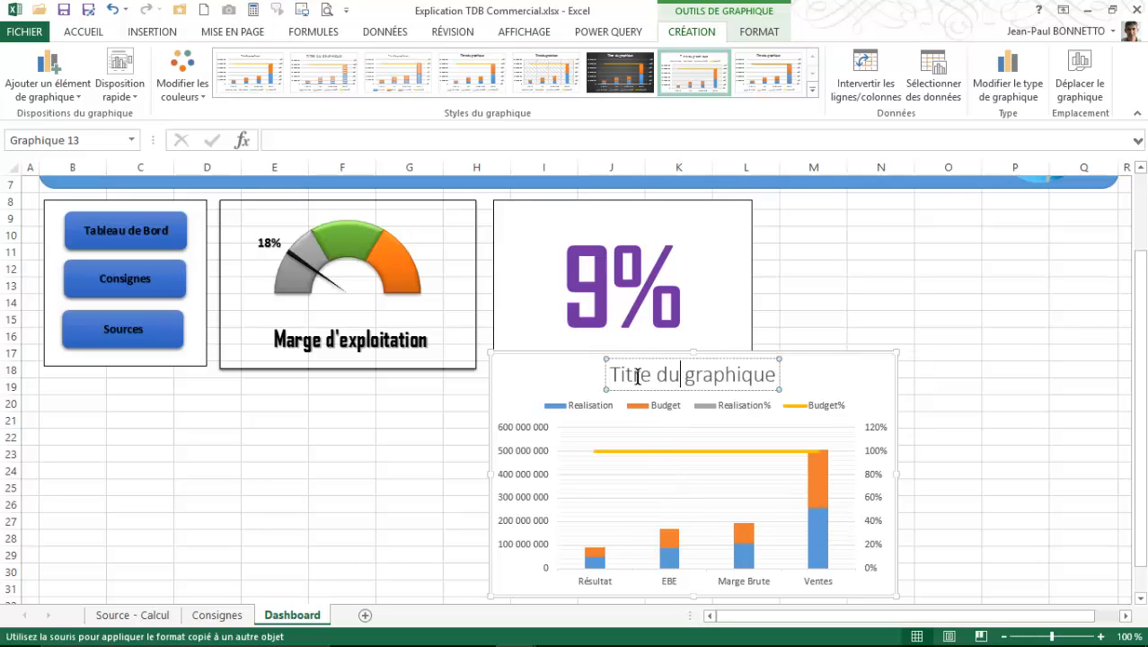
click(663, 359)
key(Delete)
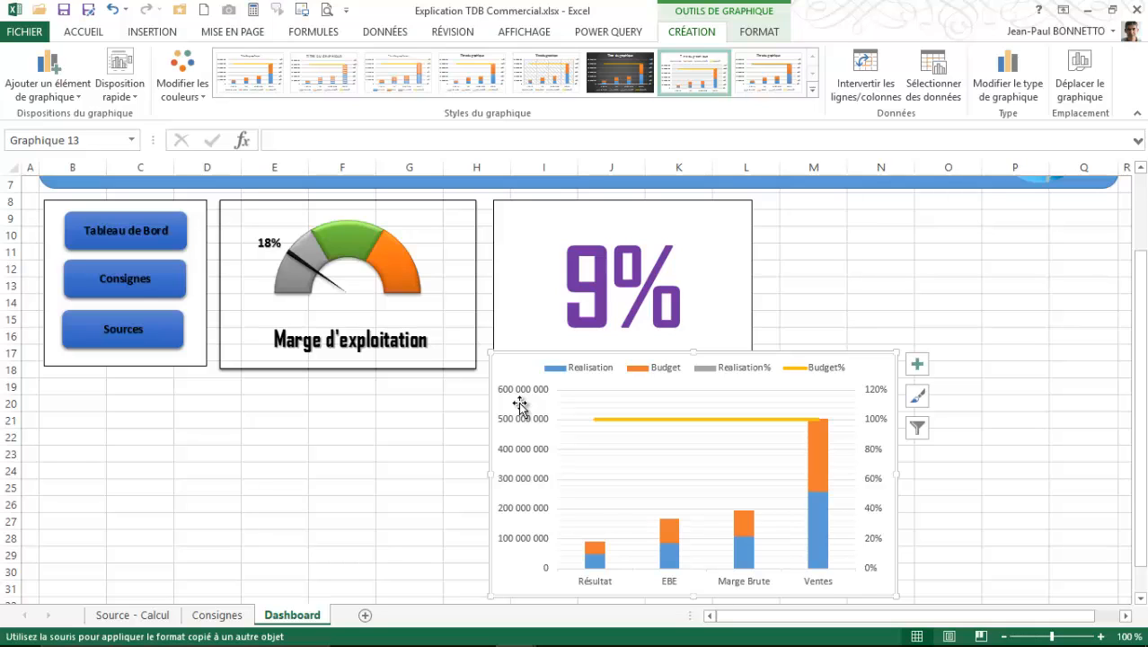
- Display the primary vertical axis in thousands, shrink the chart to about 10.93 by 6.43 cm, and compare it with the Tableau Bord model
double_click(519, 406)
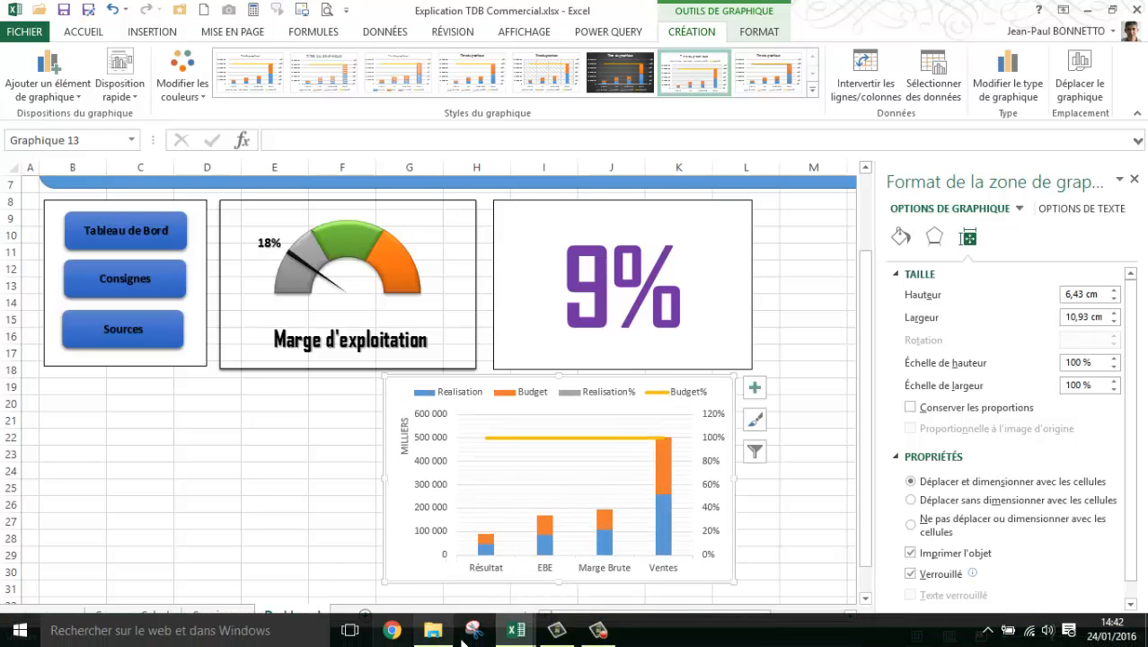
mouse_move(516, 637)
click(449, 554)
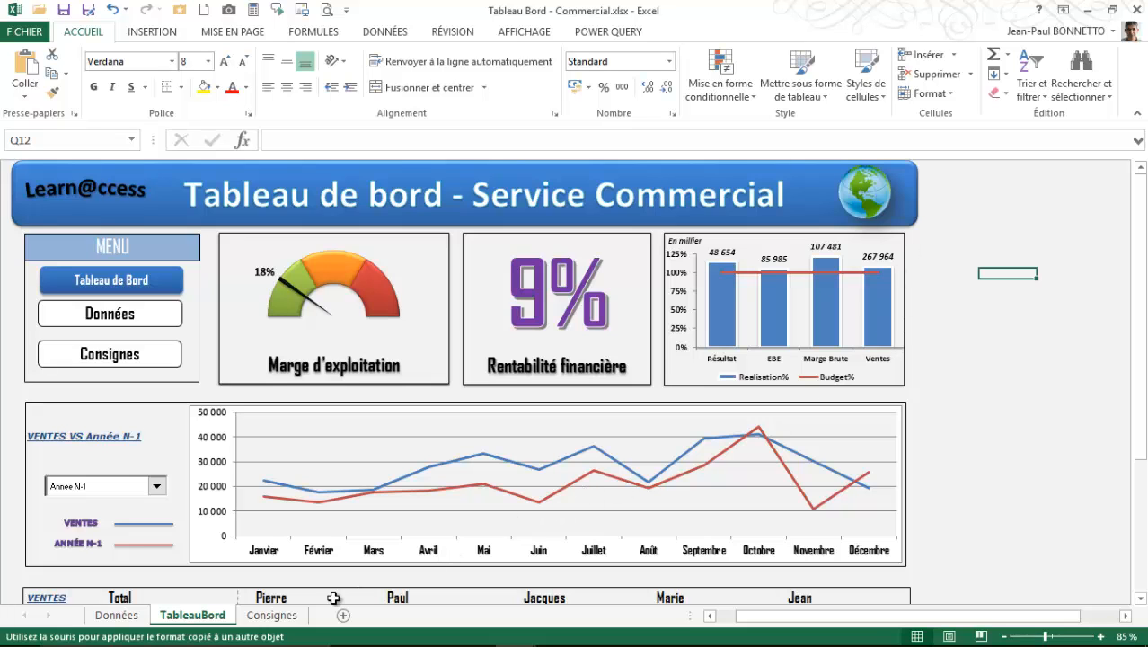
mouse_move(515, 639)
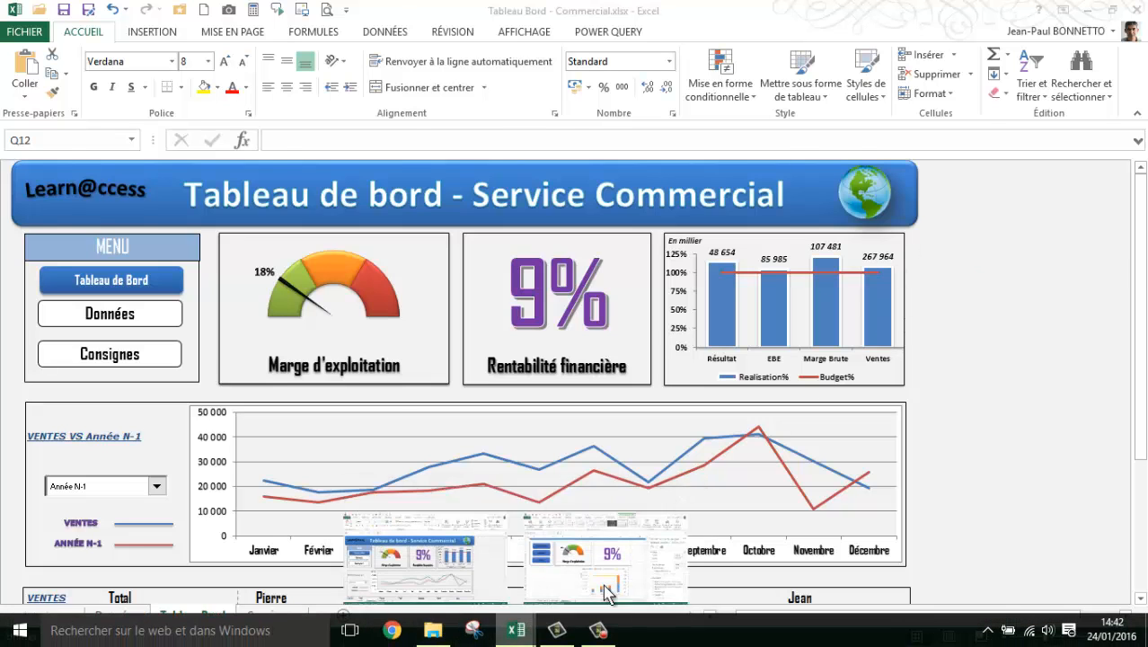
click(598, 561)
- Try deleting the chart's secondary percentage axis and undo the deletion
click(713, 419)
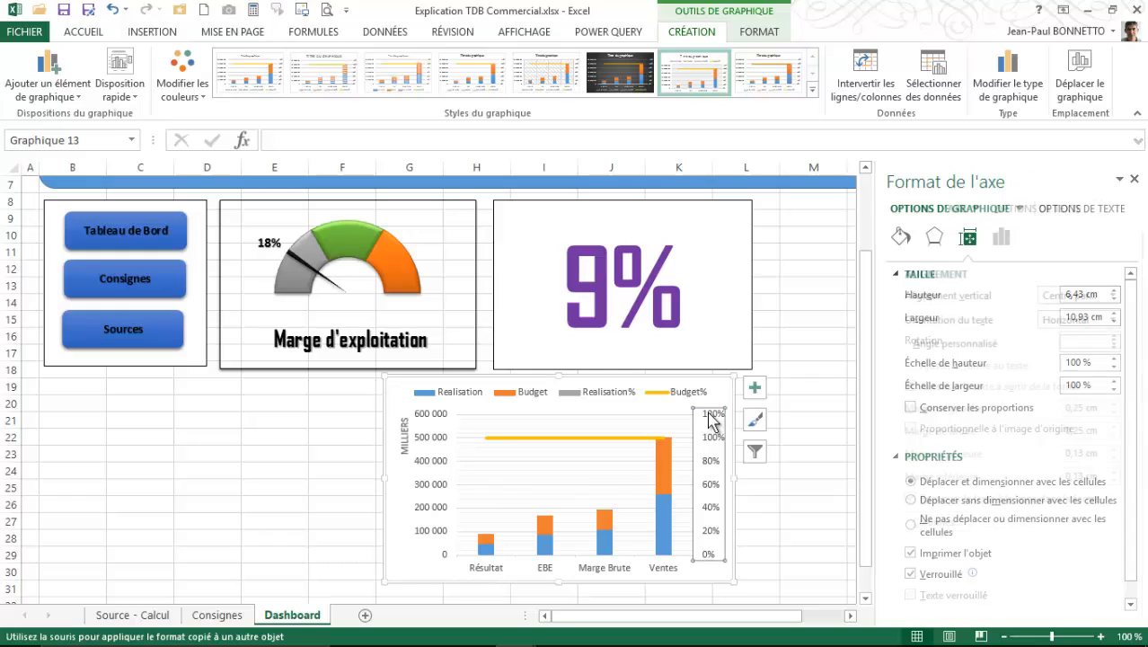
key(Delete)
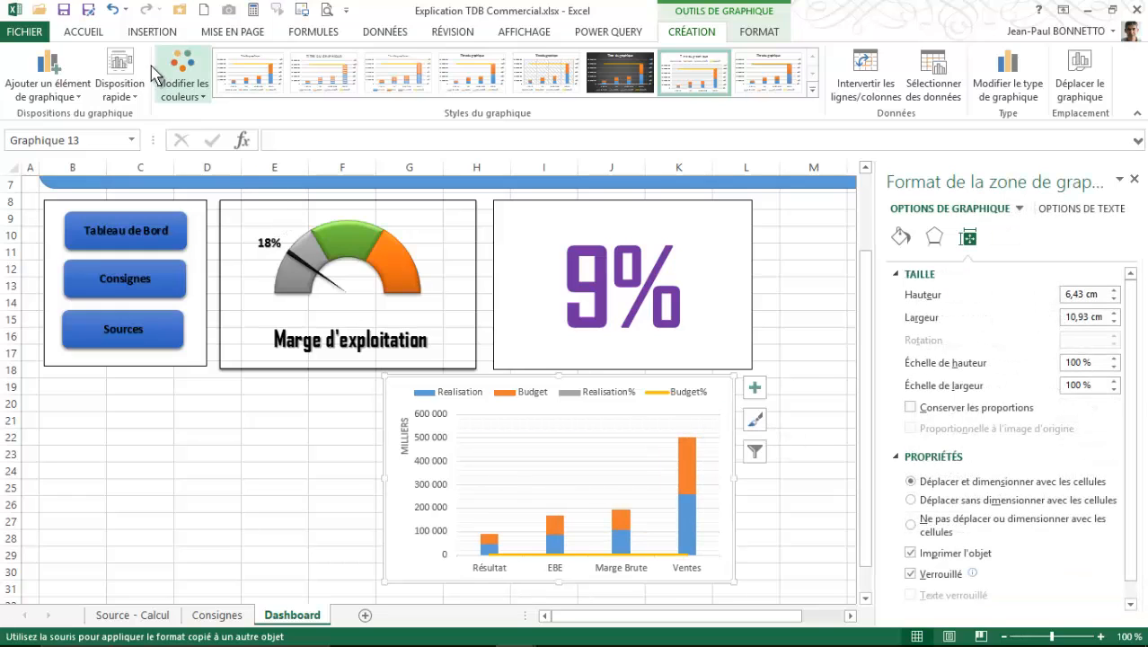
click(114, 10)
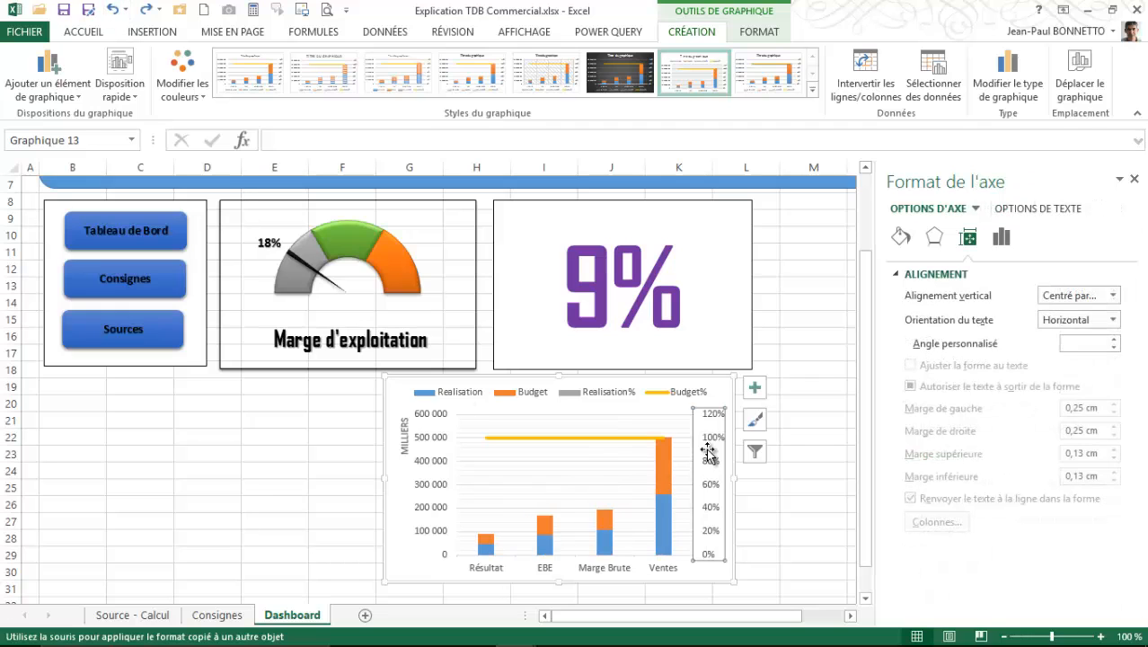
click(610, 453)
click(607, 443)
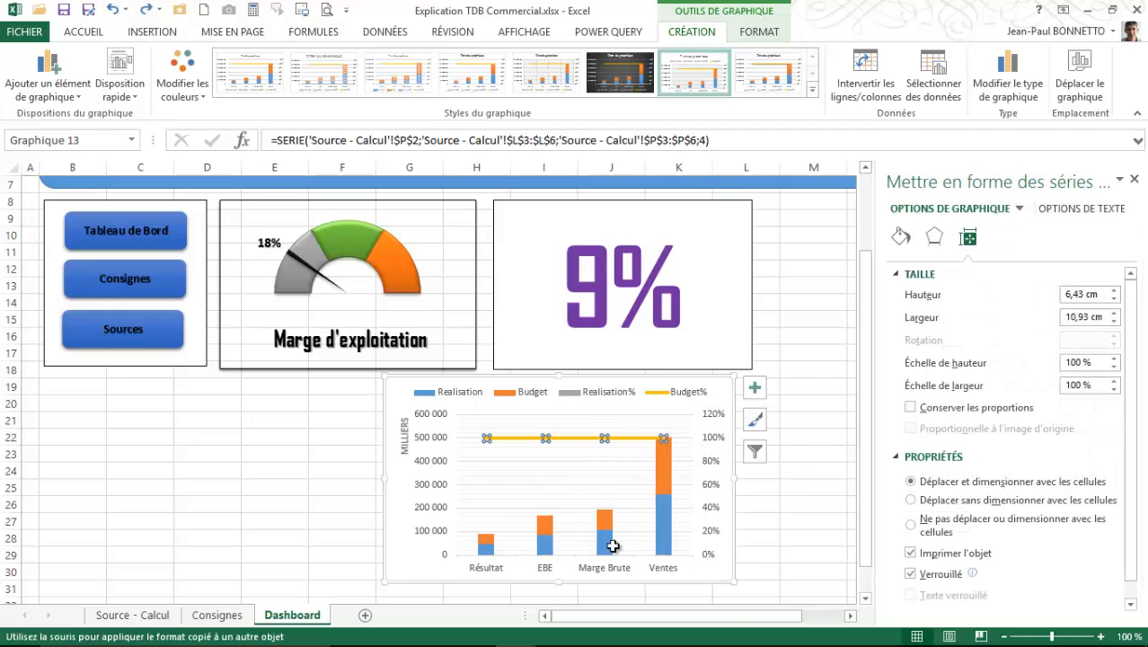
click(600, 574)
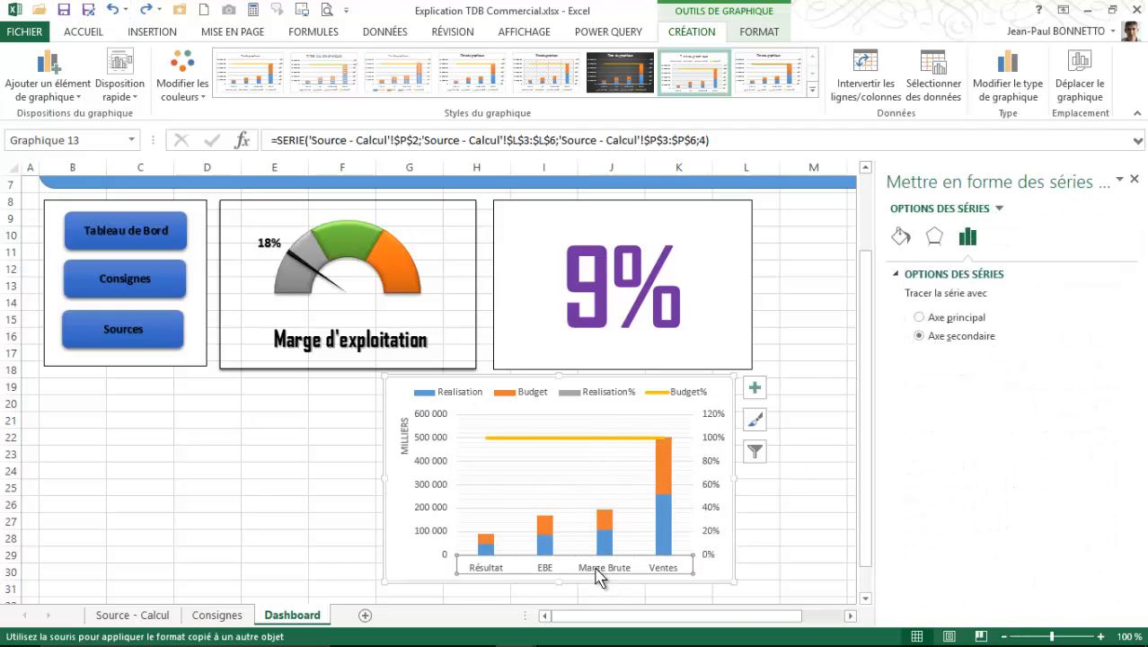
- Make the indicator chart's category labels, primary vertical axis labels and legend text bold
click(84, 31)
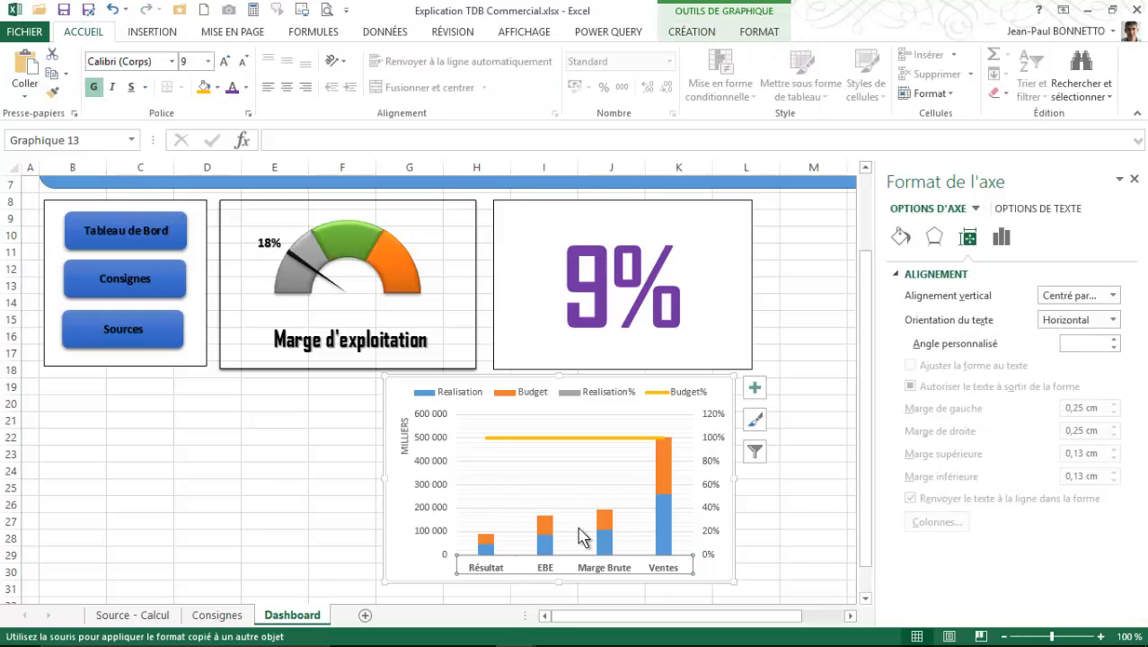
click(435, 471)
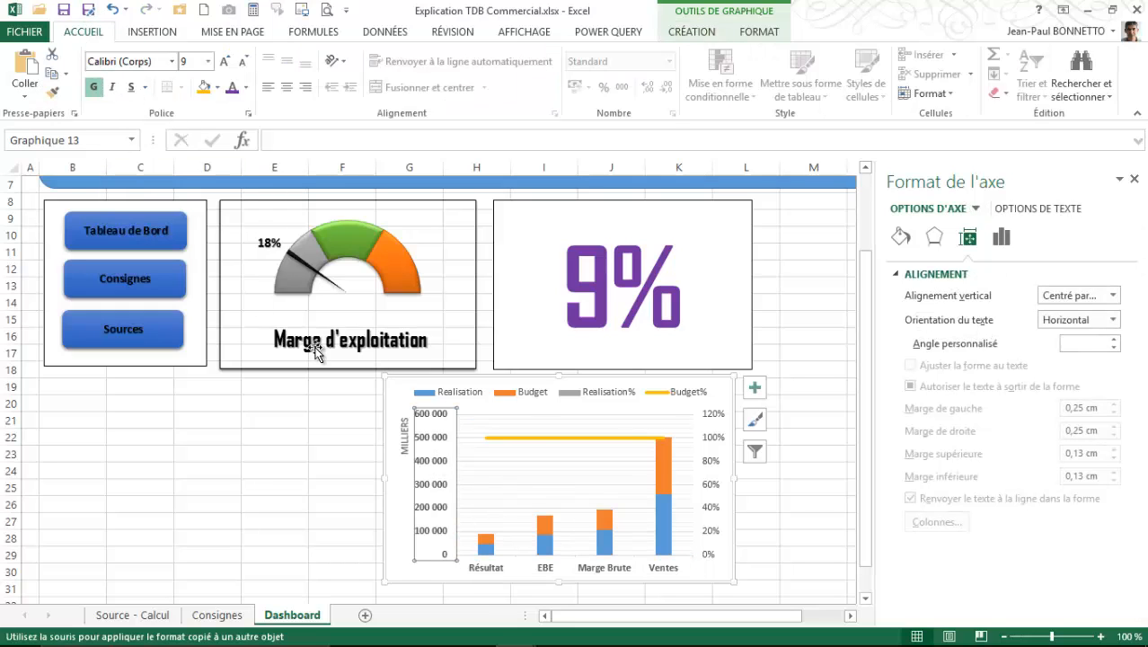
click(616, 393)
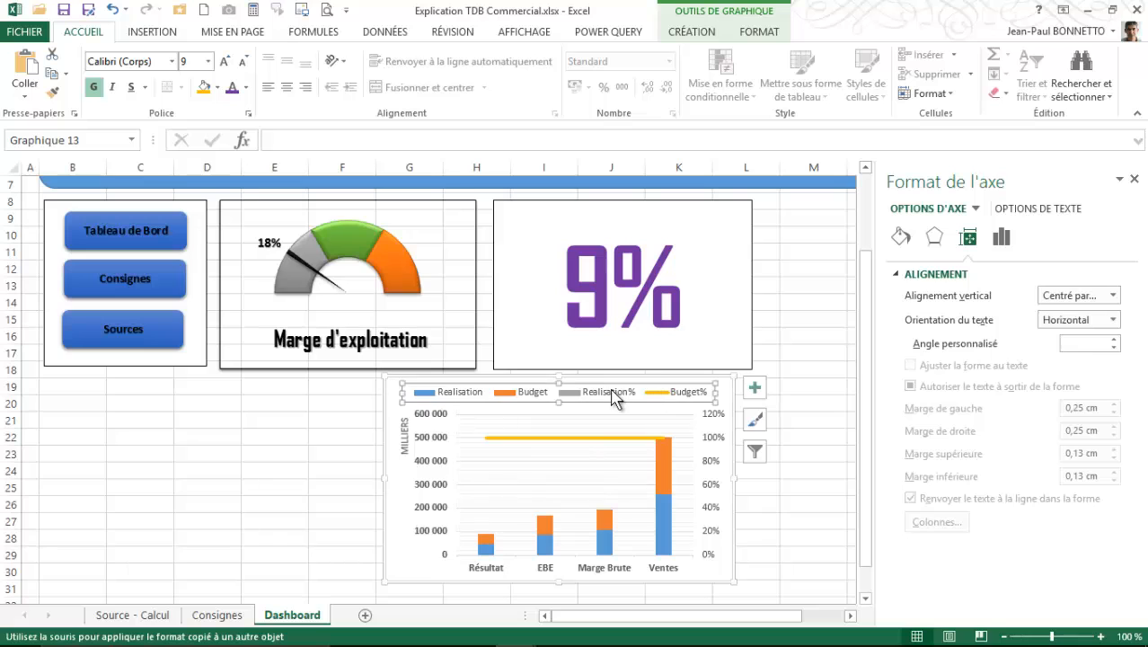
click(93, 87)
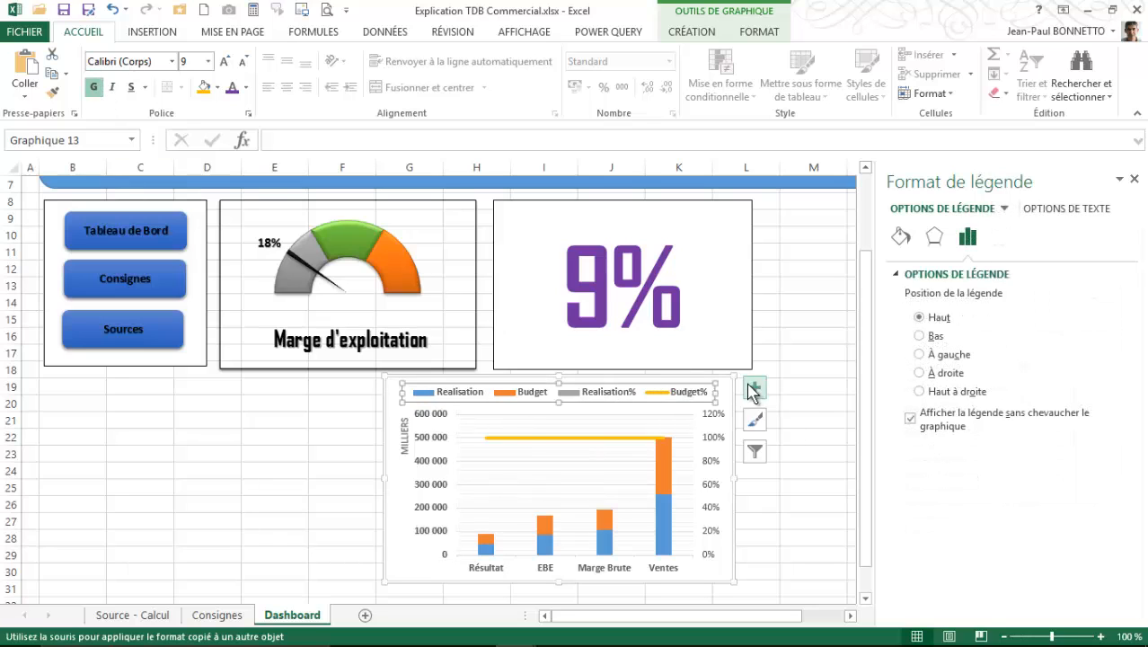
- Shrink the indicator chart to about 9.63 by 5.82 cm and close the formatting pane
drag(734, 376, 691, 396)
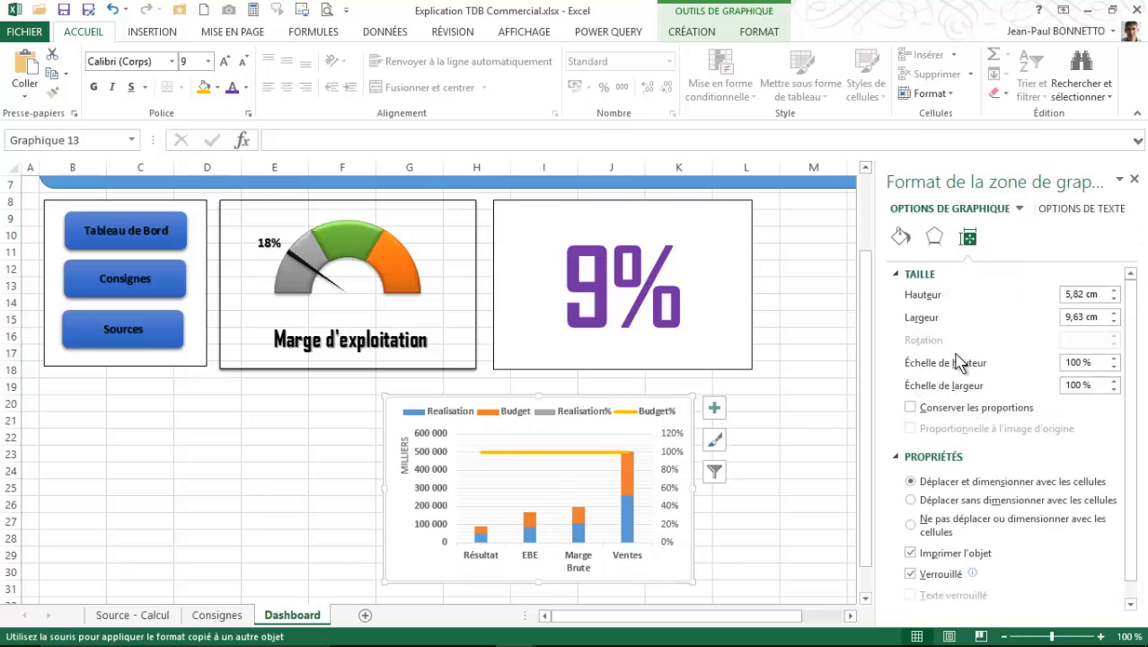
click(1135, 180)
click(908, 285)
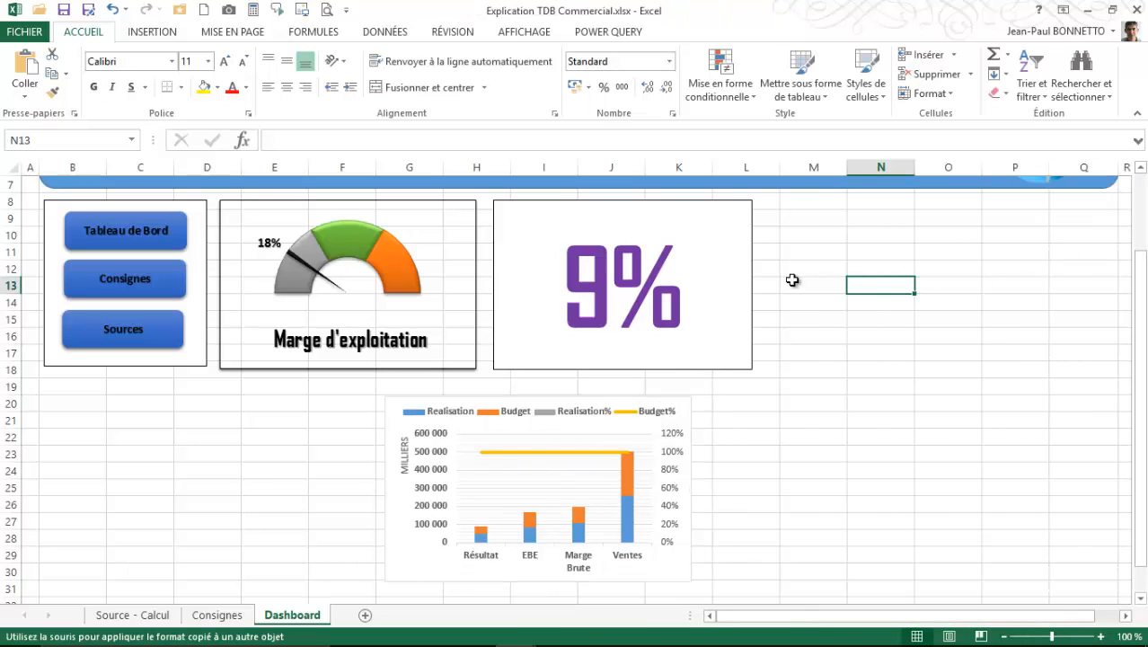
- Draw a rectangle of about 10.77 by 5.35 cm beside the 9% box and give it the white style with black outline
scroll(873, 246, up, 2)
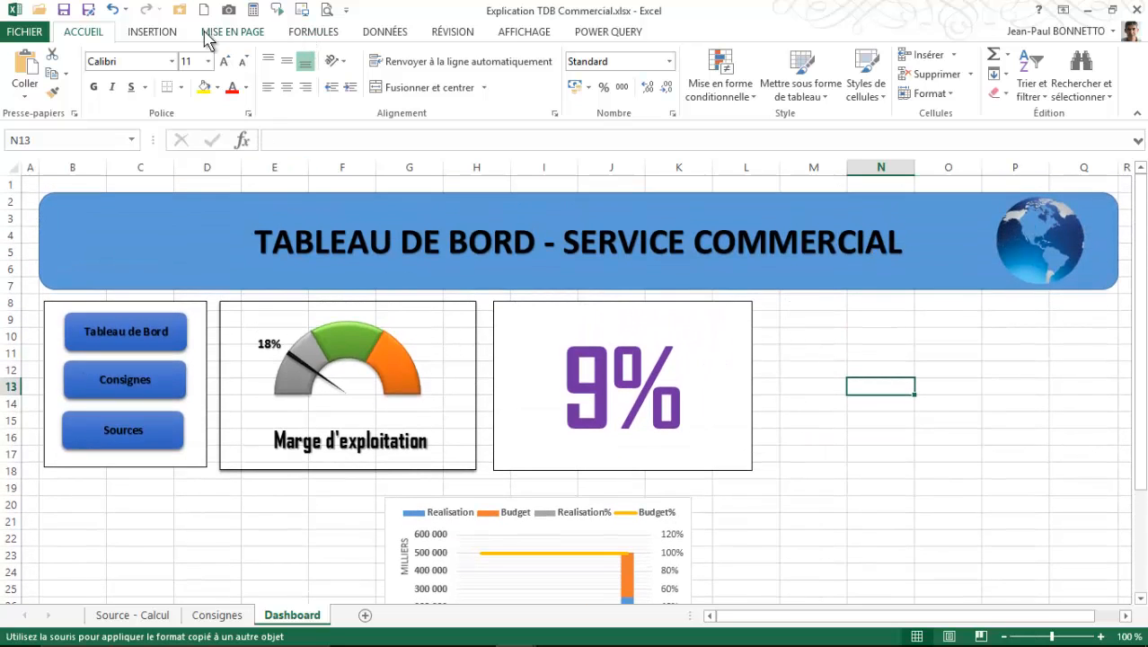
click(173, 32)
click(217, 85)
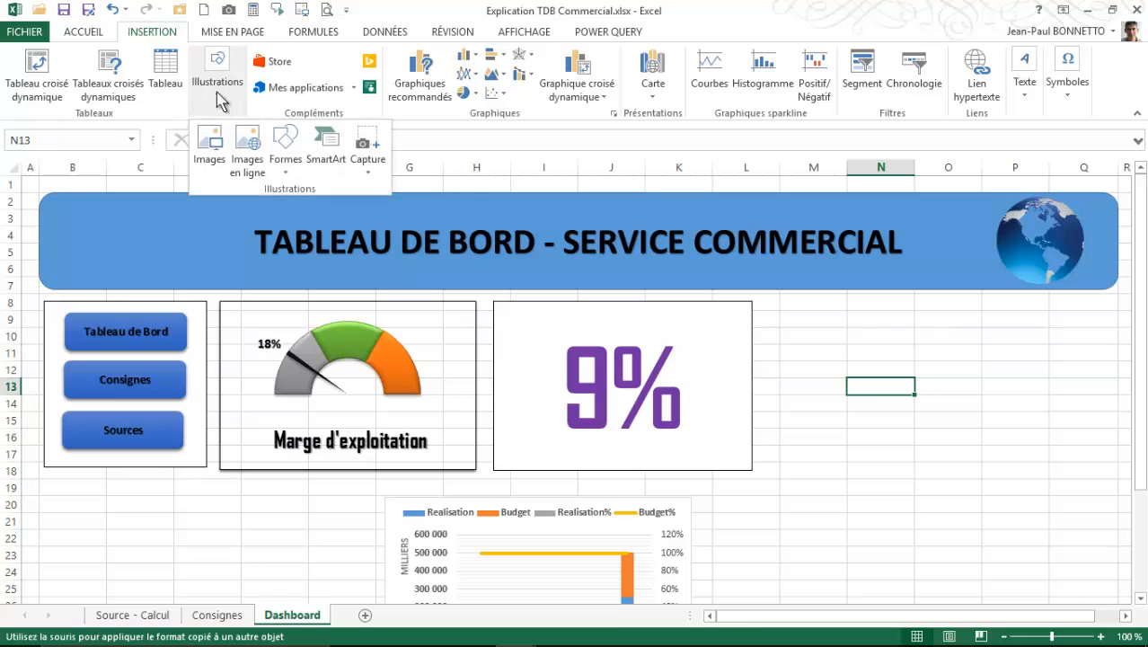
click(284, 143)
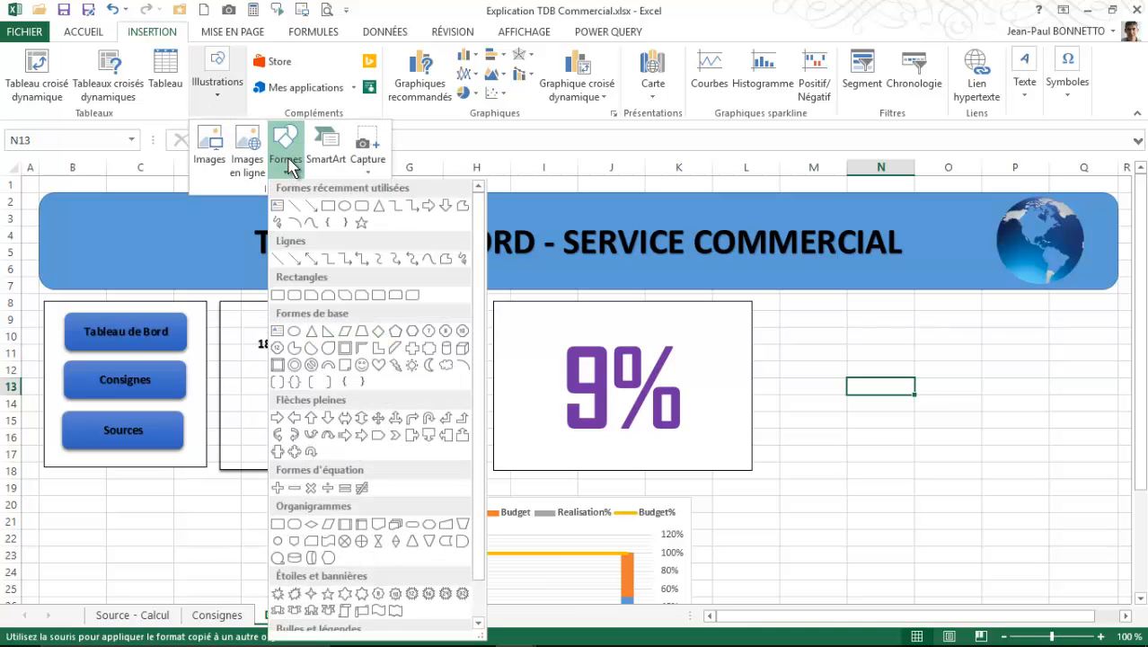
click(329, 208)
mouse_move(796, 302)
mouse_down()
mouse_move(1123, 339)
mouse_move(904, 357)
mouse_move(345, 357)
mouse_move(366, 441)
mouse_move(387, 474)
mouse_move(419, 470)
mouse_up()
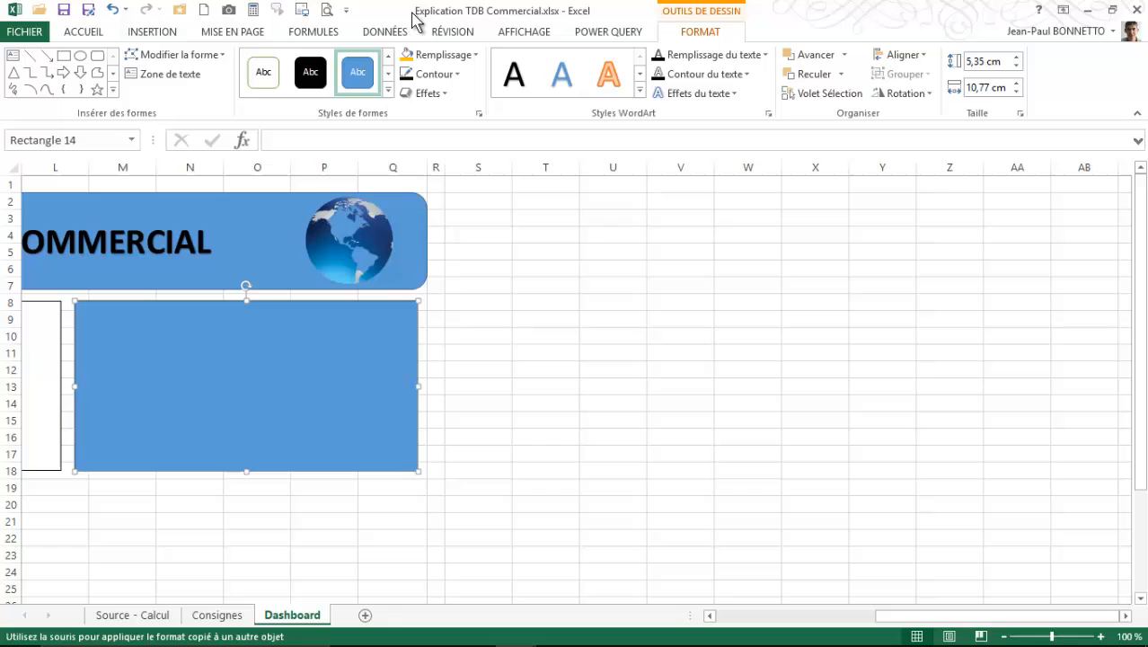
click(388, 90)
click(259, 74)
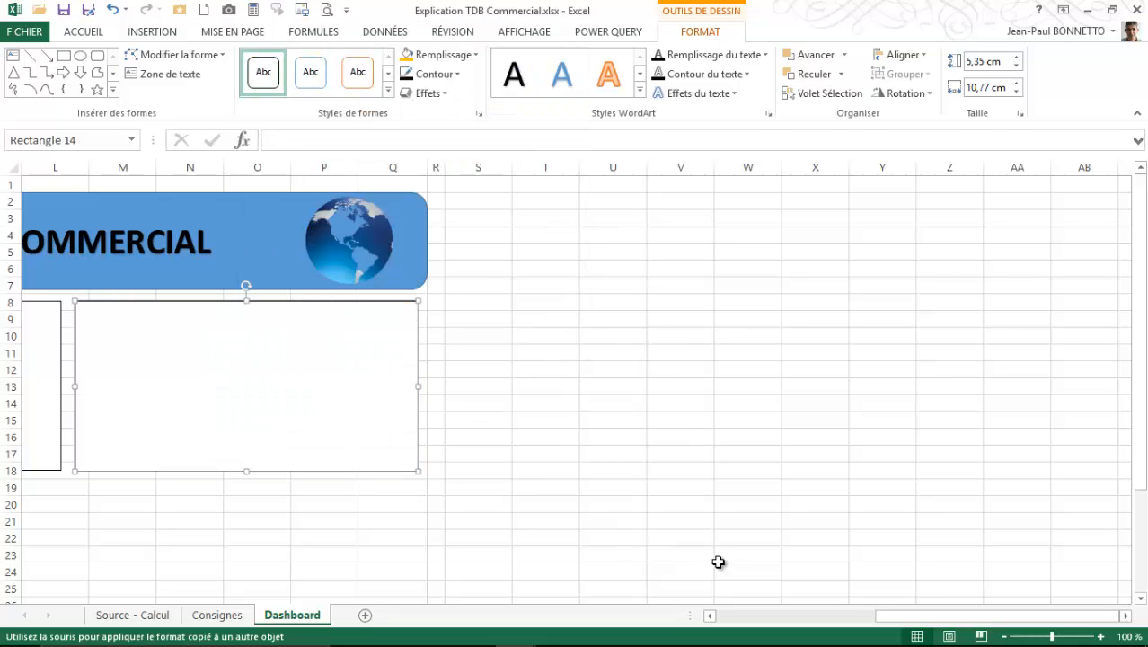
drag(898, 618, 740, 620)
- Move the indicator chart onto the new rectangle beside the 9% box and bring it in front of the frame
click(536, 490)
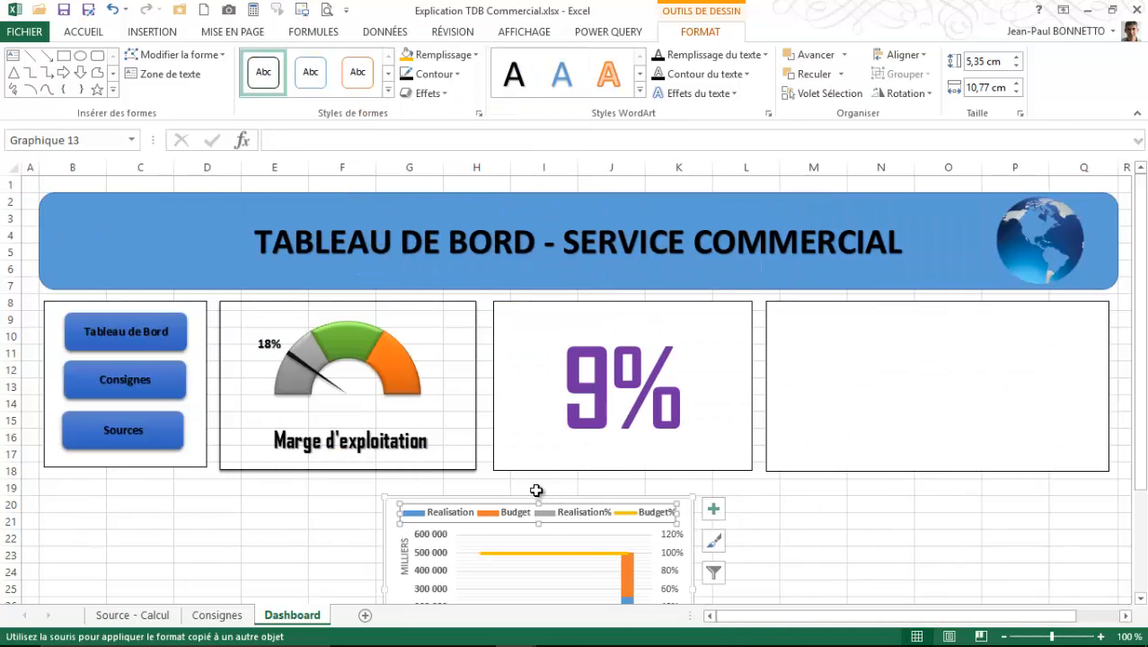
drag(520, 497, 895, 394)
click(688, 33)
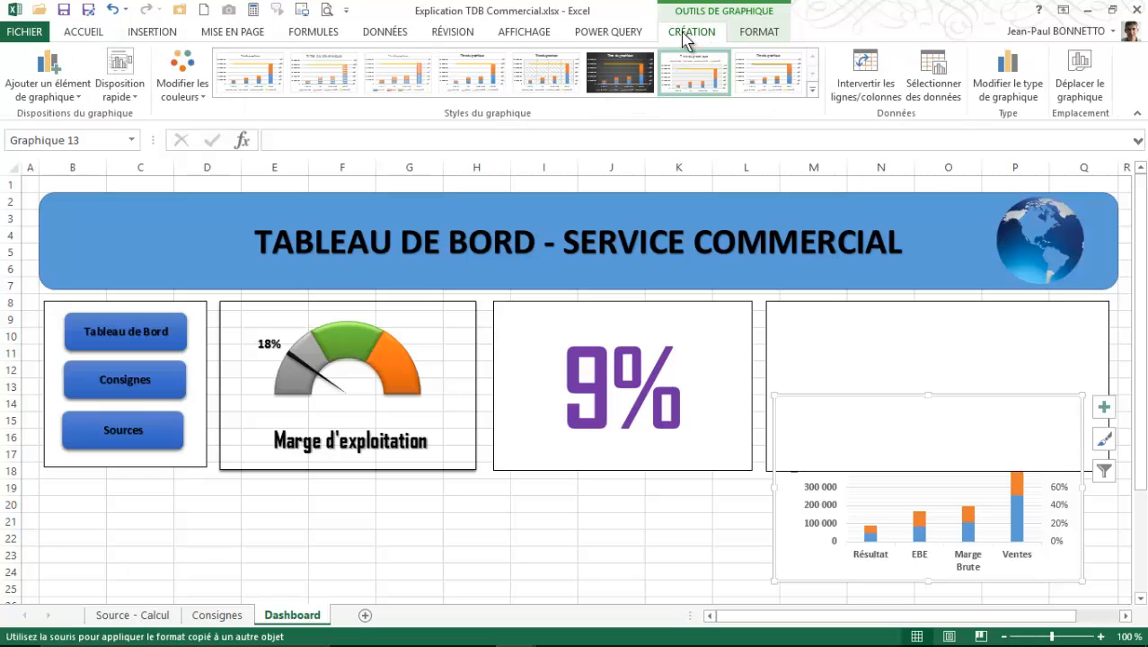
click(759, 31)
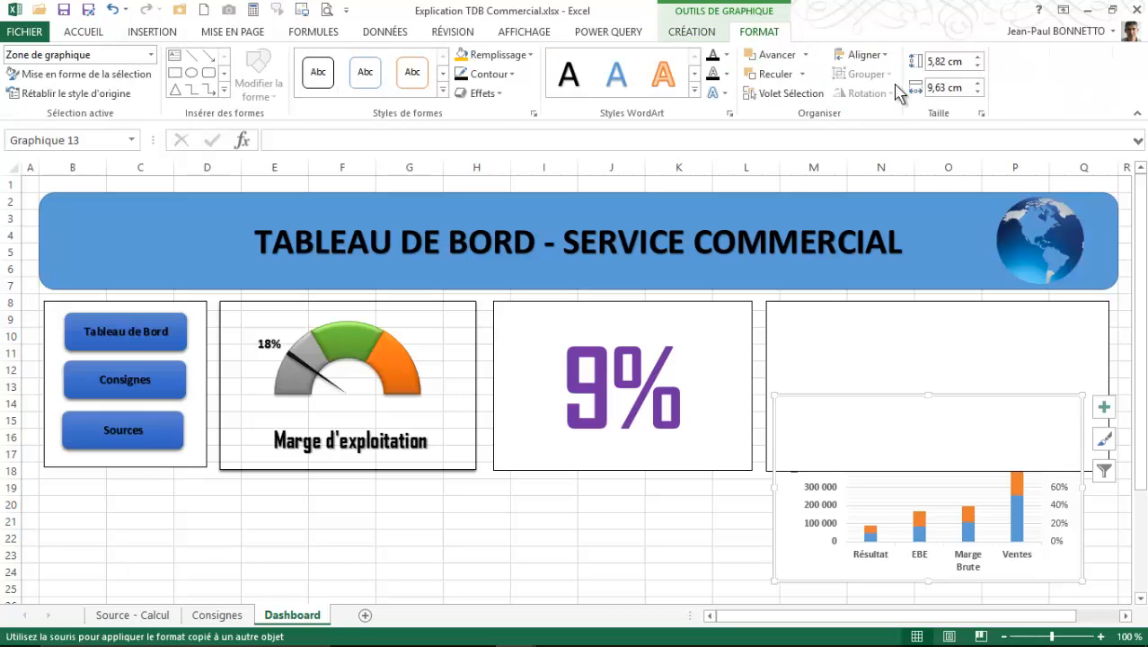
click(804, 59)
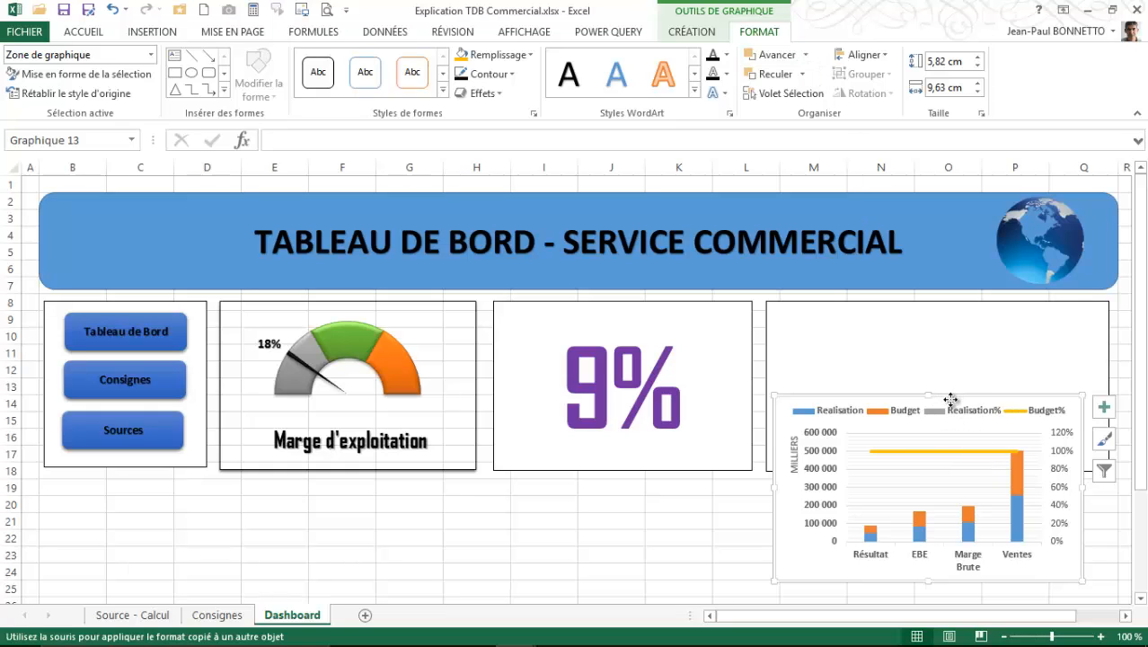
drag(949, 403, 948, 304)
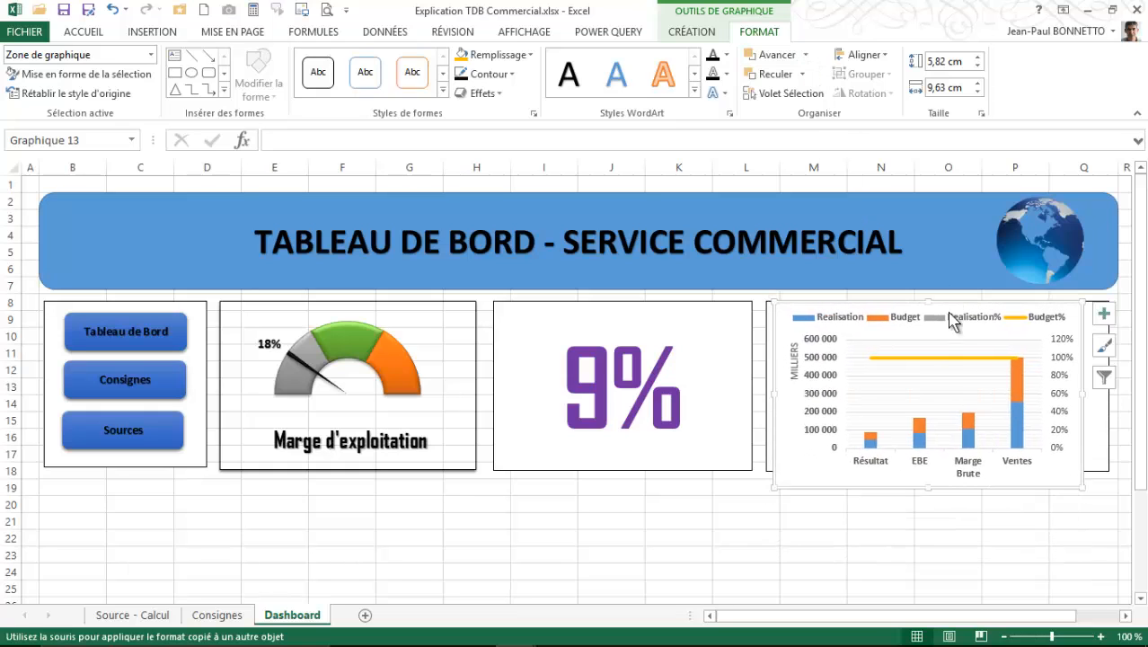
- Resize the indicator chart to about 10.48 by 5.11 cm so it fits inside the rectangular frame
drag(931, 487, 932, 468)
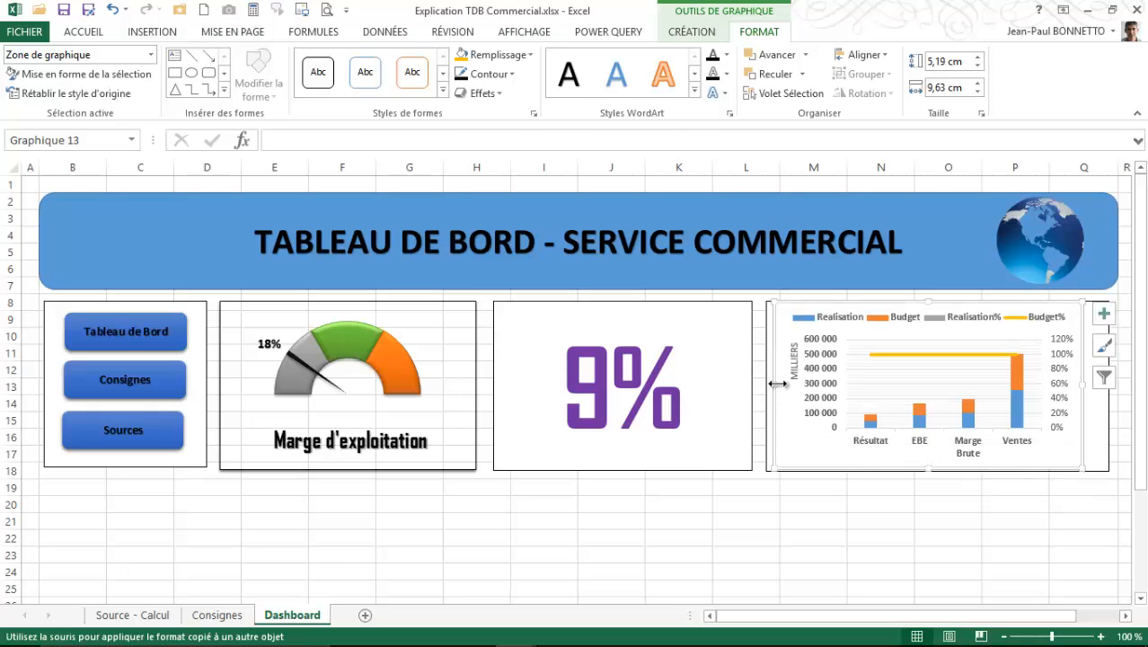
drag(776, 384, 768, 383)
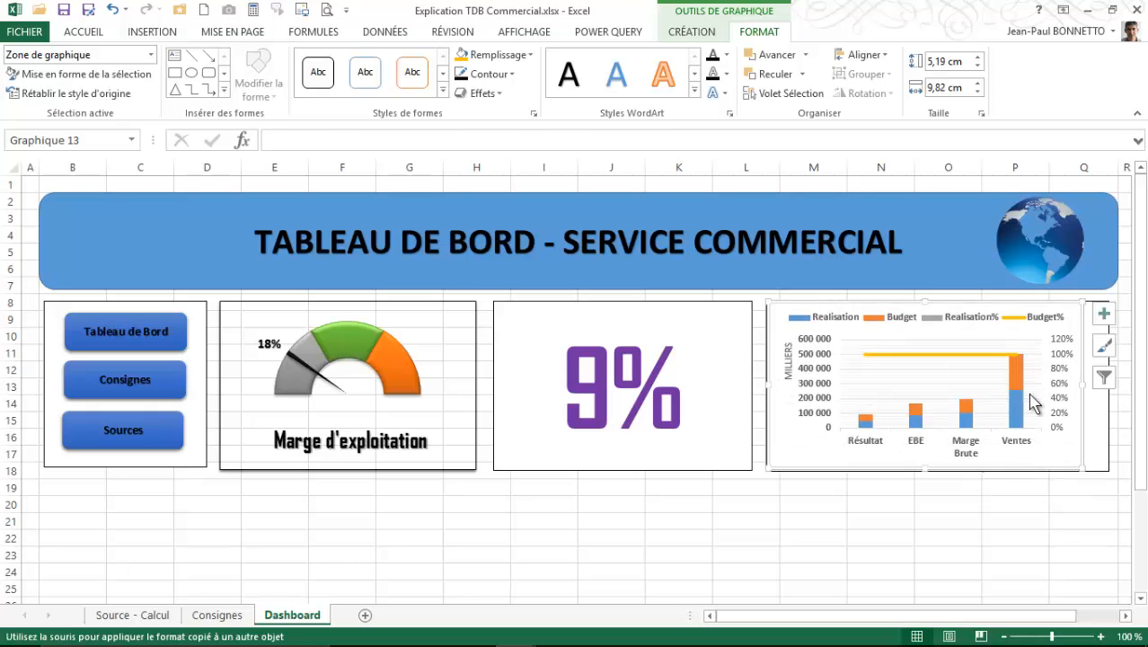
drag(1084, 384, 1107, 385)
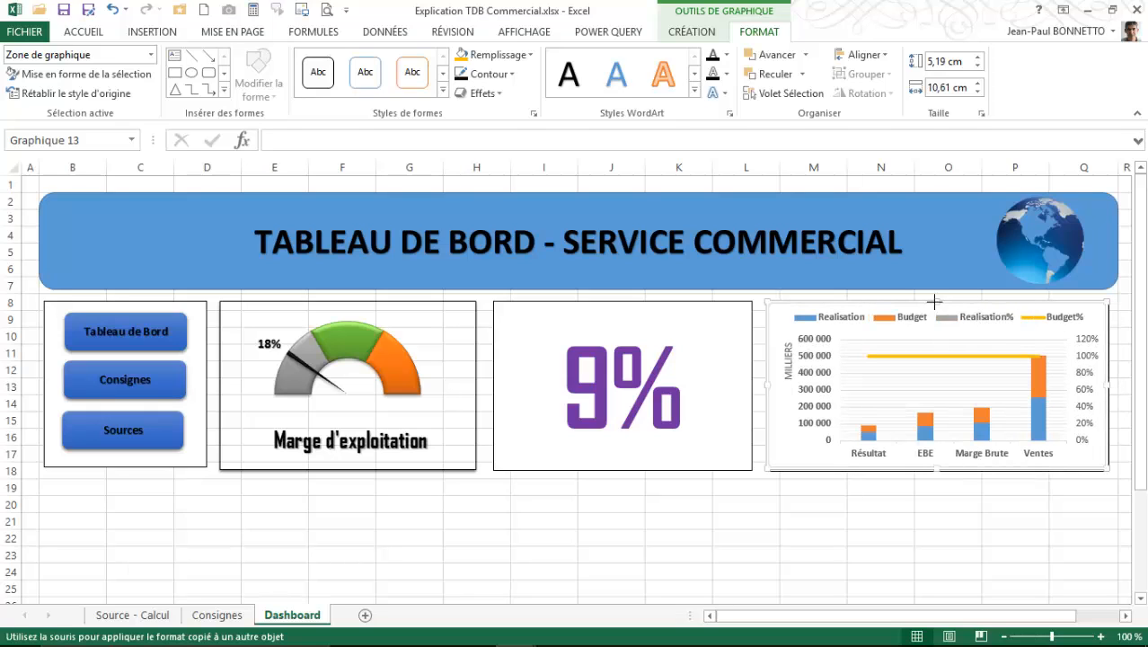
drag(934, 302, 934, 304)
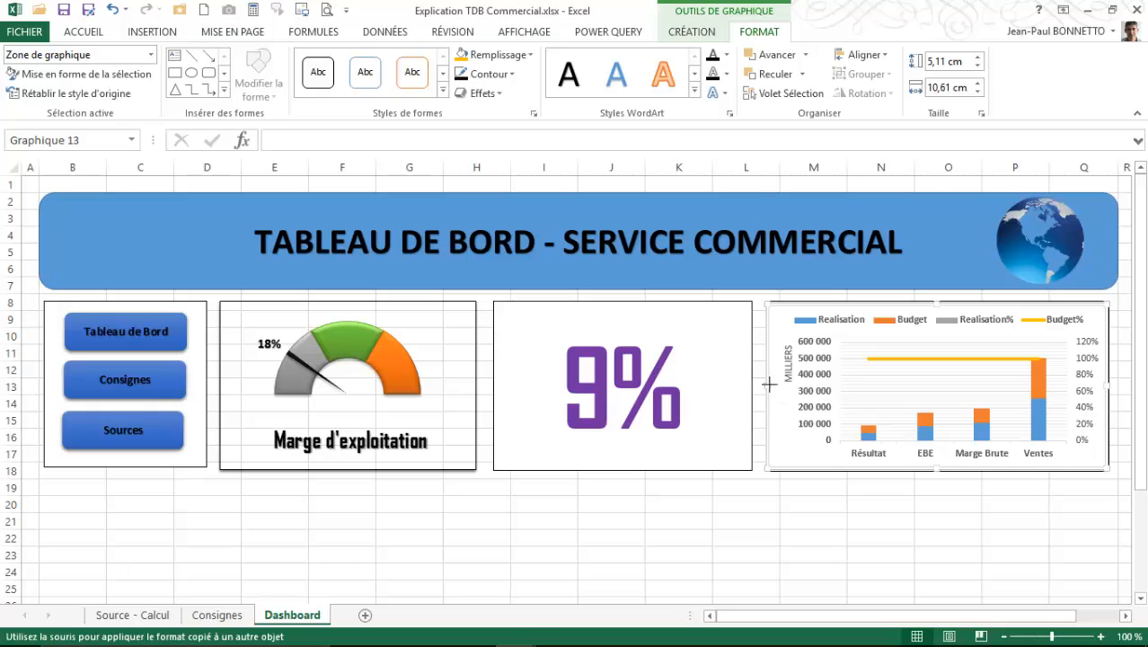
drag(769, 384, 775, 386)
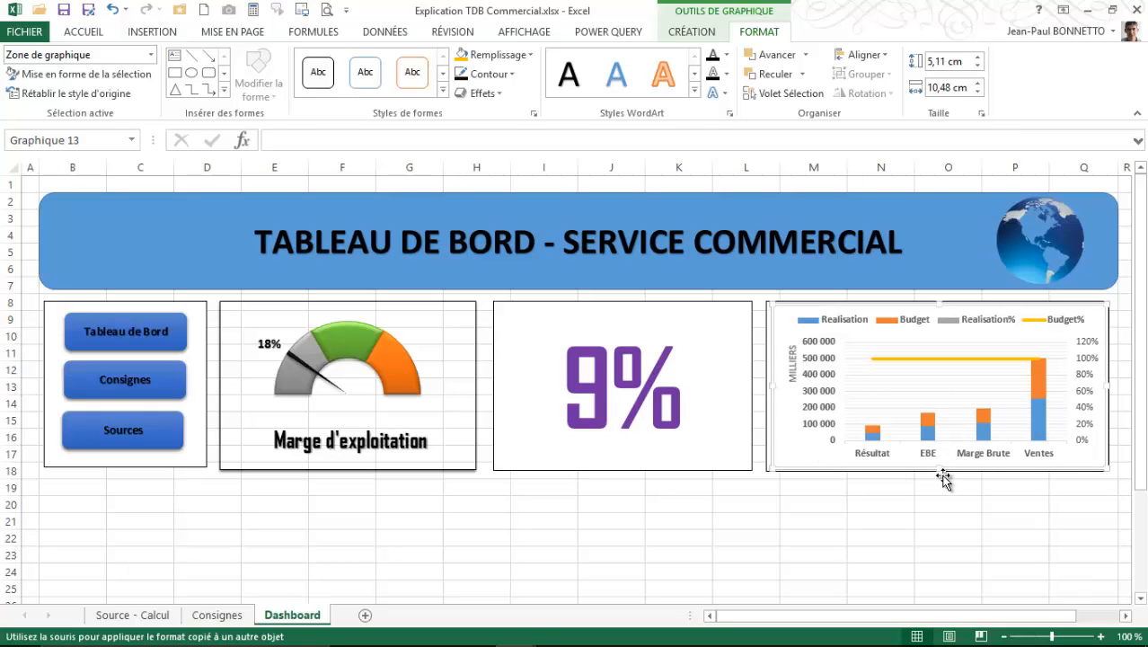
drag(938, 467, 939, 470)
click(1033, 532)
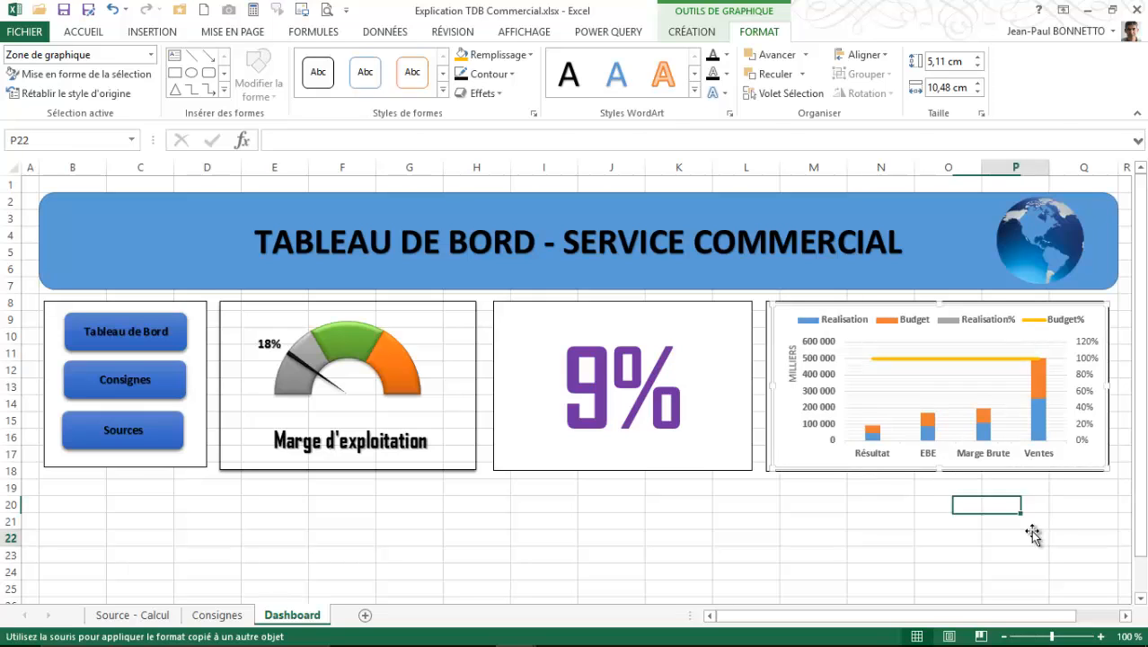
- Remove the lines of the chart's major gridlines on the vertical axis and nudge the chart within its frame
click(1008, 431)
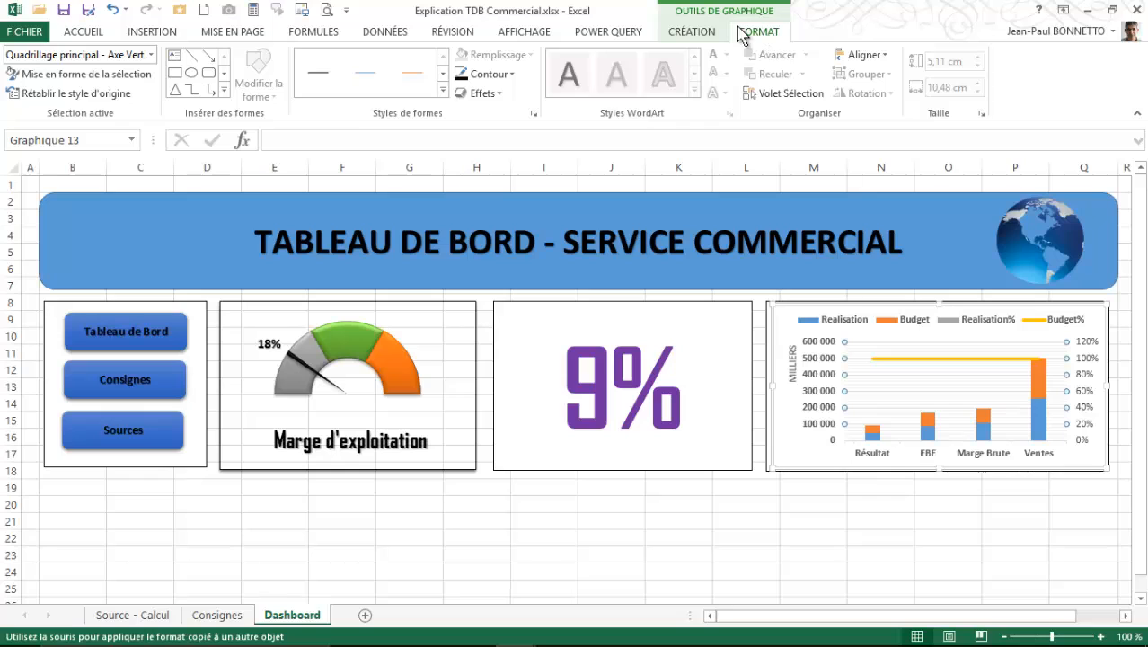
click(511, 76)
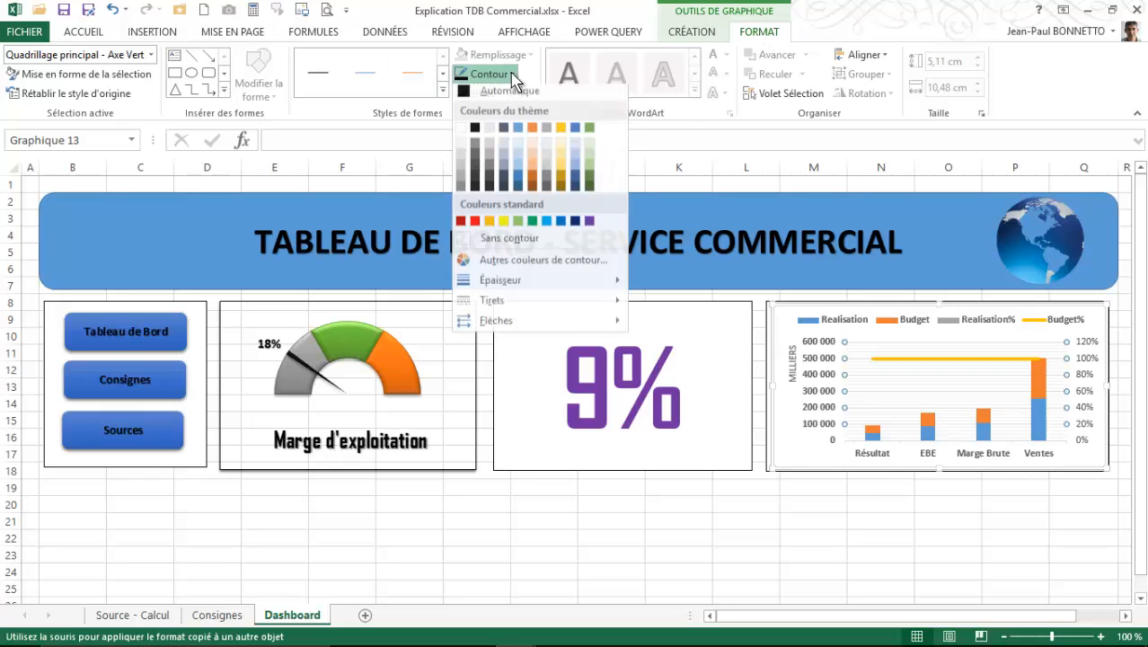
click(510, 238)
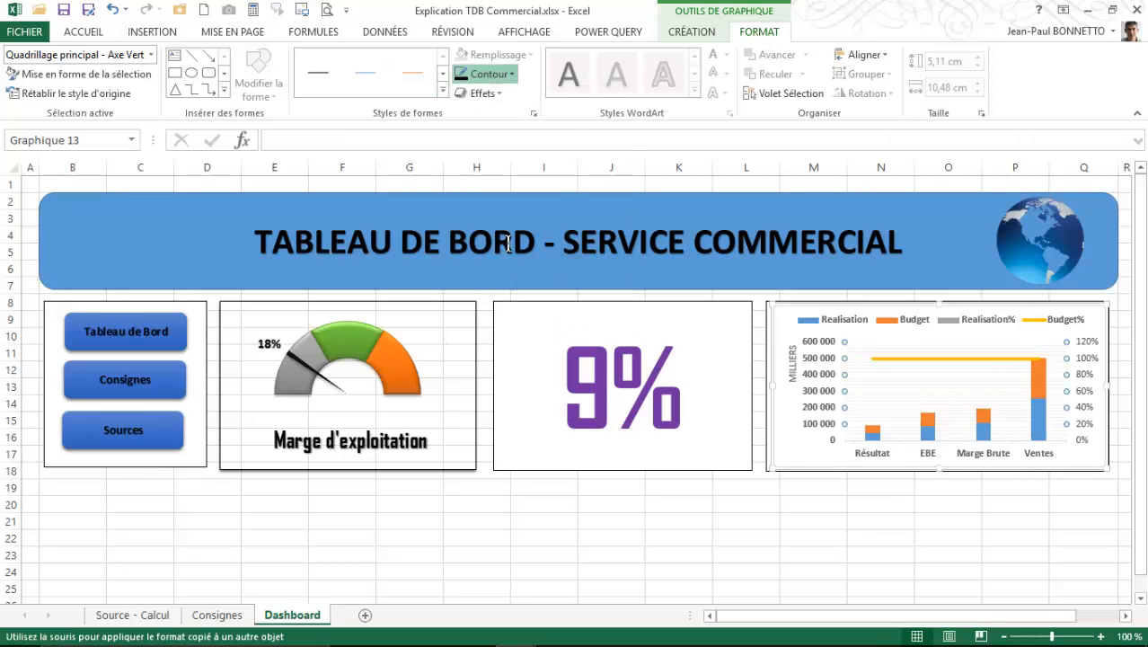
click(867, 309)
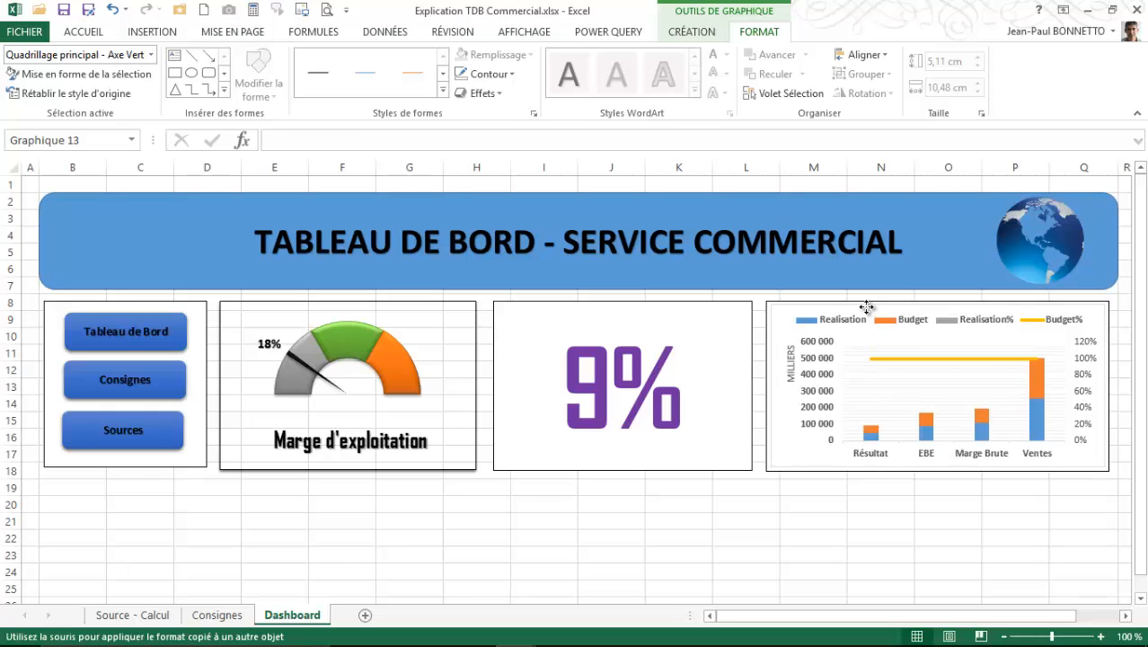
click(902, 379)
click(903, 501)
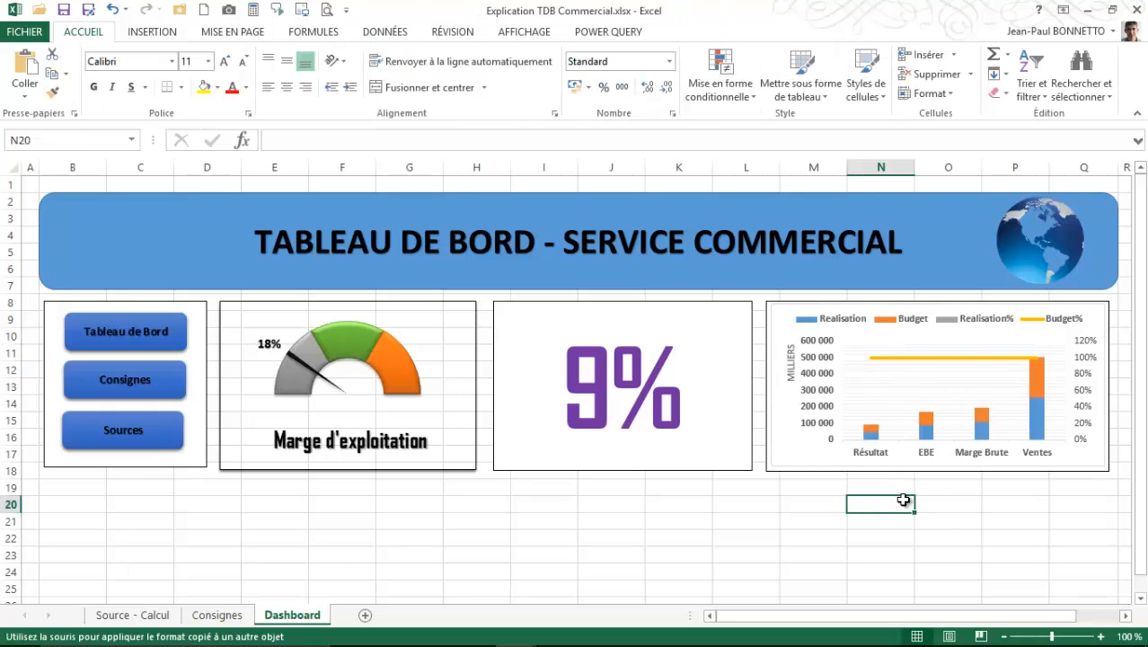
- Remove the outline around the indicator chart area
click(804, 304)
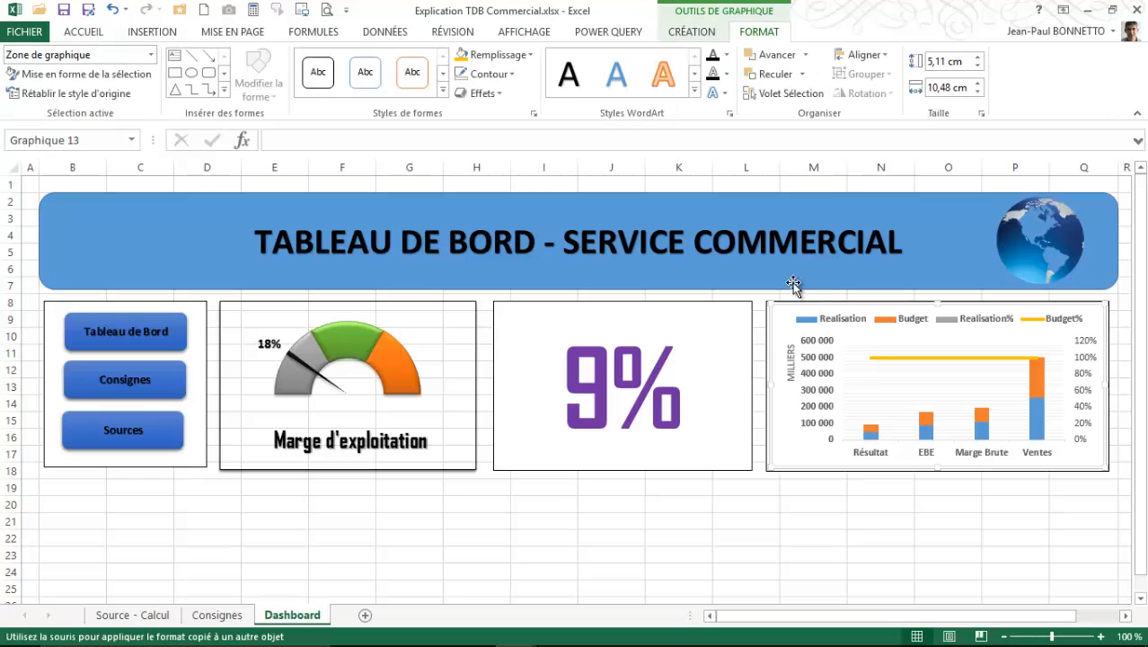
click(486, 74)
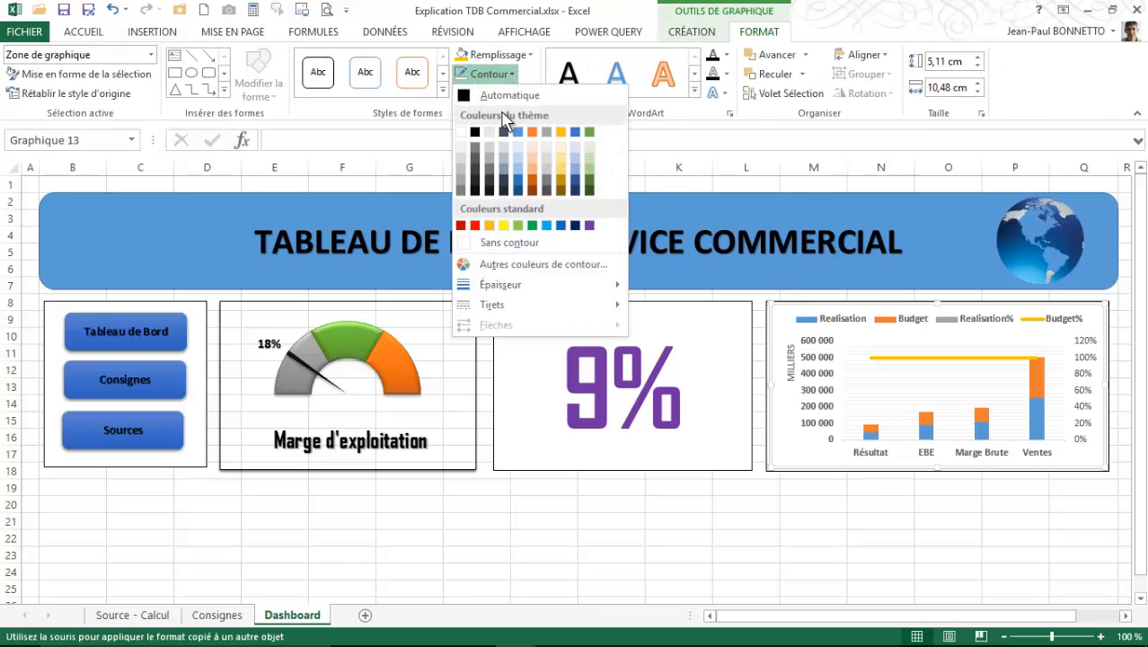
click(507, 243)
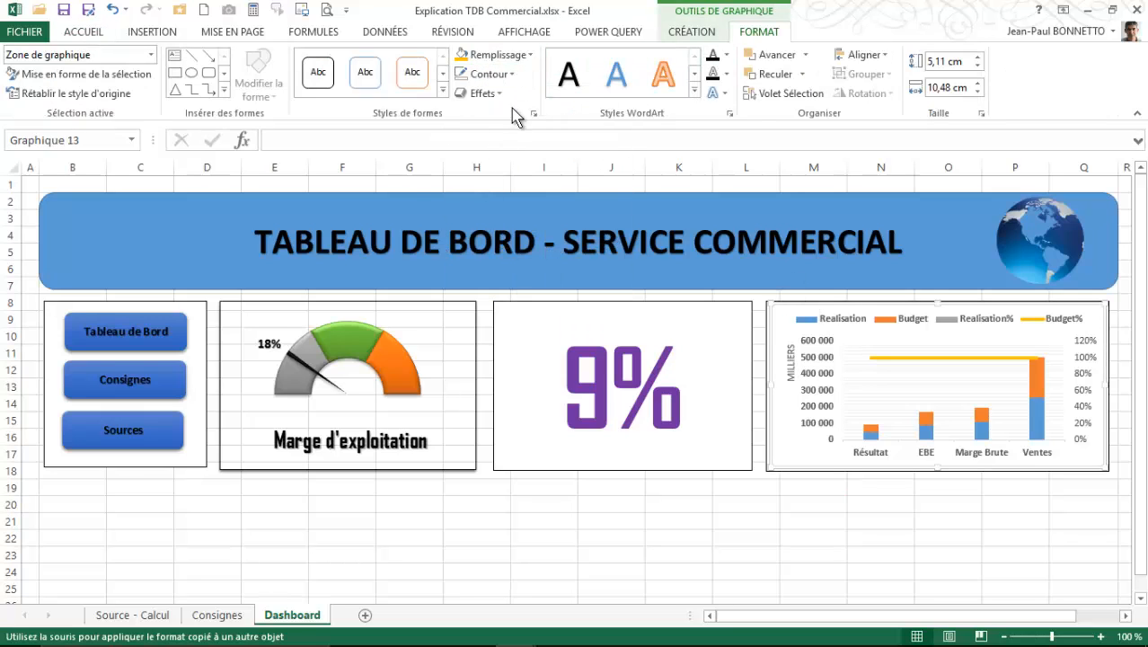
click(800, 306)
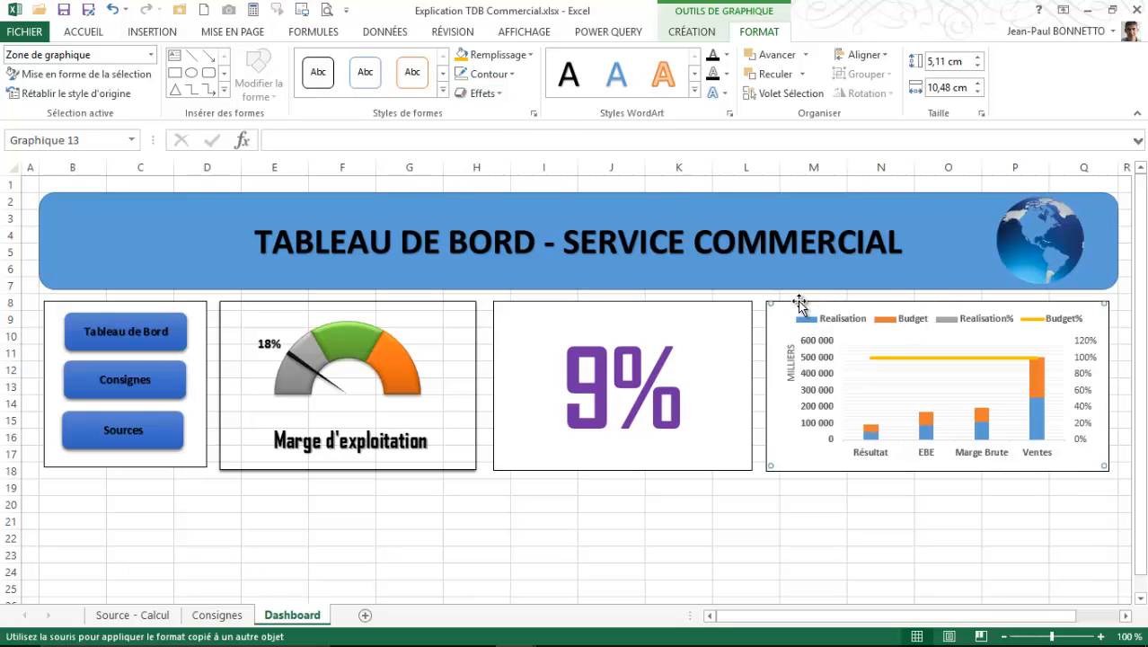
- Group the indicator chart with its rectangular frame and deselect the group
ctrl+click(791, 470)
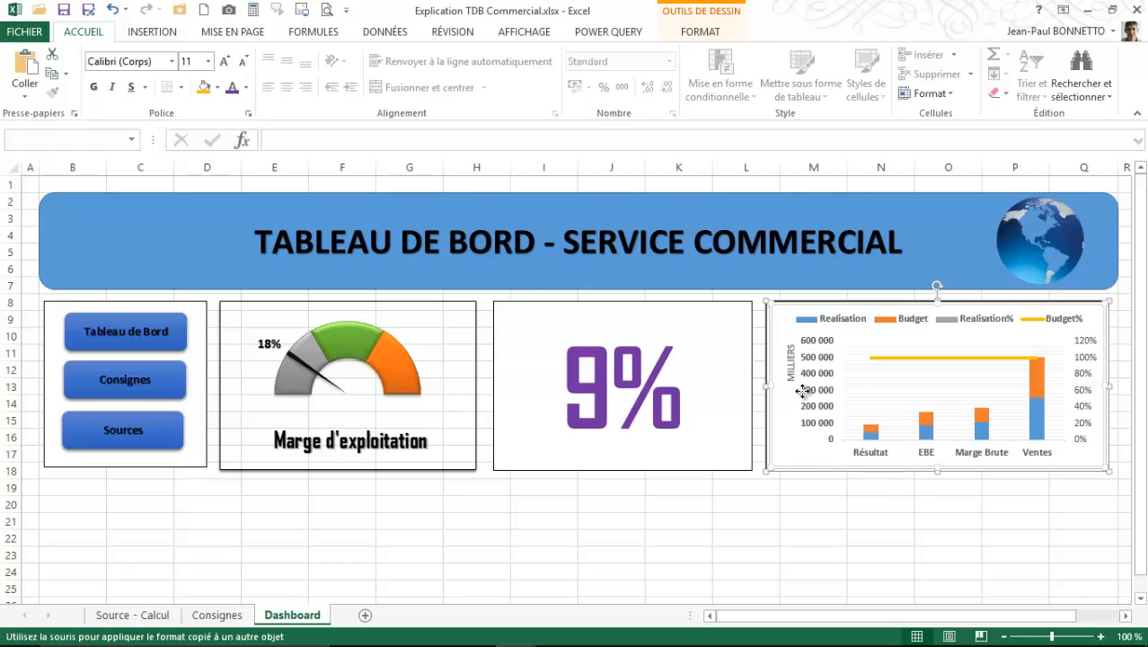
click(700, 32)
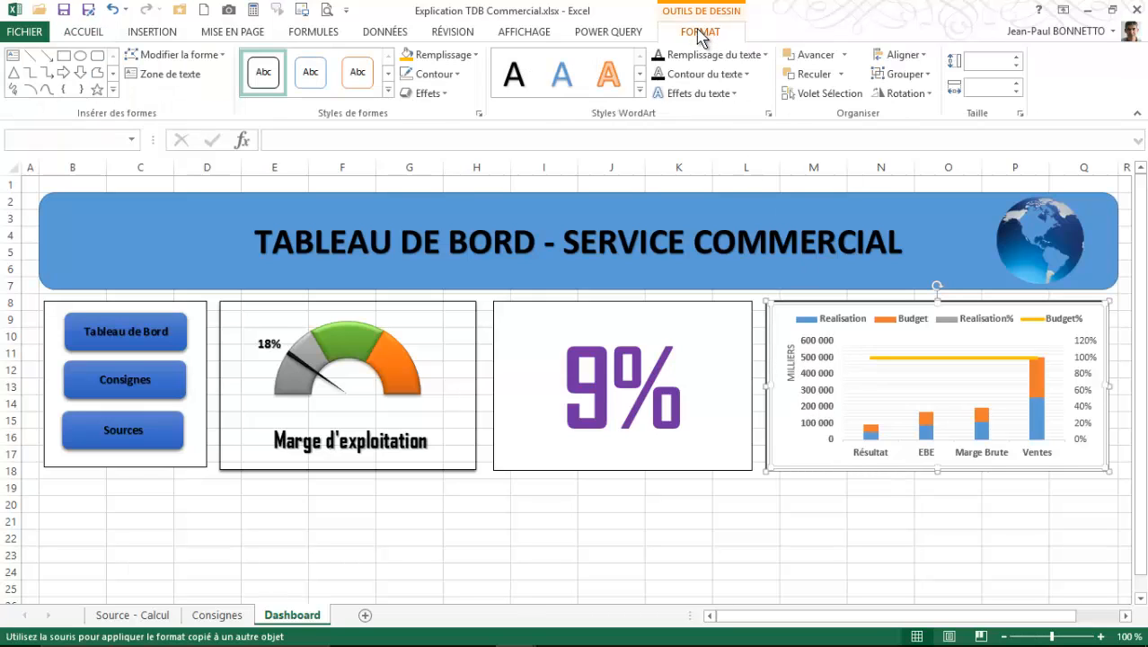
click(902, 74)
click(907, 96)
click(639, 559)
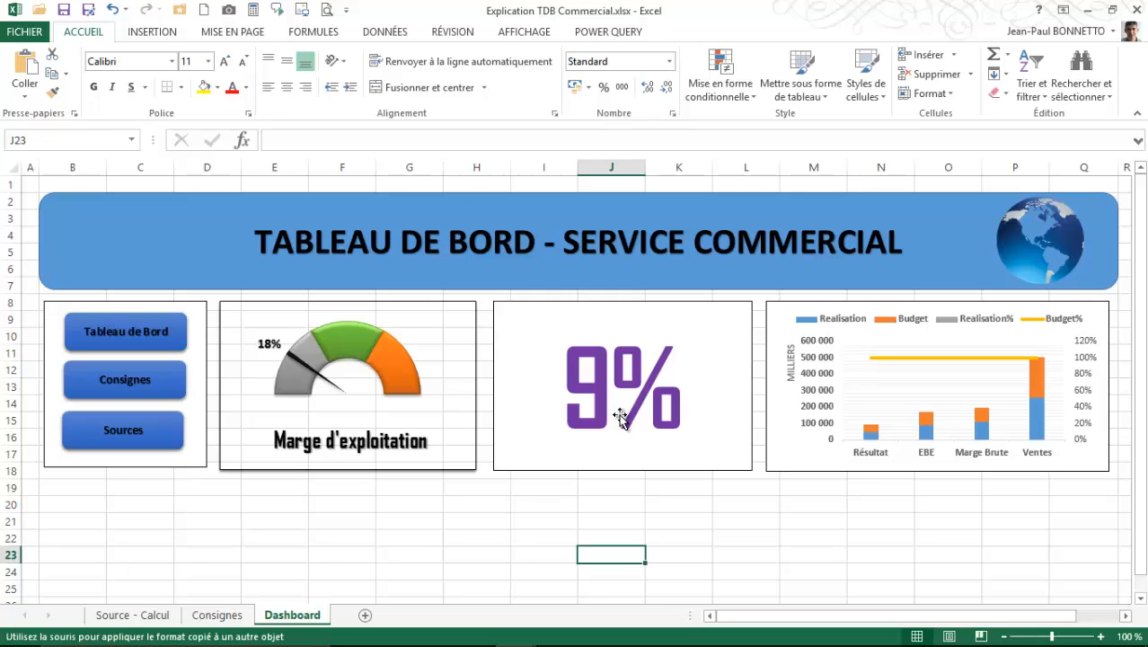
click(140, 488)
scroll(140, 488, down, 2)
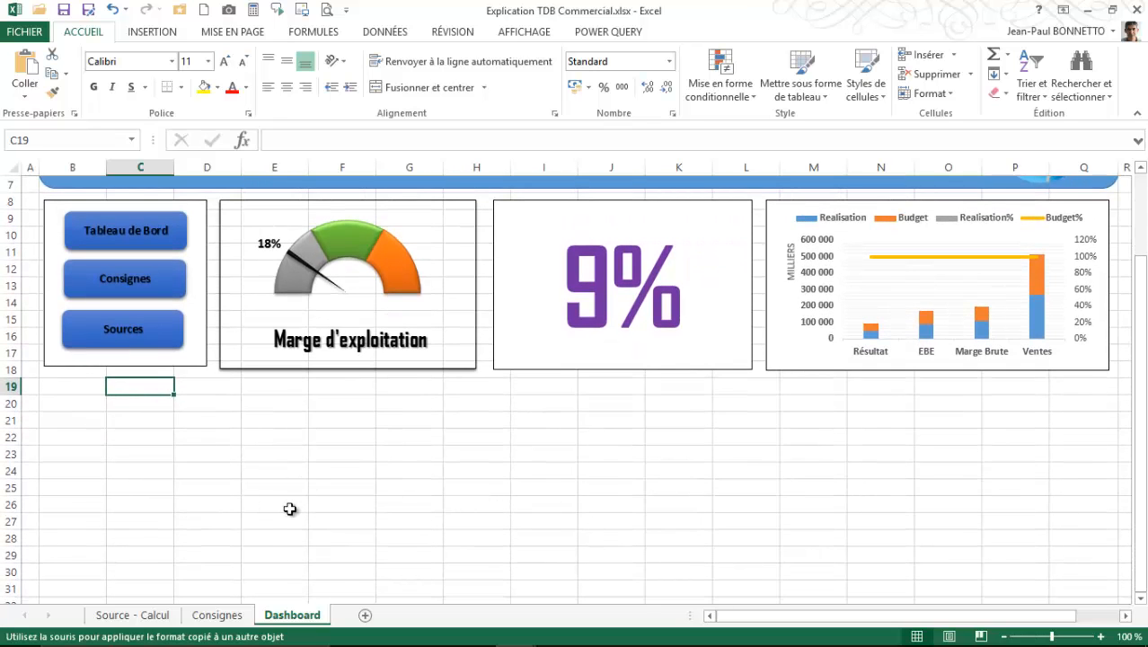
- Switch to the Tableau Bord - Commercial.xlsx workbook and compare its VENTES line chart against Objectif N and Année N-2
mouse_move(517, 631)
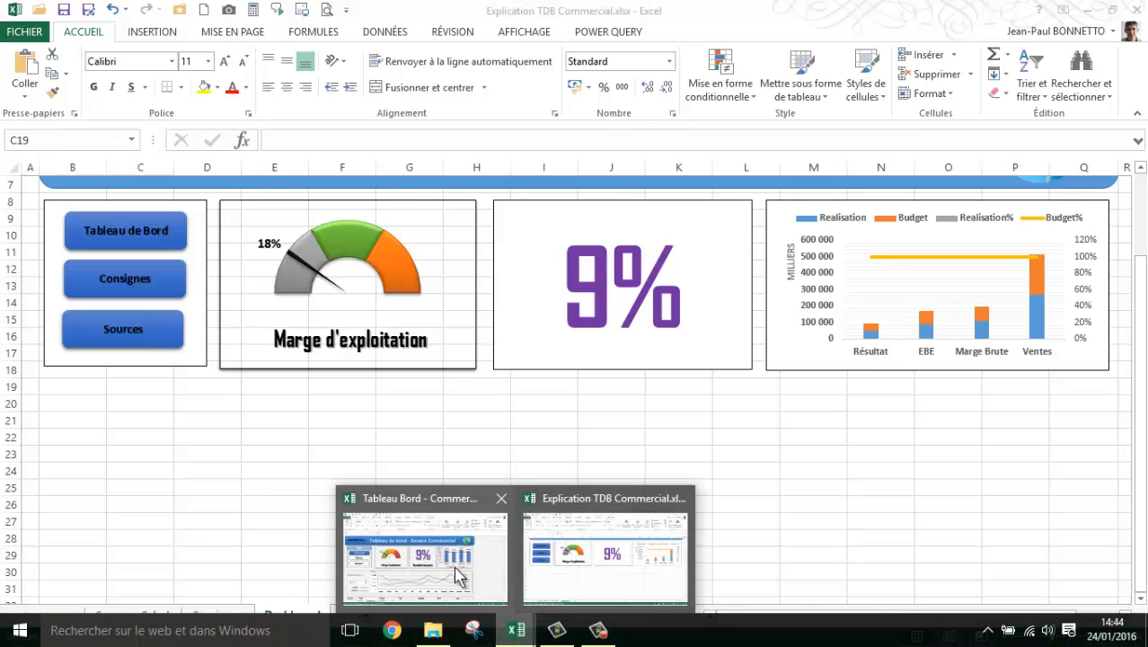
click(458, 575)
scroll(154, 462, down, 1)
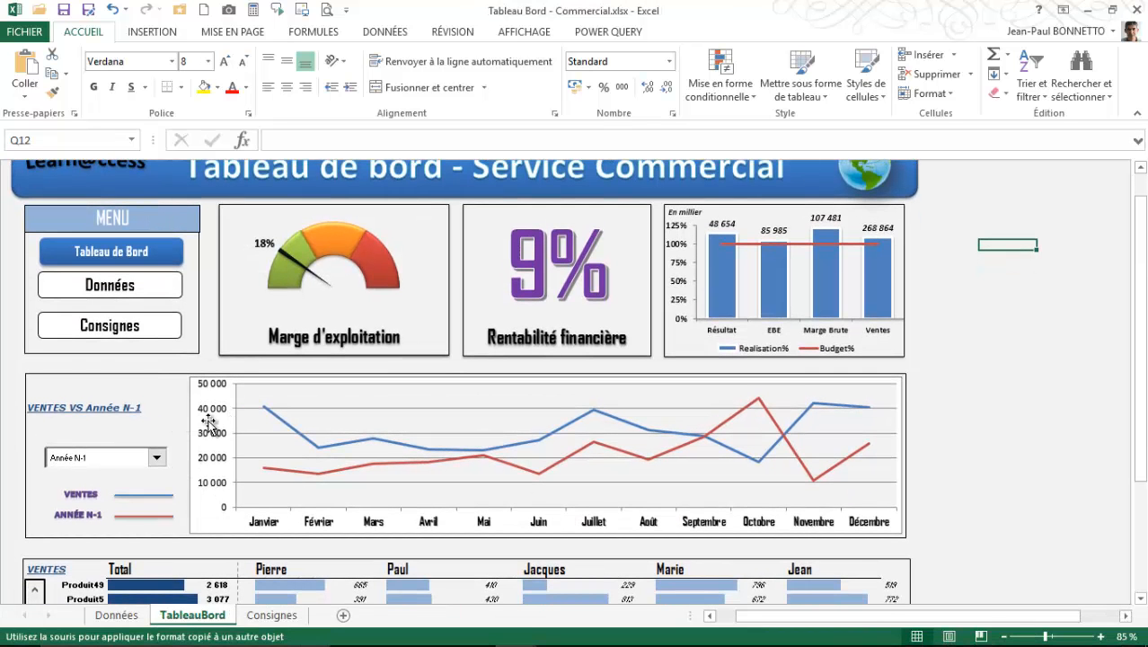
click(157, 457)
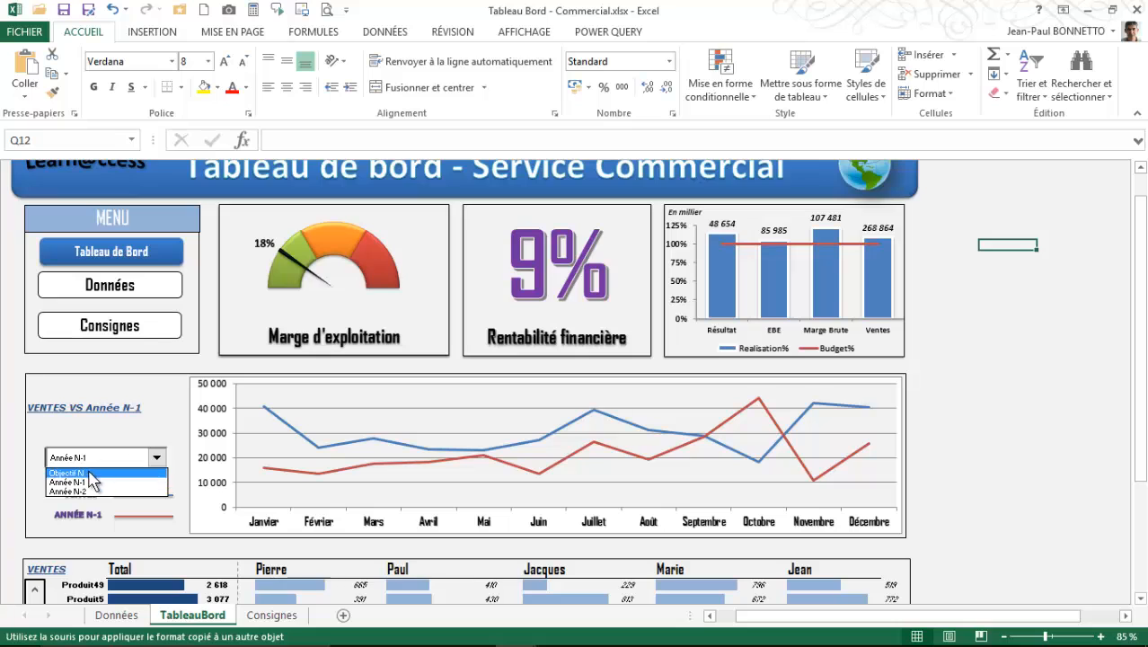
click(89, 472)
click(156, 458)
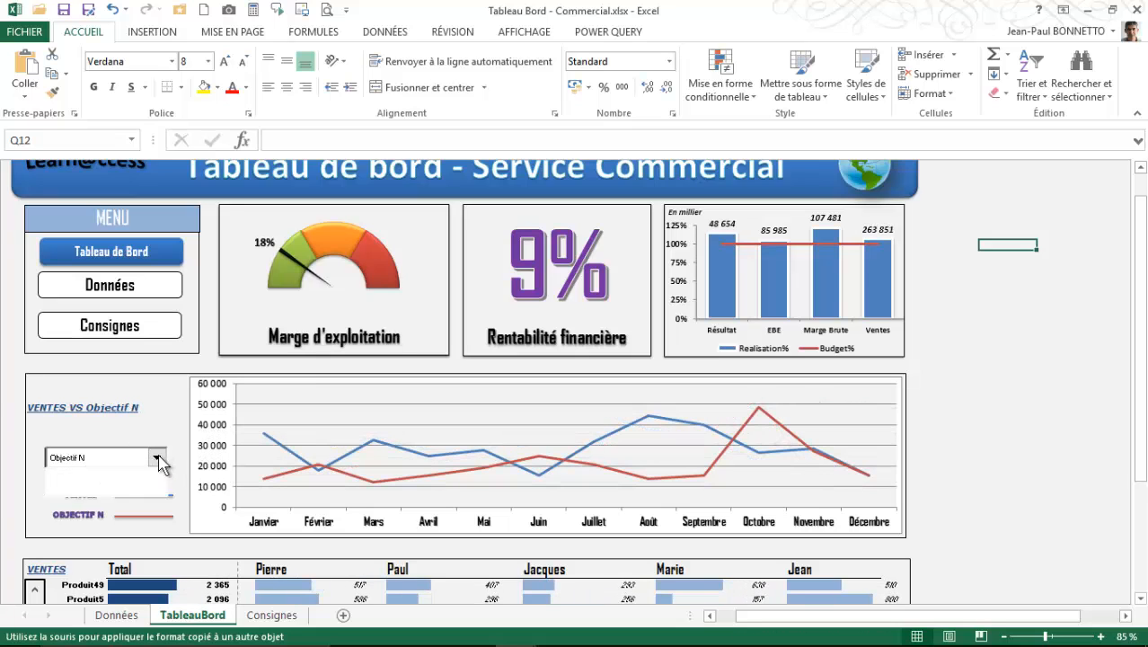
click(88, 493)
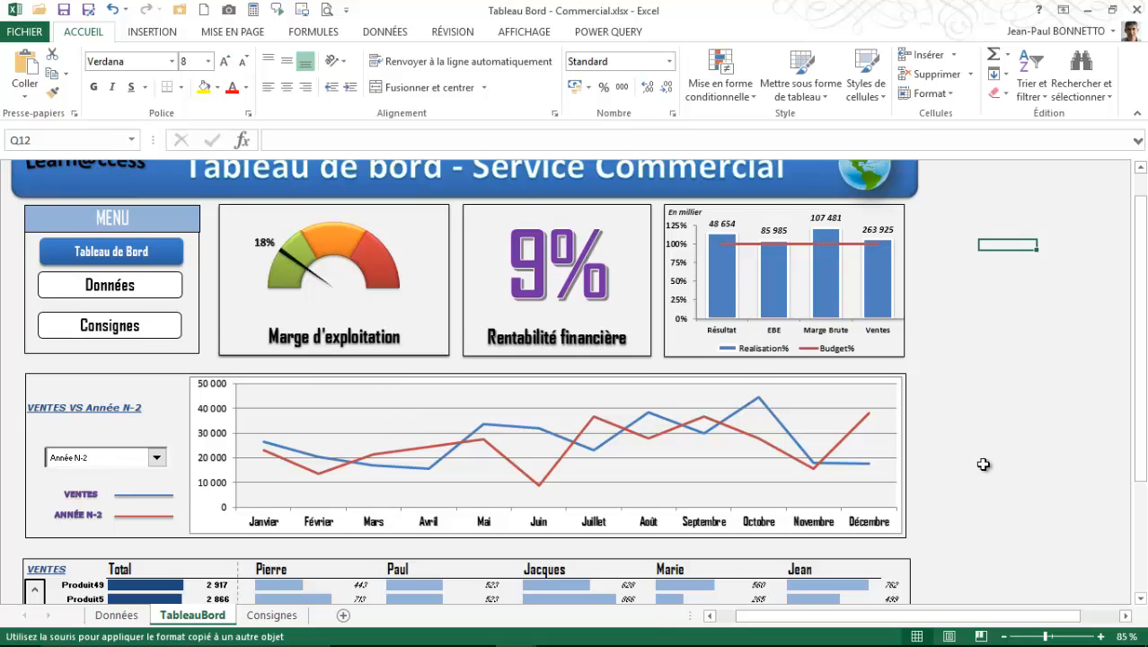
scroll(995, 450, up, 1)
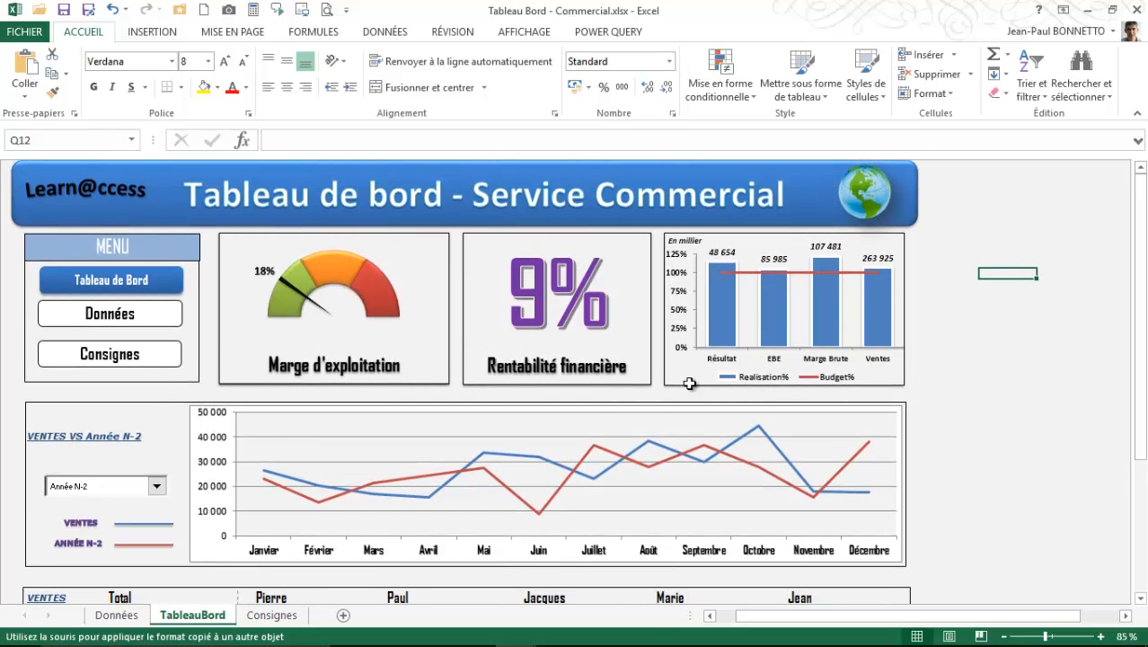
- Examine the VENTES table by product and salesperson, moving its product list forward and back, and return to the top of the TableauBord sheet
scroll(387, 467, down, 1)
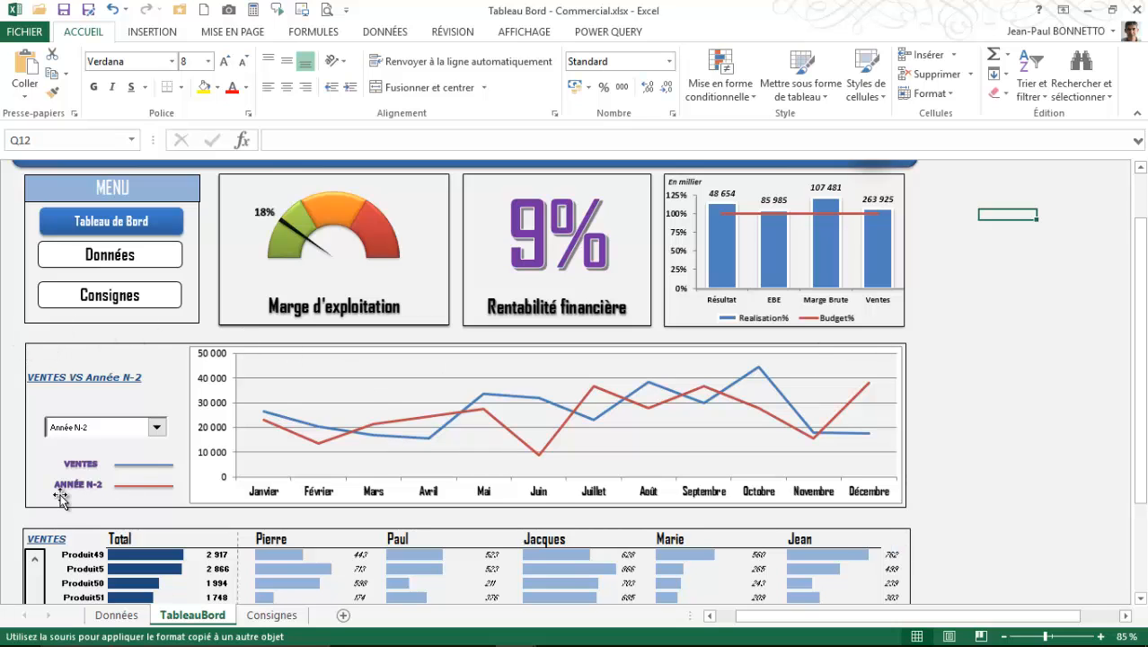
scroll(477, 530, down, 1)
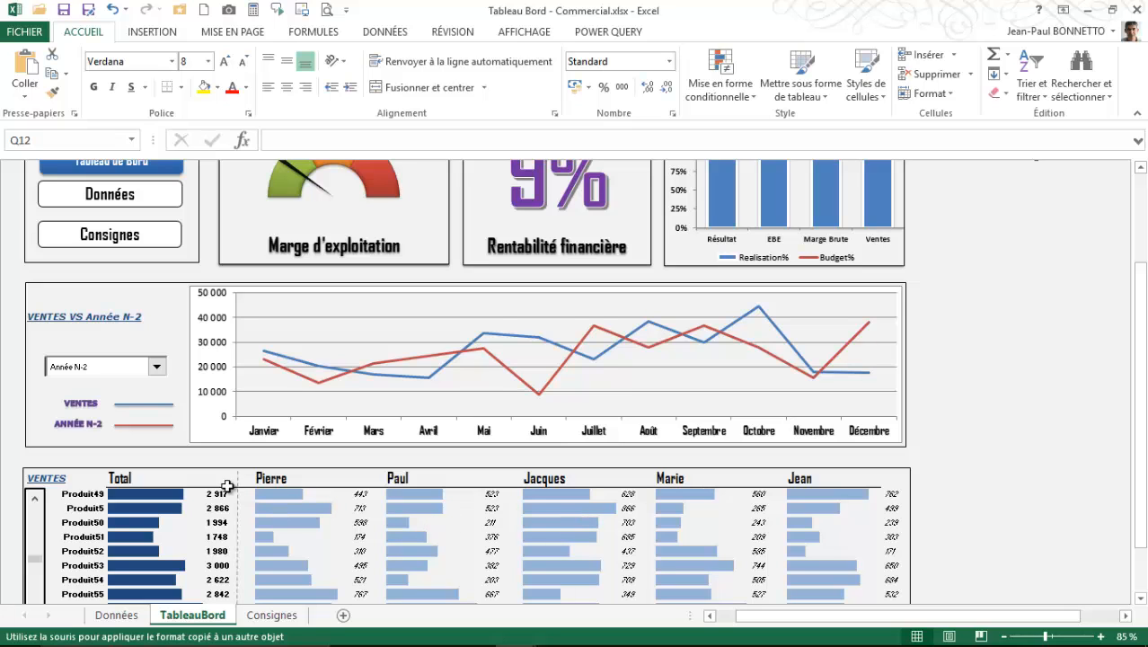
scroll(709, 518, down, 1)
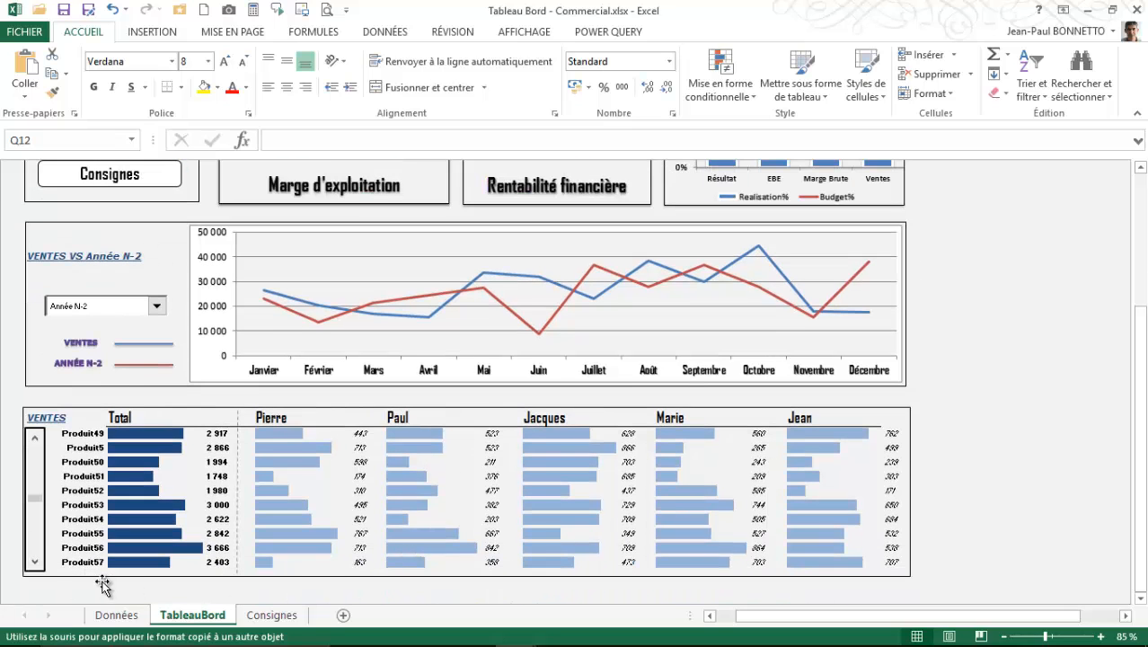
click(34, 563)
click(34, 564)
click(34, 564)
click(34, 564)
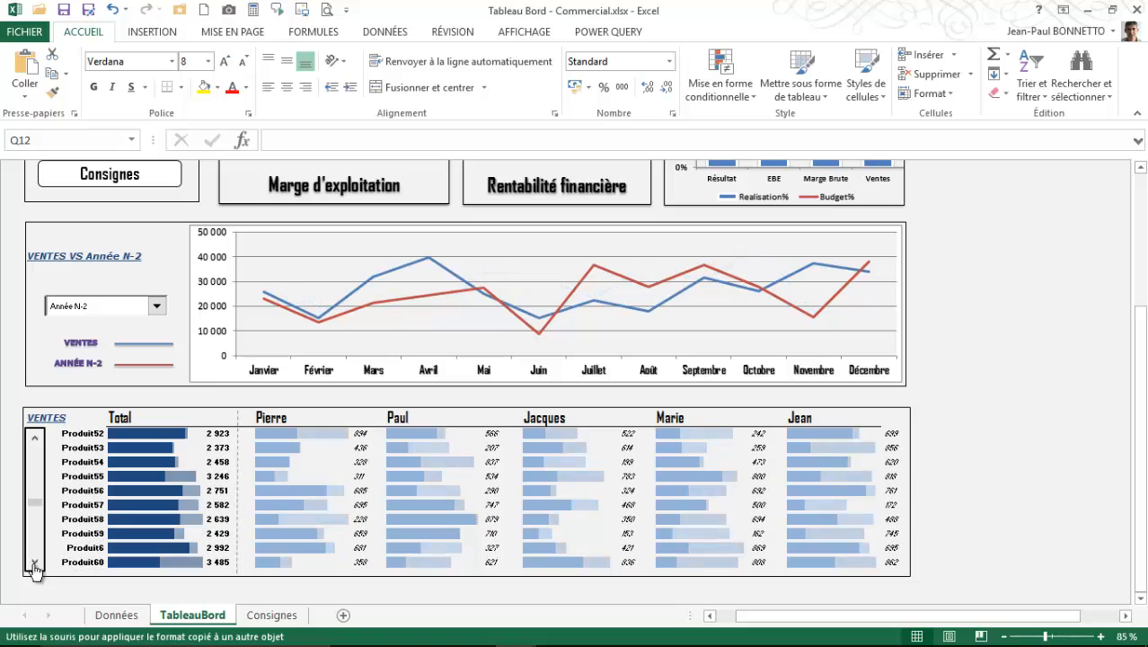
click(34, 442)
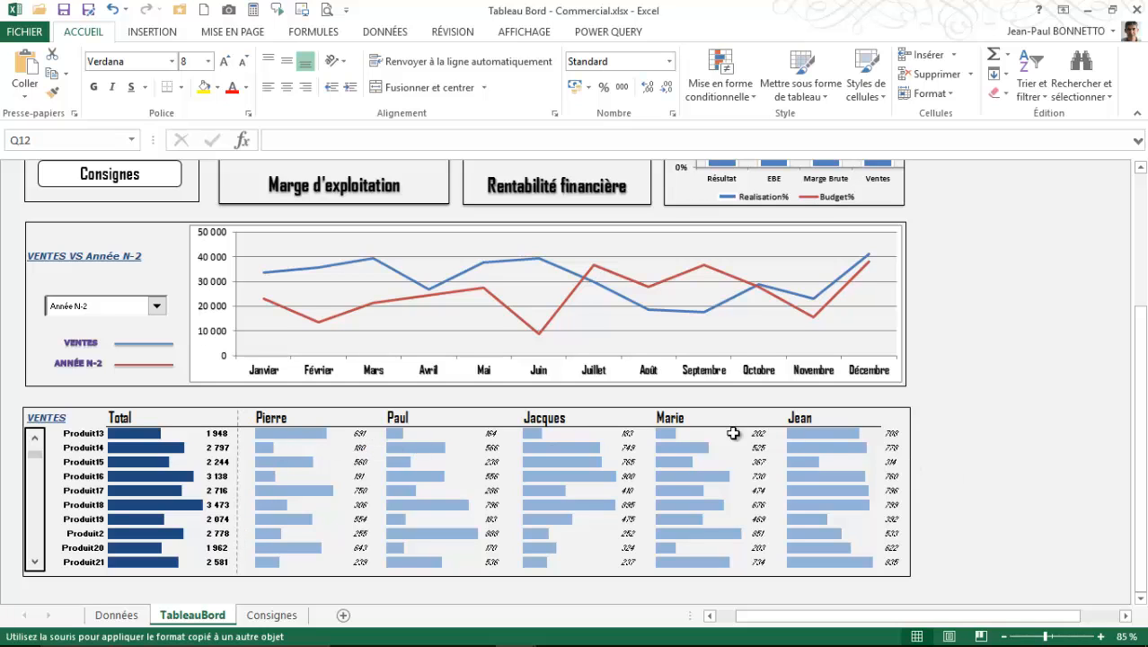
click(1033, 378)
scroll(1002, 413, up, 4)
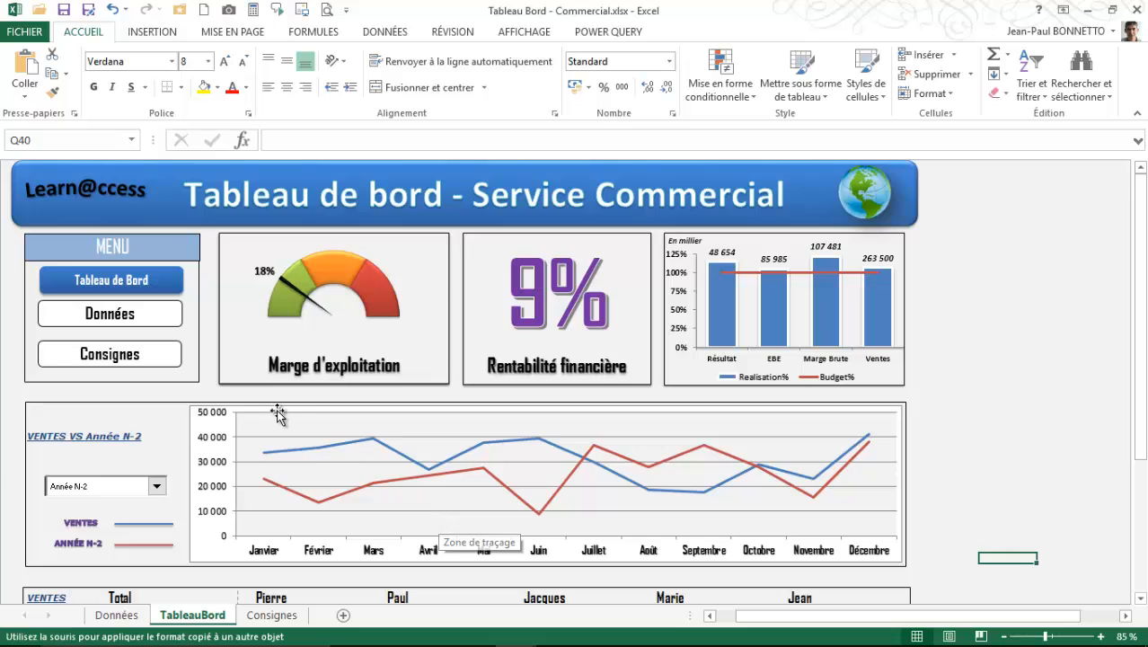
click(1017, 363)
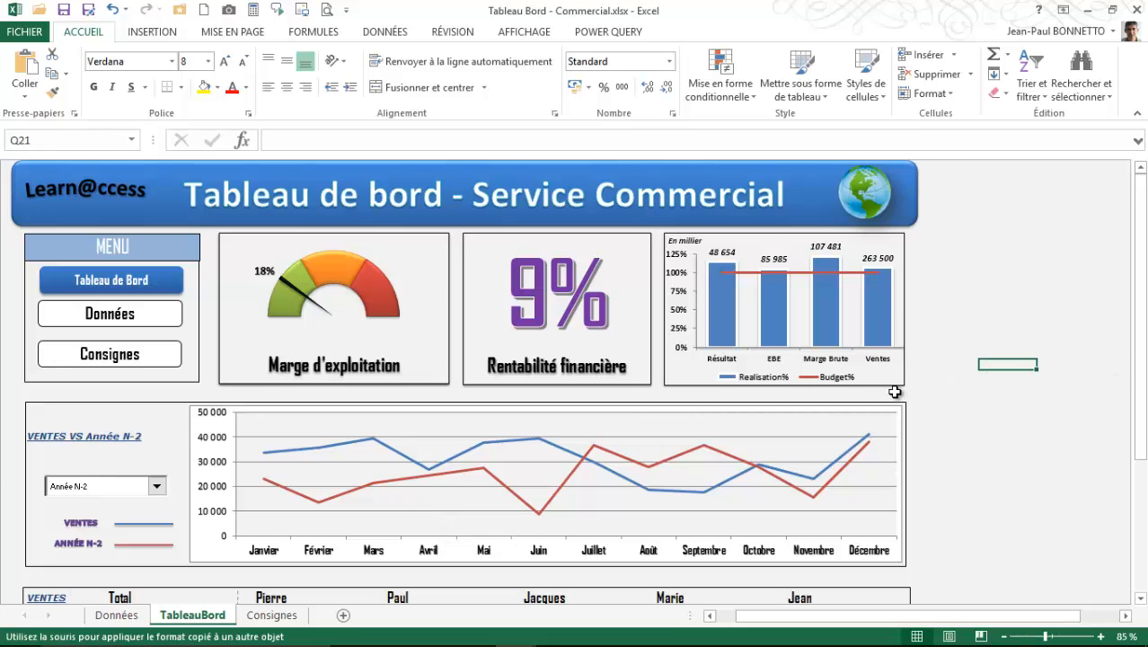